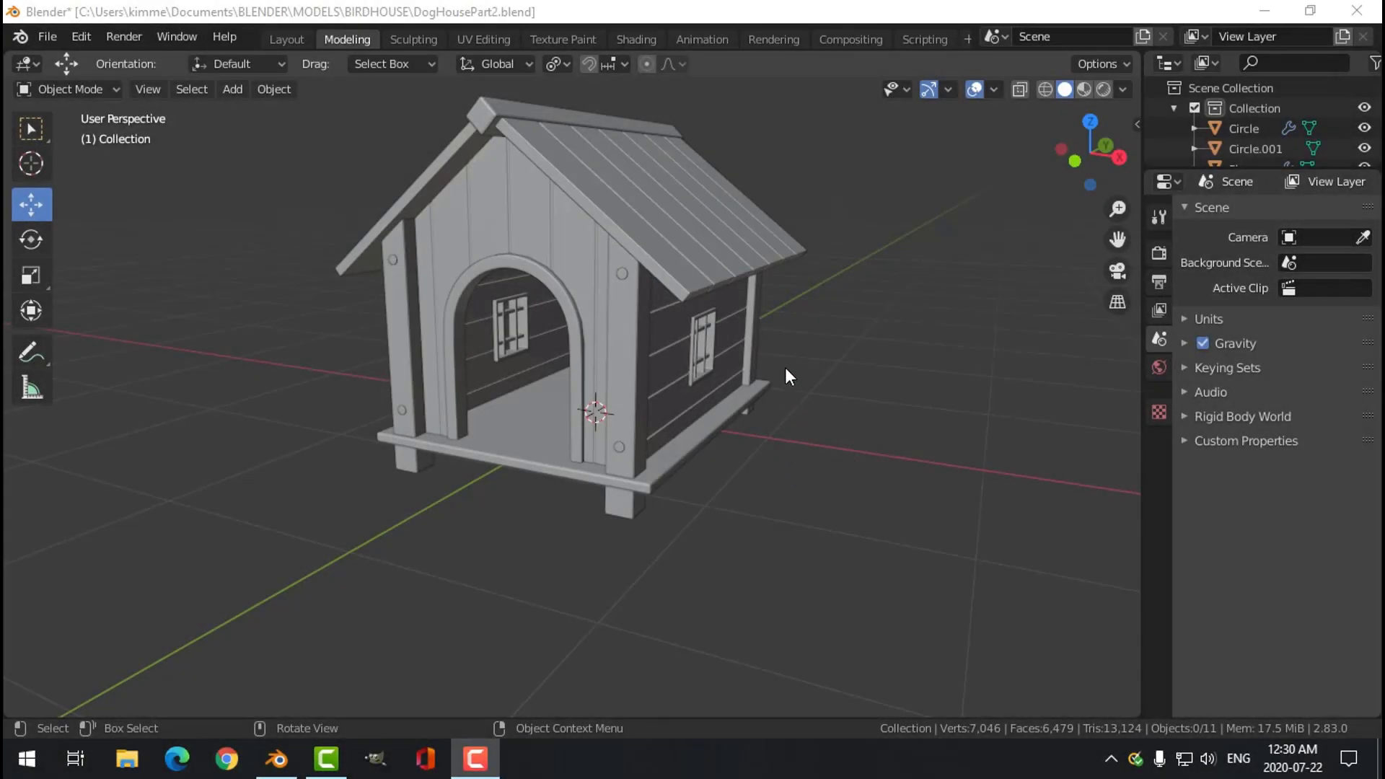
Hide the roof ridge cap's bevel modifier in the viewport.
middle_drag(783, 359, 798, 392)
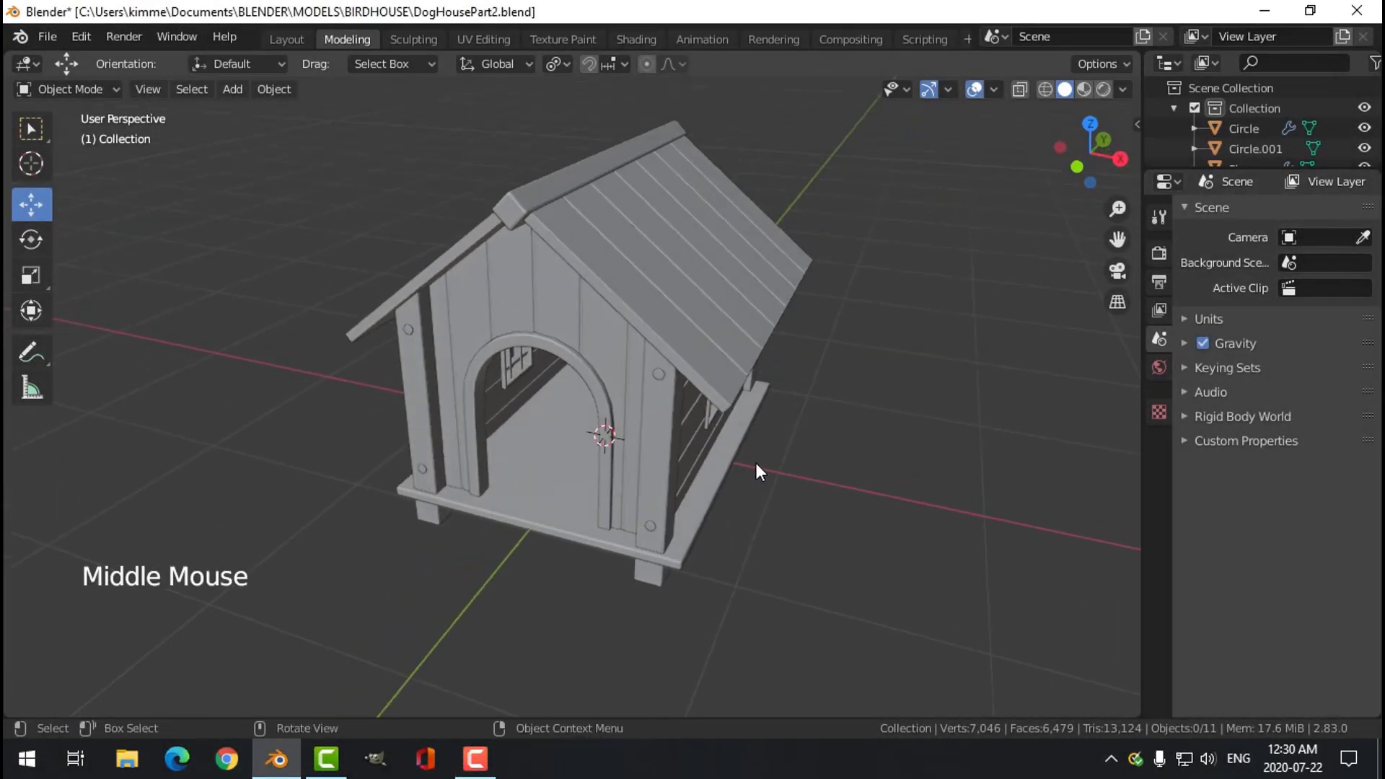
click(948, 89)
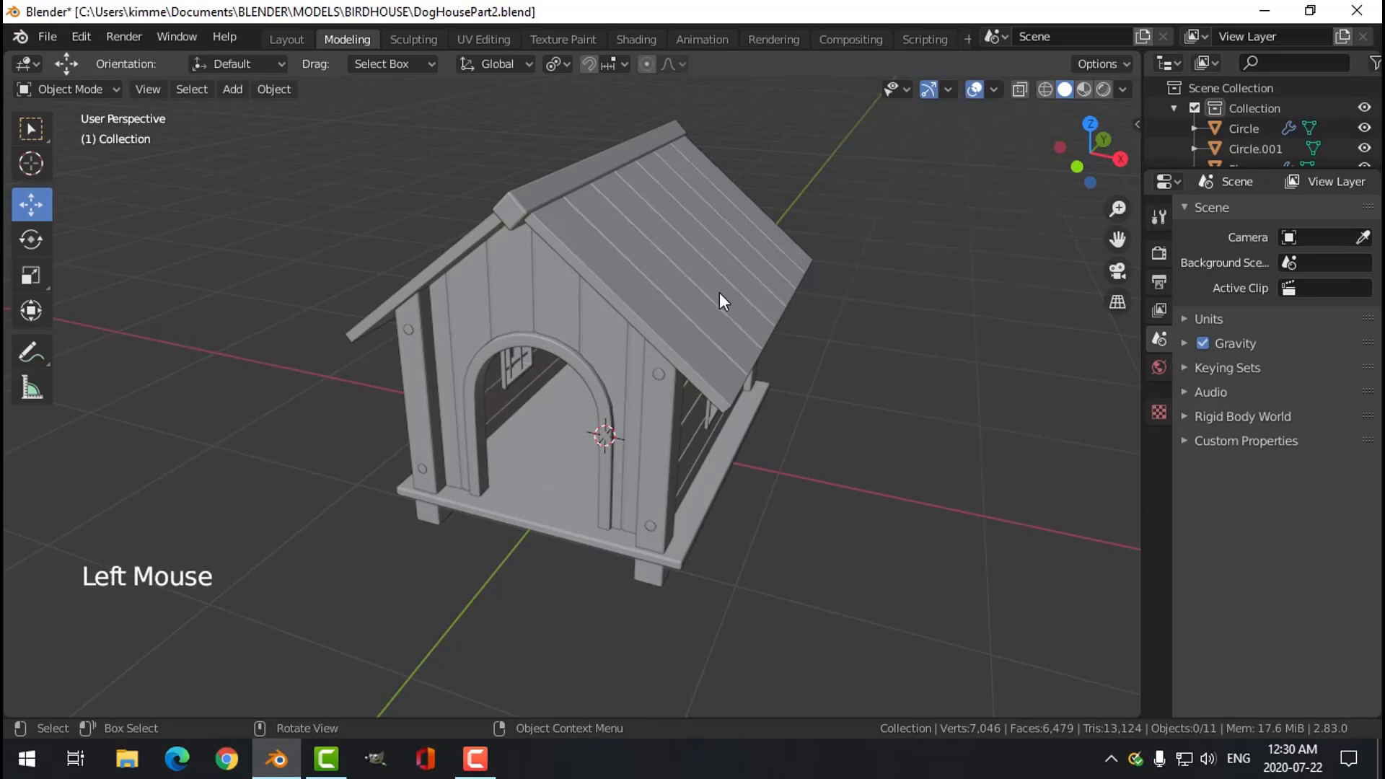
double_click(720, 292)
key(alt+a)
mouse_move(858, 398)
middle_down()
mouse_move(829, 365)
mouse_move(848, 382)
middle_up()
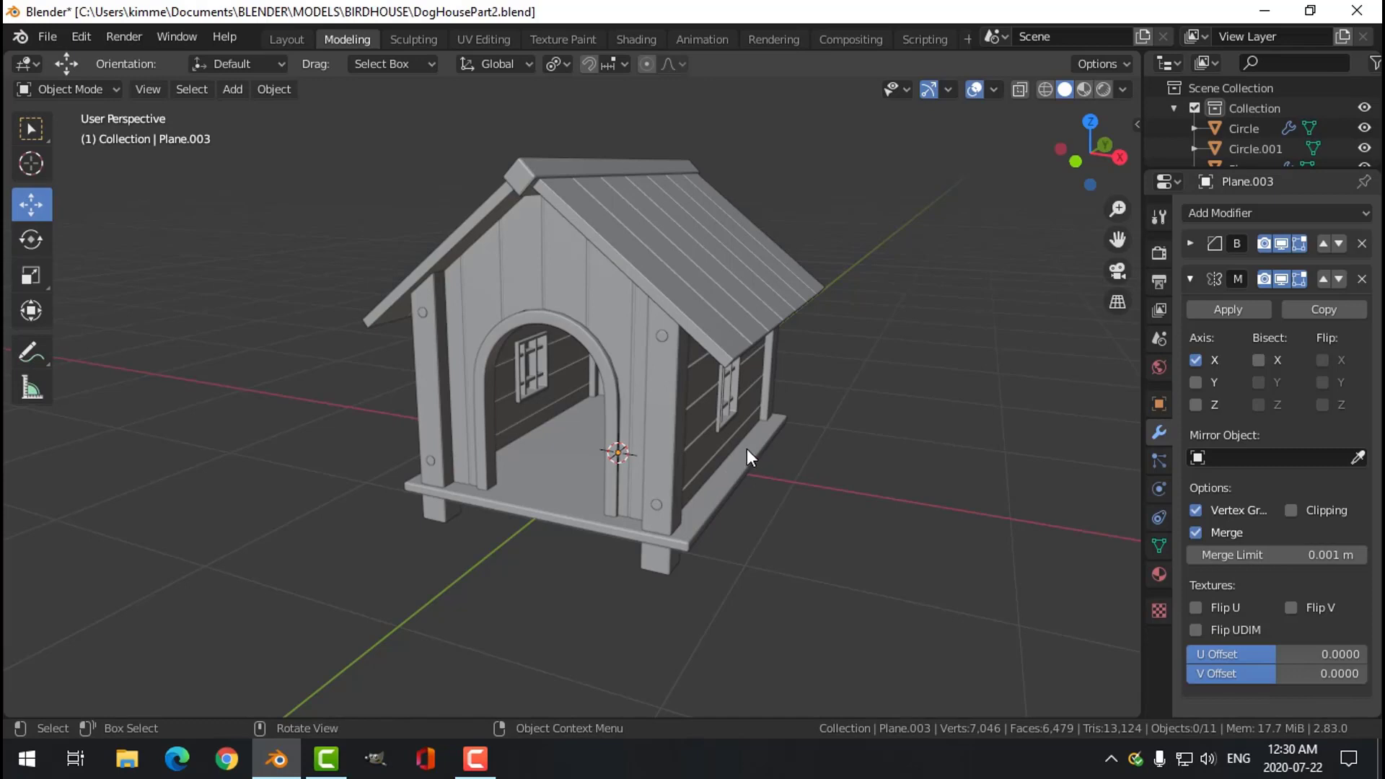
shift+middle_drag(747, 452, 777, 421)
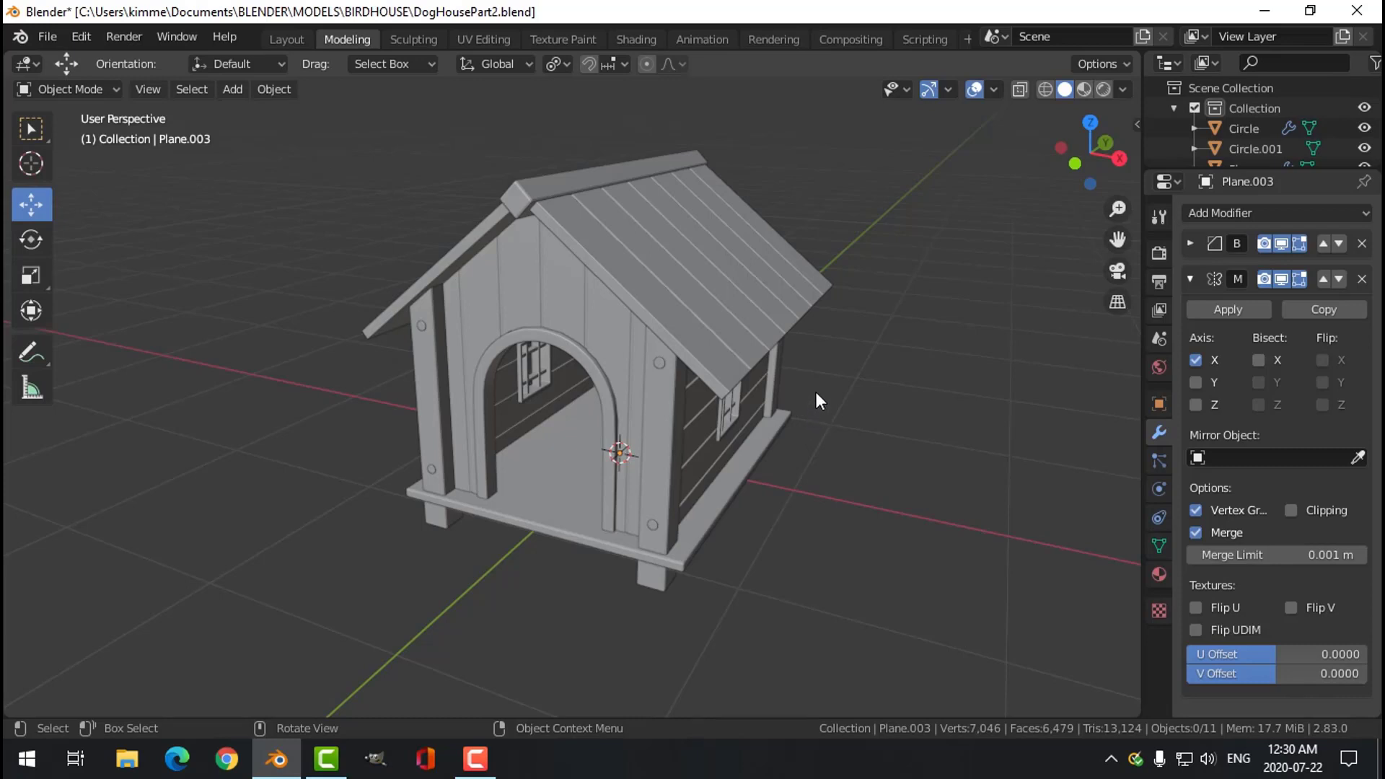
middle_drag(819, 378, 769, 411)
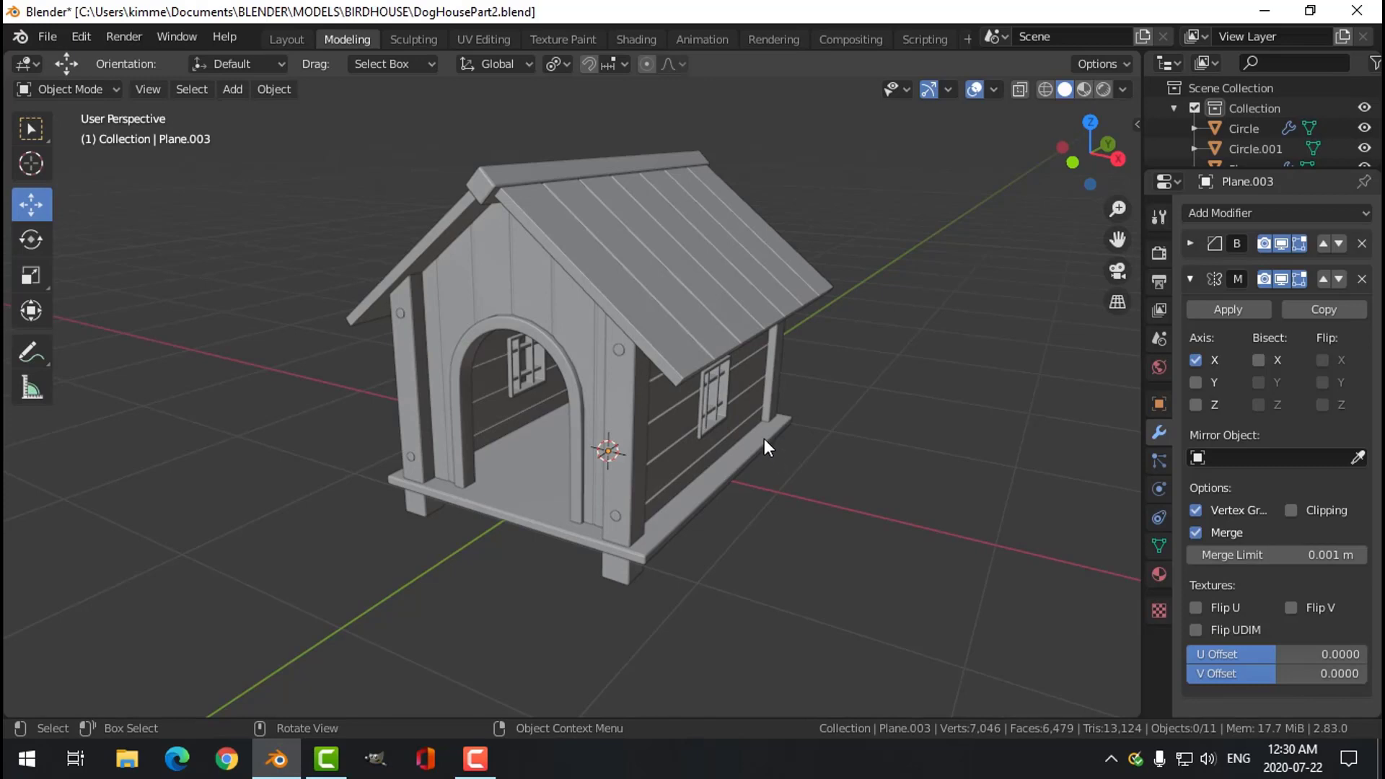
middle_drag(764, 437, 586, 229)
click(586, 229)
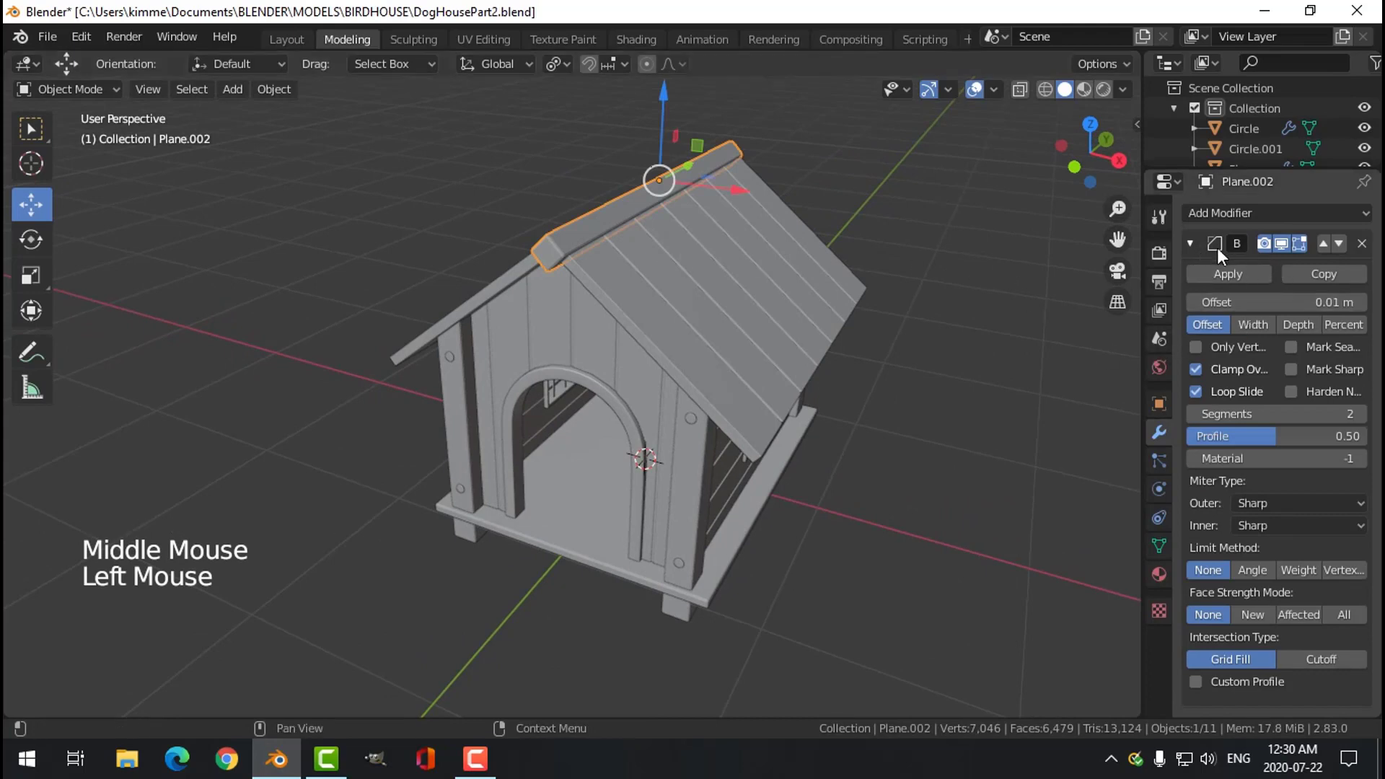
click(1281, 244)
Hide the viewport bevels of the roof, front wall, corner plank and floor, and the arch's subdivision.
click(712, 303)
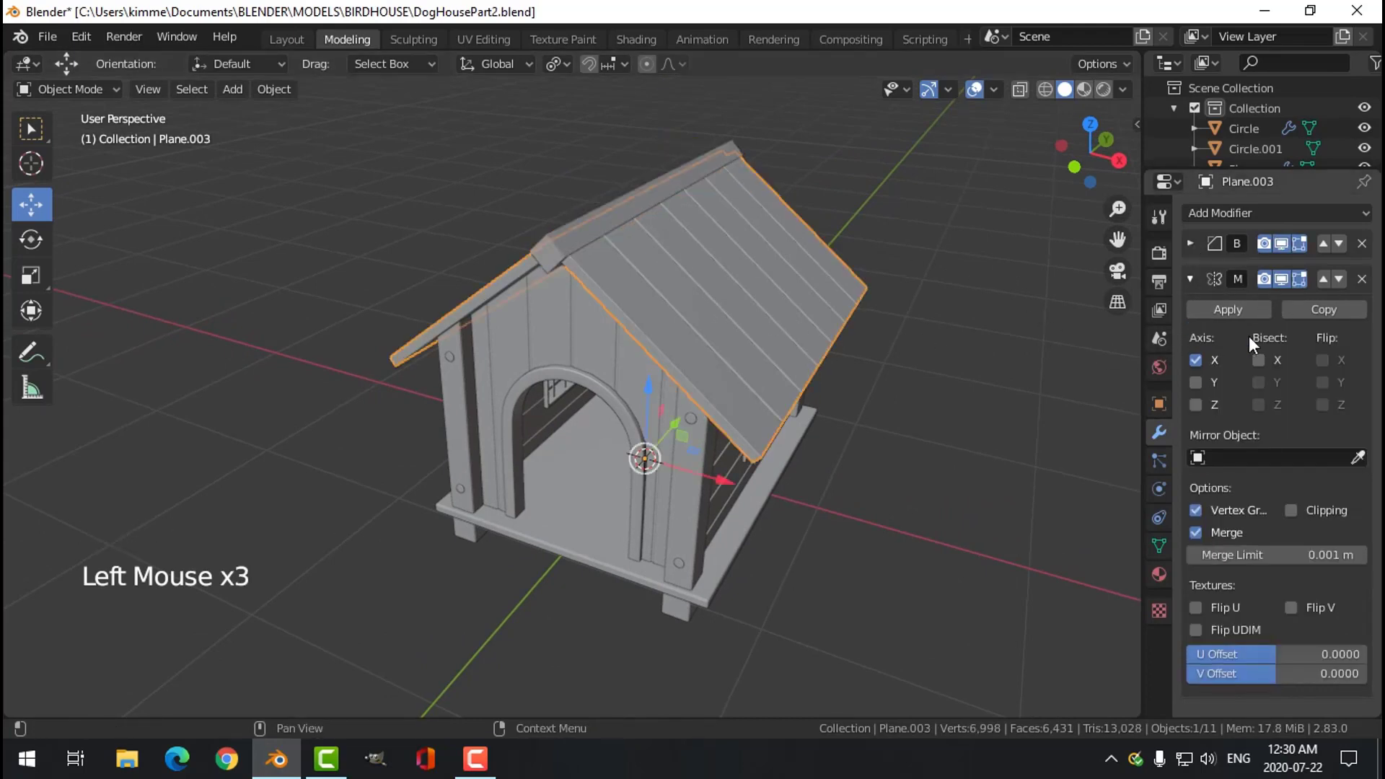
click(1190, 279)
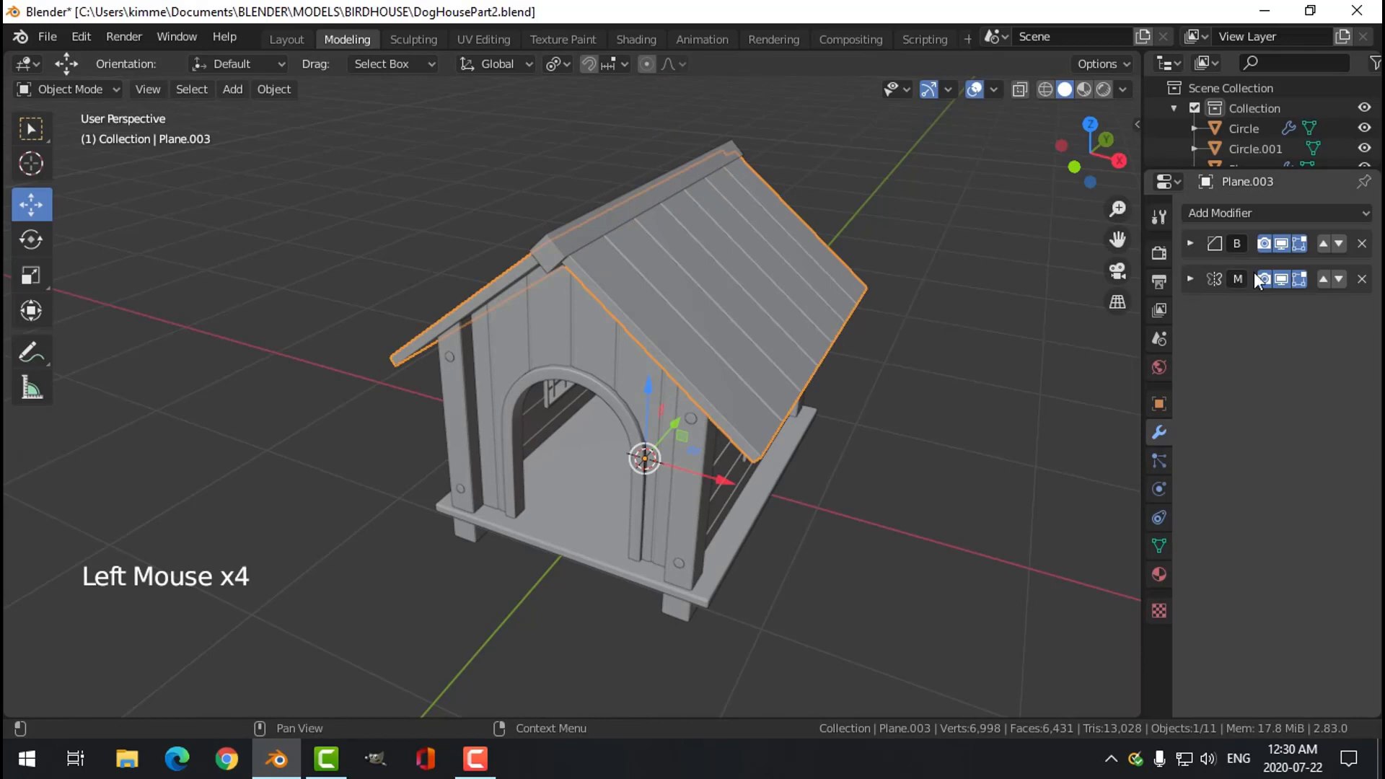
click(1280, 242)
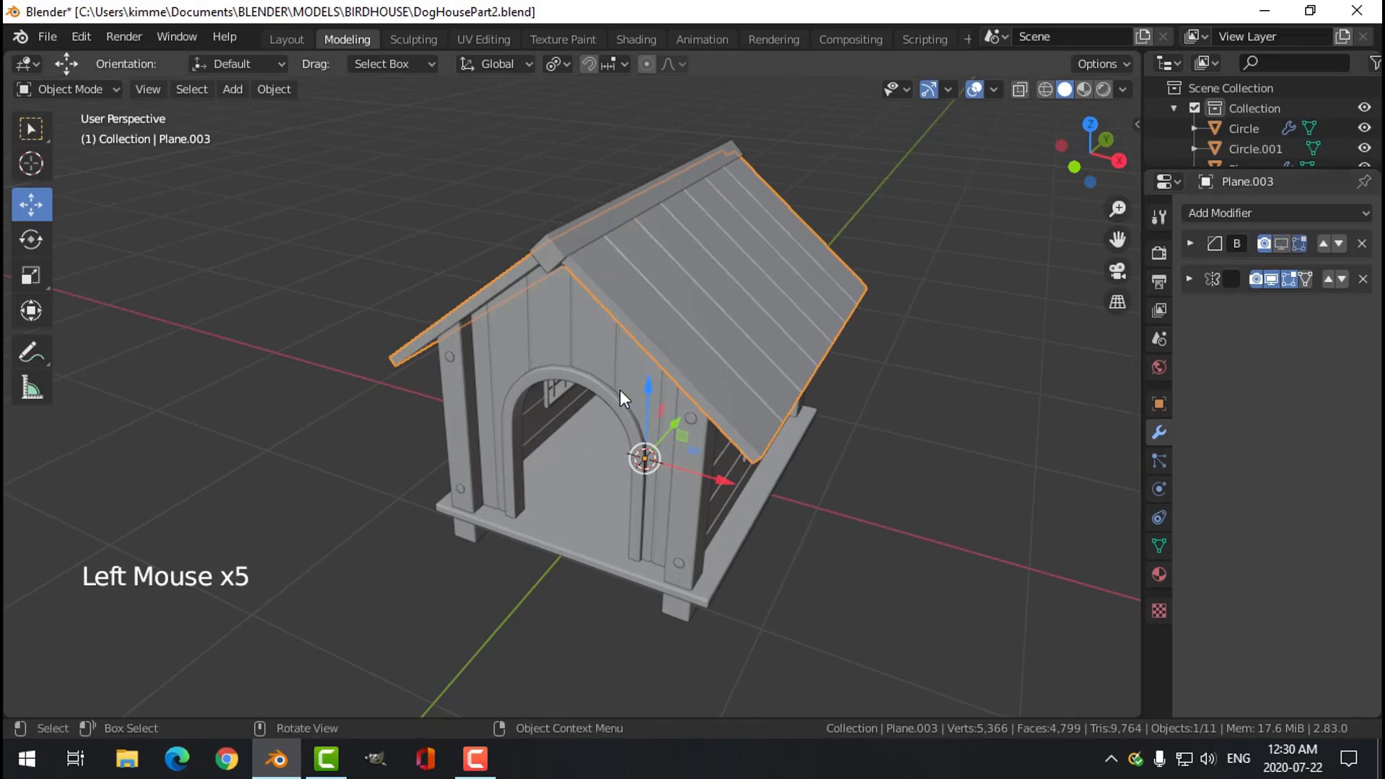
click(611, 386)
click(1280, 244)
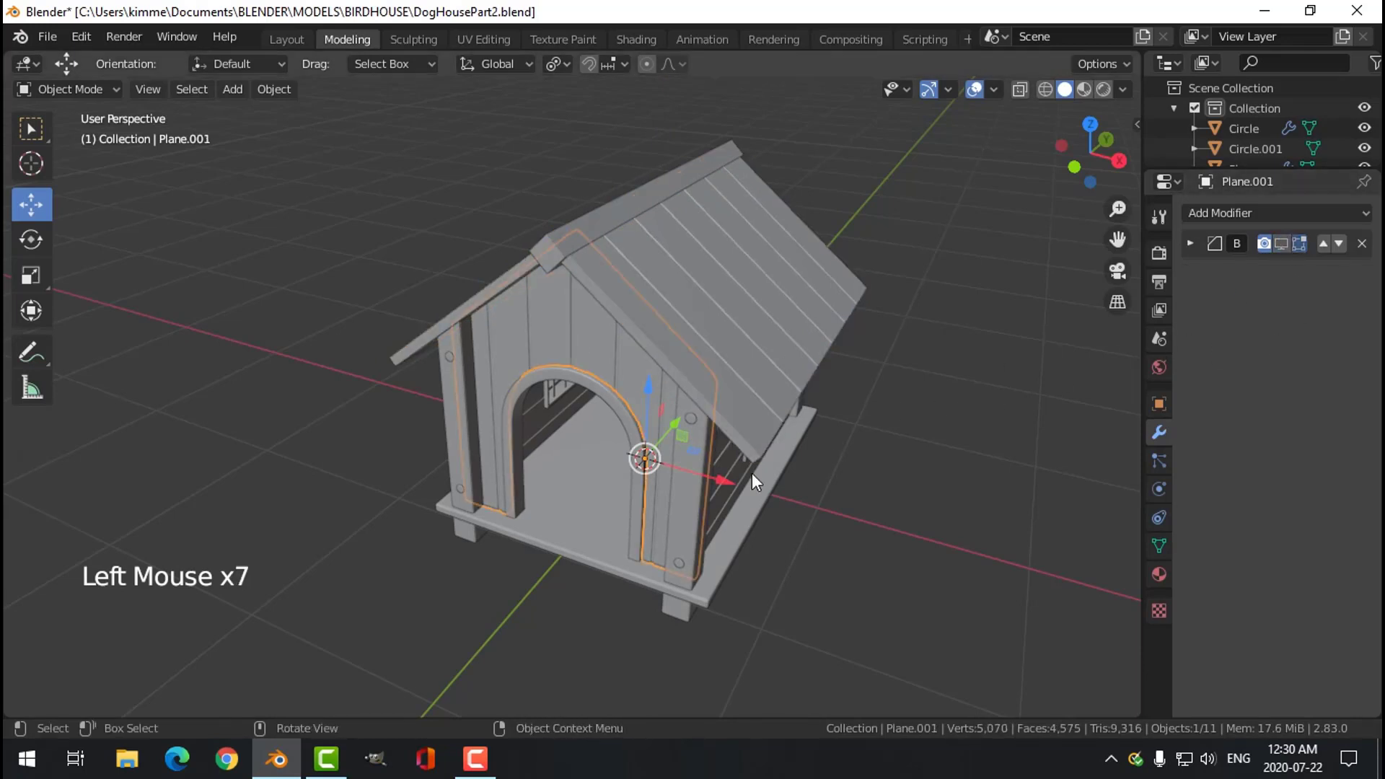
click(581, 375)
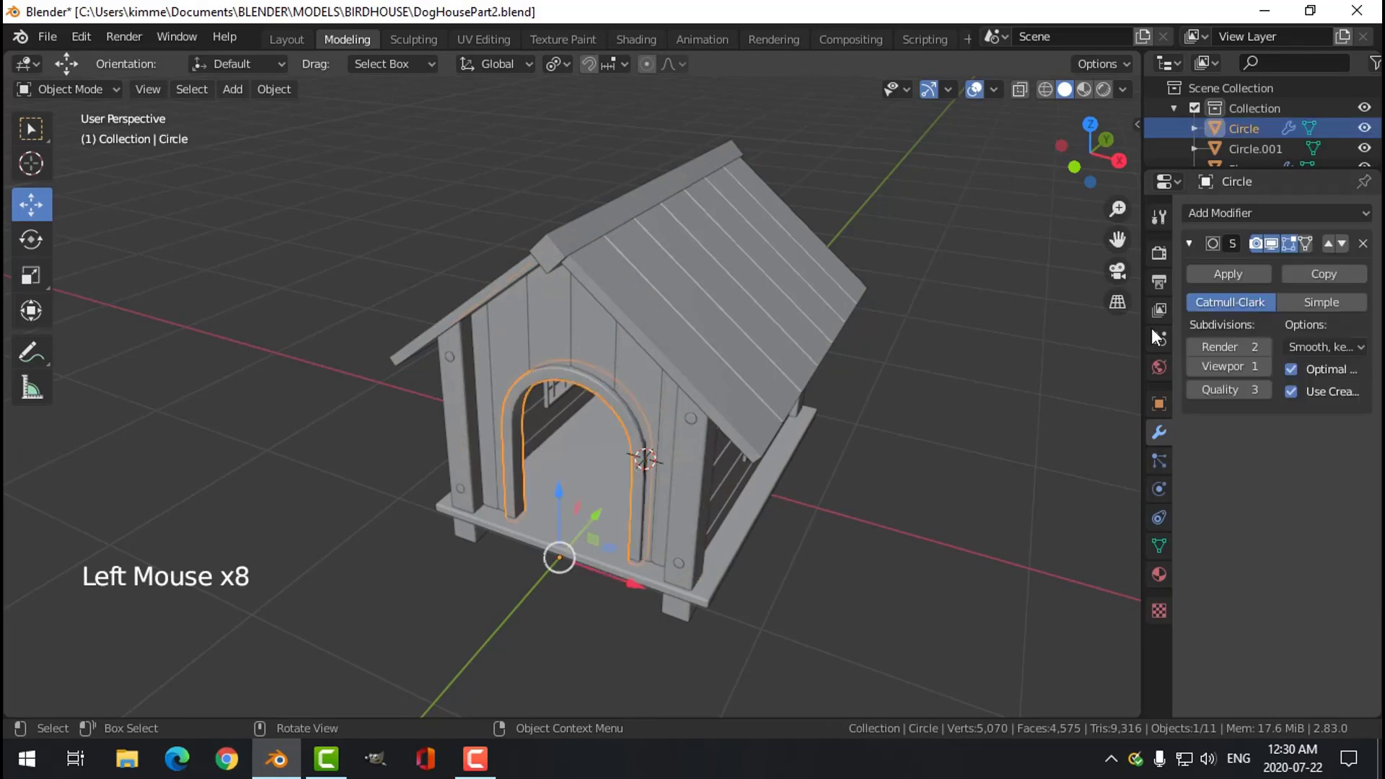
click(1271, 244)
click(691, 516)
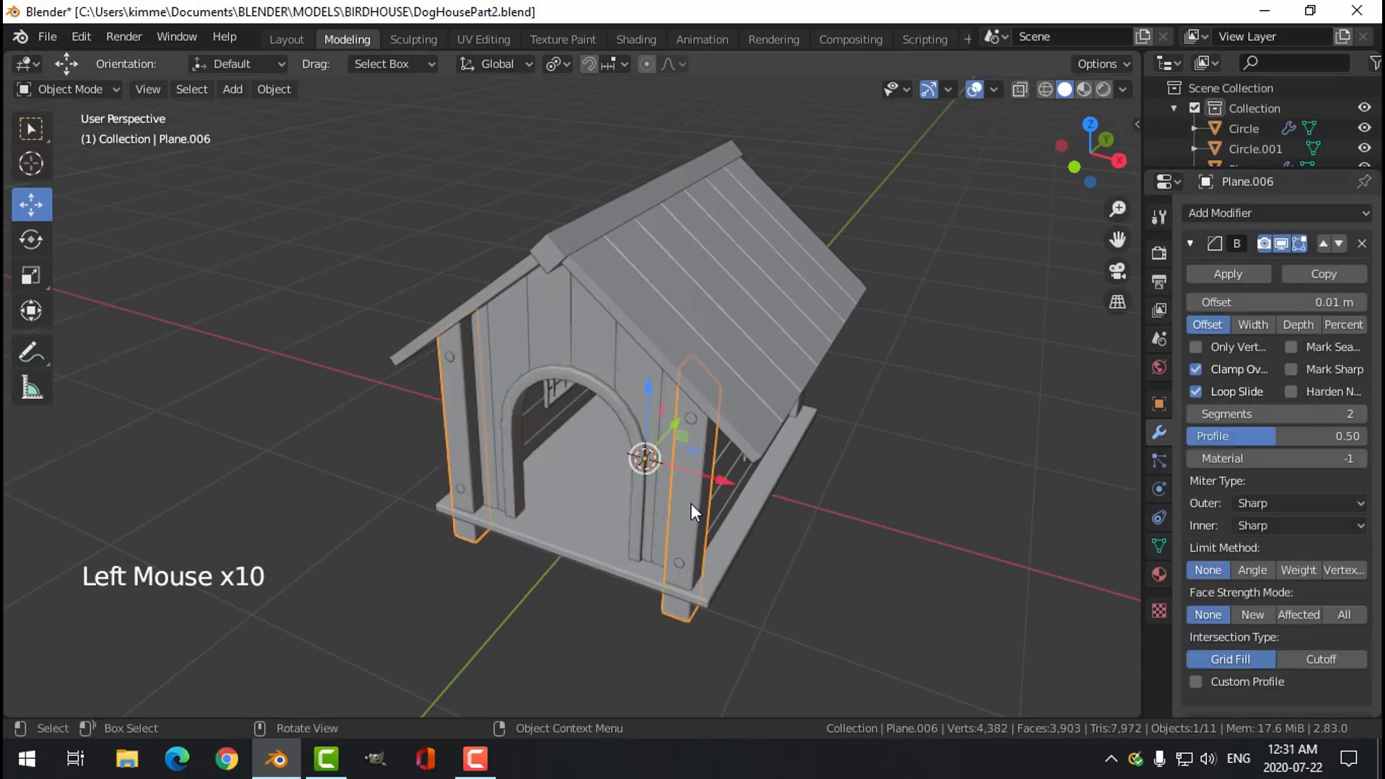
click(1280, 244)
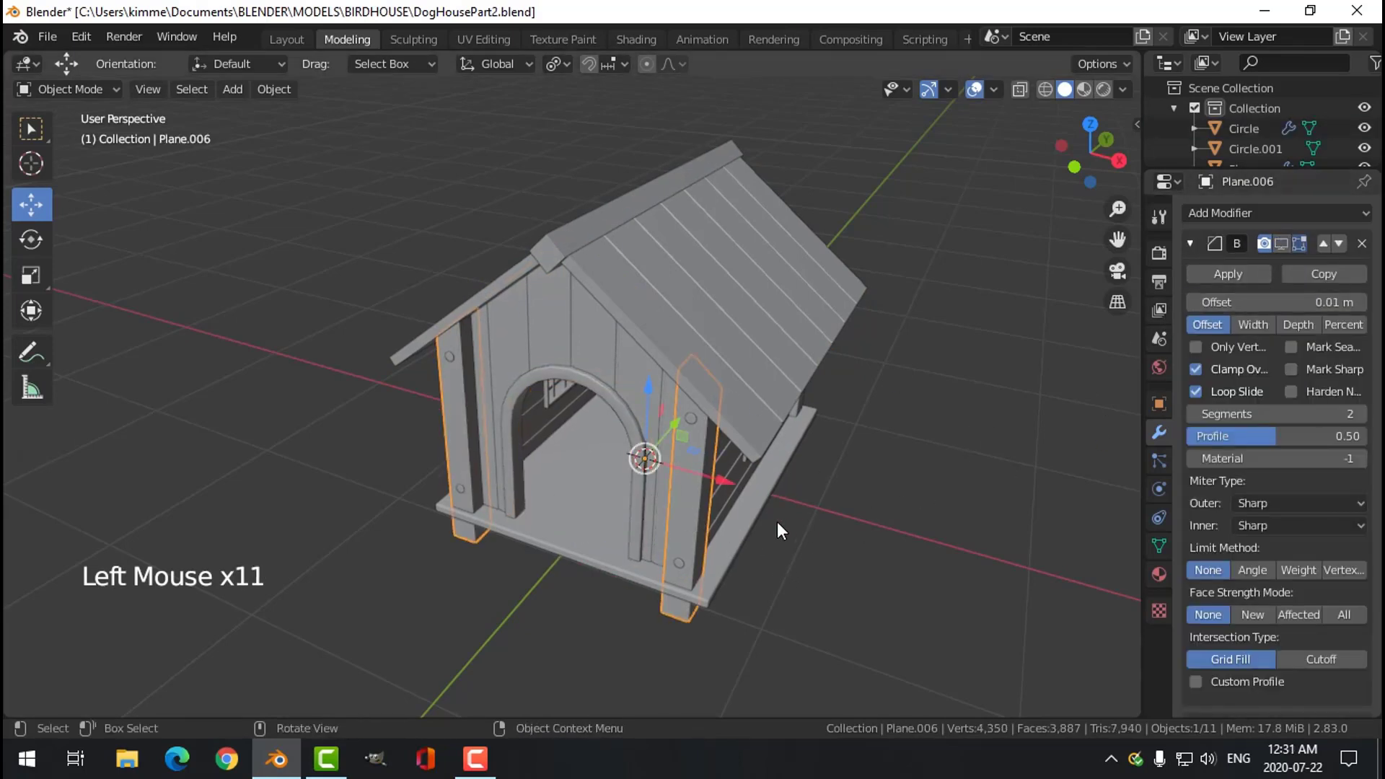
click(748, 505)
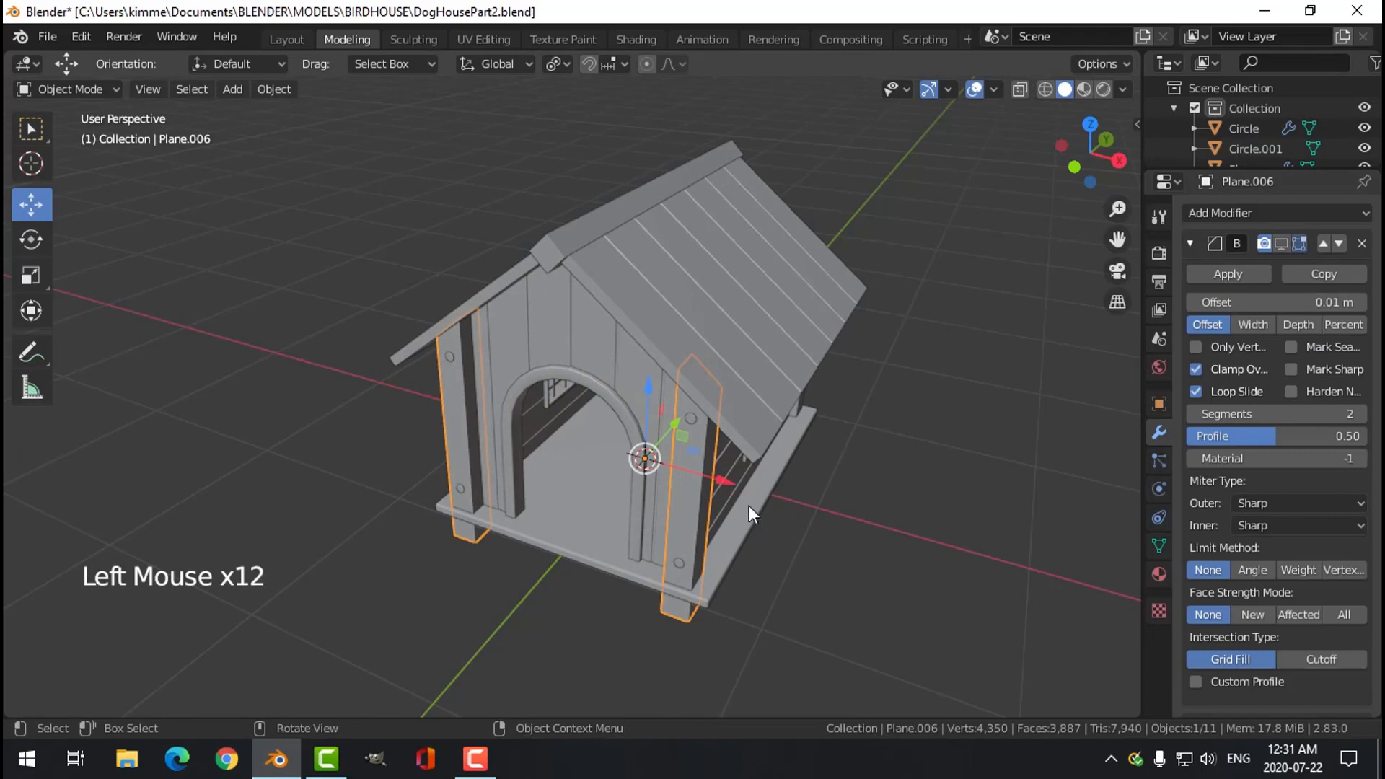
click(1282, 243)
Hide the bevel modifiers of the back gable wall and side window frame in the viewport.
middle_drag(863, 540, 844, 490)
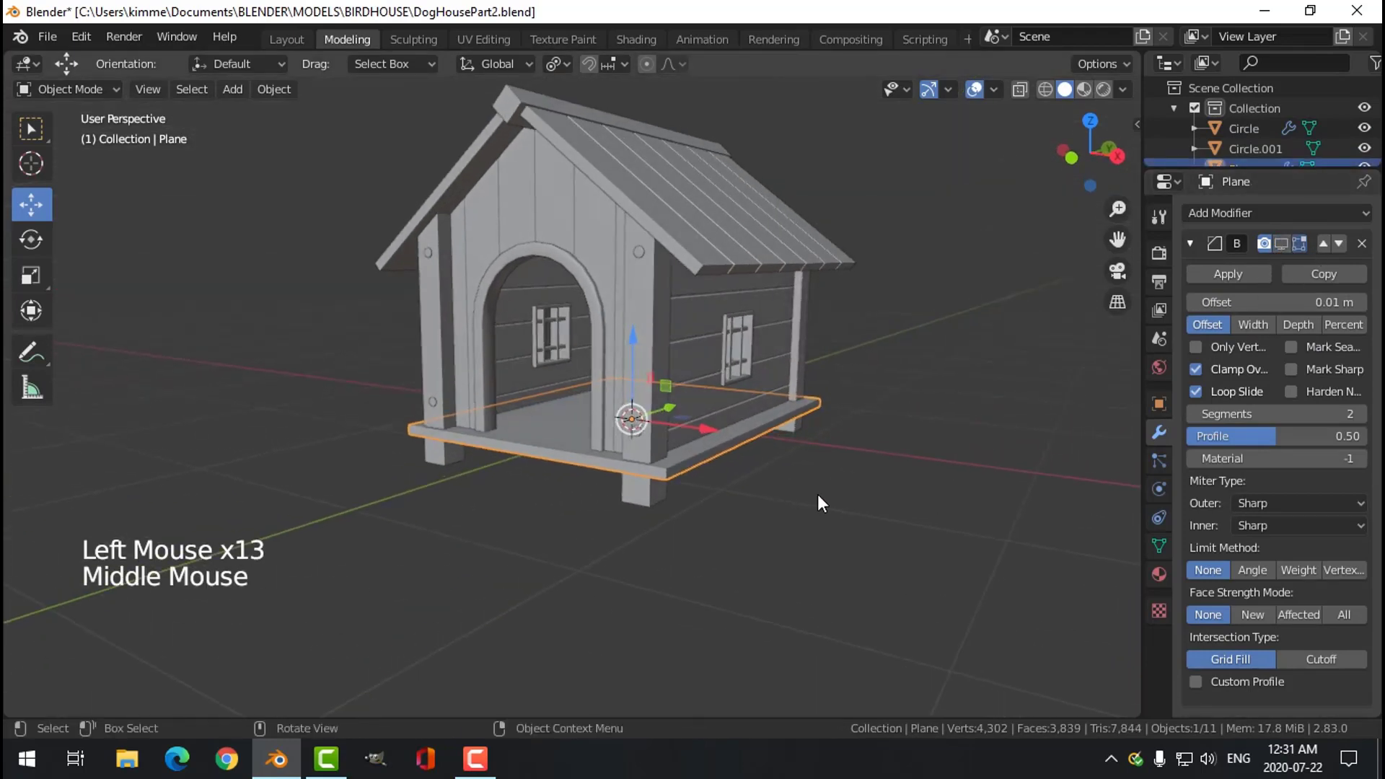
scroll(817, 494, up, 1)
middle_drag(887, 427, 523, 385)
click(513, 352)
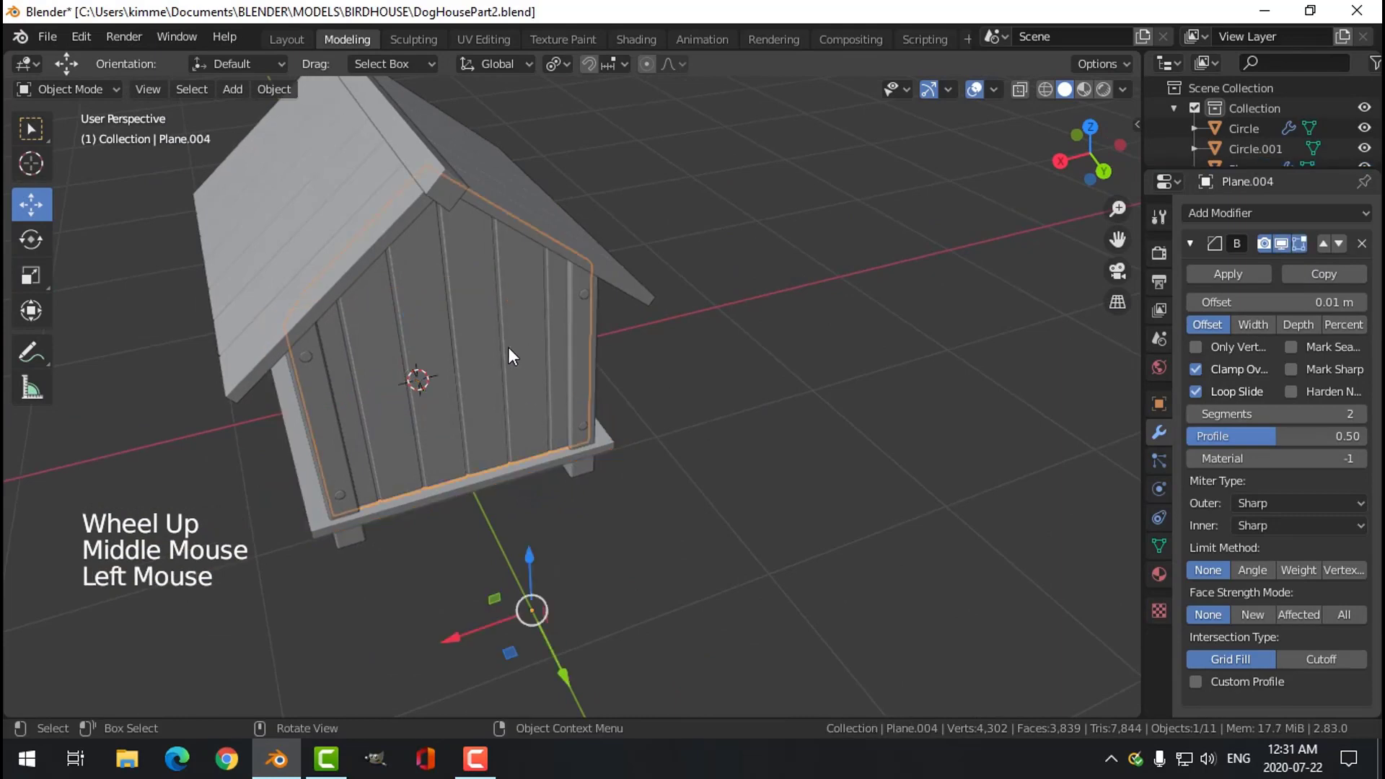
click(1283, 243)
middle_drag(800, 422, 841, 411)
key(alt+a)
middle_drag(759, 430, 815, 408)
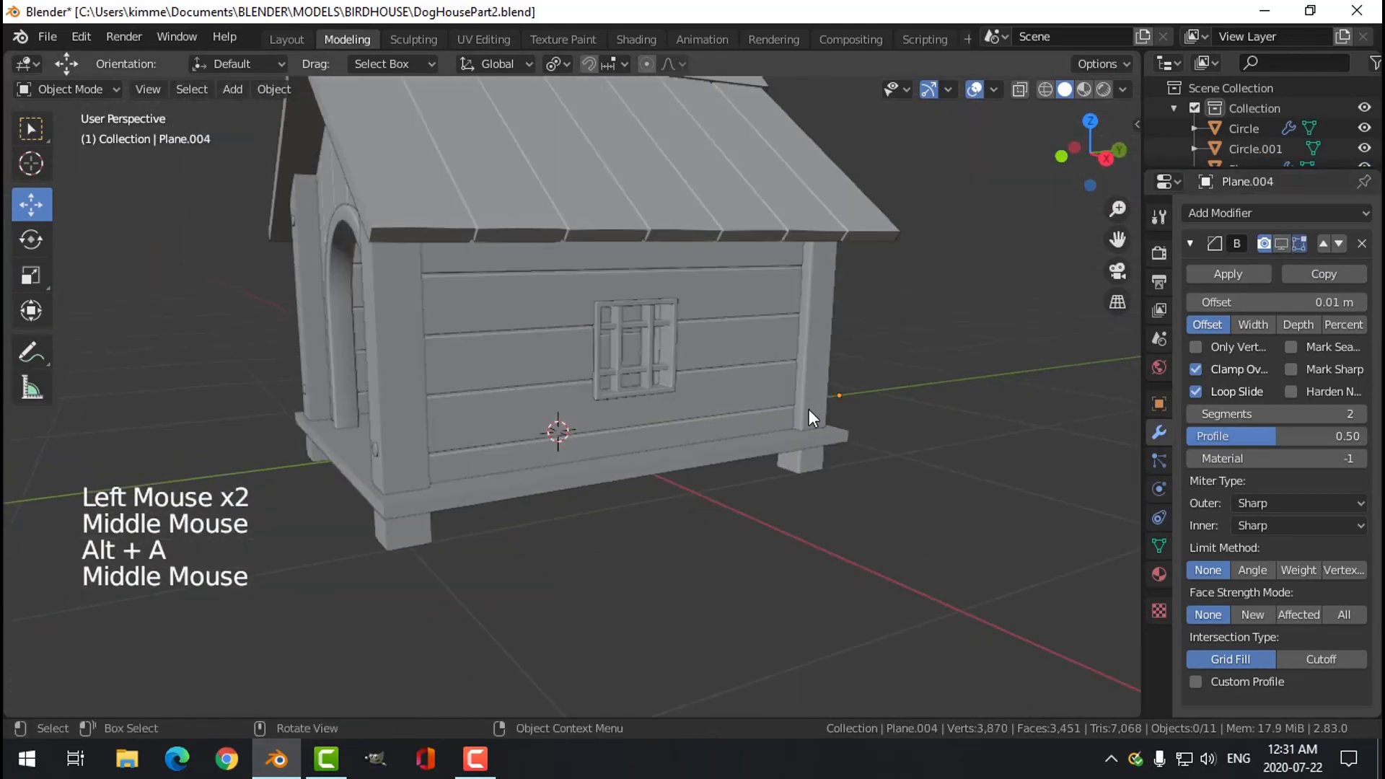
scroll(779, 409, up, 3)
click(654, 271)
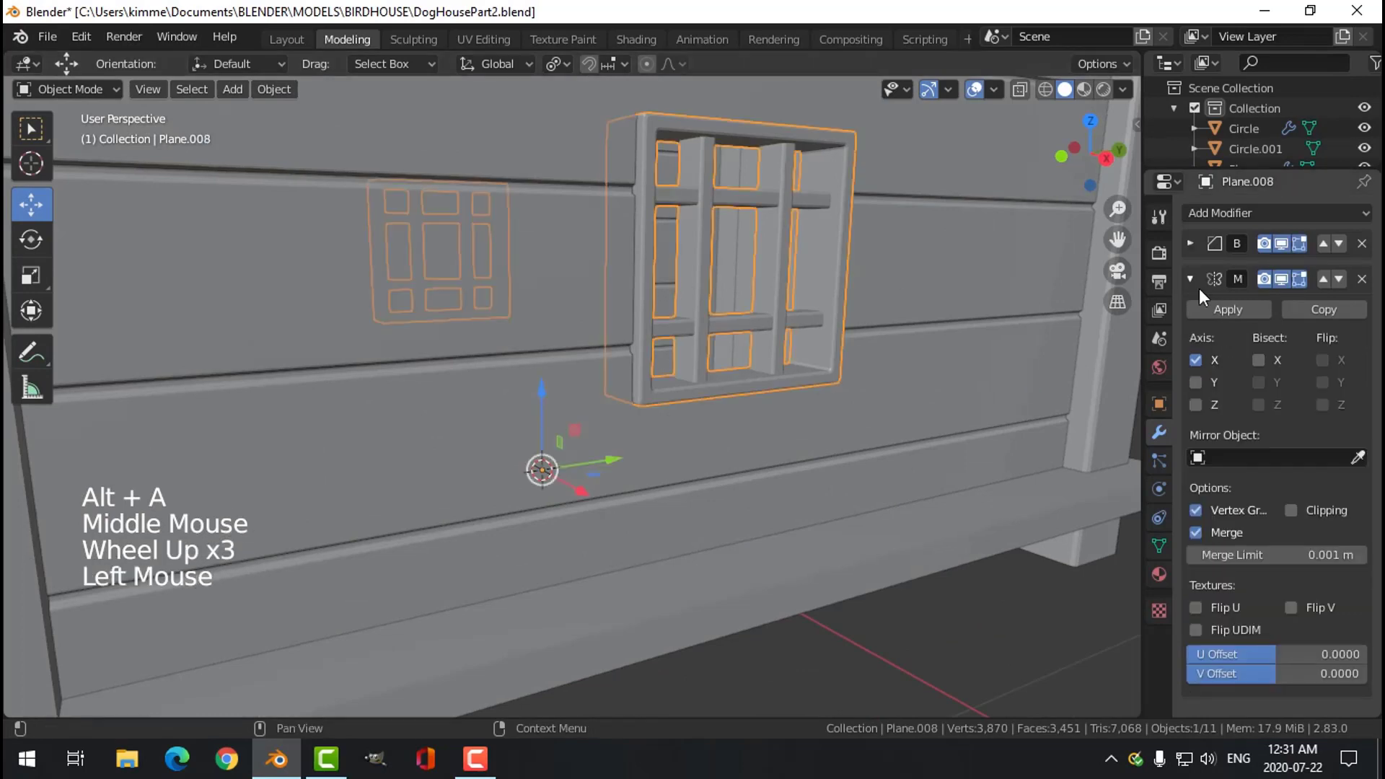
click(790, 249)
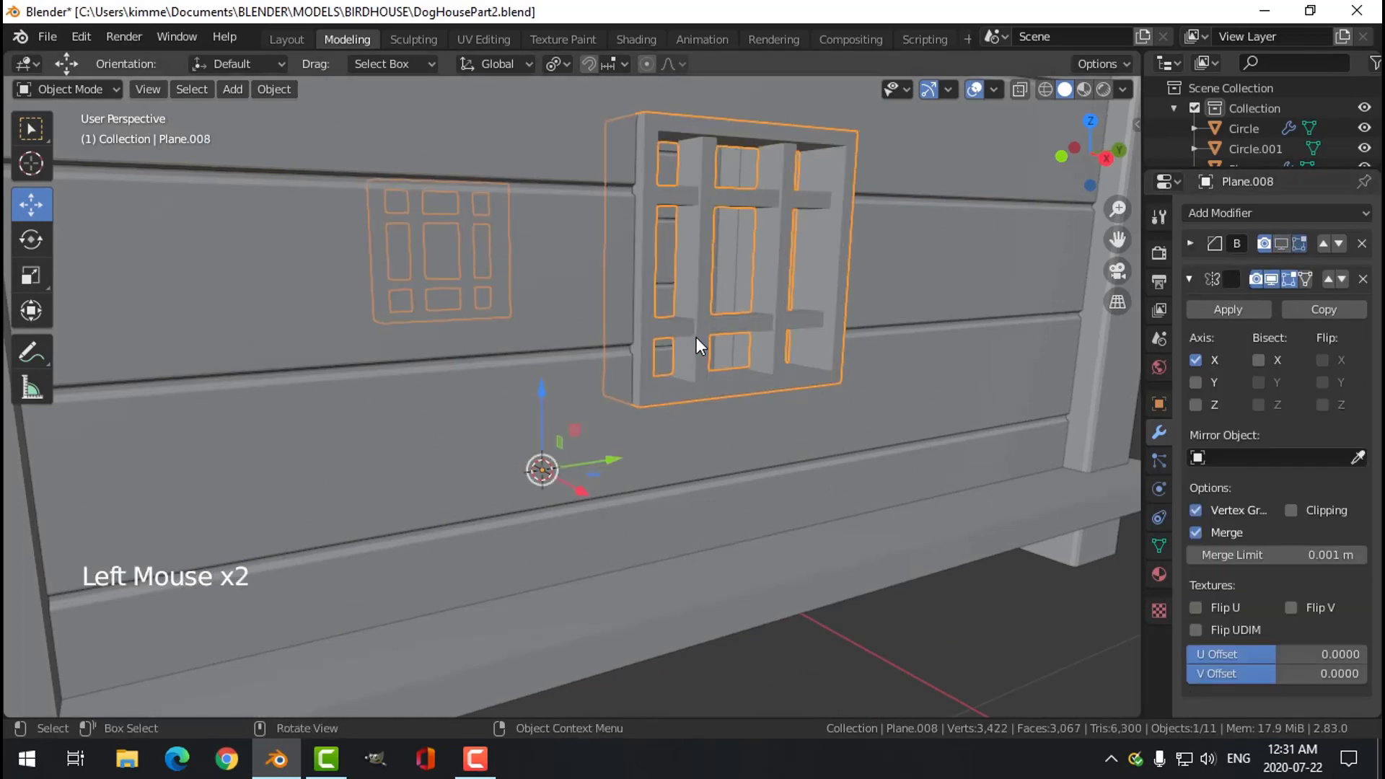
Save DogHousePart2.blend and reselect the roof ridge cap.
key(alt+a)
scroll(678, 348, down, 3)
middle_drag(678, 348, 764, 357)
key(ctrl+s)
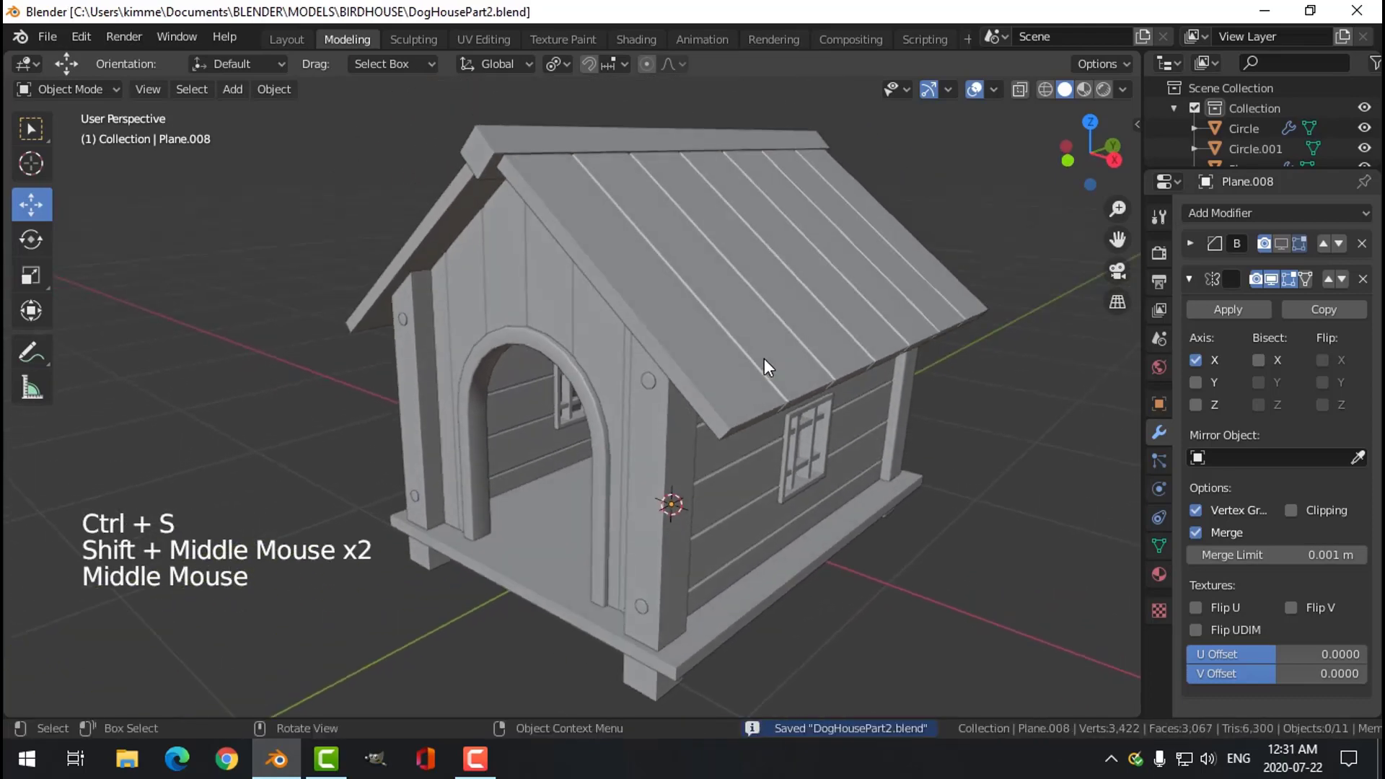
click(560, 153)
middle_drag(716, 313, 720, 341)
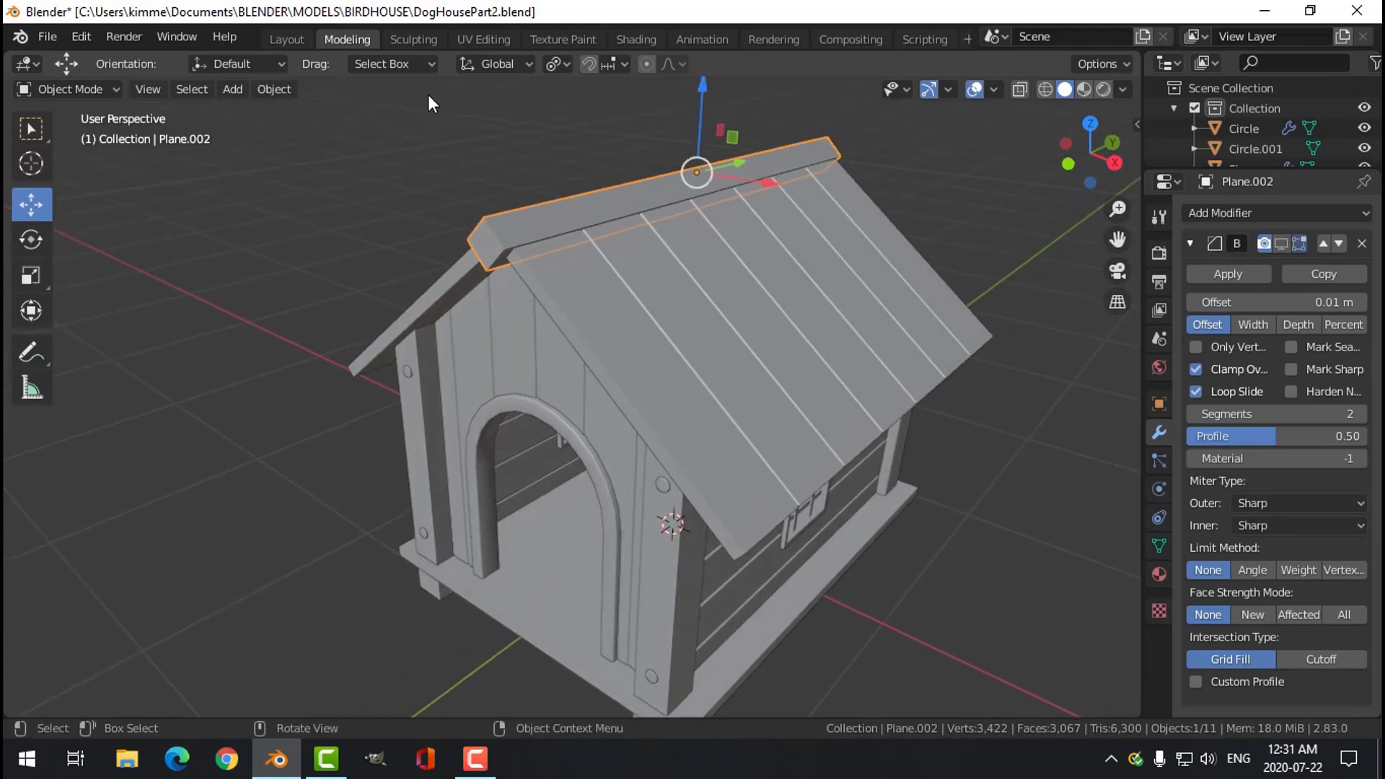
In UV Editing, open TexturesCom_WalnutVeneerTexture_S.png from Pictures/TEXTURES/WOOD into the image editor.
click(481, 39)
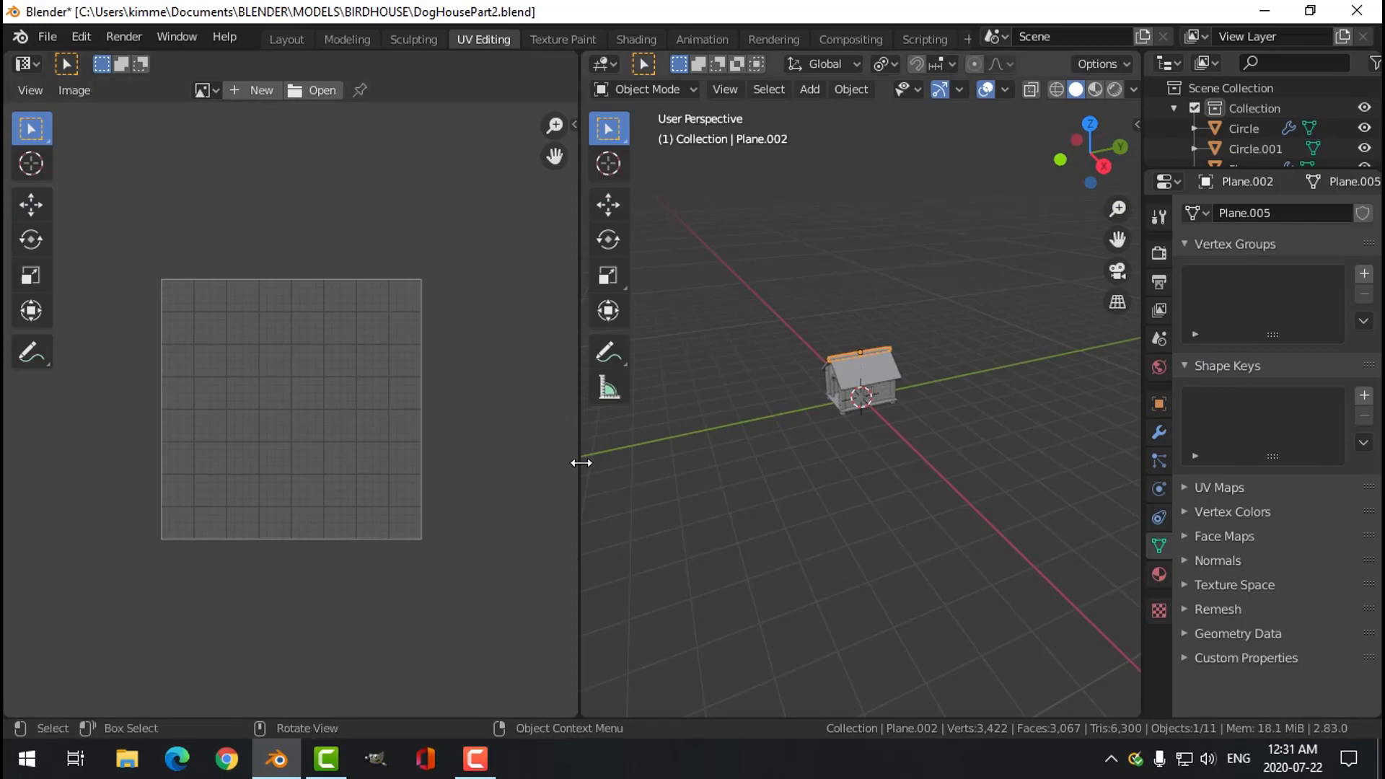
key(KP_Decimal)
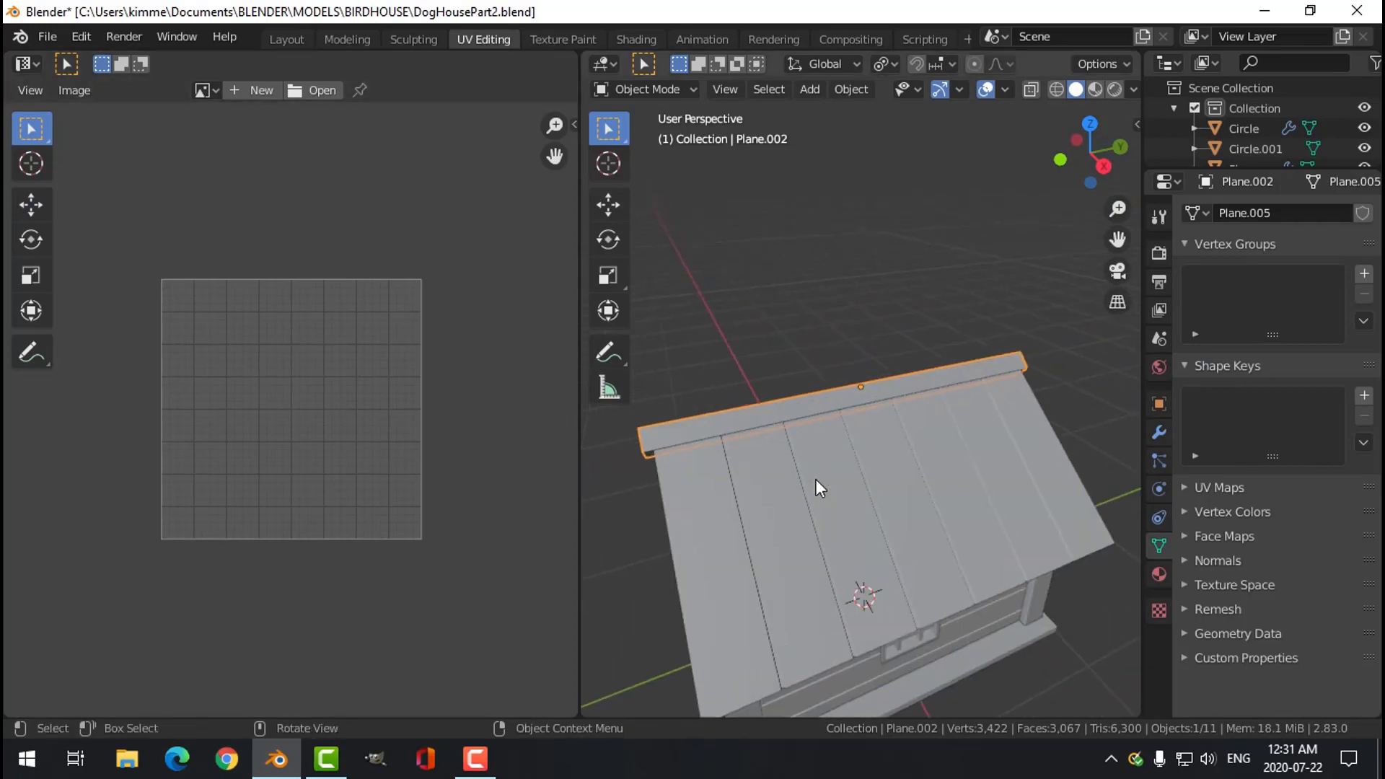
middle_drag(822, 481, 884, 450)
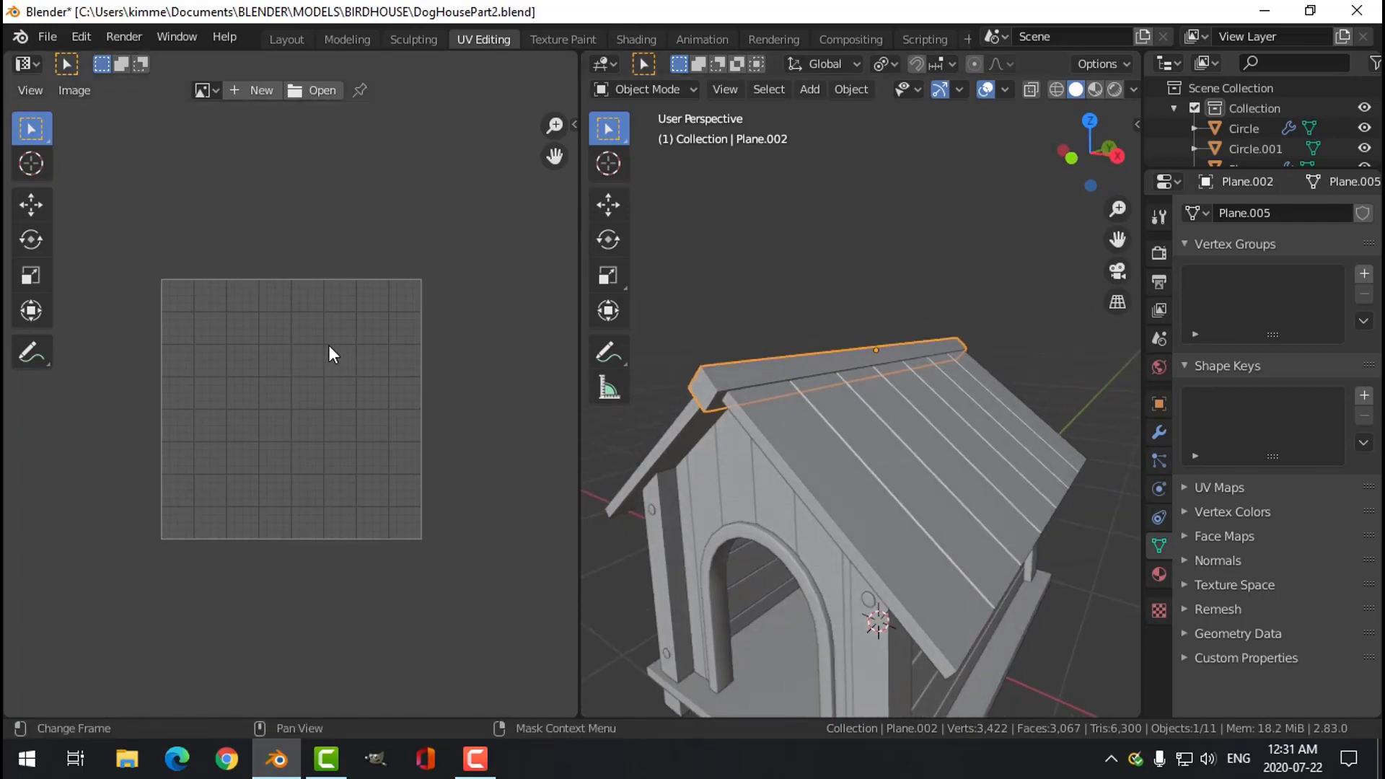
click(310, 91)
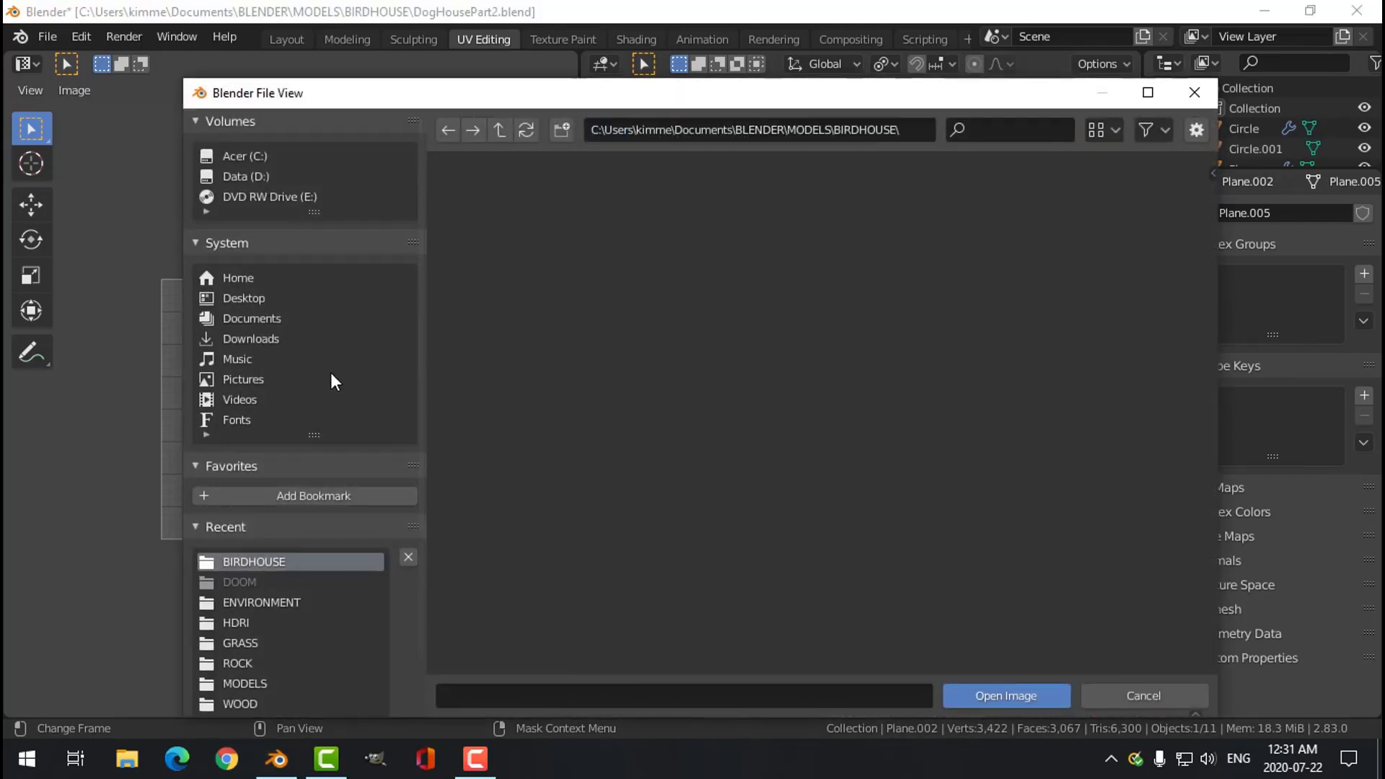
click(248, 379)
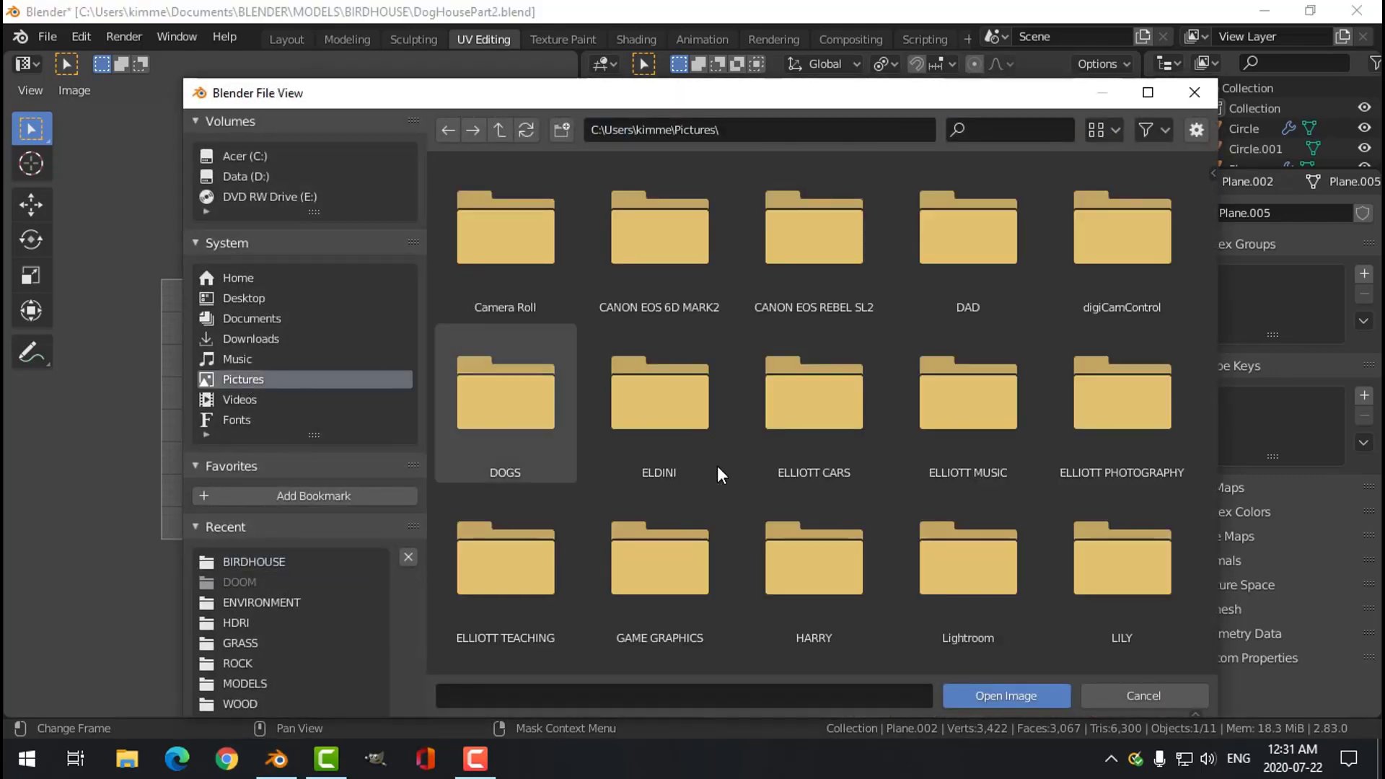
scroll(1200, 405, down, 5)
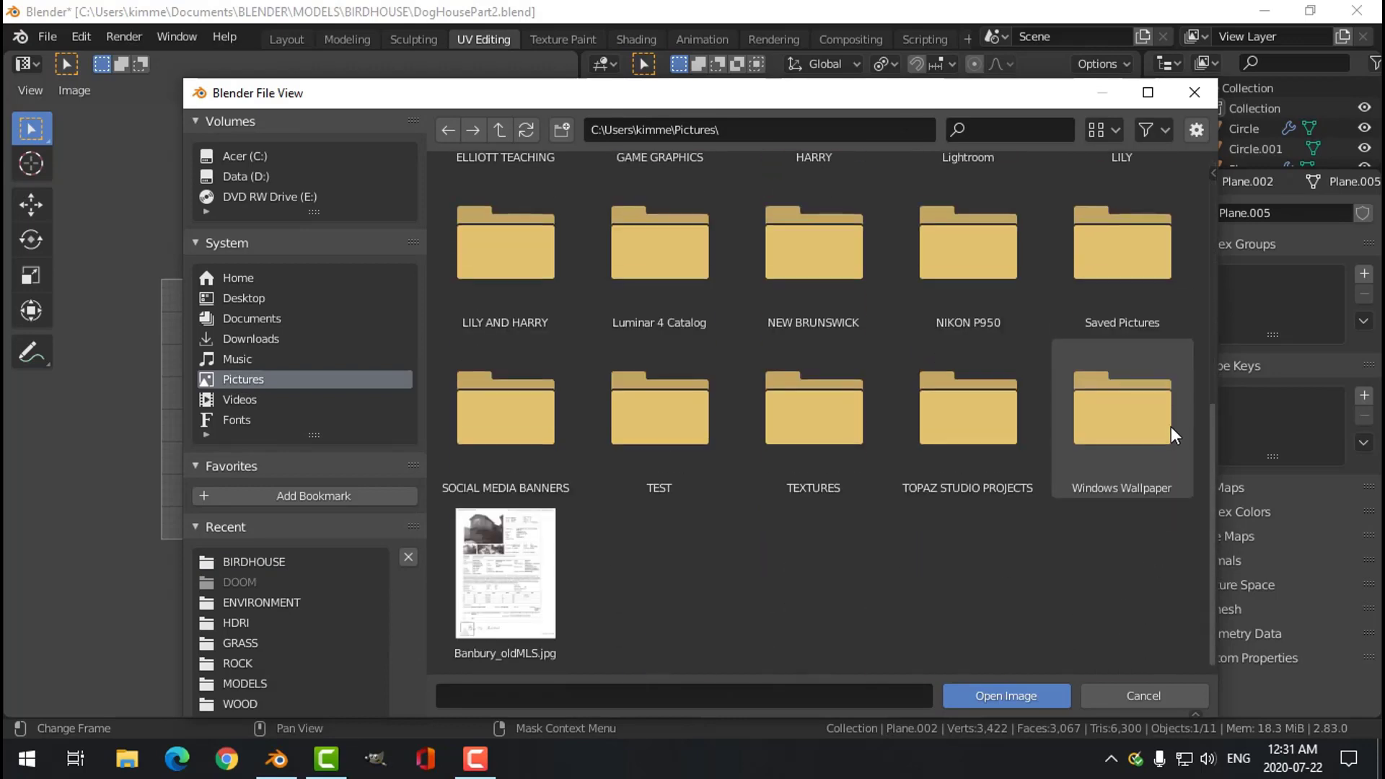
click(831, 447)
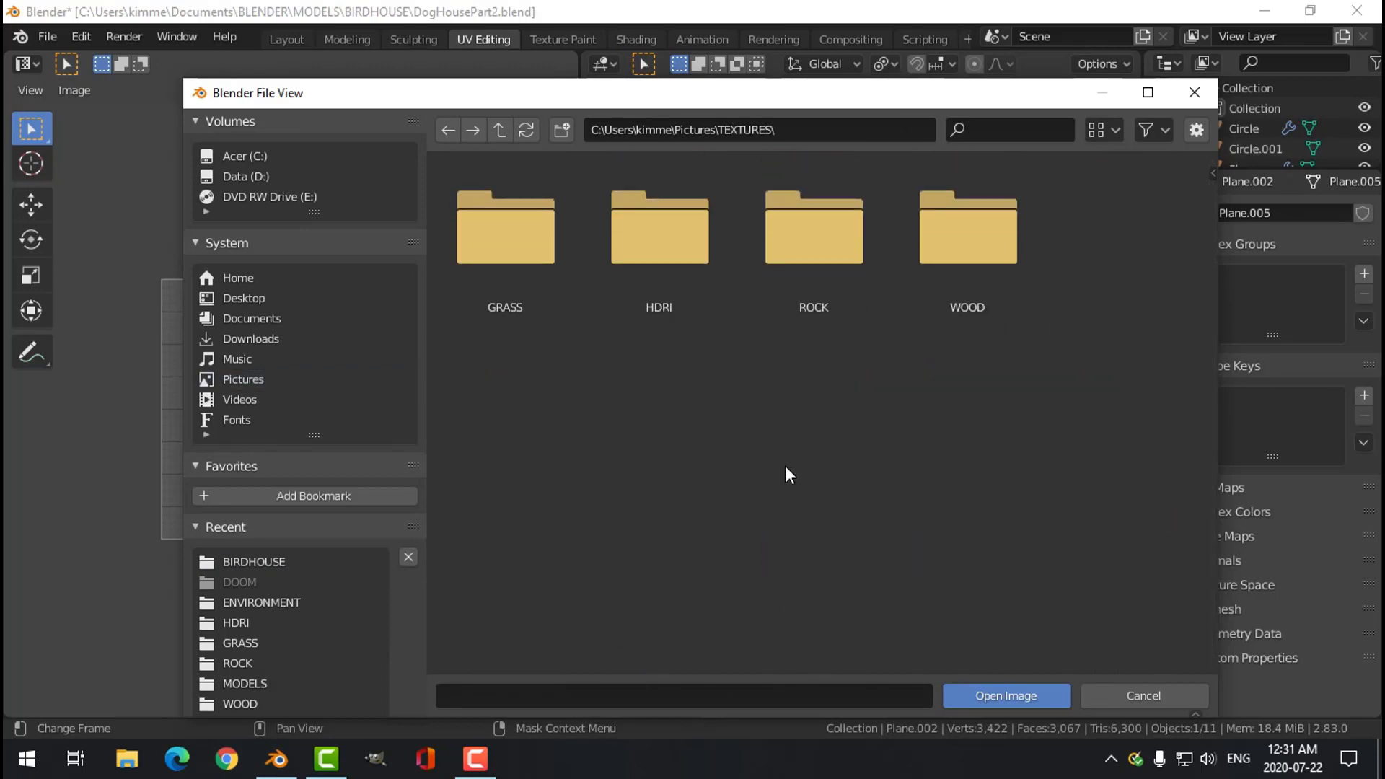
click(979, 261)
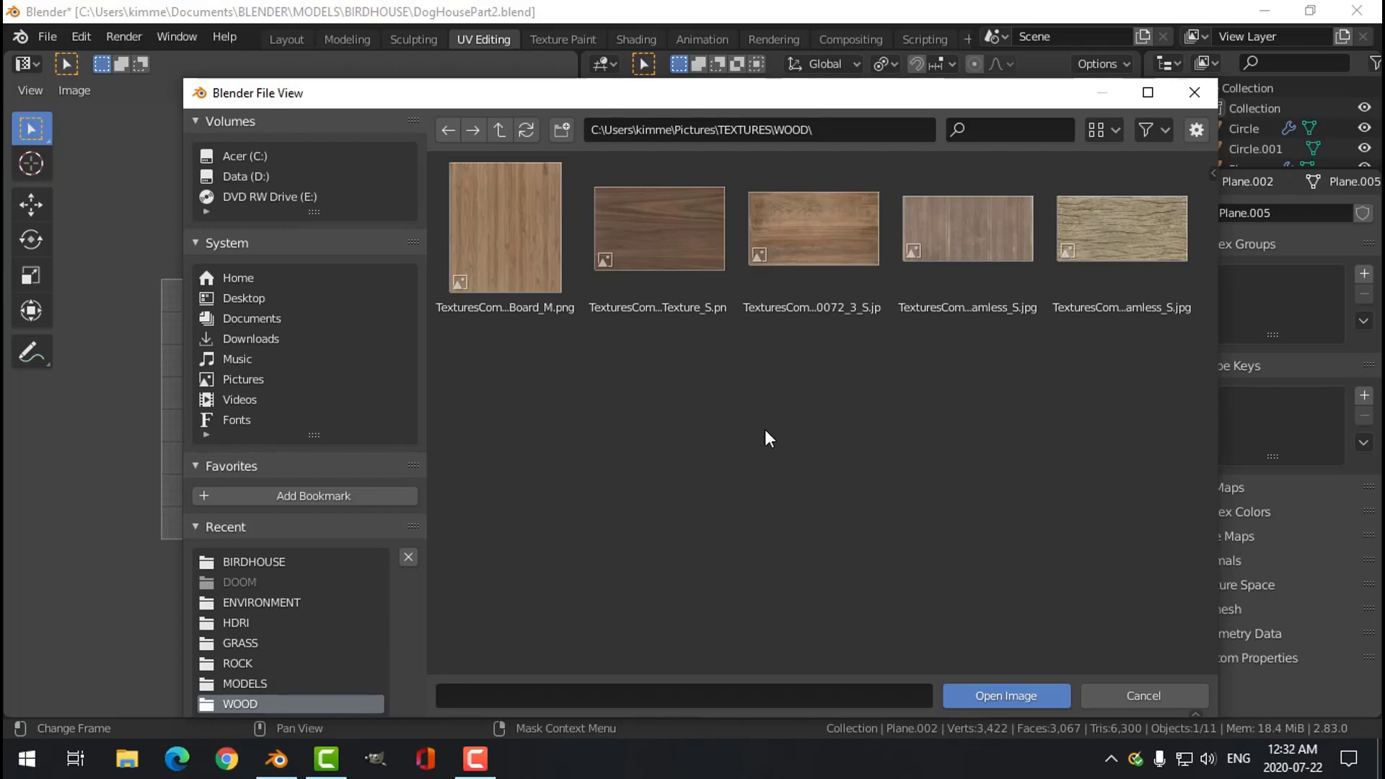
click(654, 231)
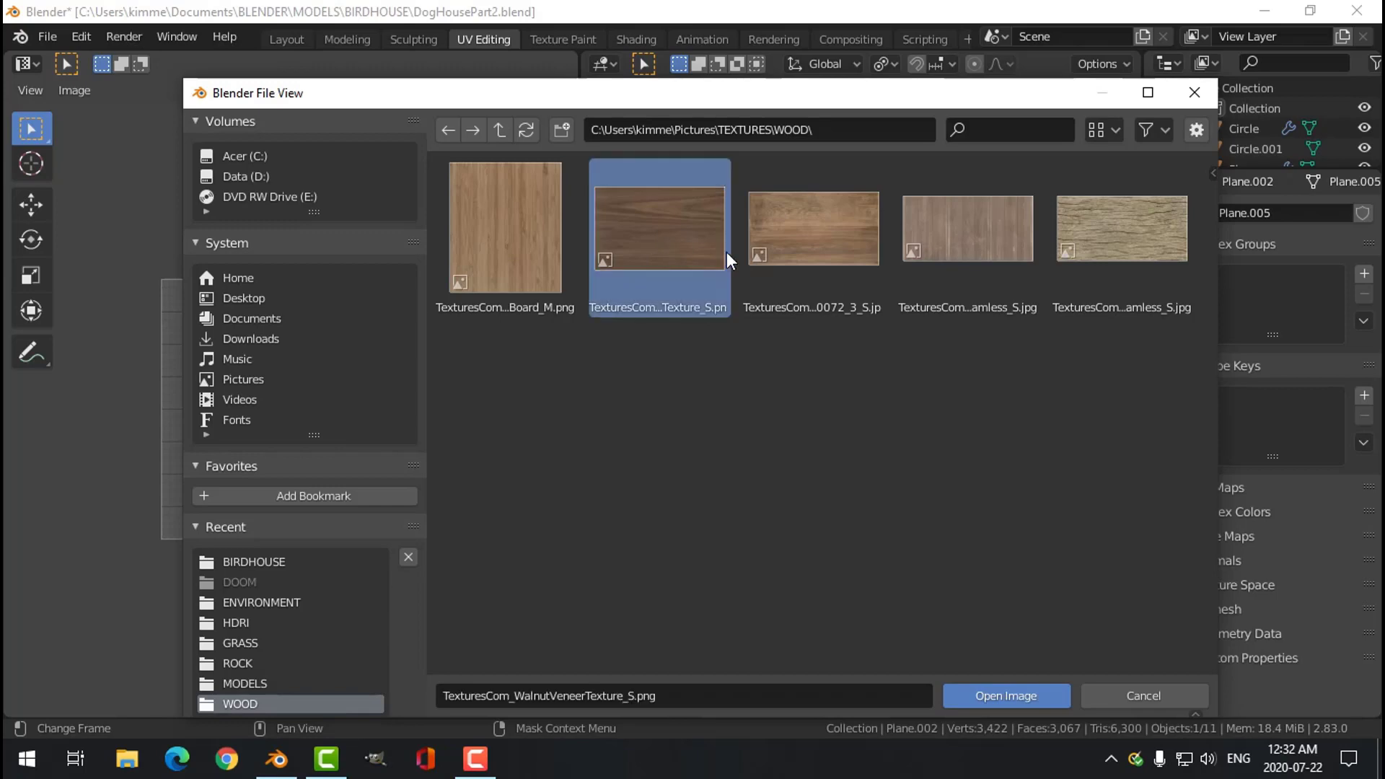
click(1026, 694)
Smart UV Project the whole ridge cap mesh with an island margin of 0.06.
scroll(433, 461, down, 8)
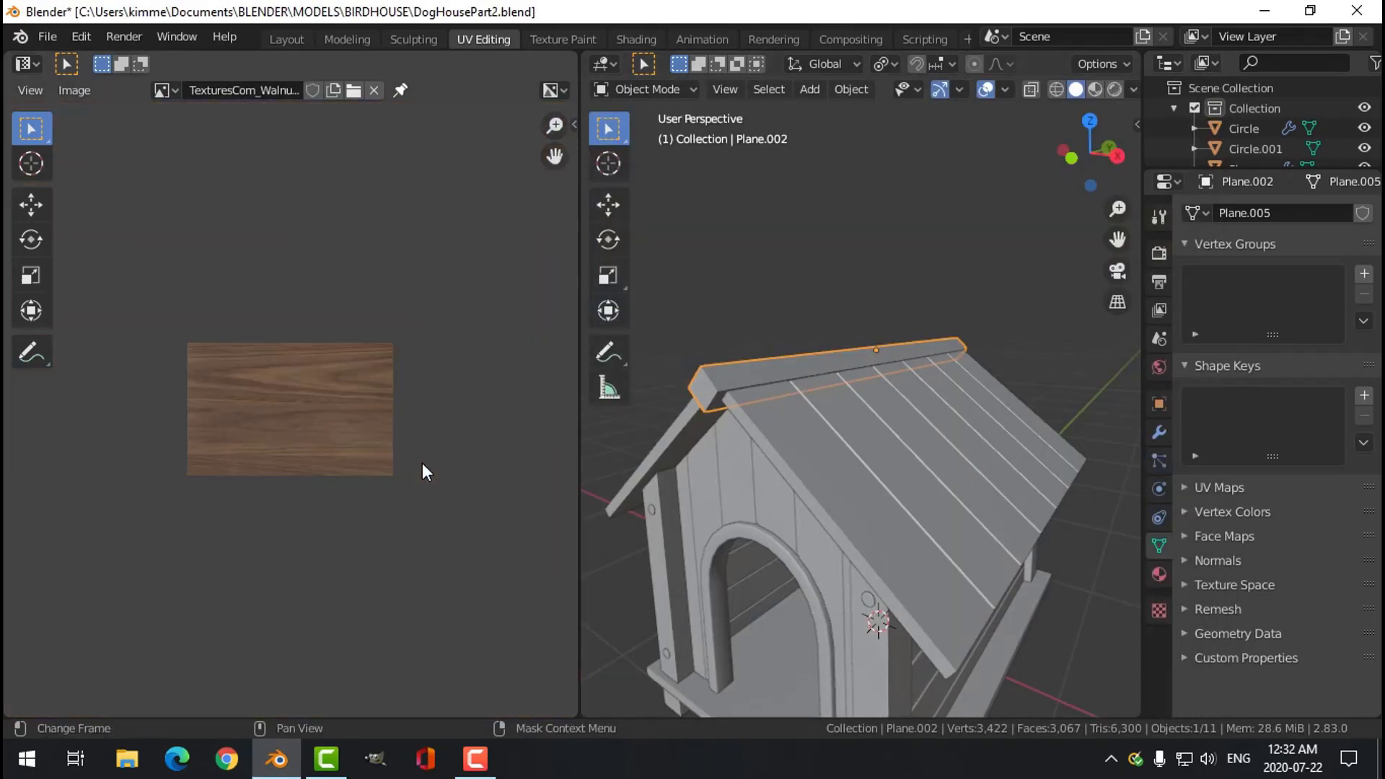
scroll(422, 460, up, 4)
scroll(422, 460, down, 1)
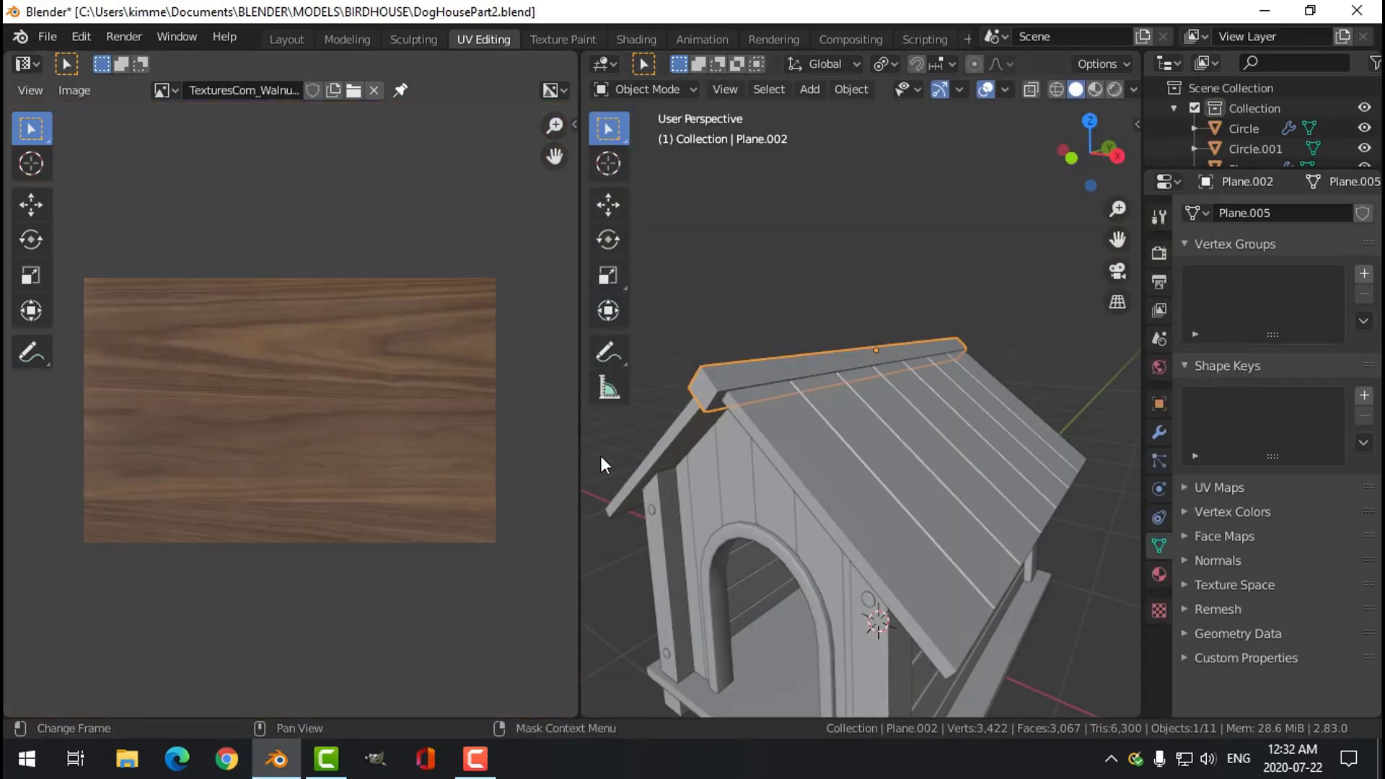
key(Tab)
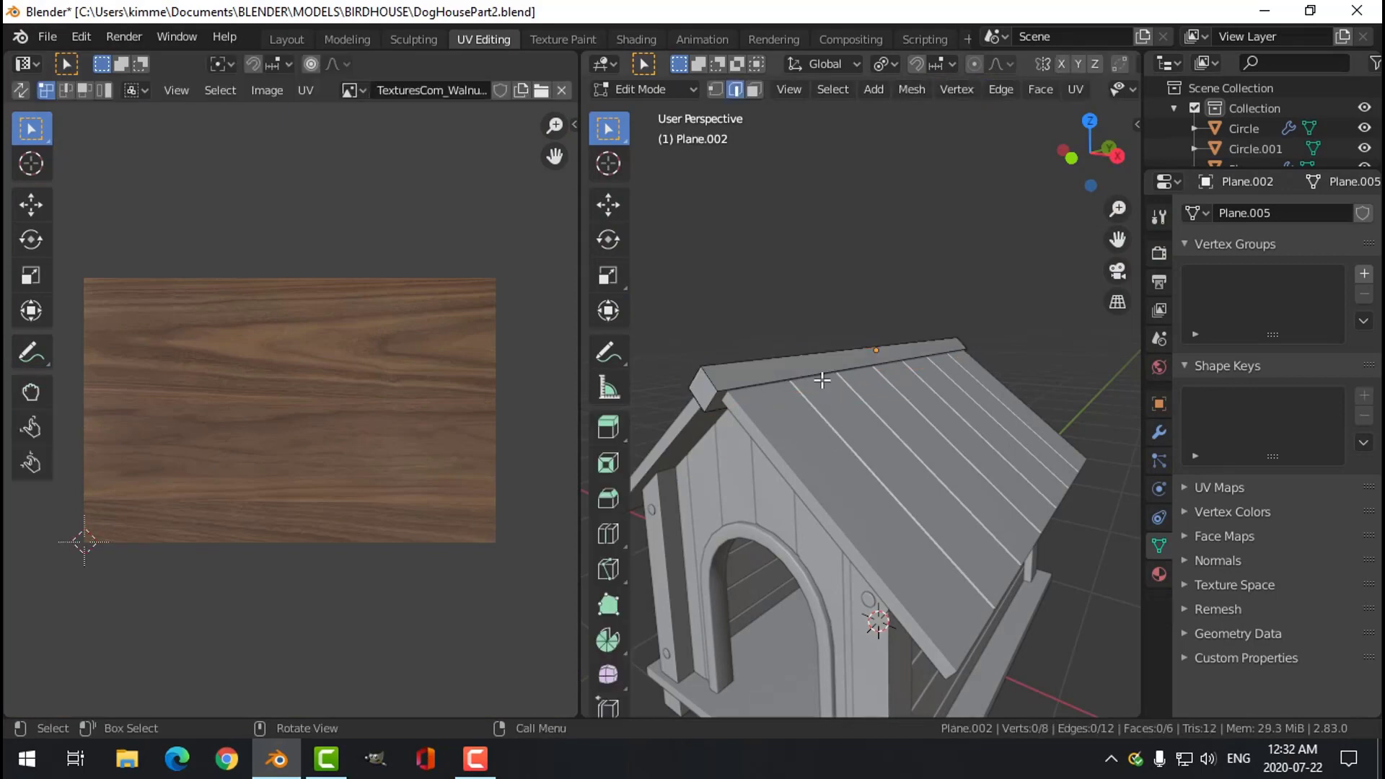
key(a)
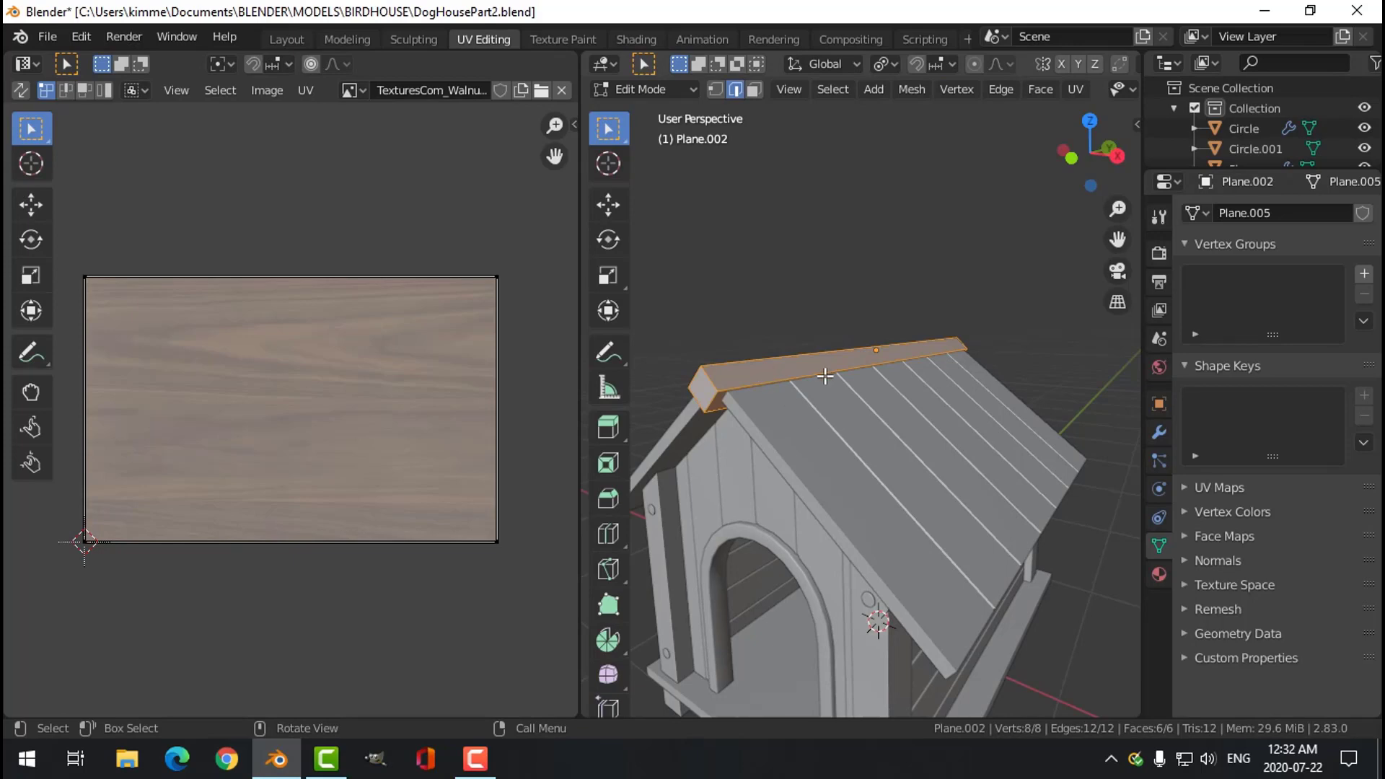
key(u)
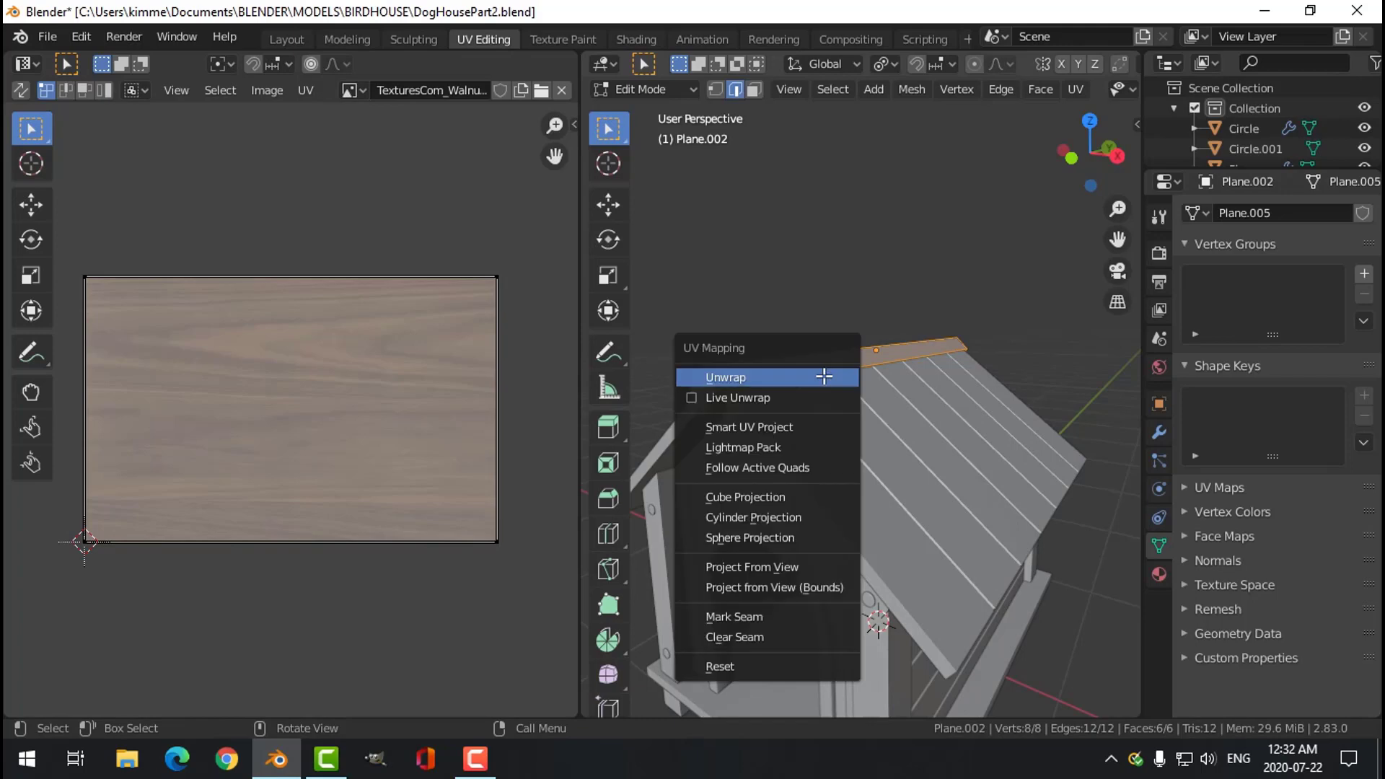
click(803, 427)
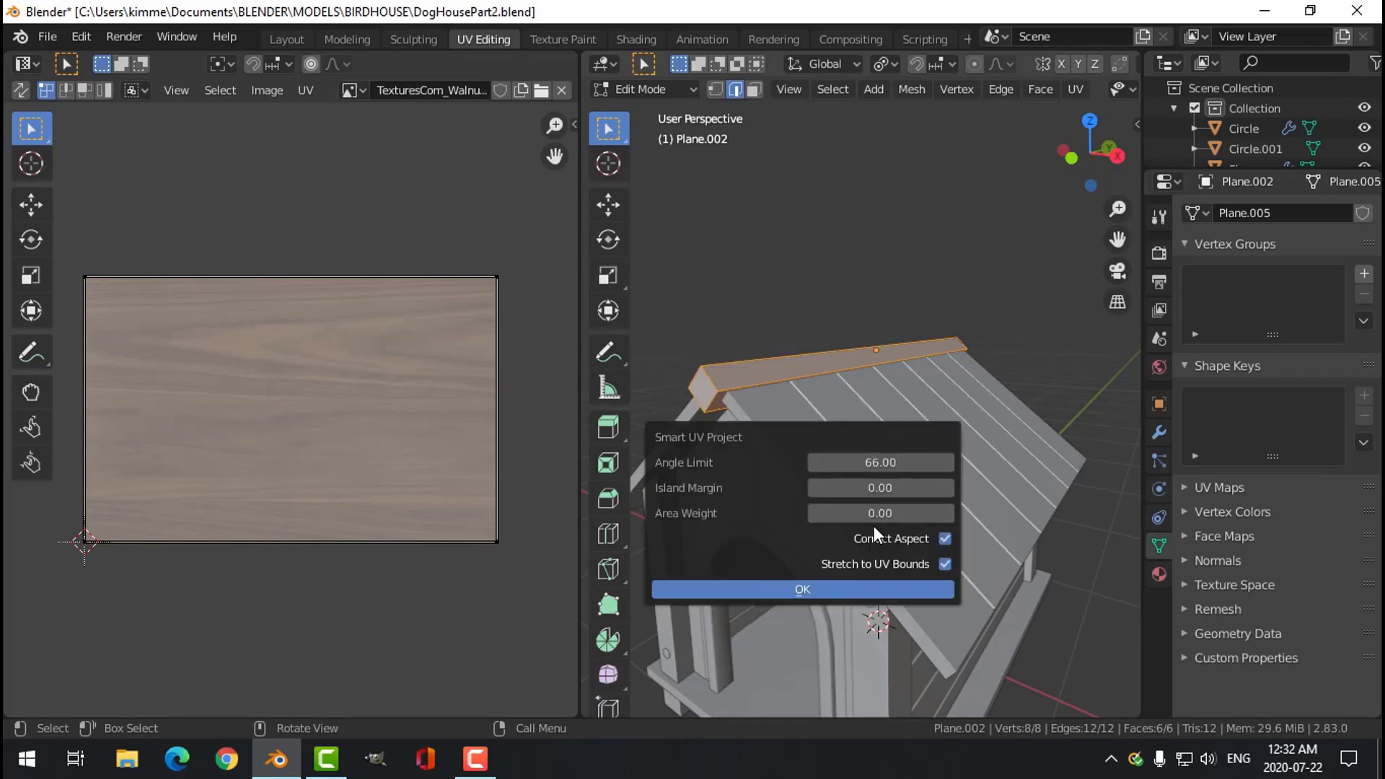
click(876, 487)
text(0.0)
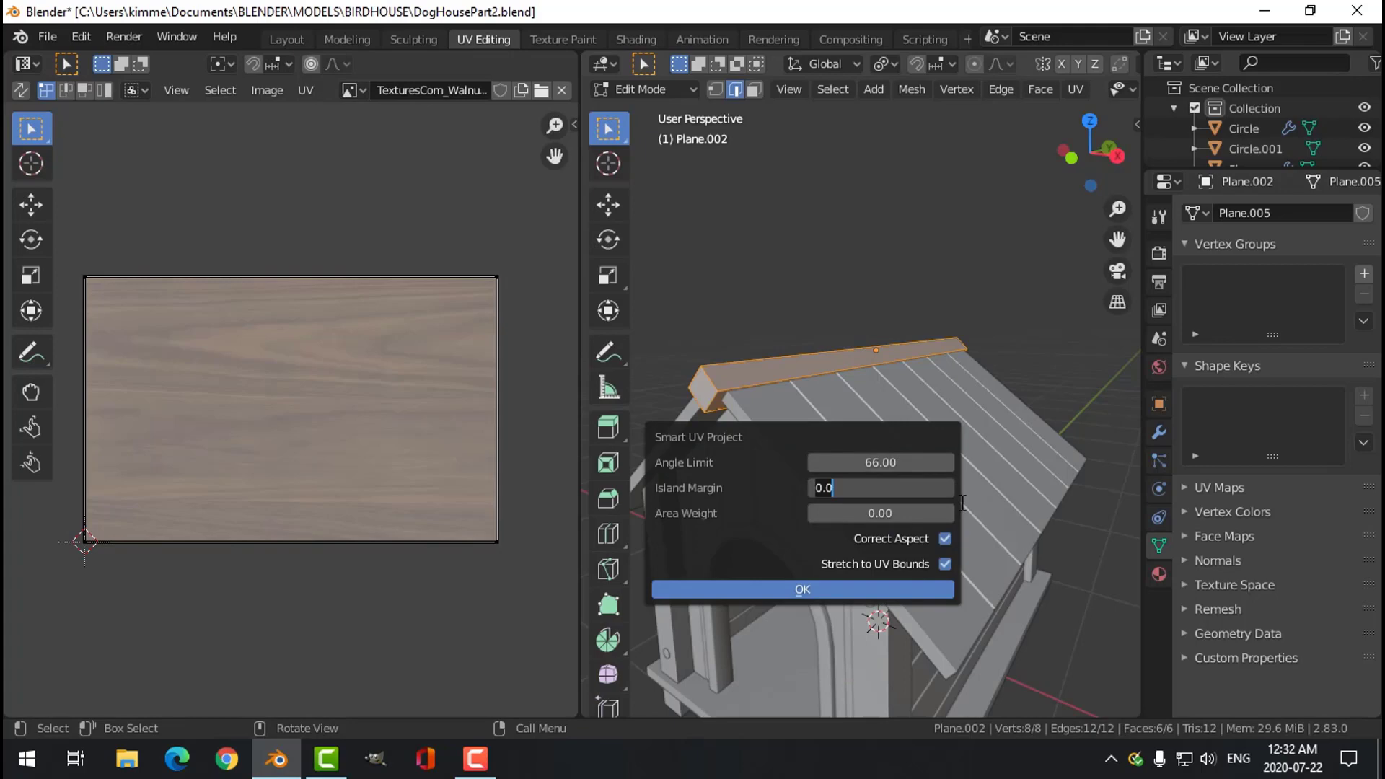
text(6)
click(826, 588)
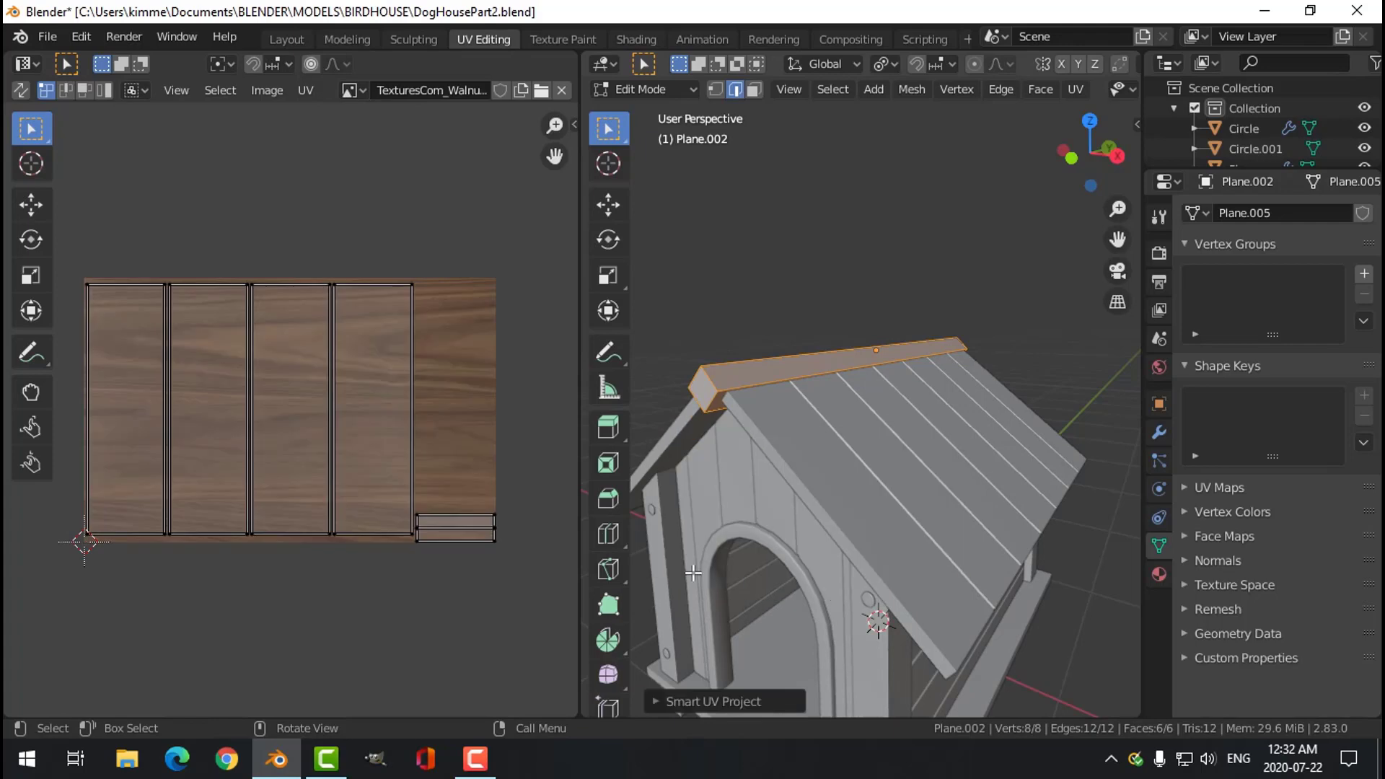
Inspect the resulting UV islands by selecting islands and faces, then deselect everything.
scroll(461, 609, up, 2)
scroll(492, 612, down, 1)
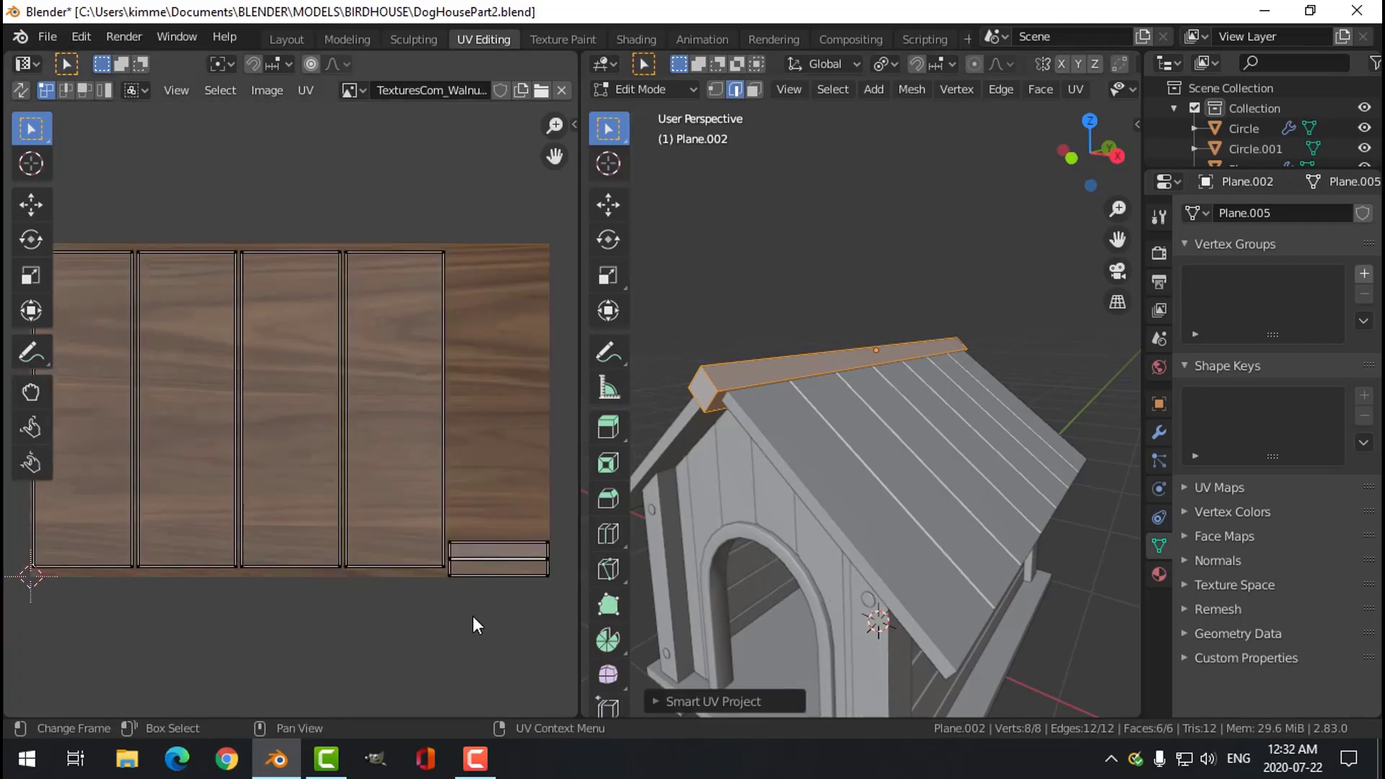
scroll(482, 623, down, 1)
middle_drag(482, 623, 474, 569)
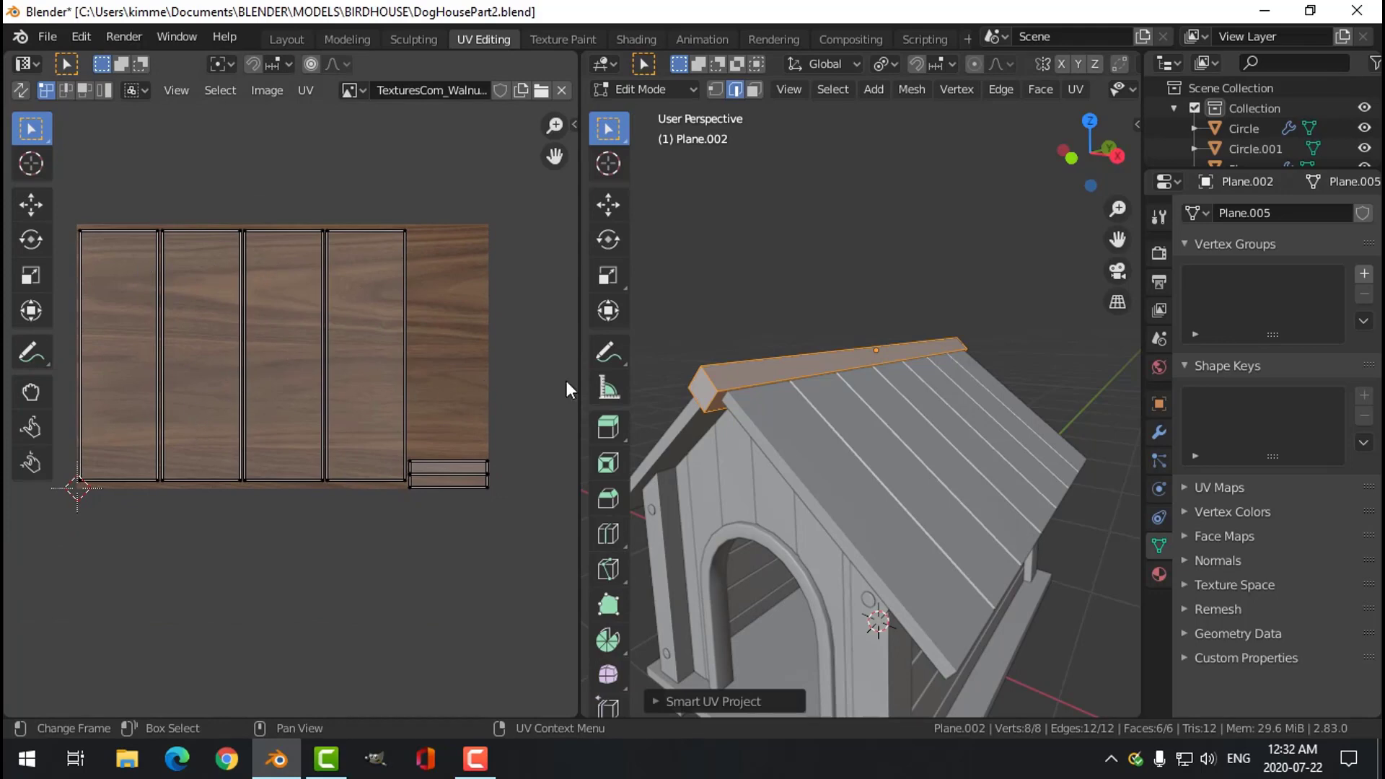
click(445, 468)
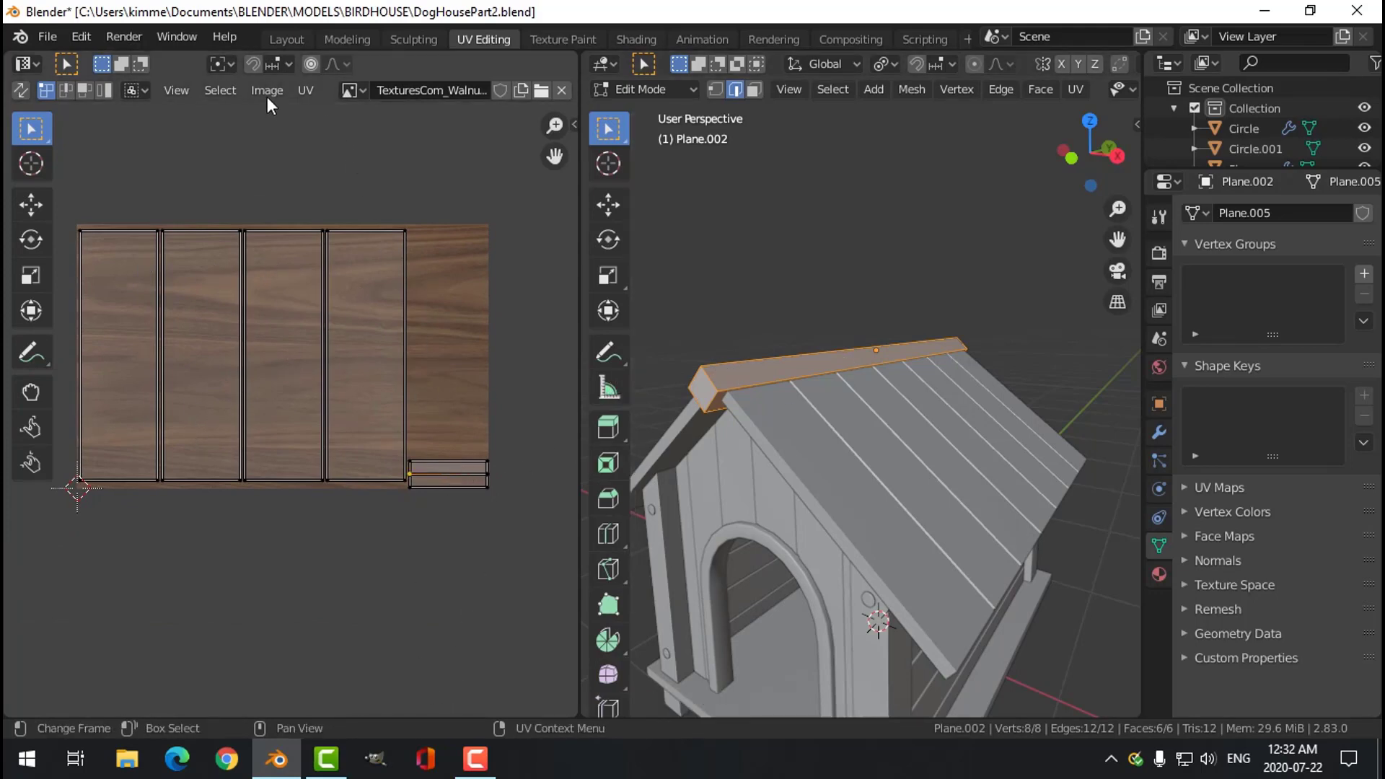
scroll(457, 88, down, 3)
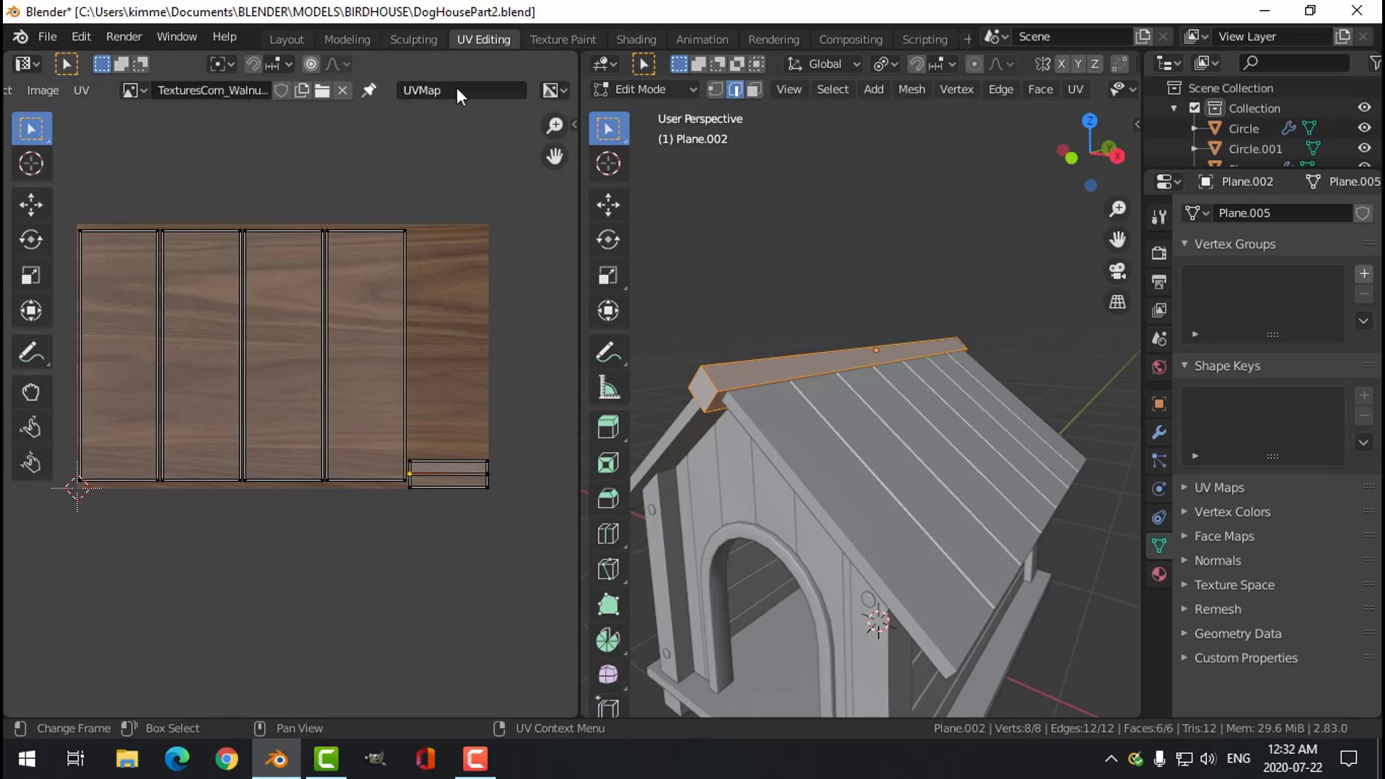
scroll(457, 88, up, 3)
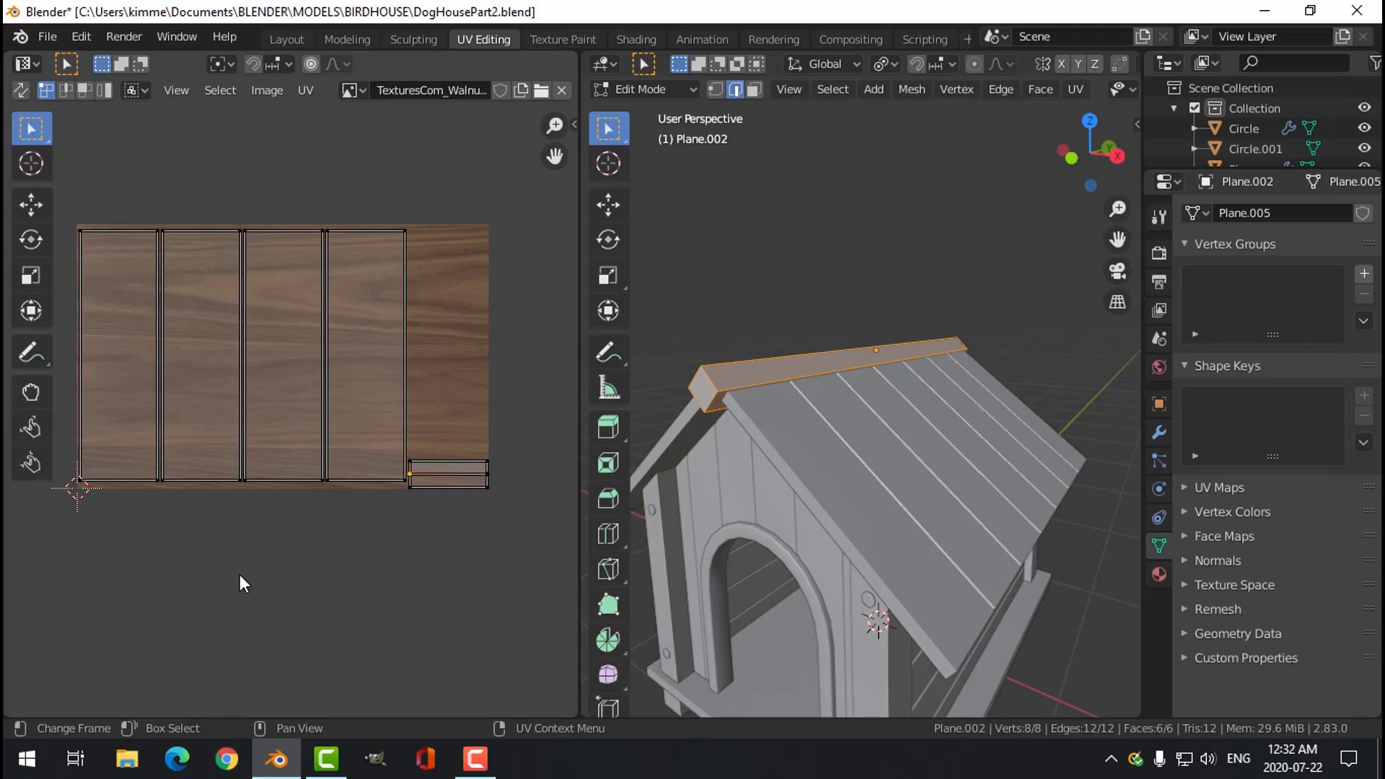
click(106, 87)
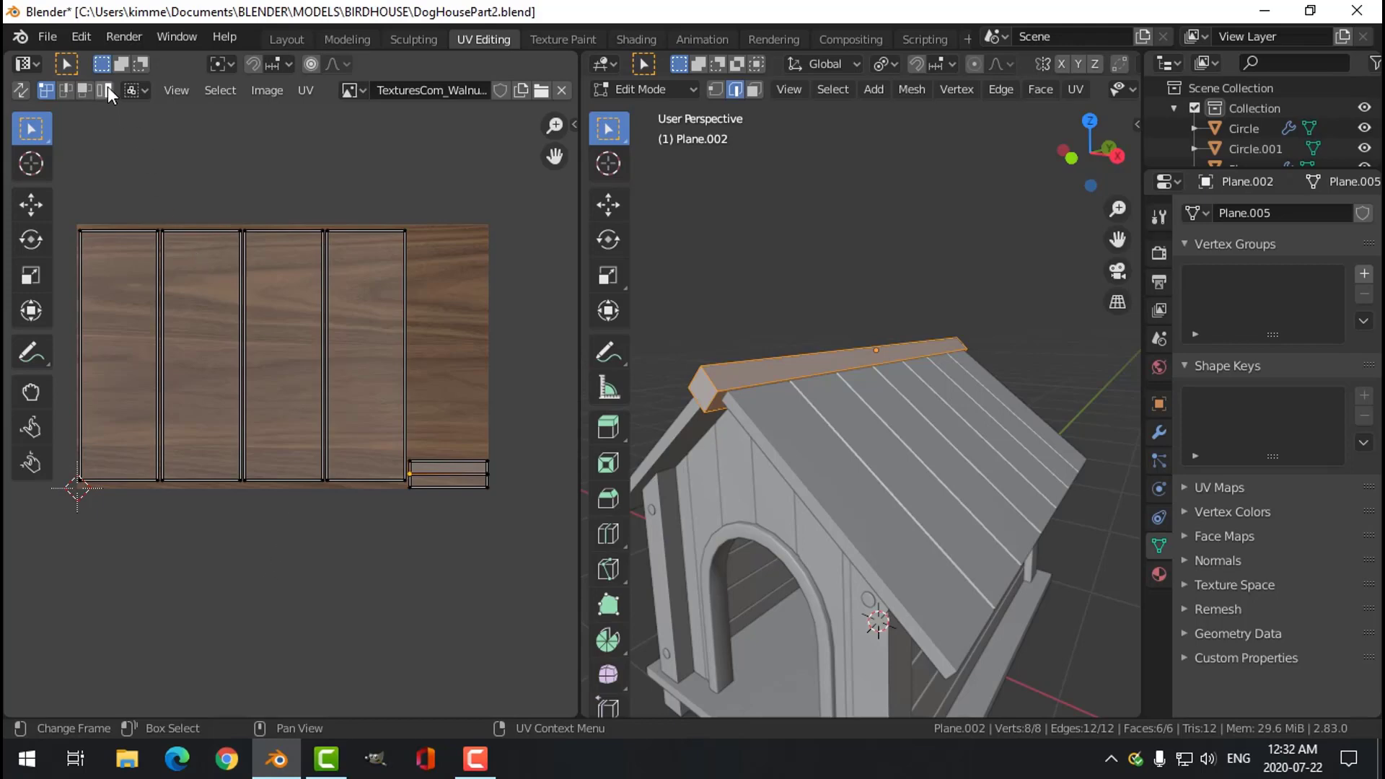
click(694, 385)
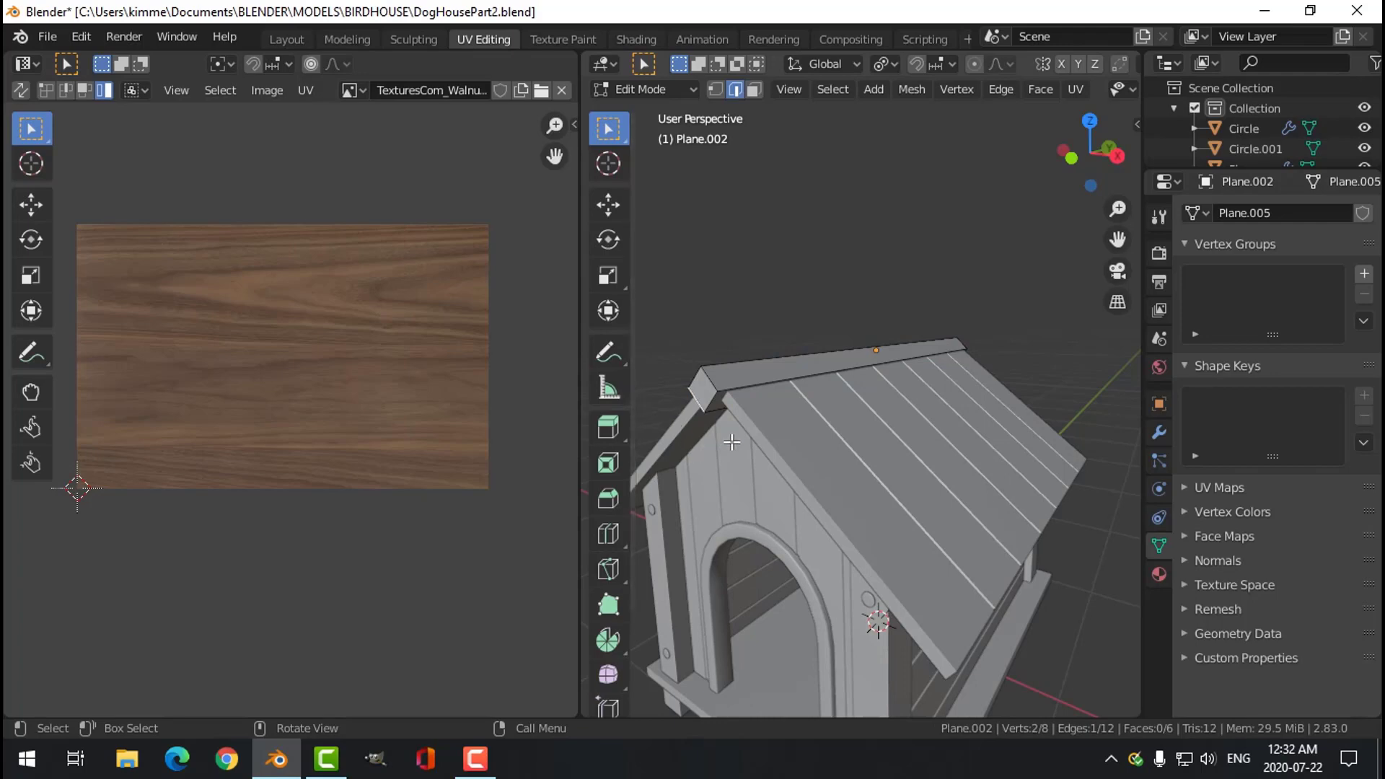
key(3)
click(702, 389)
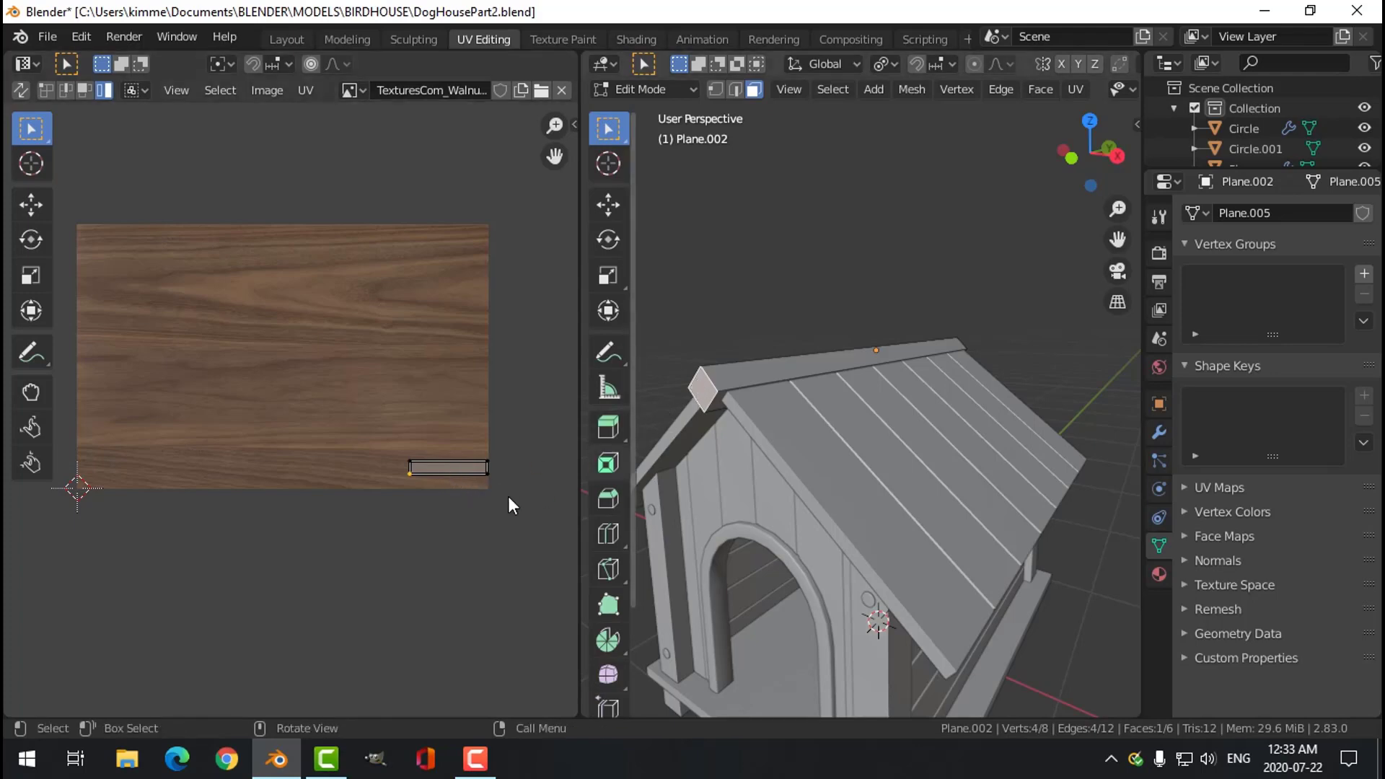
click(744, 429)
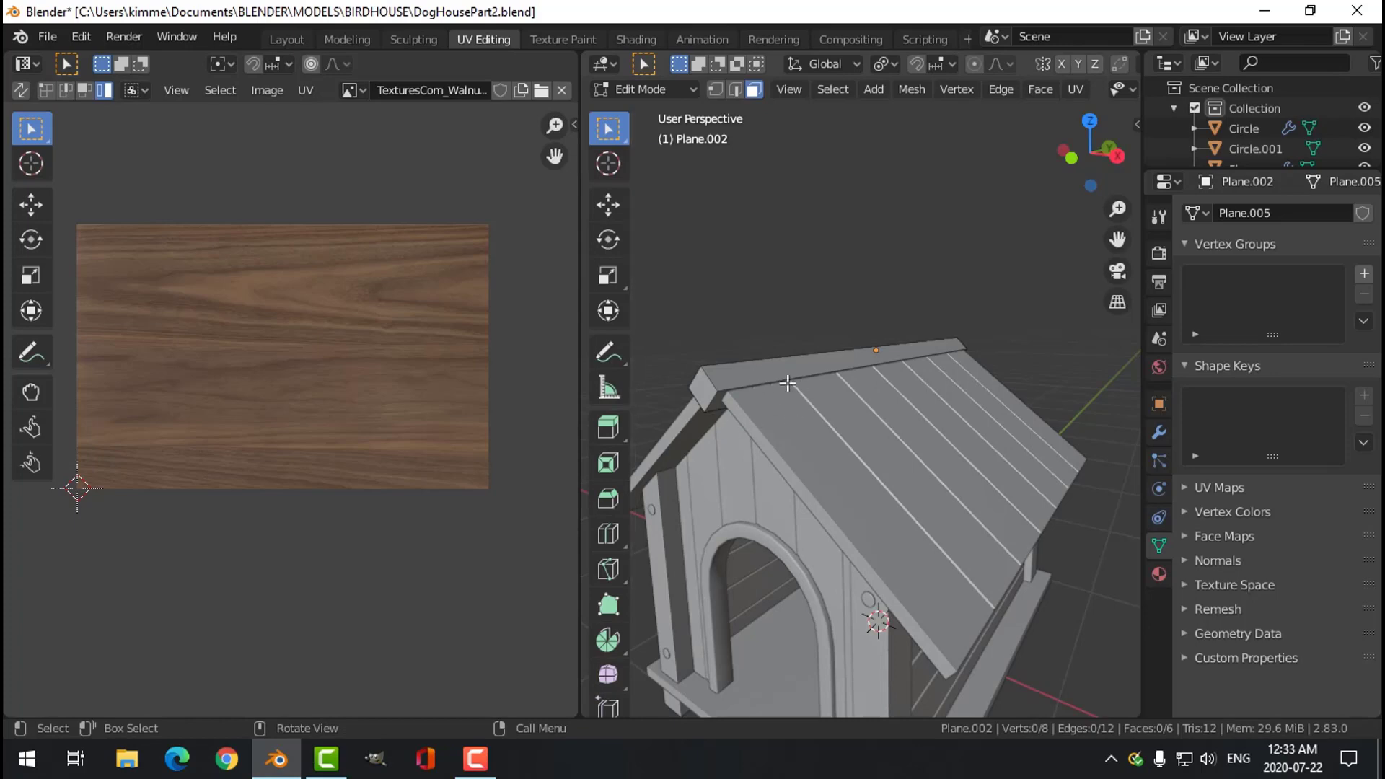
key(a)
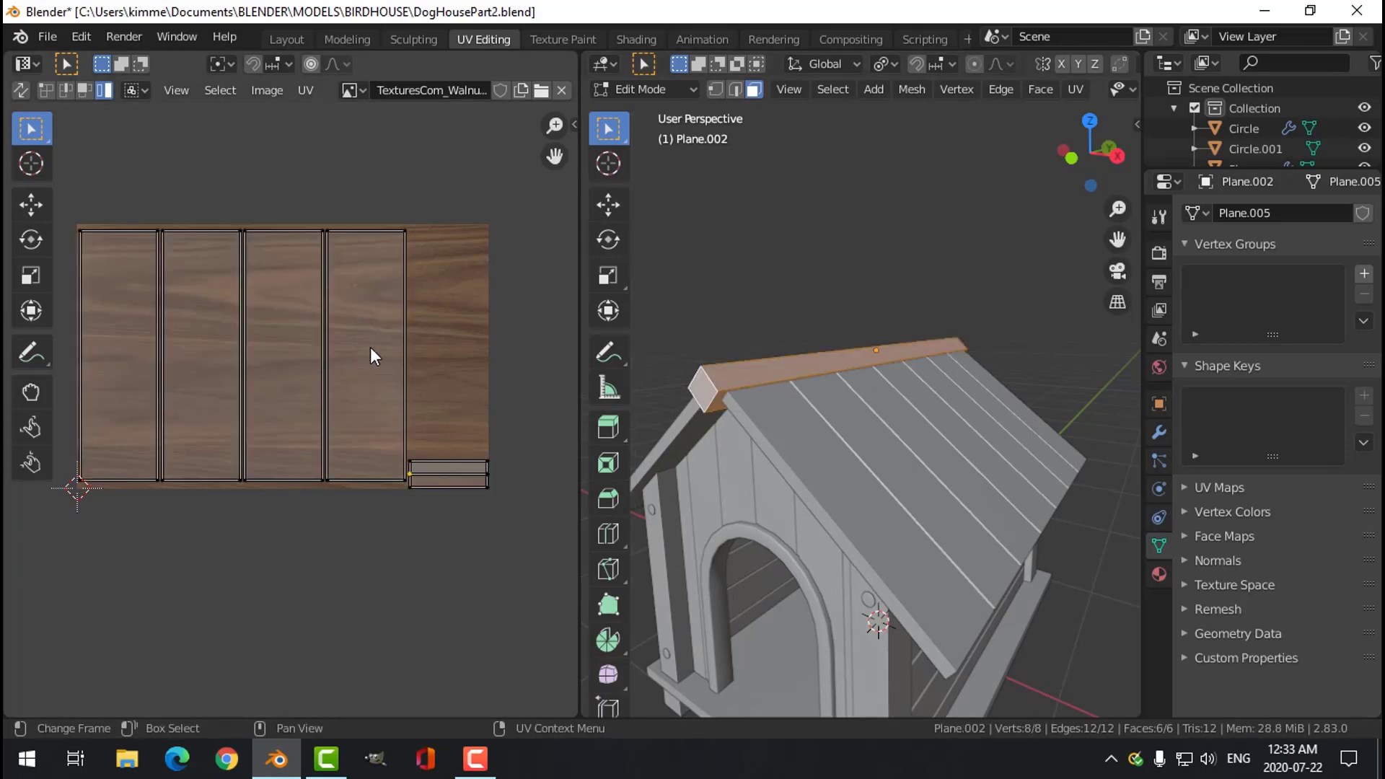
key(alt+a)
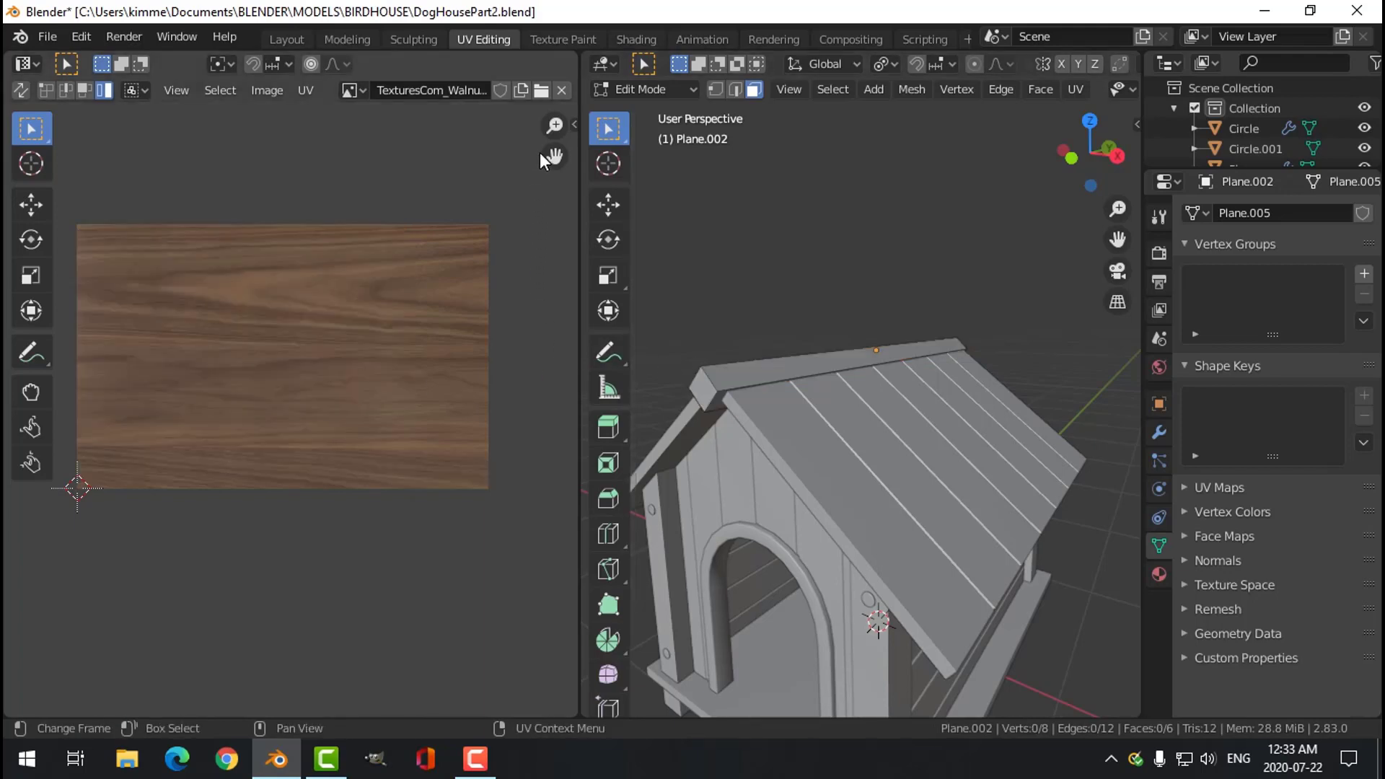
Add a new material to the ridge cap in Shading and enlarge the node editor.
click(624, 40)
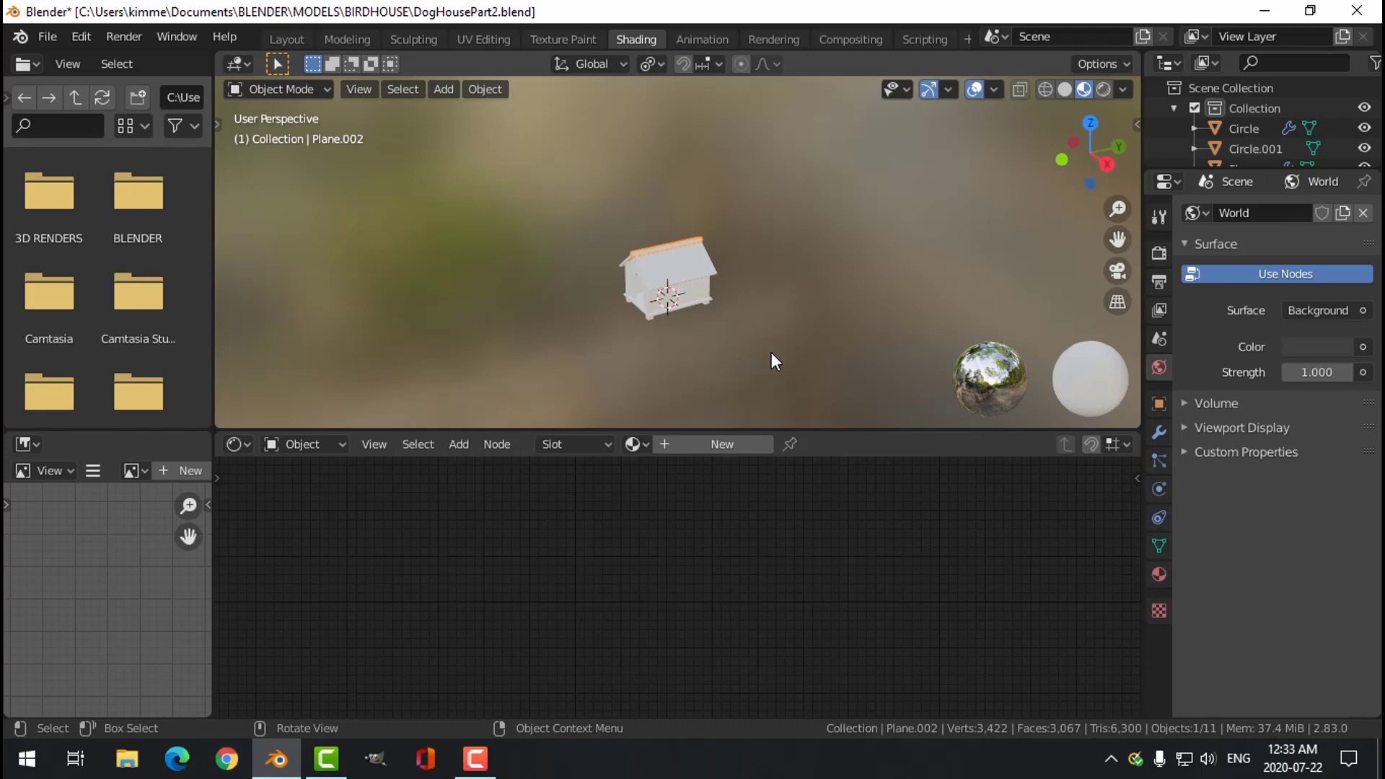
click(1159, 575)
click(1293, 305)
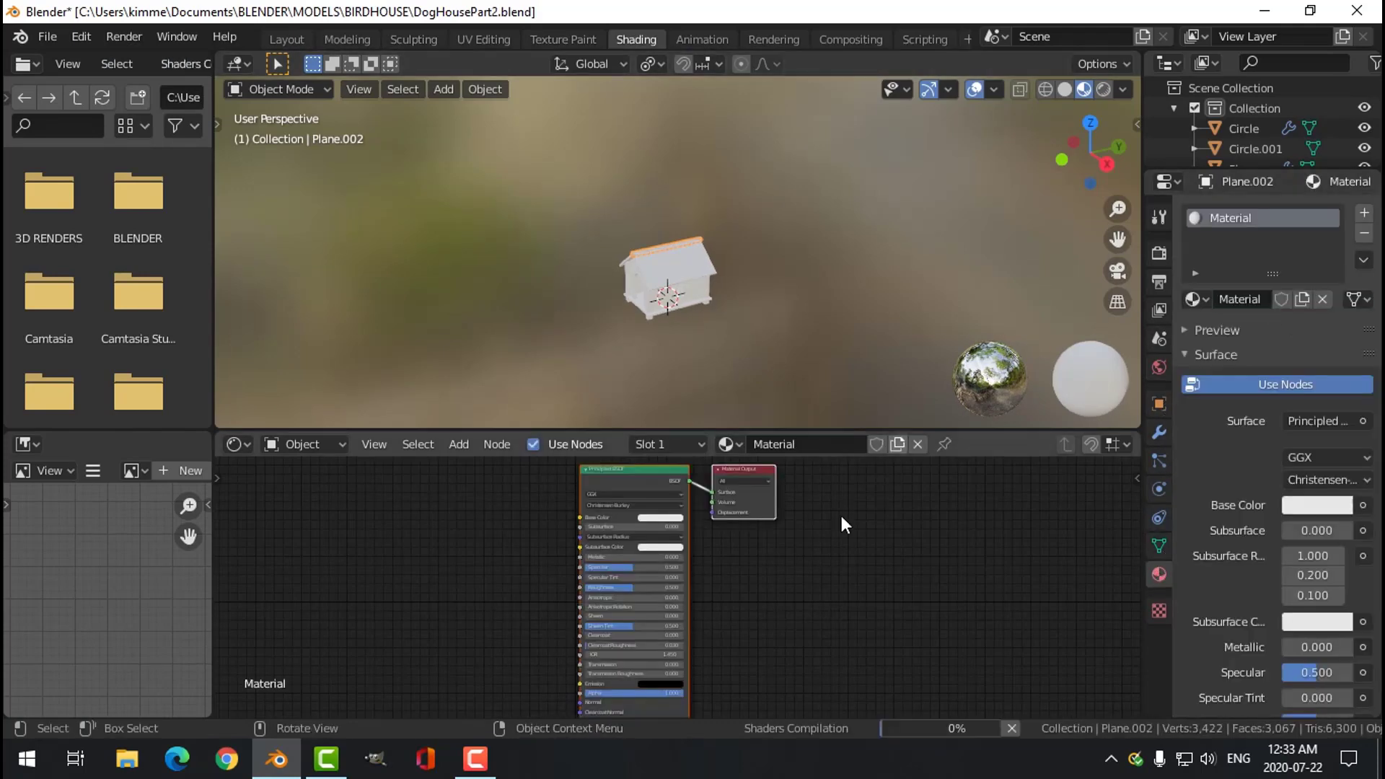
scroll(794, 631, down, 1)
middle_drag(779, 587, 841, 593)
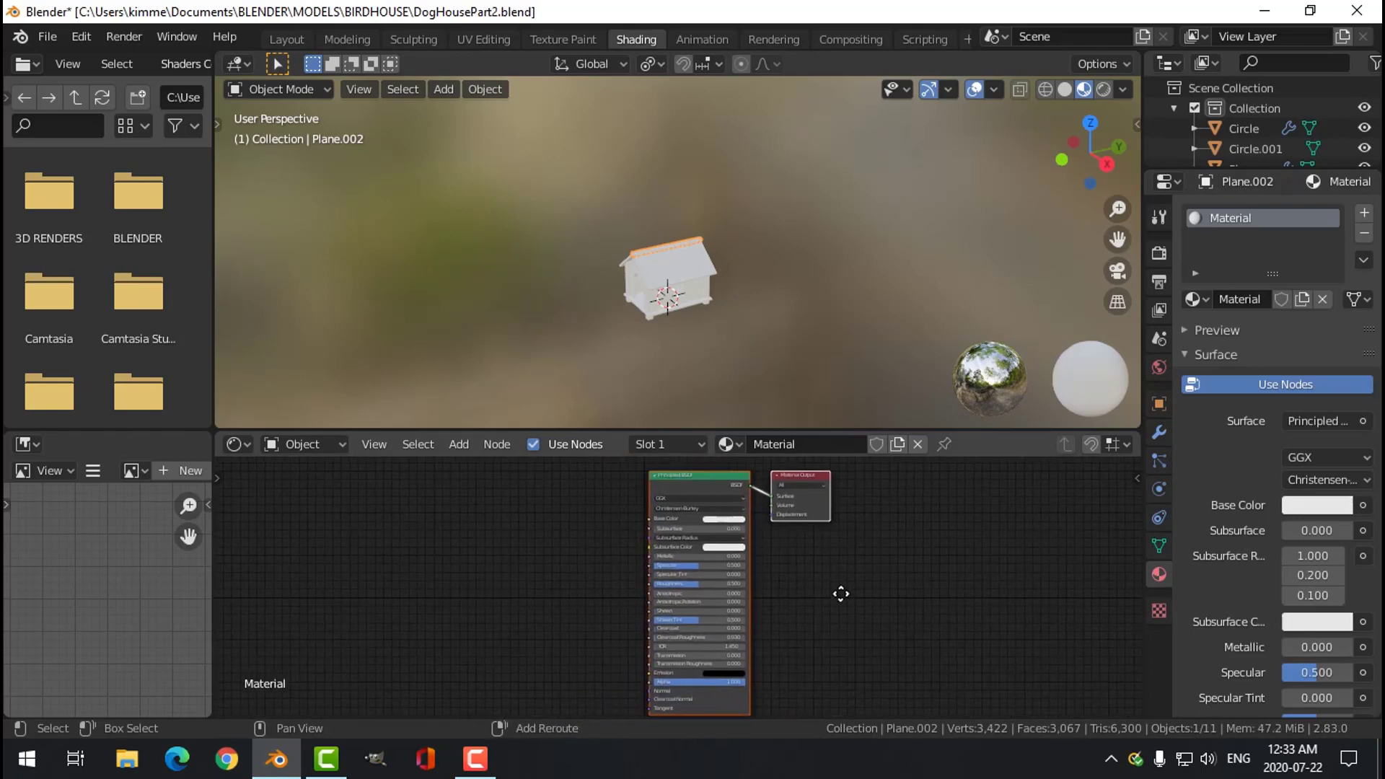
drag(779, 426, 779, 288)
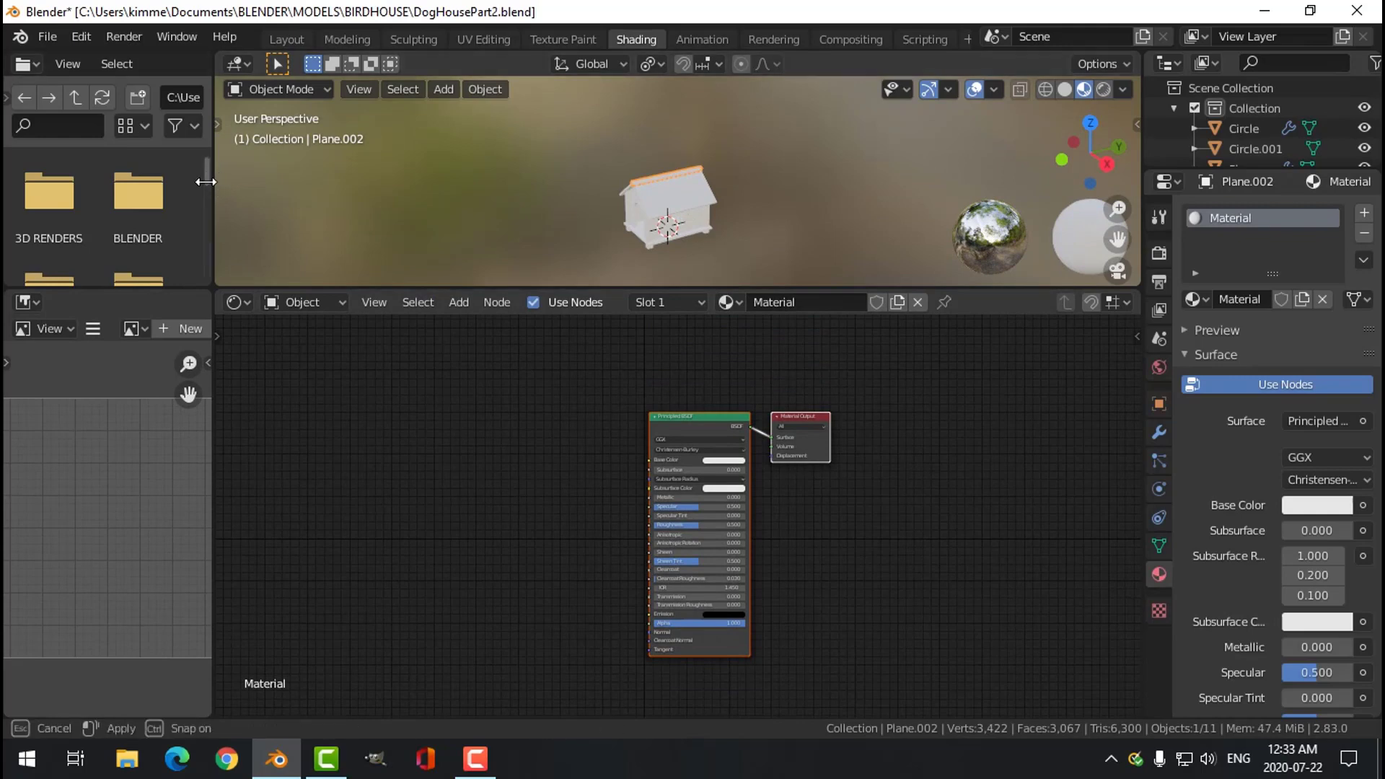
drag(213, 177, 210, 144)
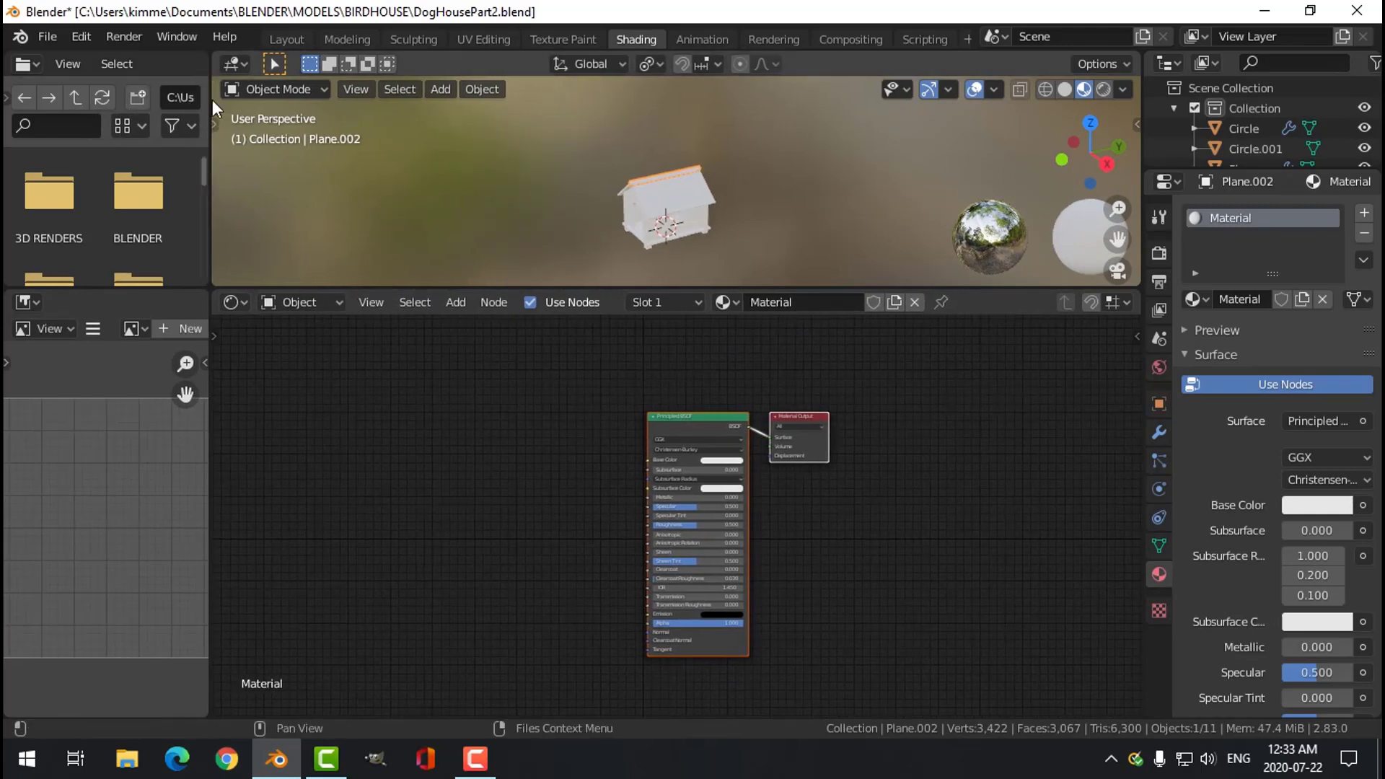
right_click(214, 209)
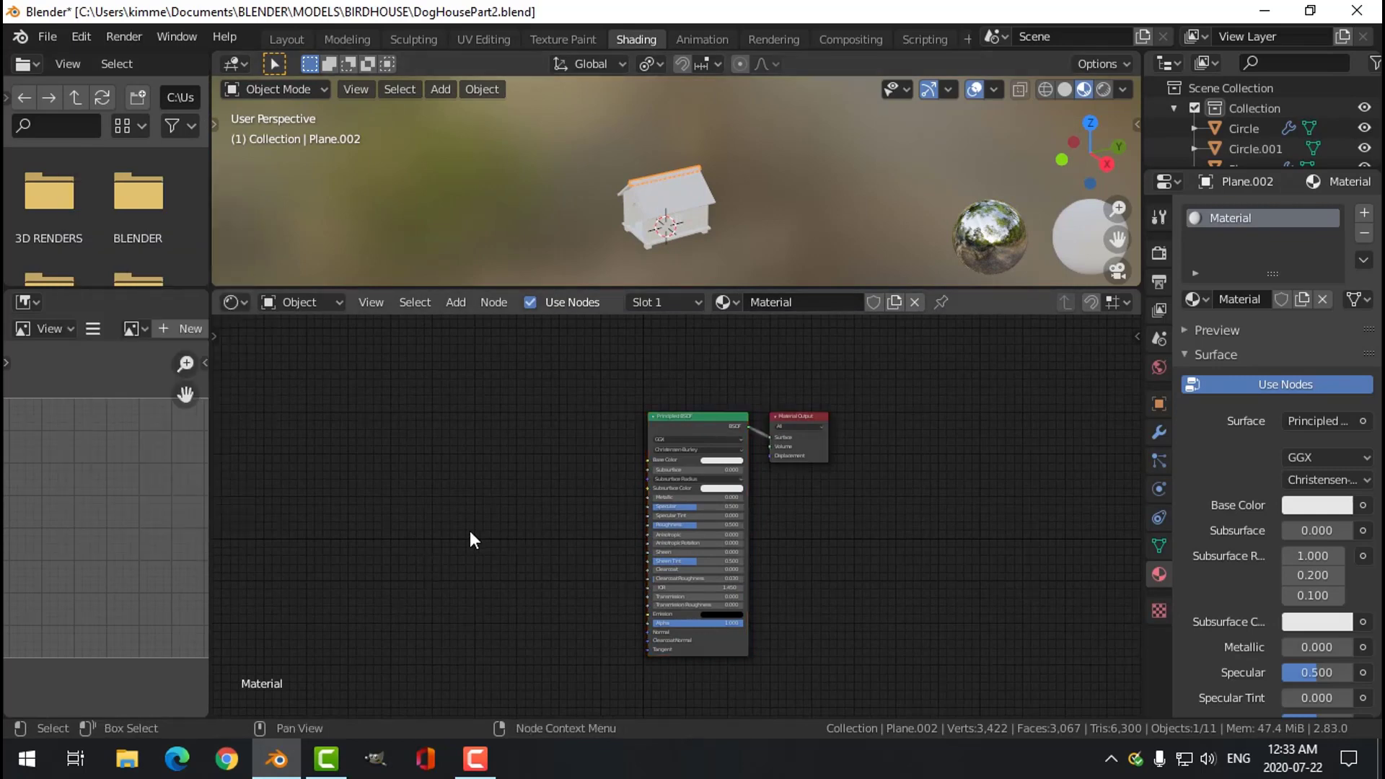
scroll(714, 505, up, 2)
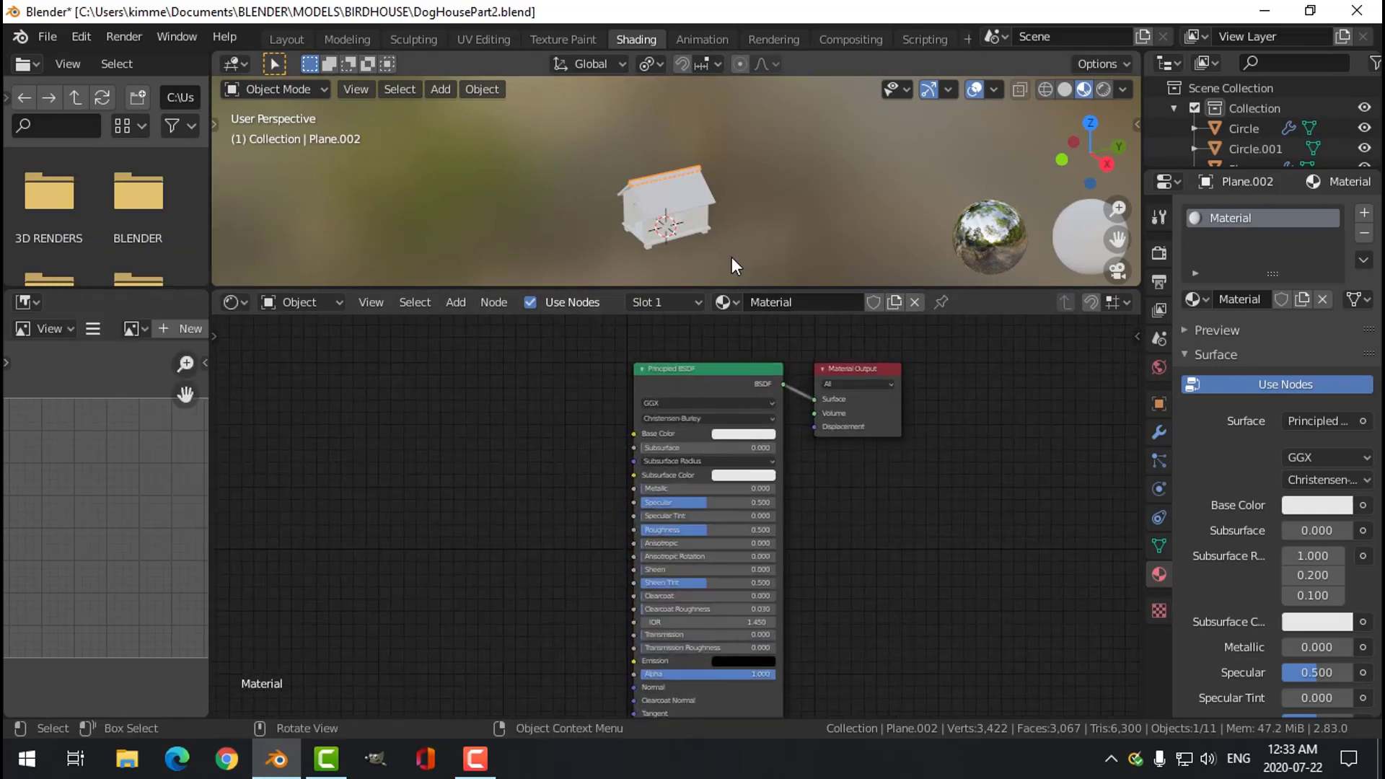
scroll(731, 256, up, 8)
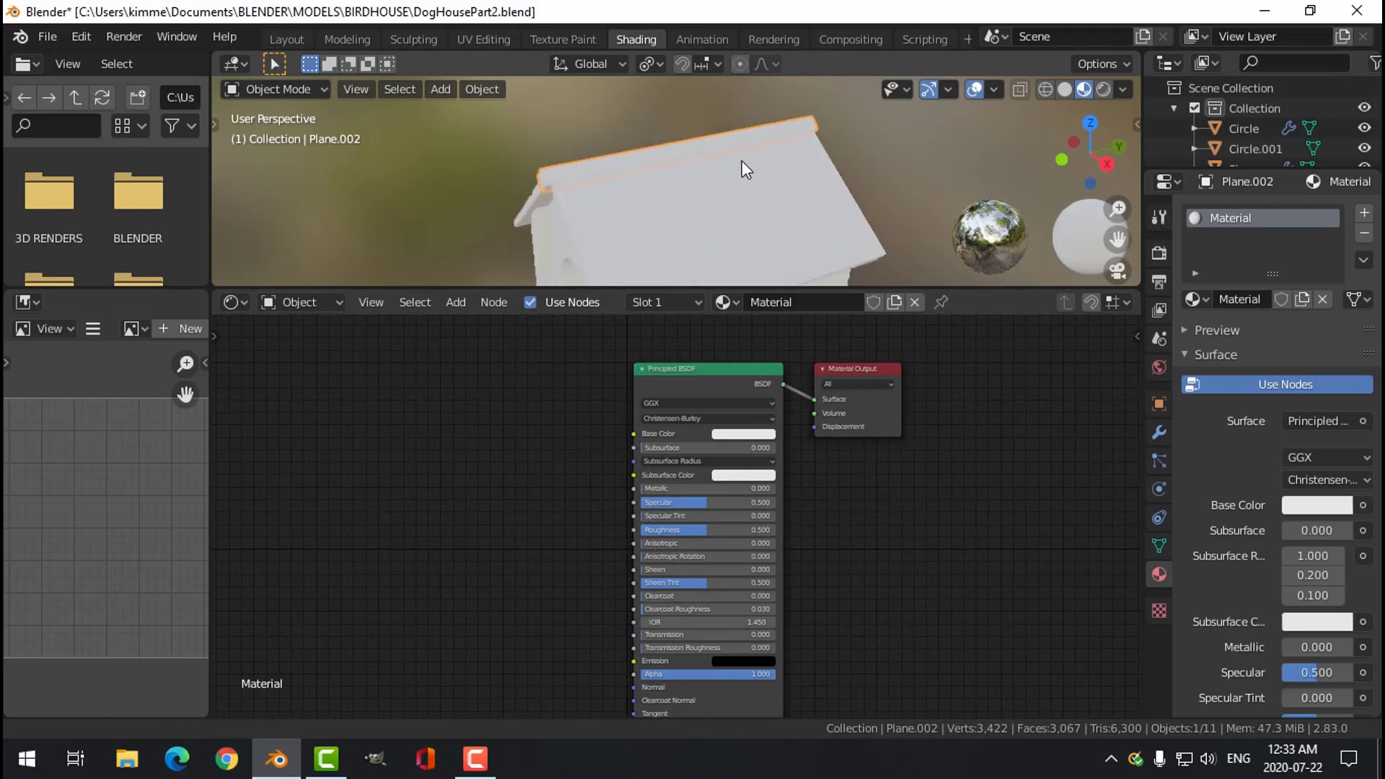
scroll(742, 157, up, 1)
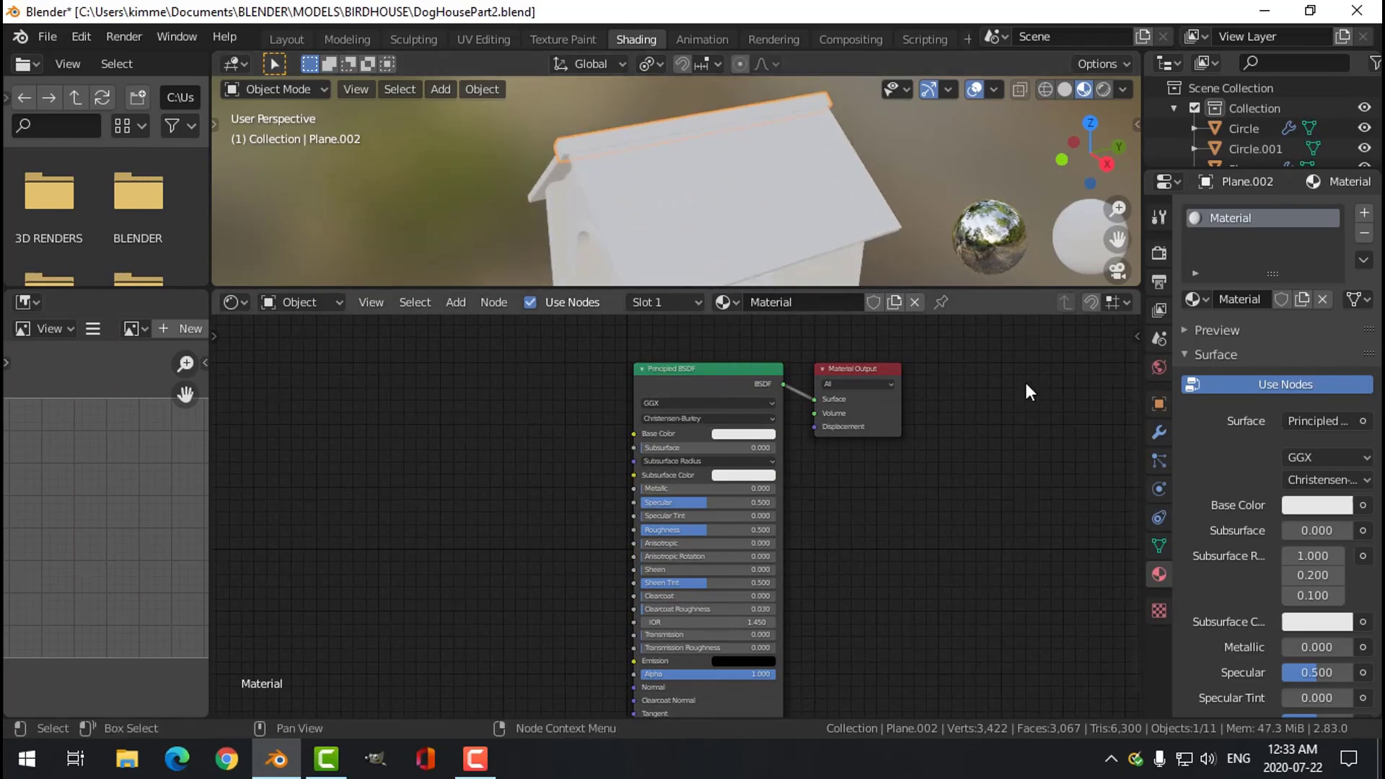
Rename the new material to Wood.
double_click(1231, 219)
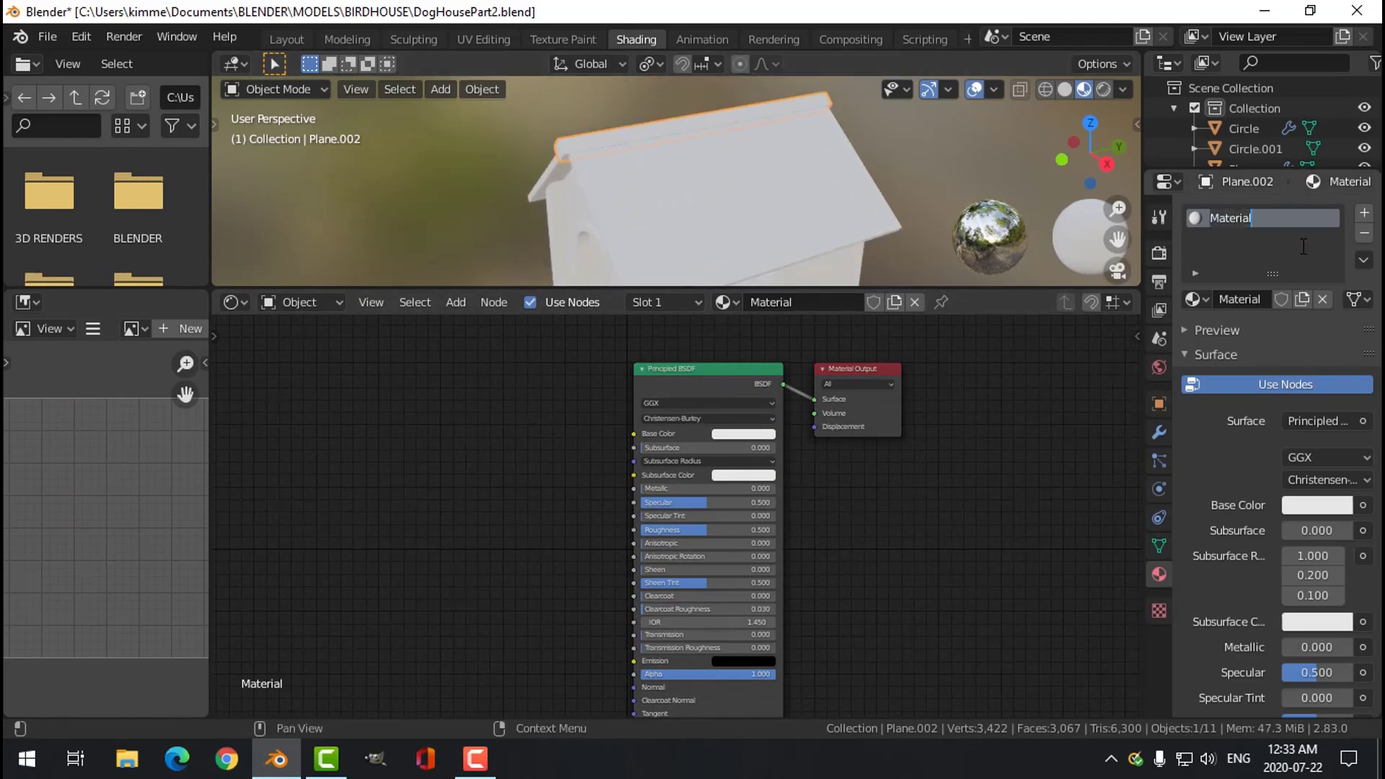
text(Wood)
key(Return)
middle_drag(621, 183, 652, 163)
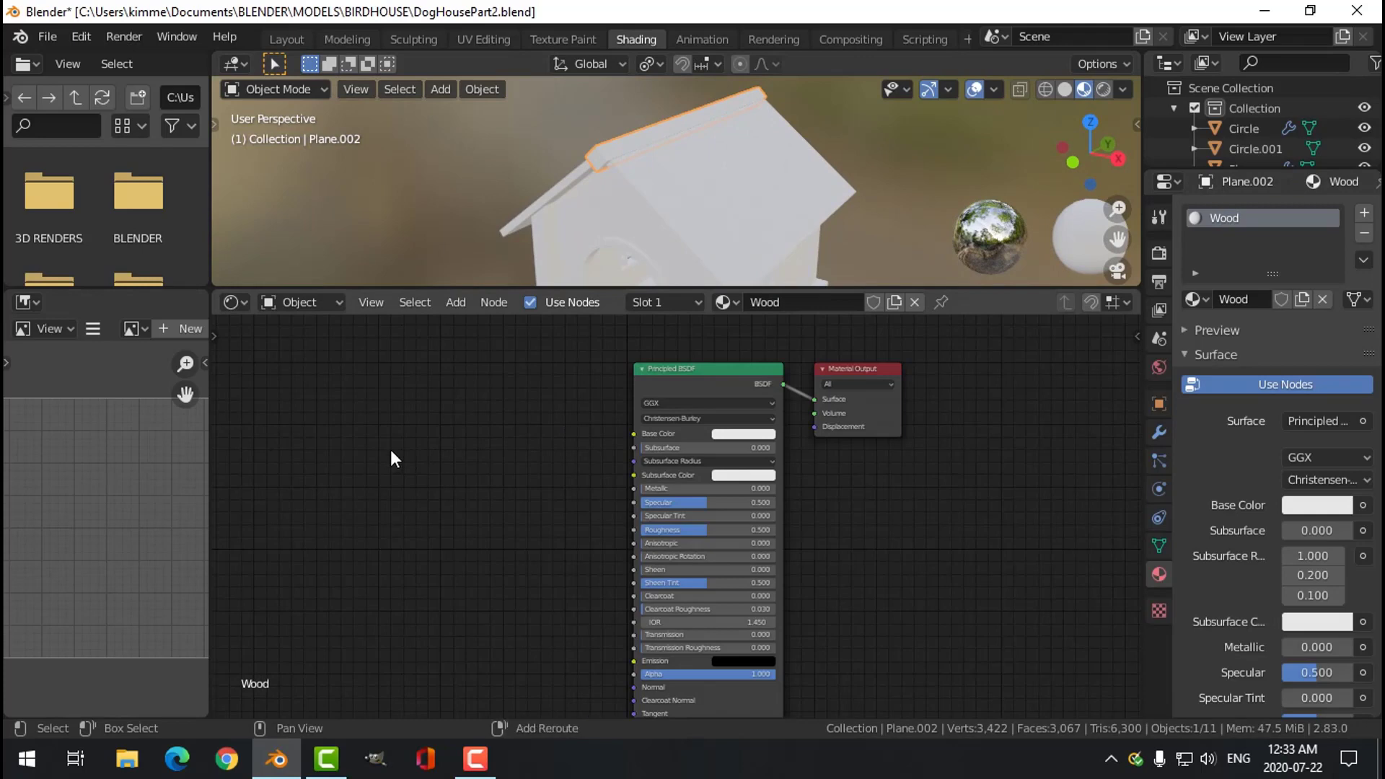
Add an Image Texture node with the walnut veneer image feeding Base Color.
key(shift+a)
mouse_move(351, 542)
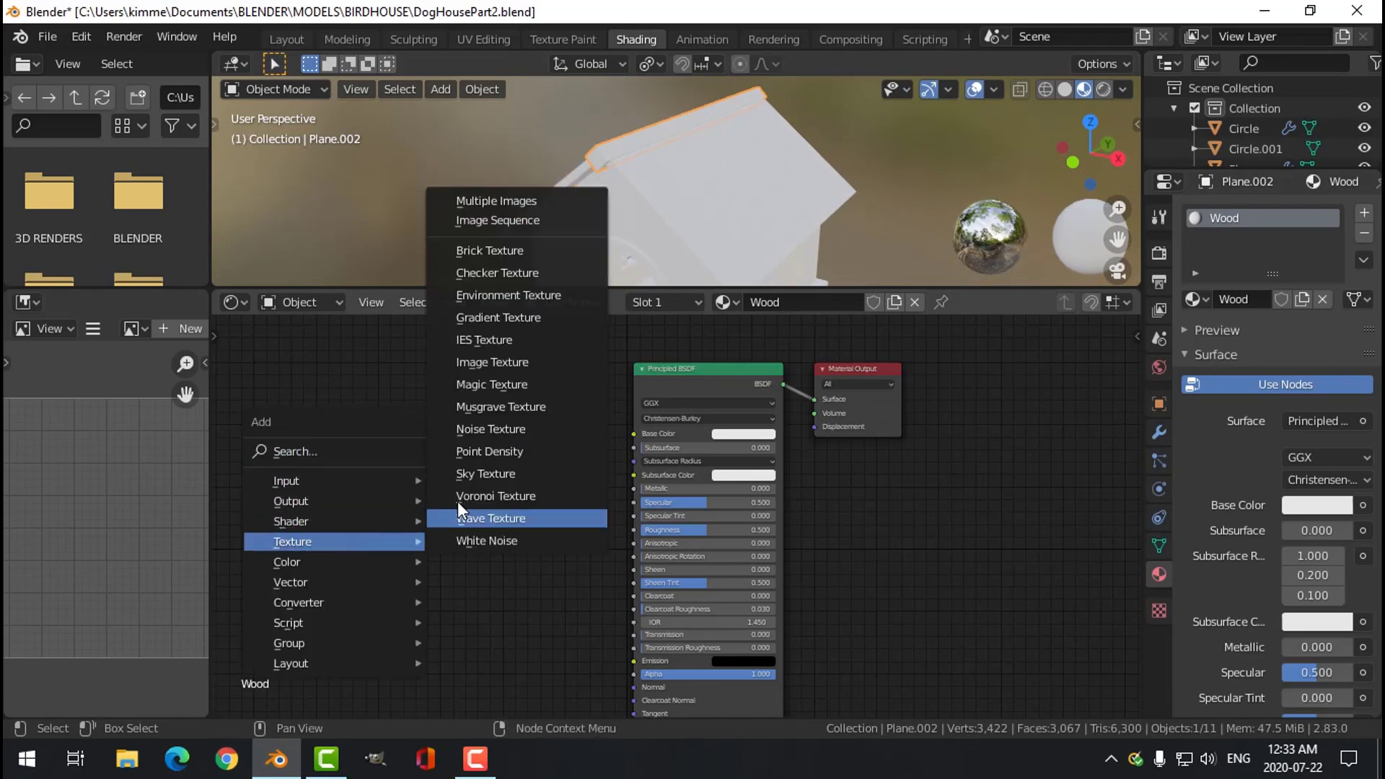
click(479, 363)
click(321, 375)
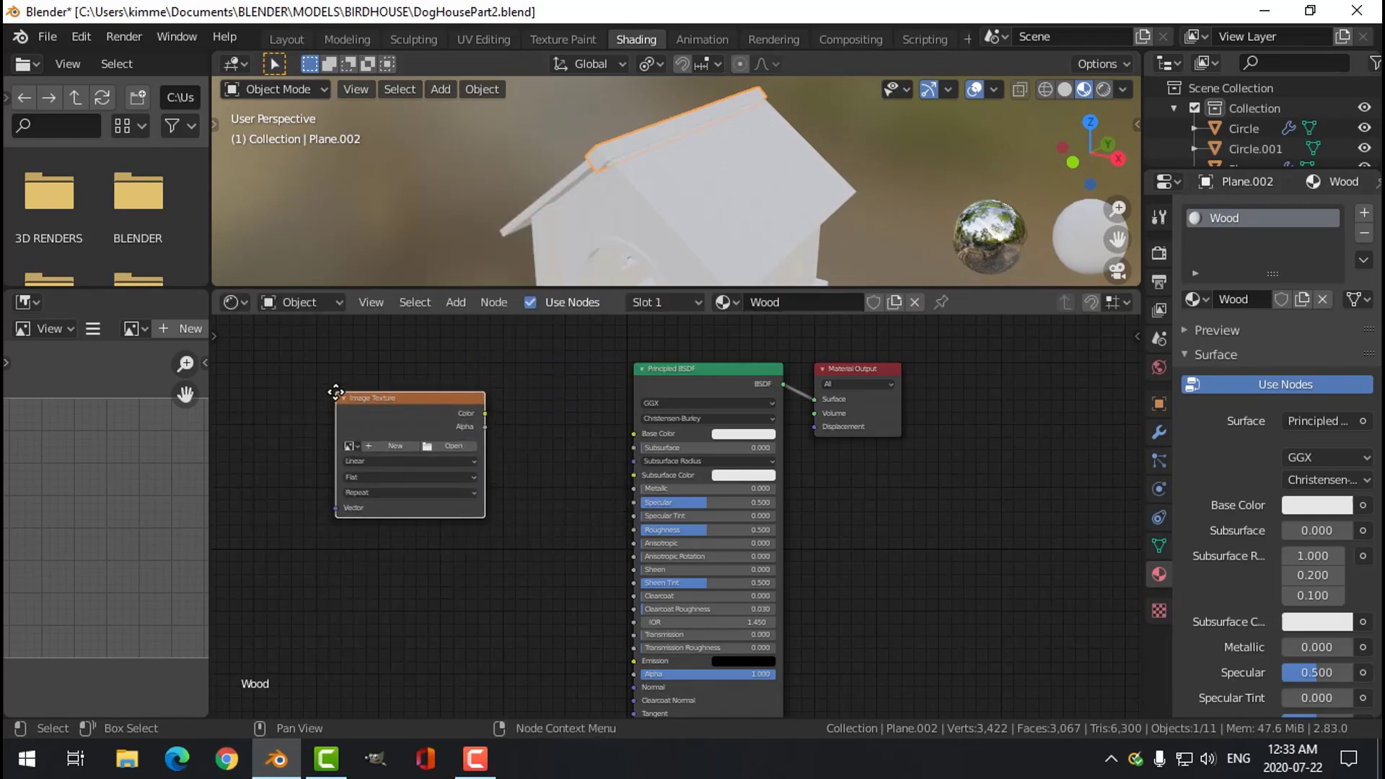
scroll(505, 485, up, 4)
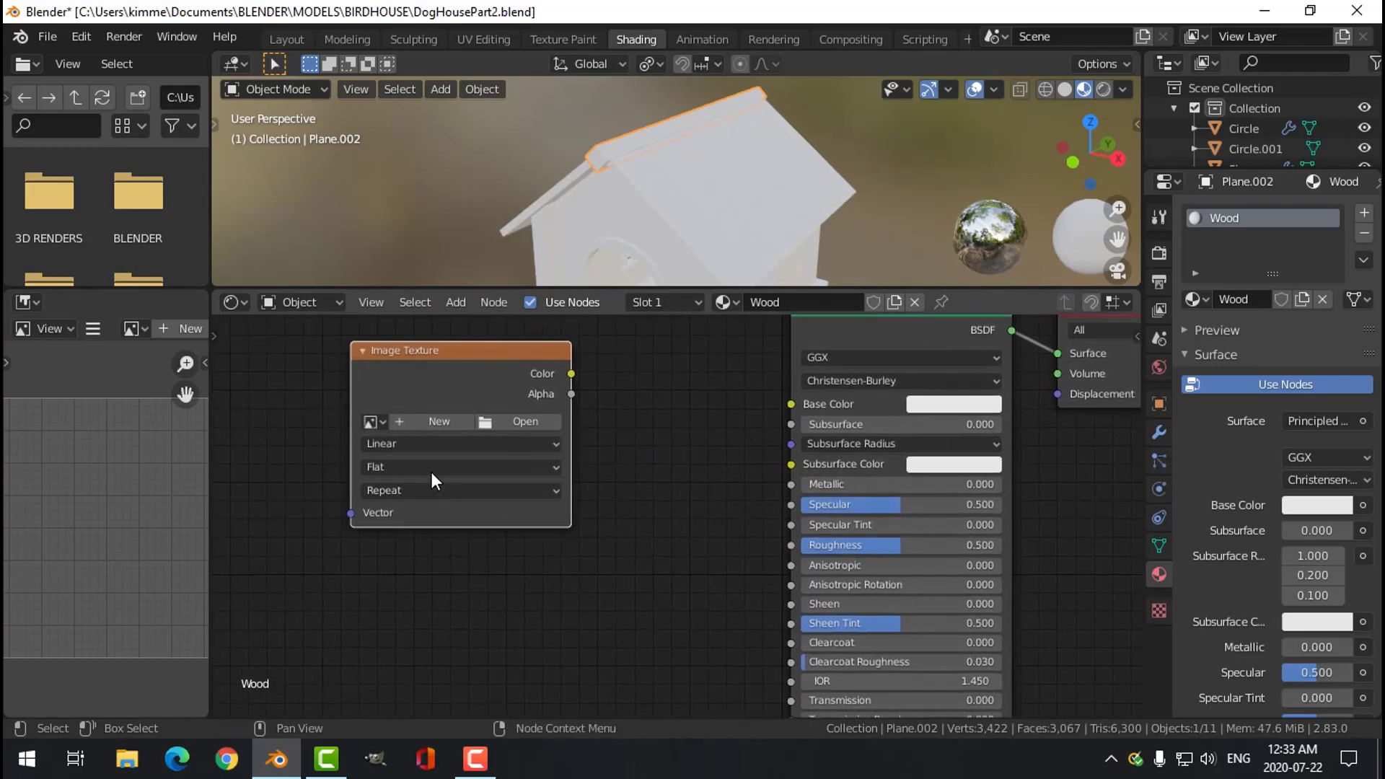
scroll(555, 482, up, 1)
click(359, 413)
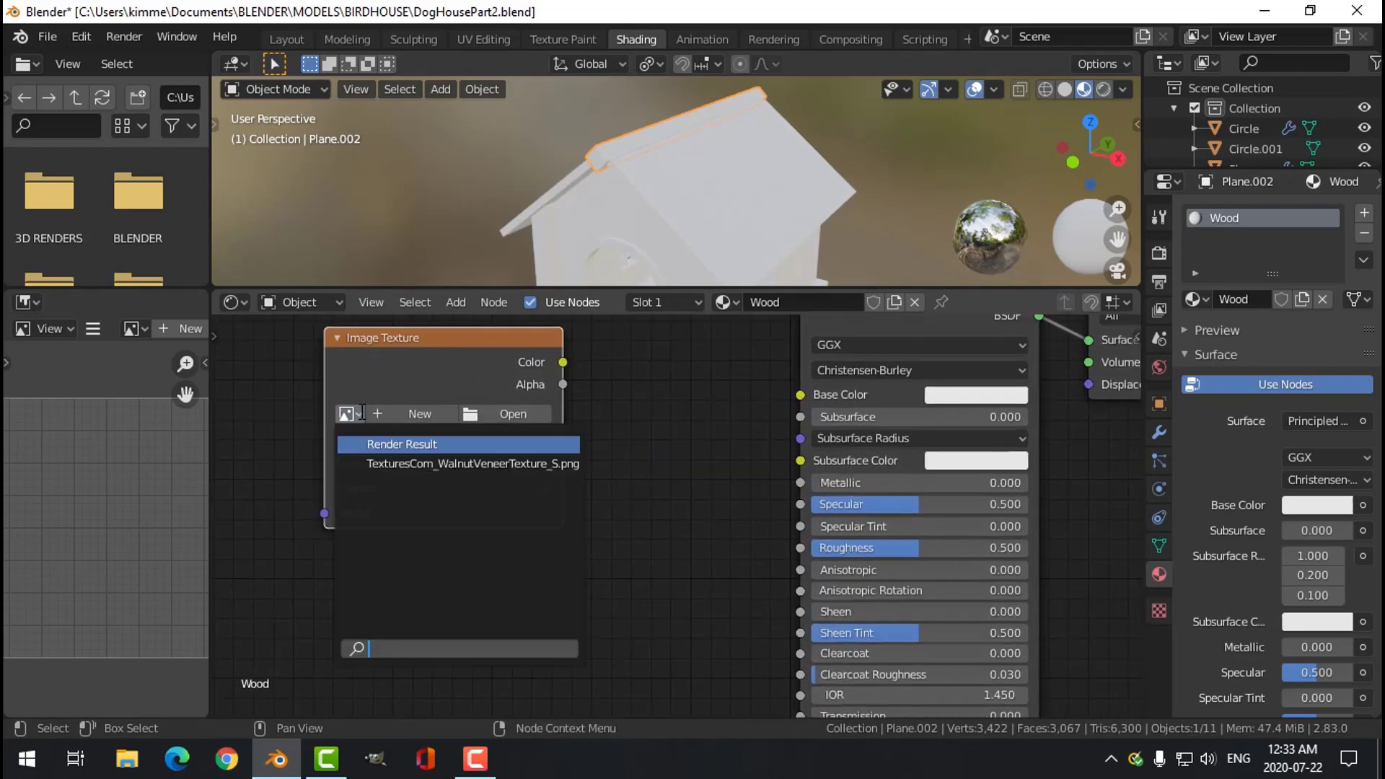
click(388, 463)
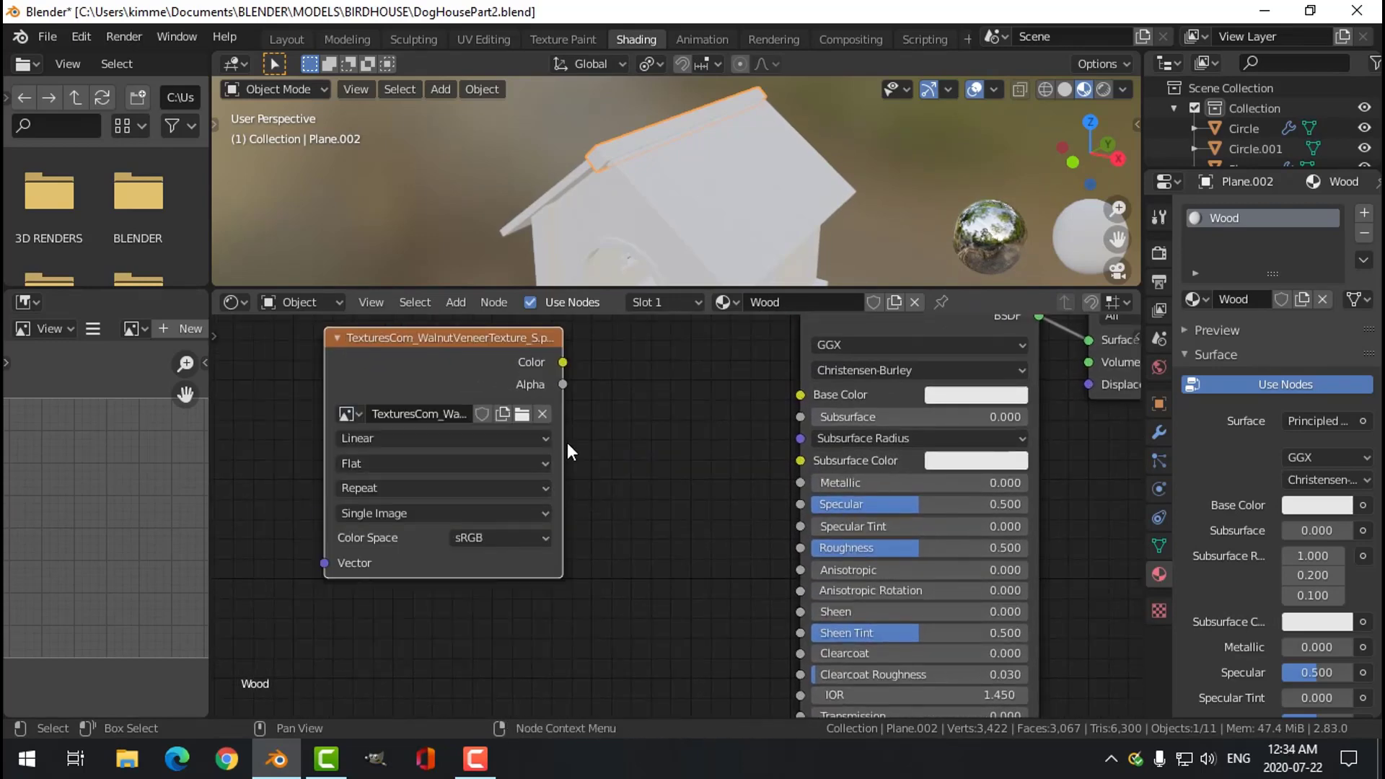
drag(563, 362, 799, 394)
Add Texture Coordinate and Mapping nodes to the image texture with Ctrl+T.
scroll(721, 217, up, 5)
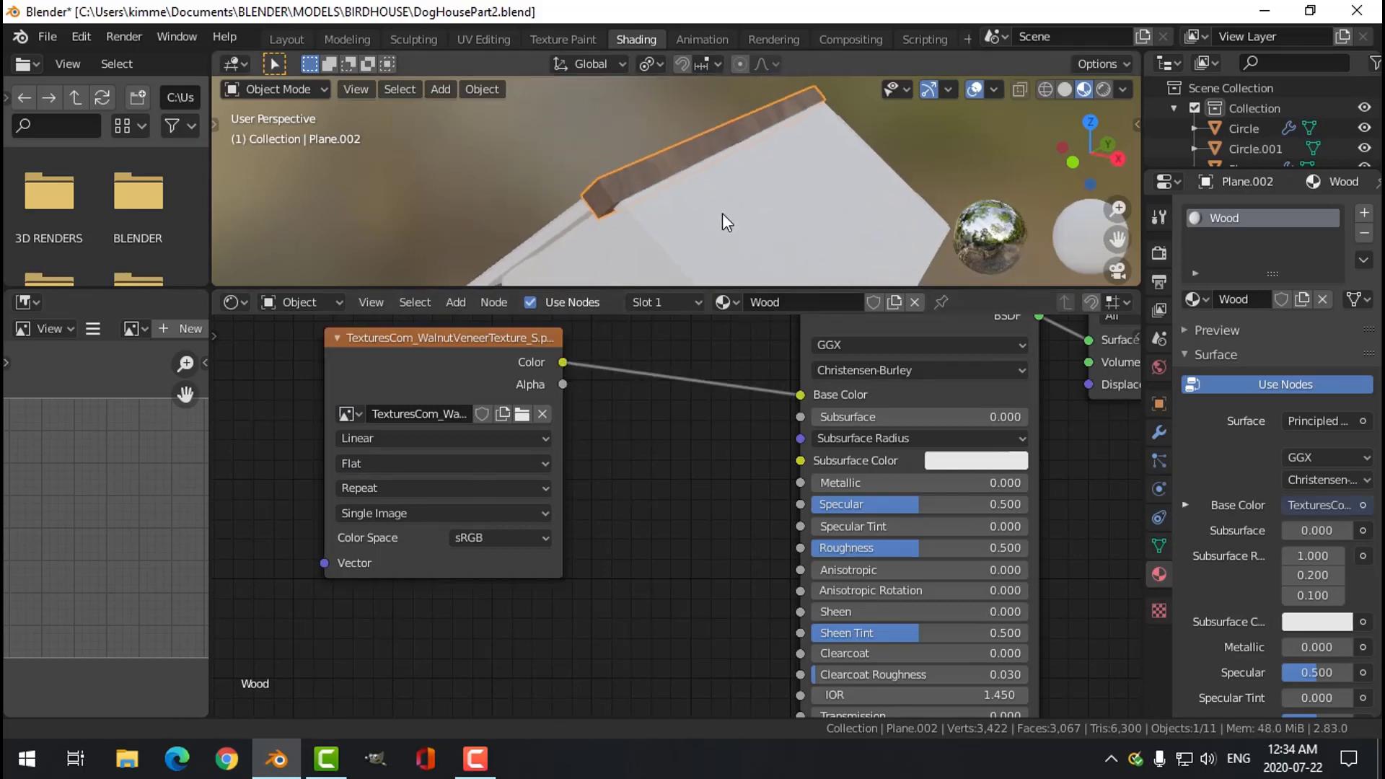
mouse_move(734, 207)
middle_down()
mouse_move(824, 175)
mouse_move(757, 196)
middle_up()
scroll(599, 483, down, 3)
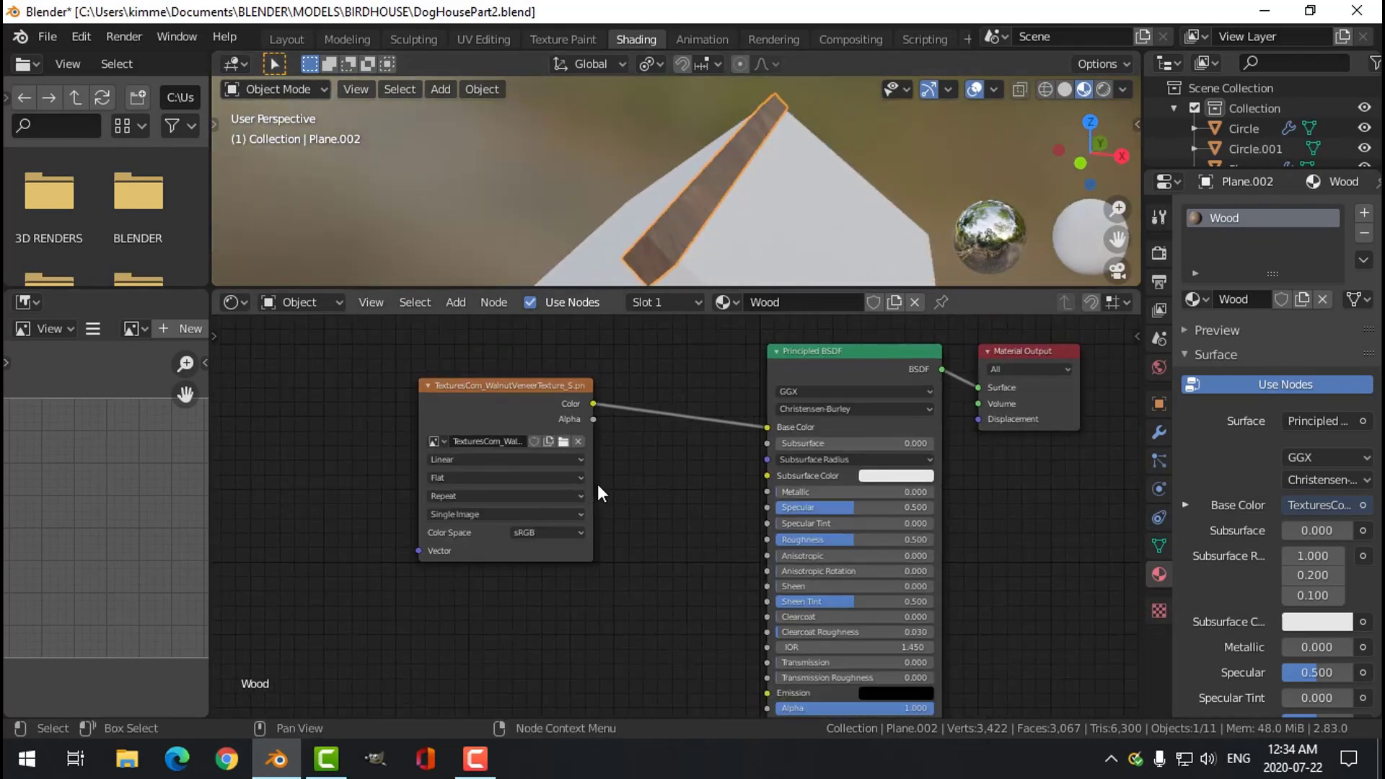
middle_drag(594, 483, 707, 505)
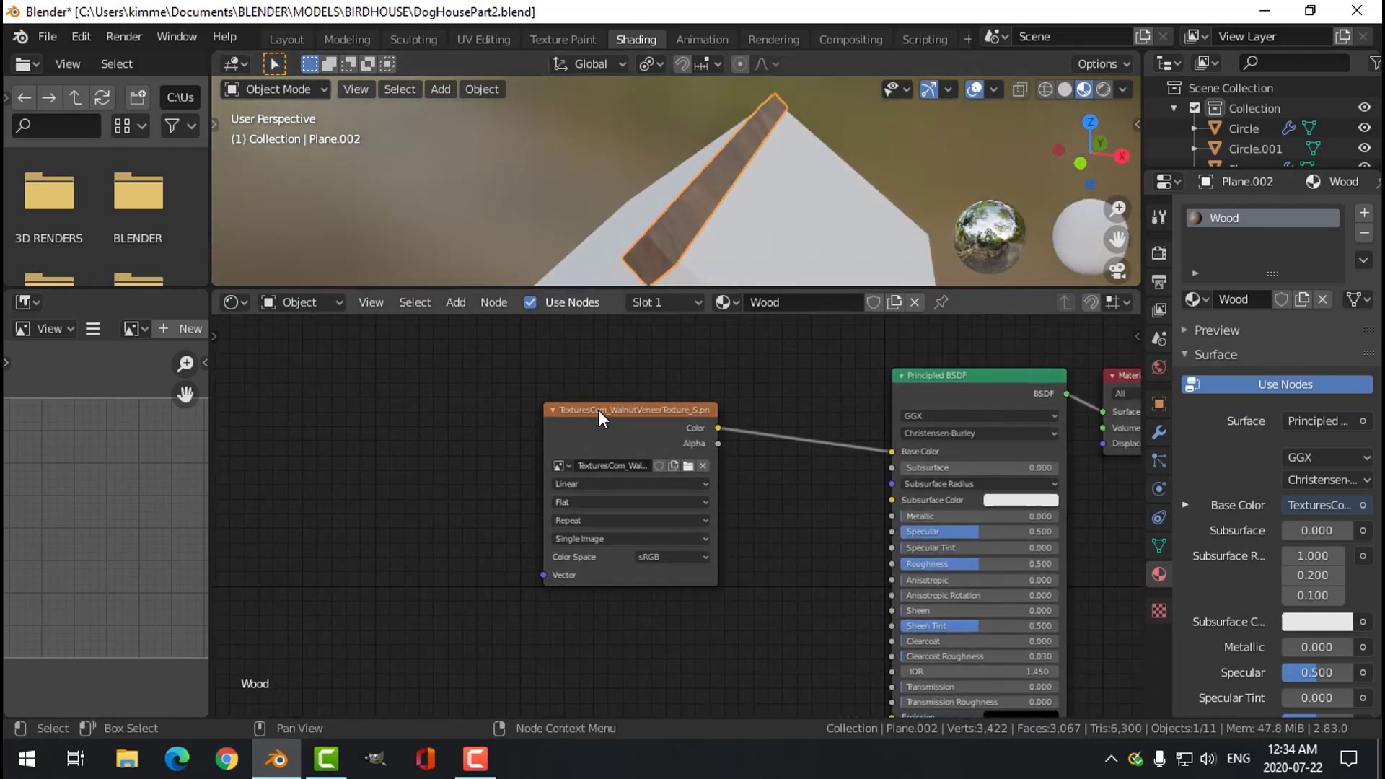
key(ctrl+t)
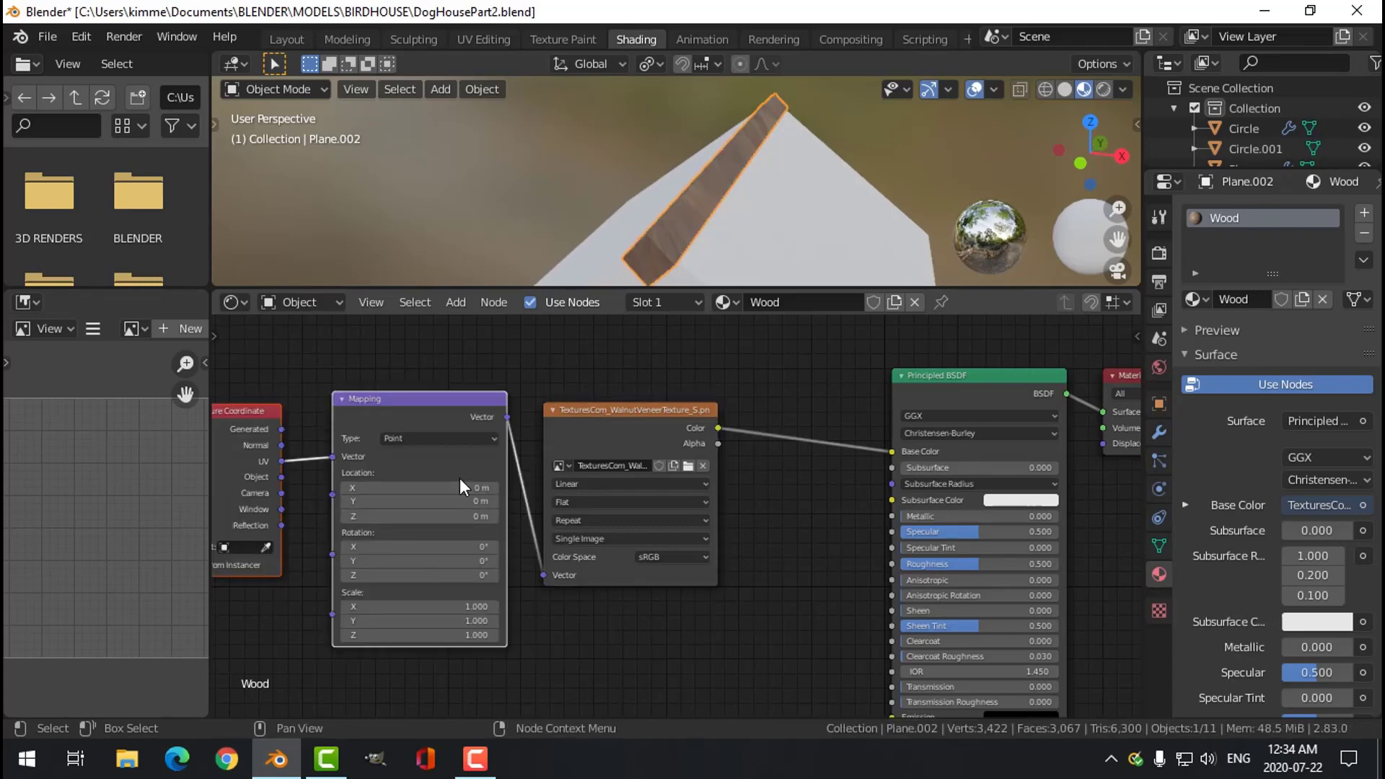
scroll(460, 487, down, 1)
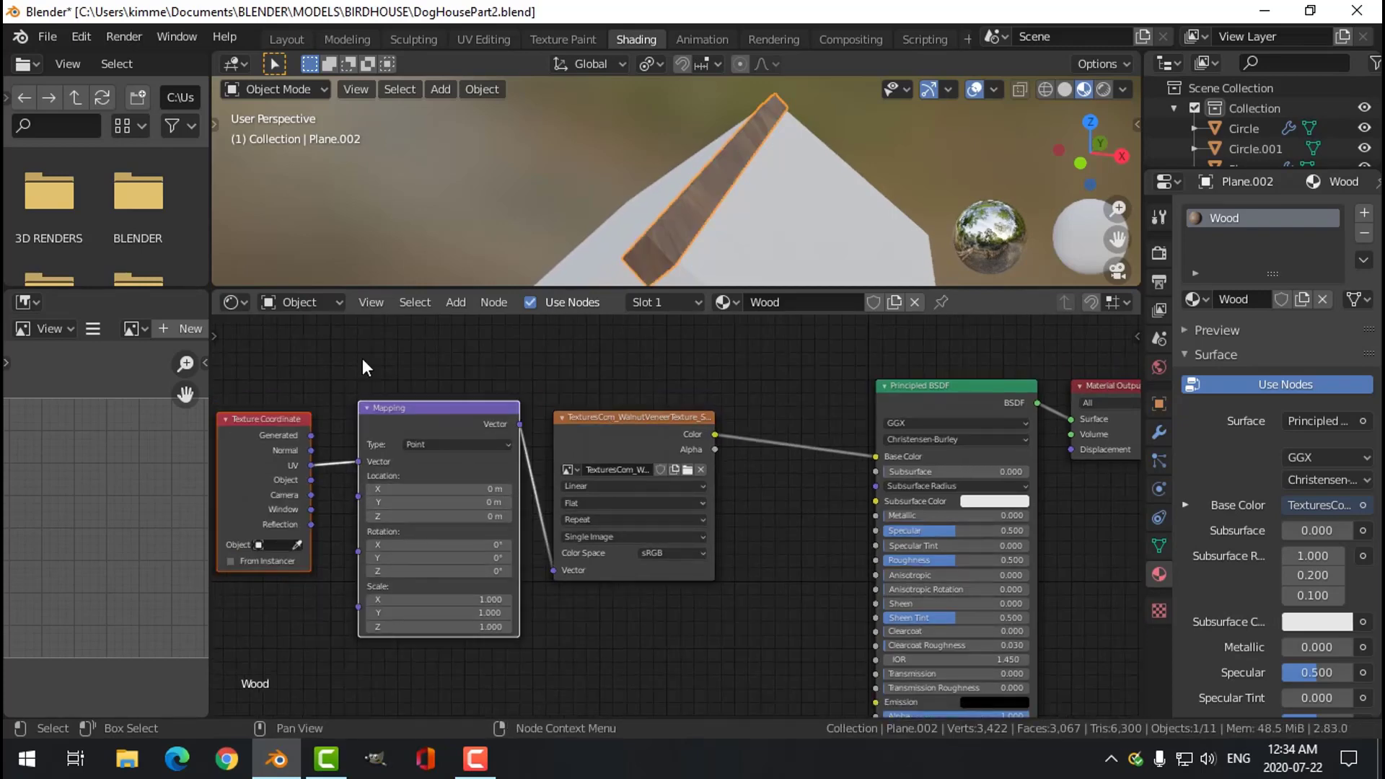
click(80, 39)
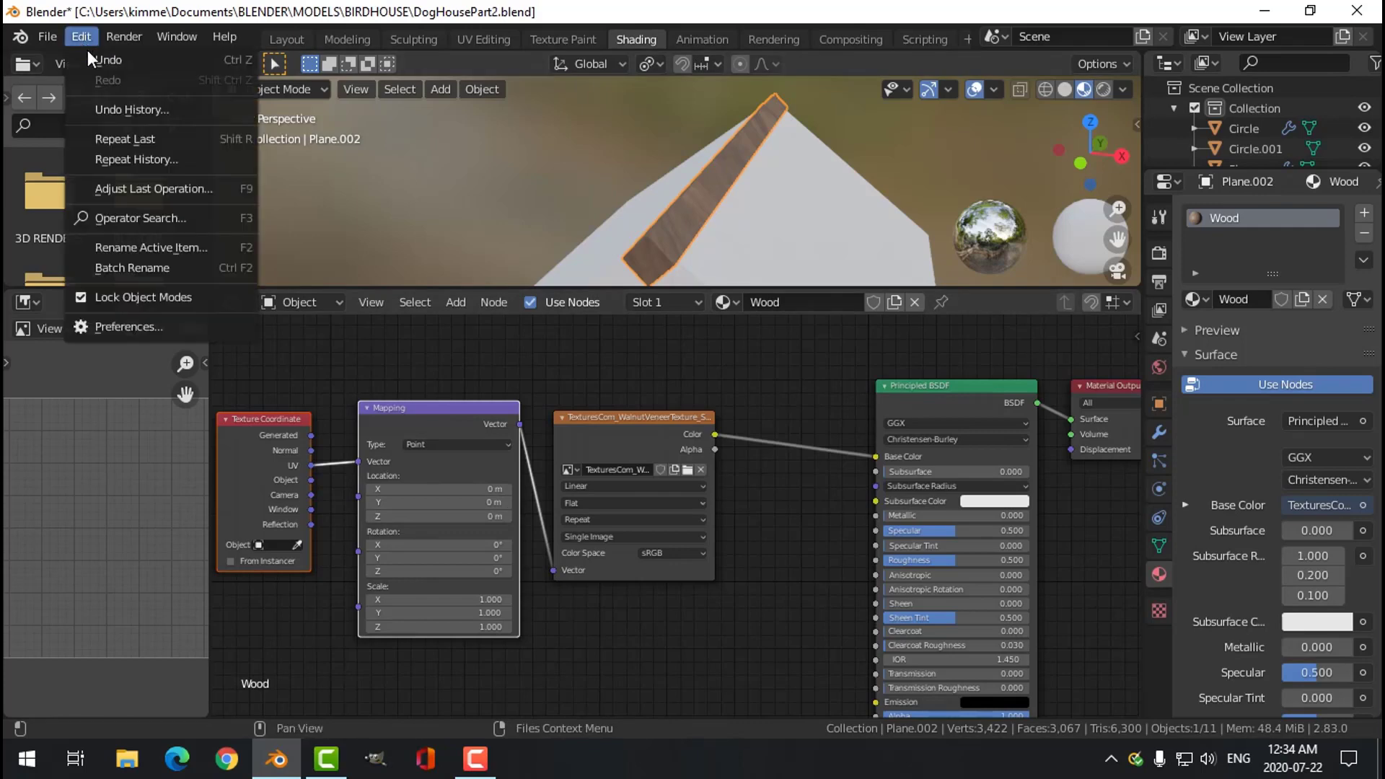
click(143, 327)
click(565, 137)
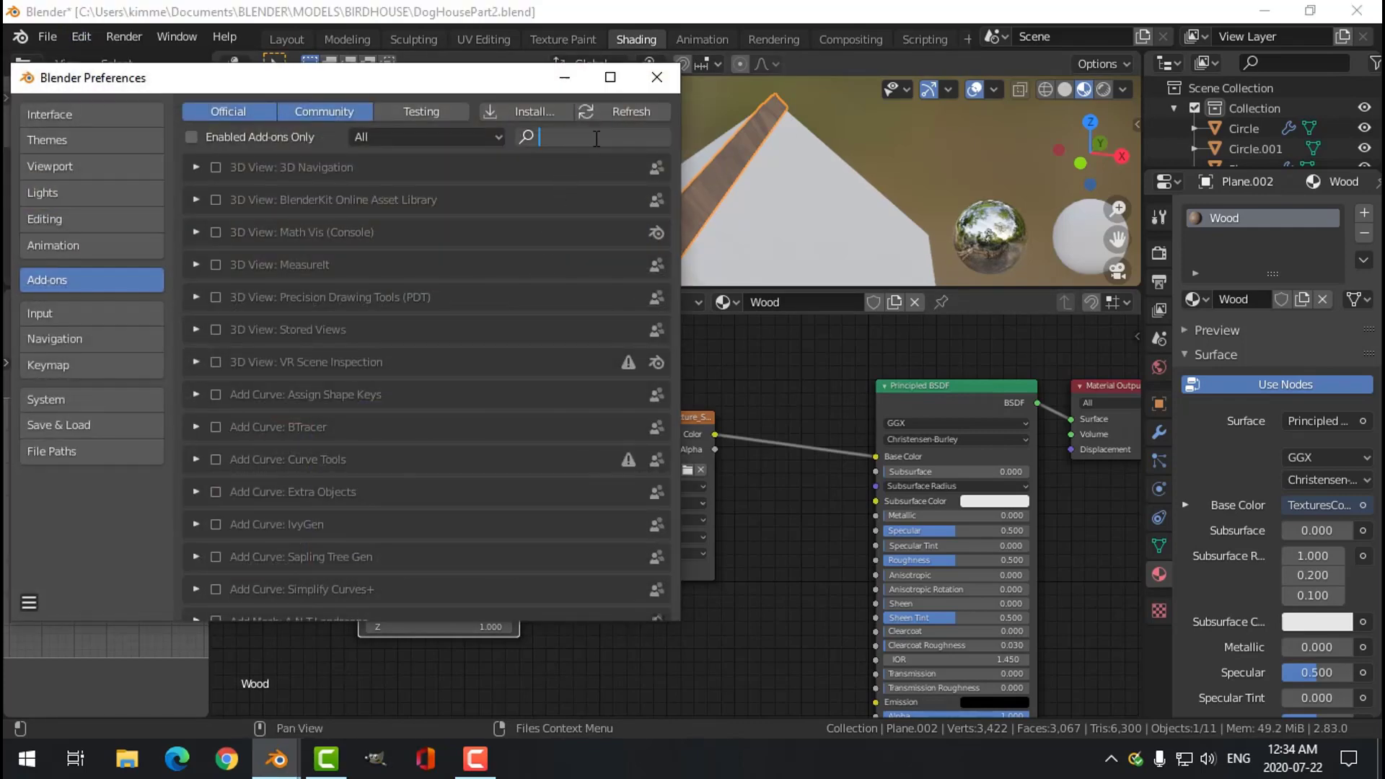
text(no)
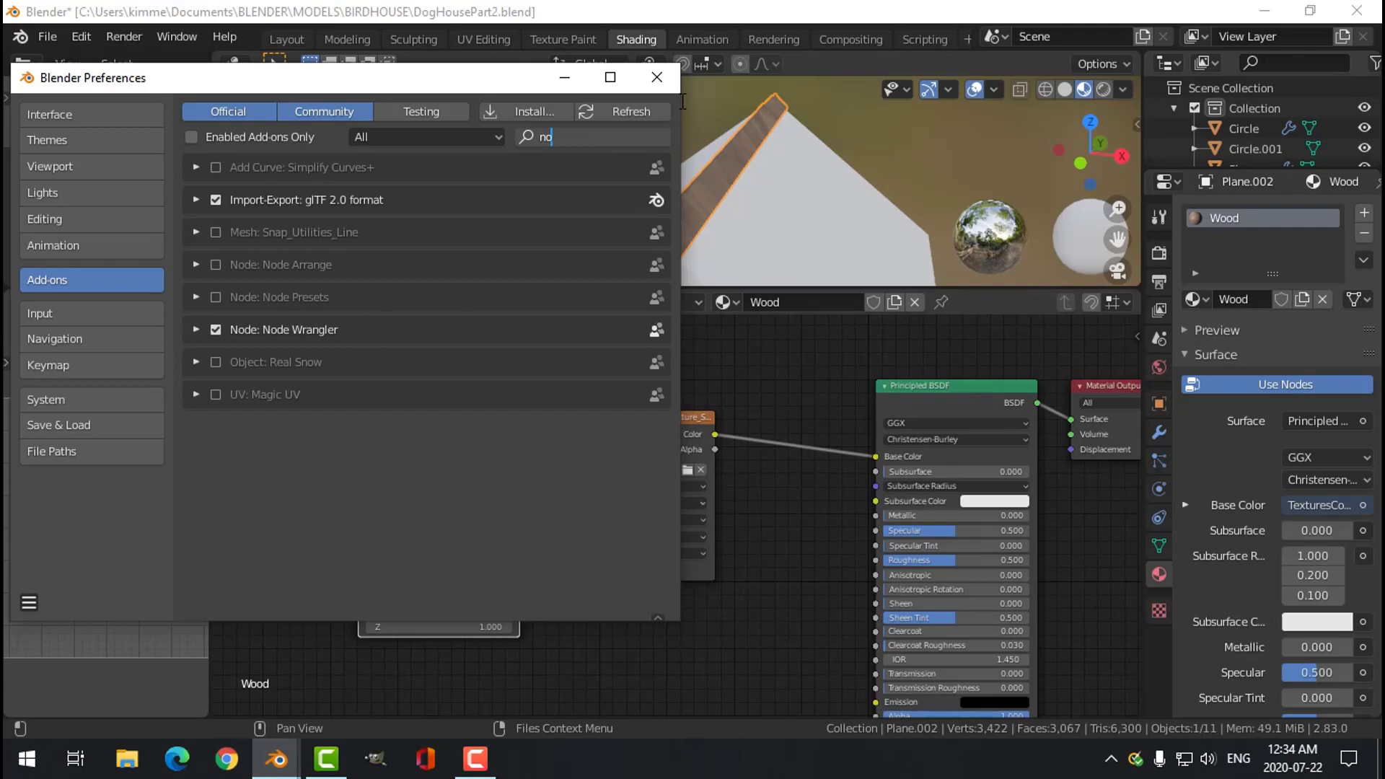
click(657, 77)
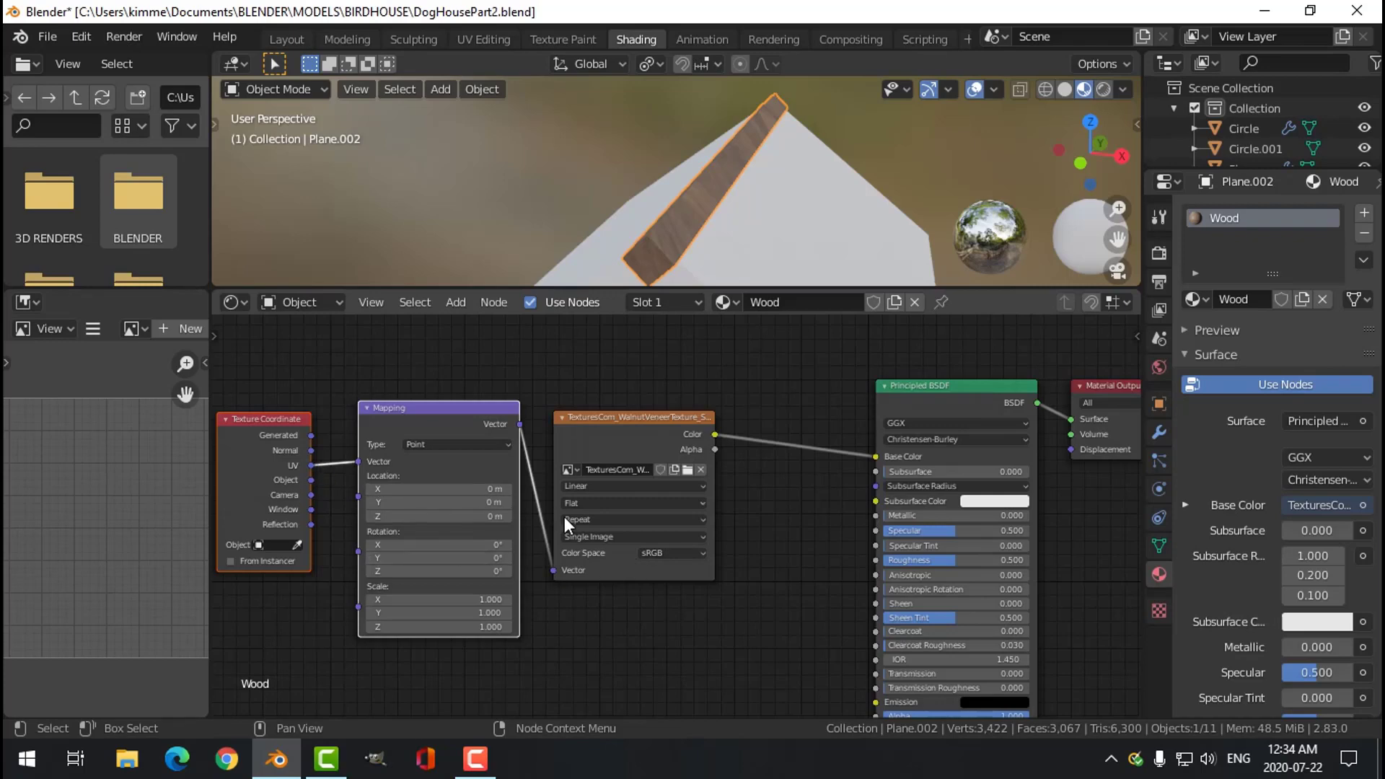
scroll(642, 537, up, 3)
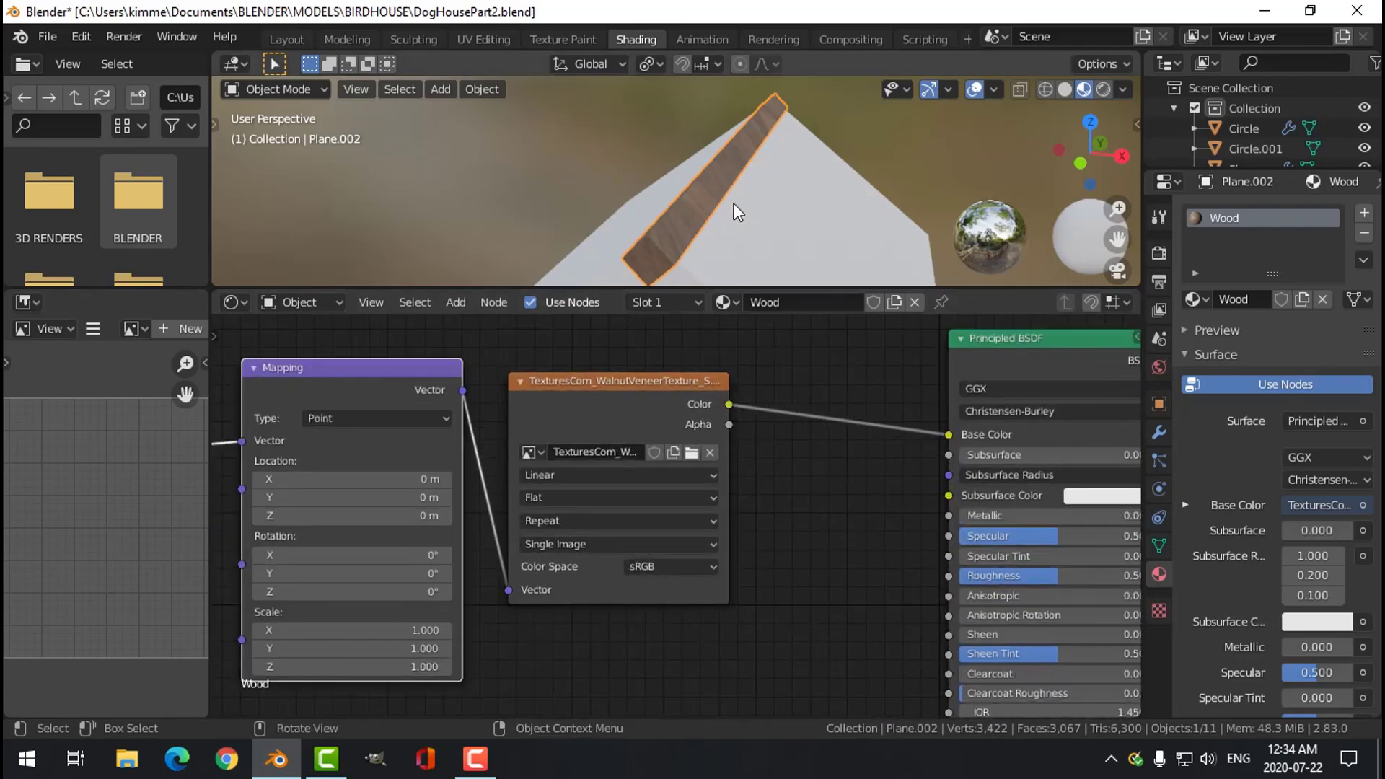
scroll(733, 211, down, 1)
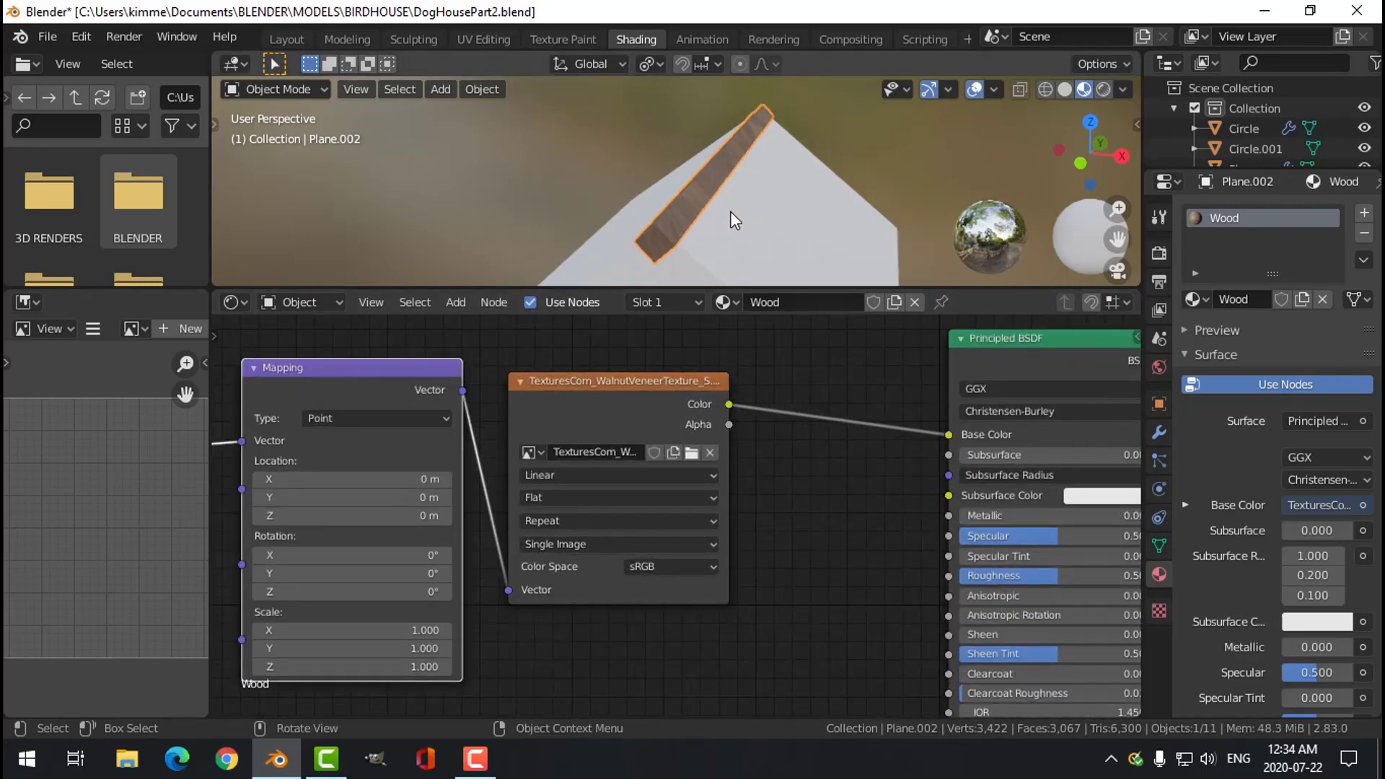
Switch to UV Editing with material preview shading to see the textured ridge.
click(457, 39)
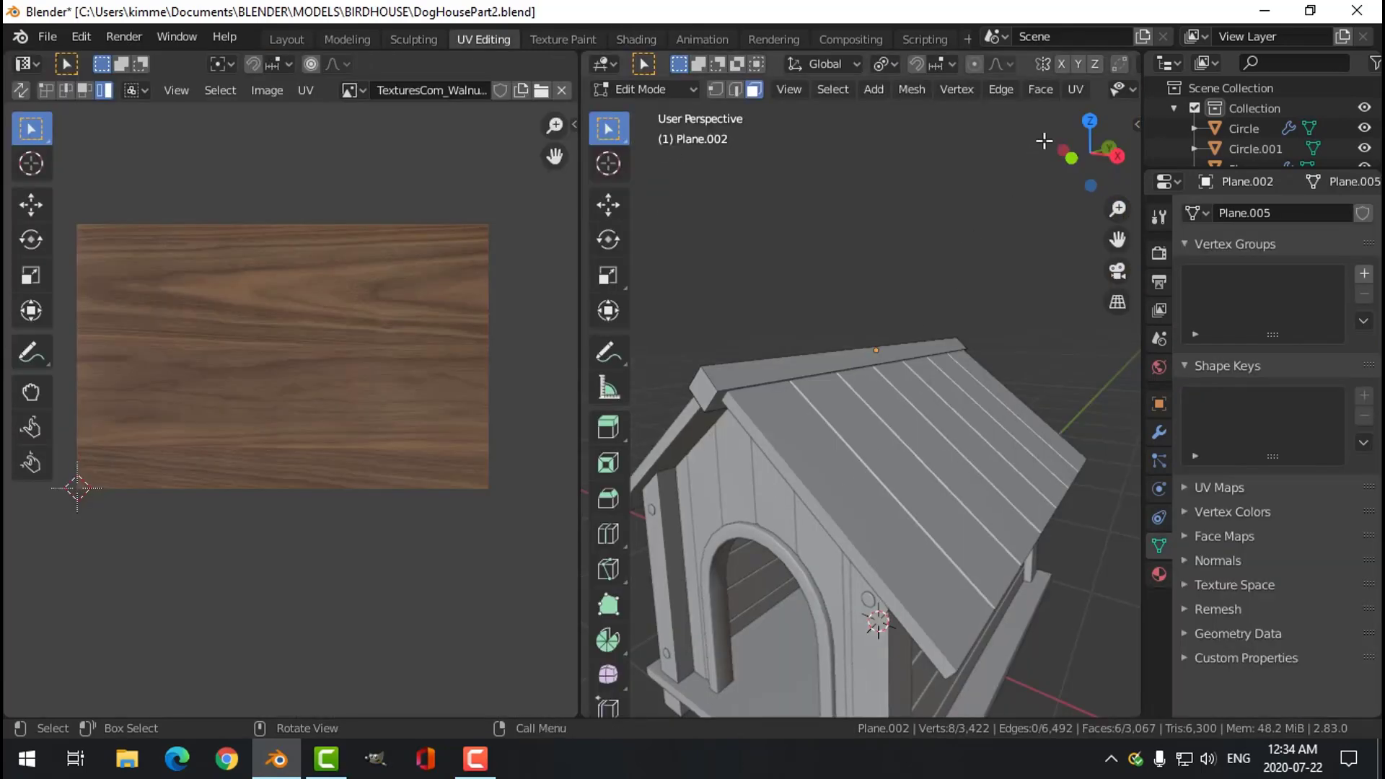
scroll(989, 235, down, 5)
scroll(983, 229, up, 5)
scroll(1052, 88, down, 3)
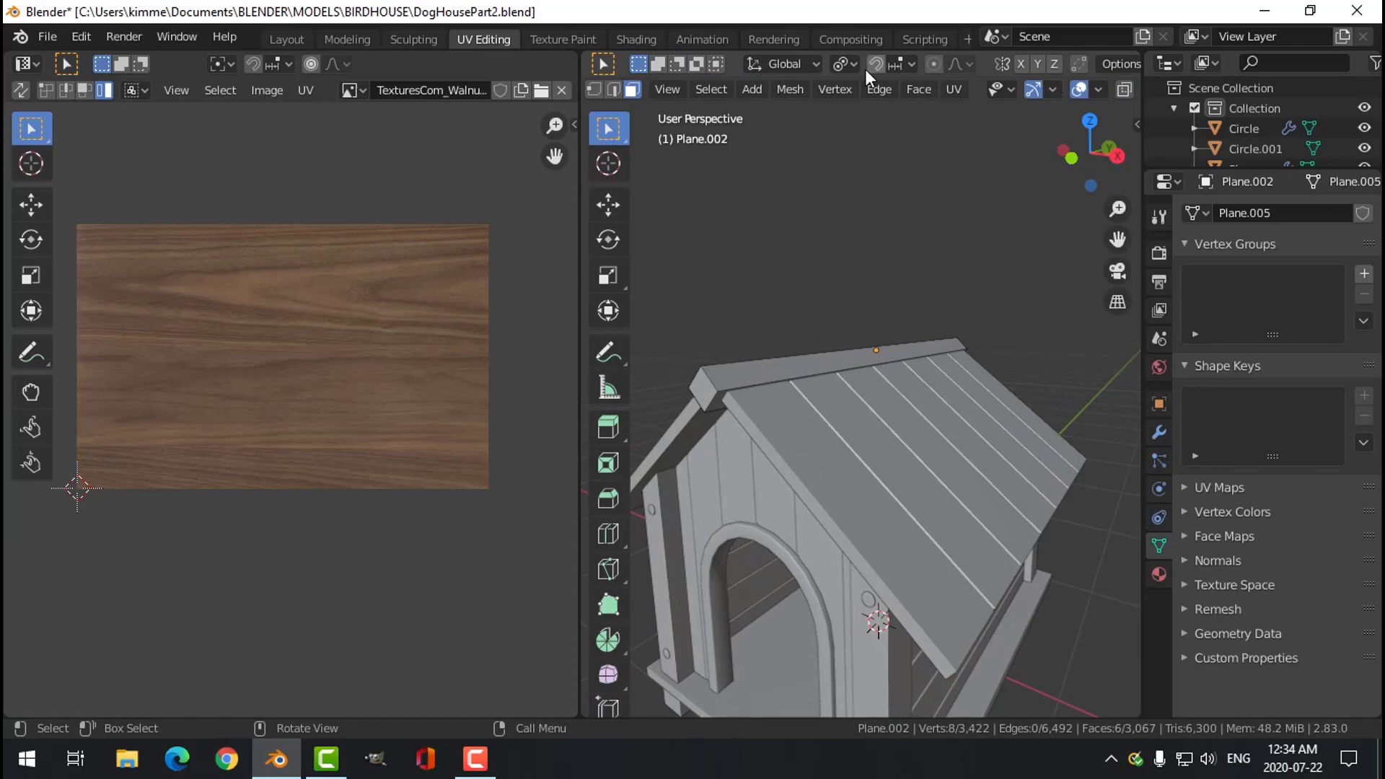
scroll(1079, 93, down, 3)
click(1083, 90)
scroll(853, 415, up, 3)
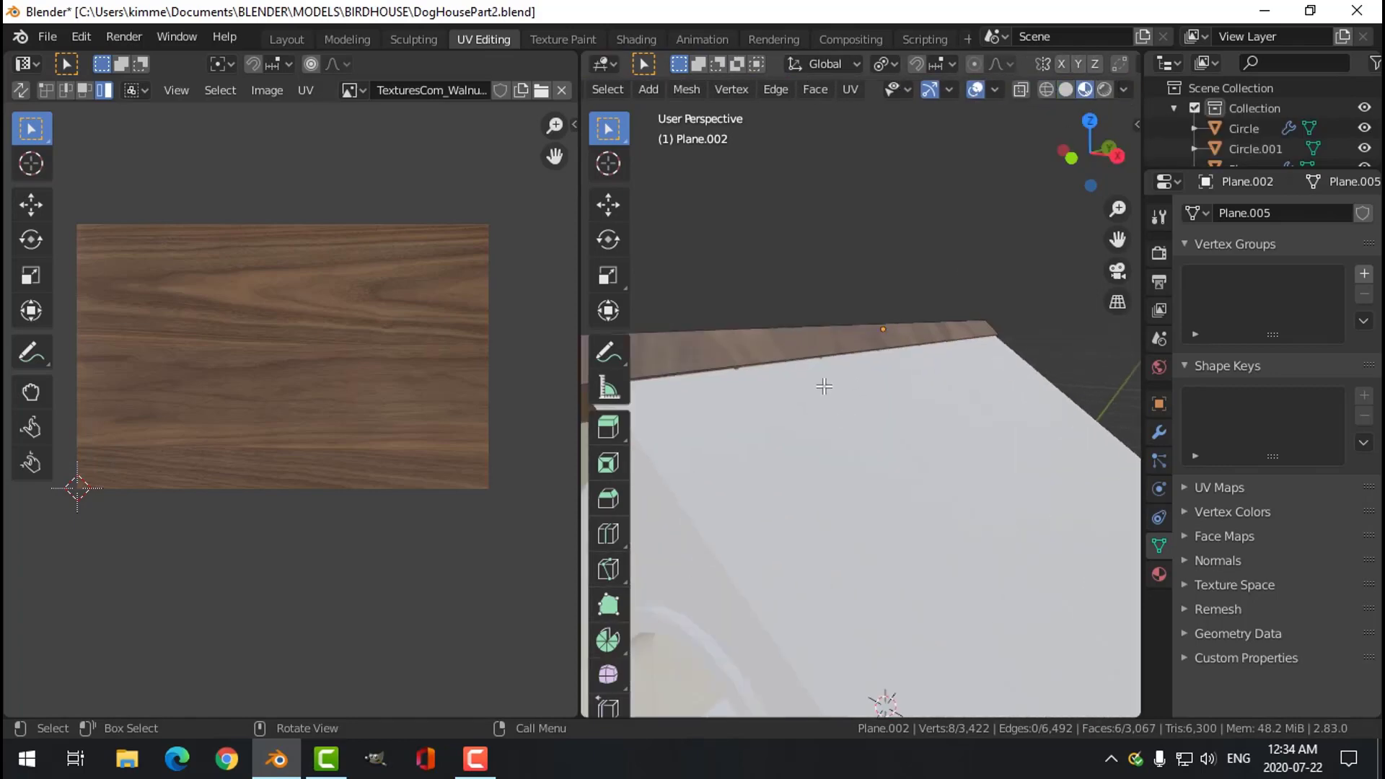
middle_drag(822, 381, 918, 421)
scroll(917, 422, up, 1)
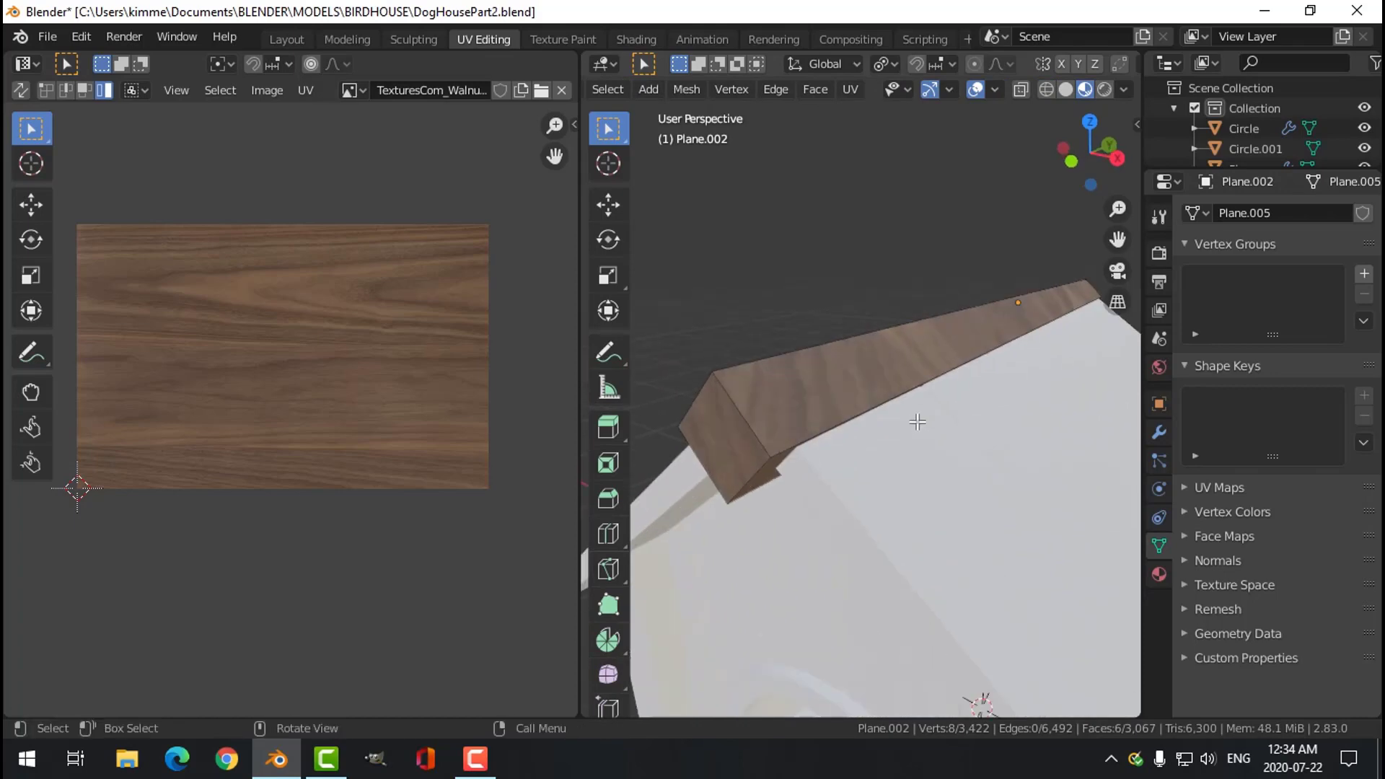
Enter Edit Mode on the ridge beam Plane.002 with all faces selected.
key(Tab)
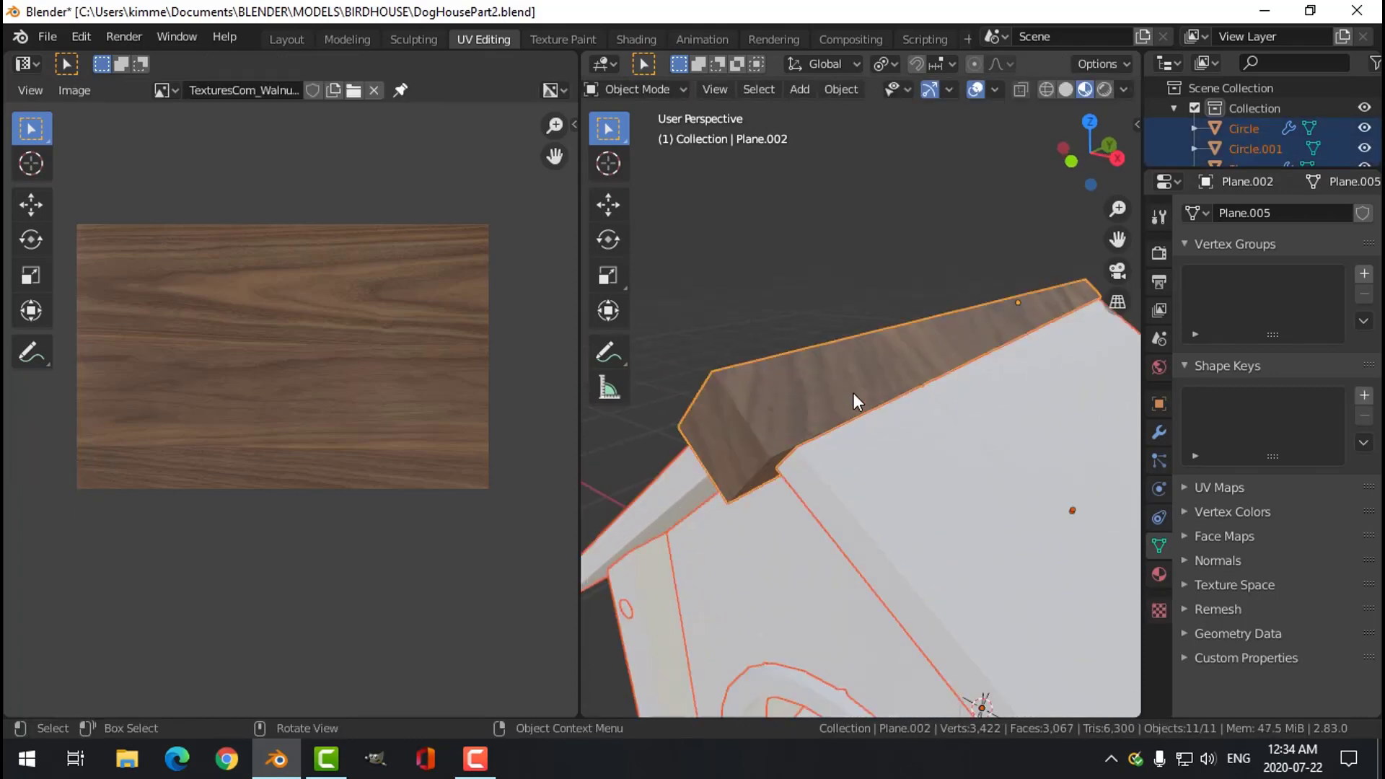
click(849, 387)
key(Tab)
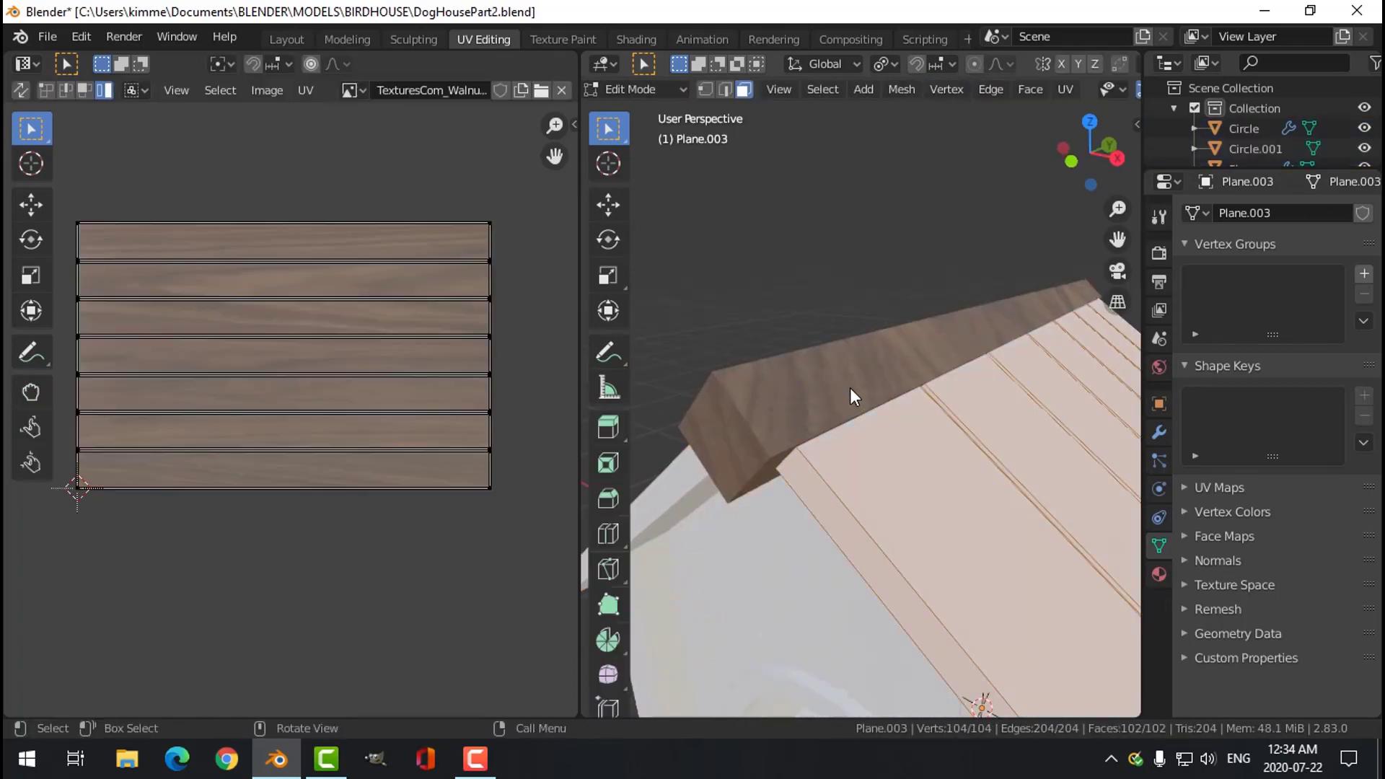
key(Tab)
click(806, 367)
key(Tab)
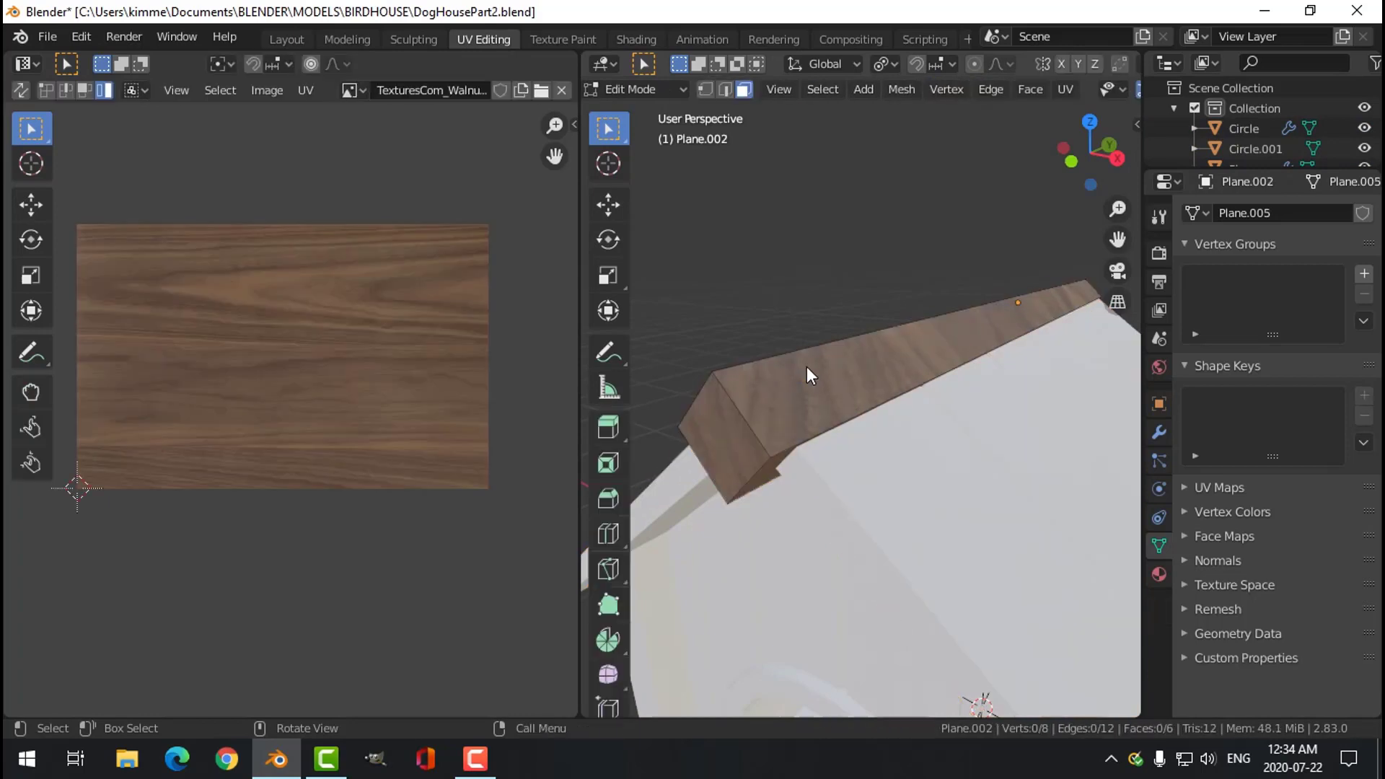
key(a)
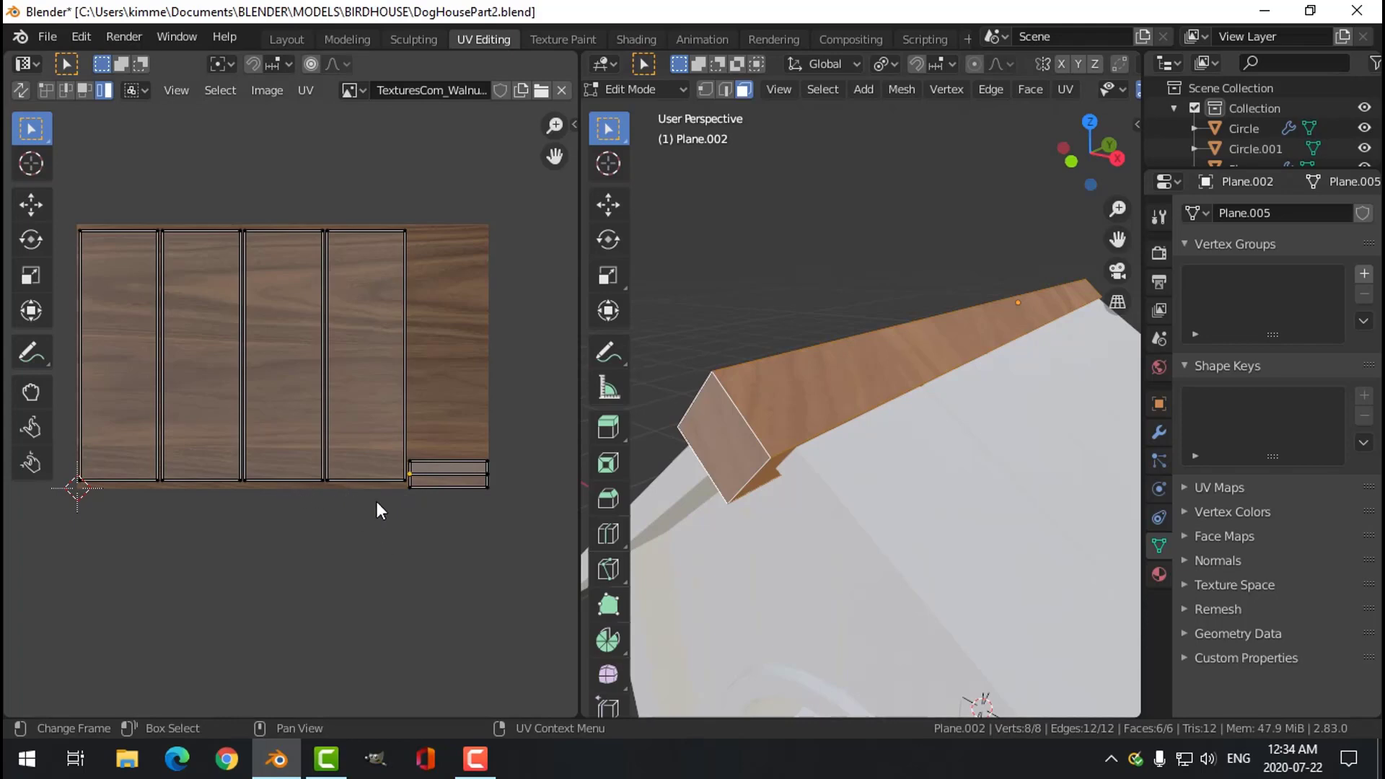
Rotate the ridge's four UV columns 90° and scale them slightly on the walnut texture.
click(370, 360)
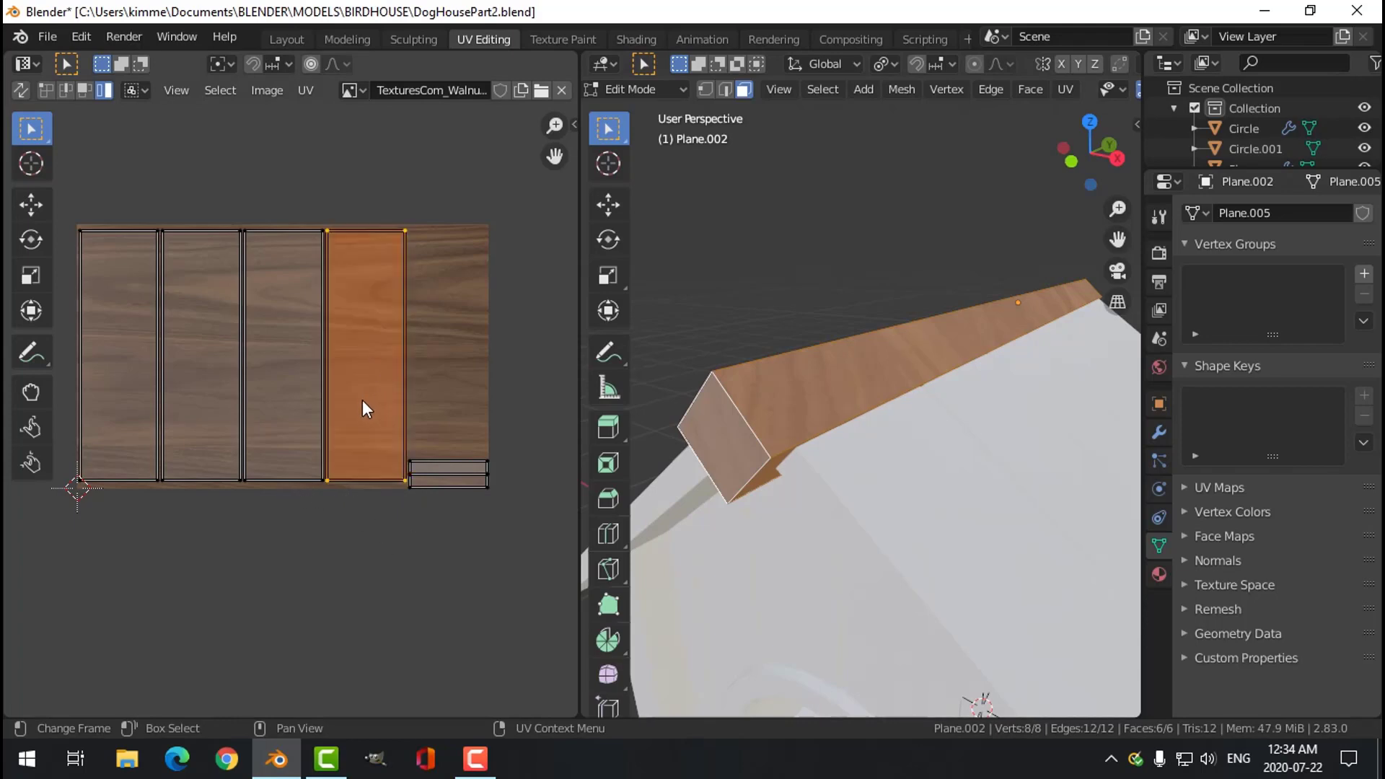
shift+click(278, 353)
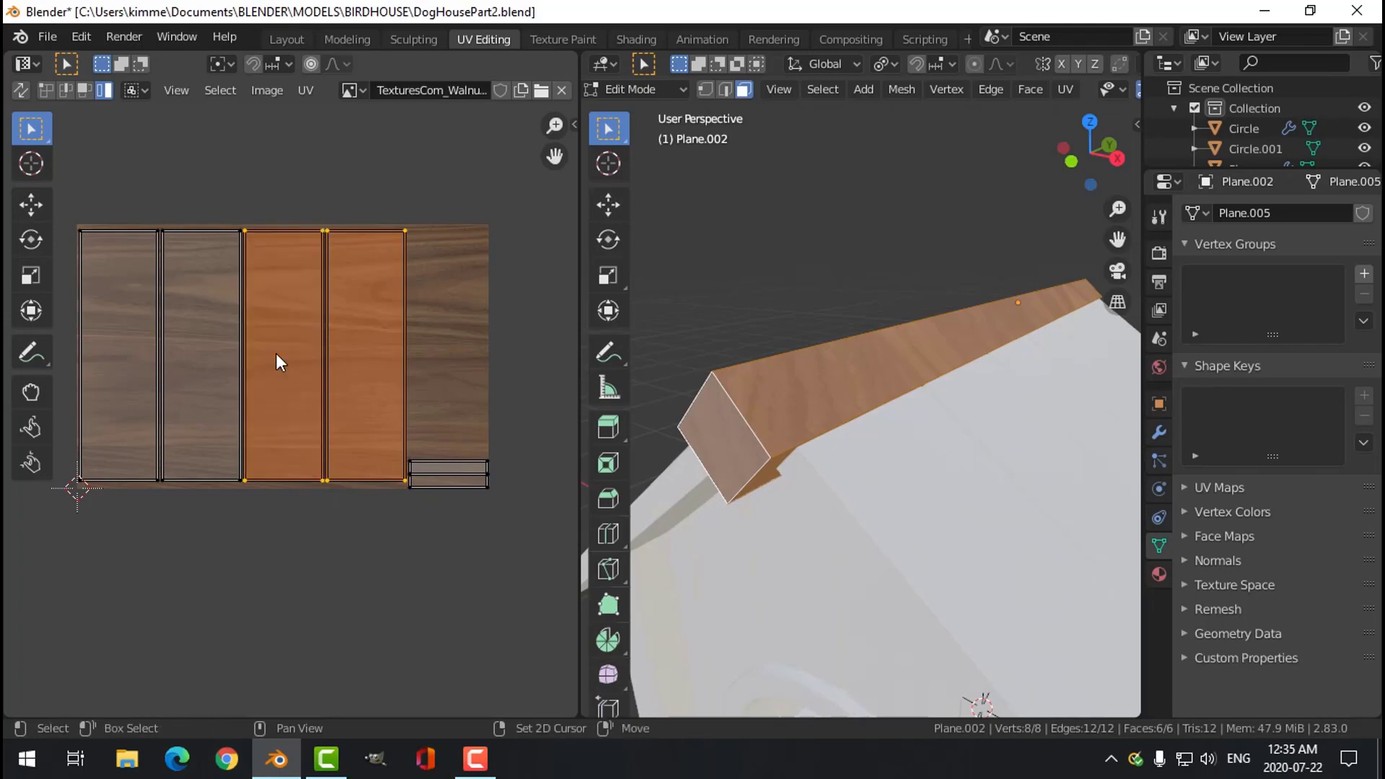
shift+click(220, 336)
shift+click(122, 306)
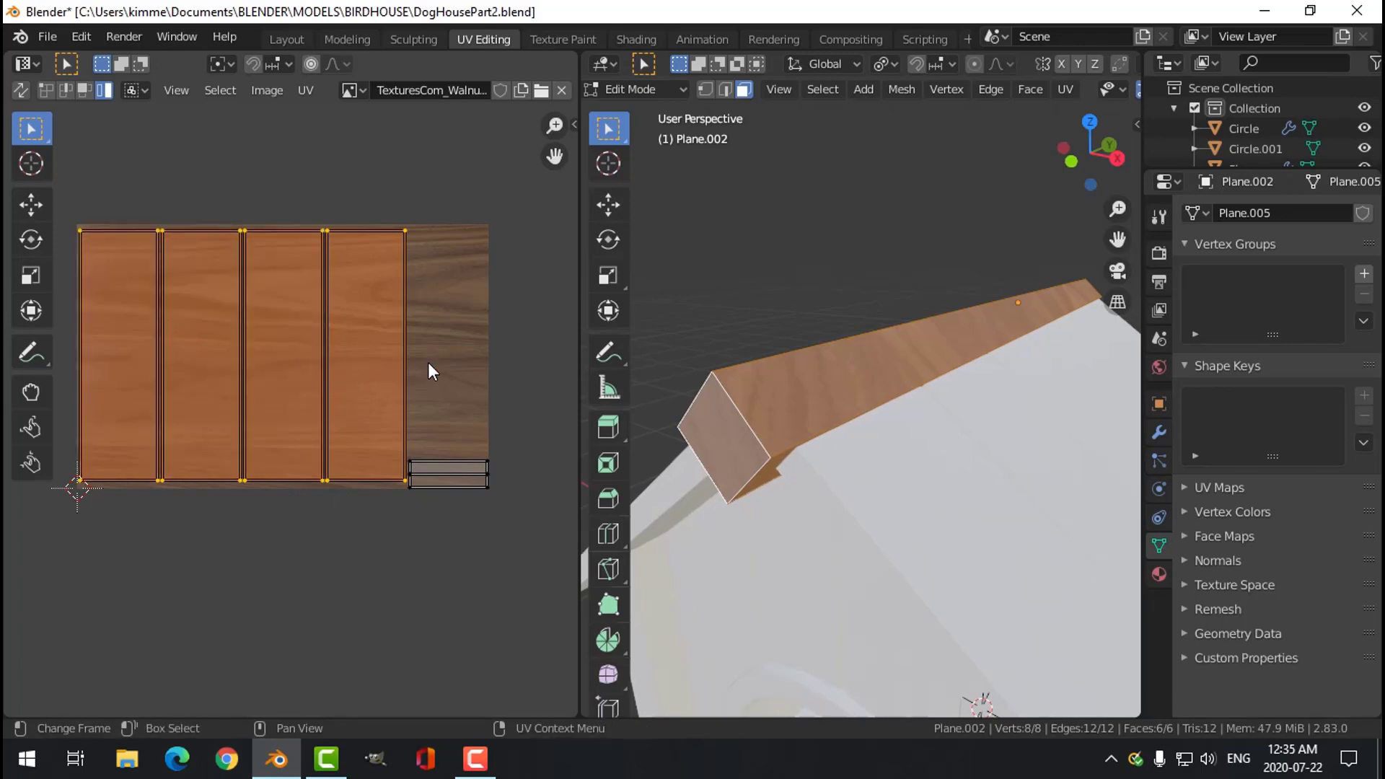
text(r90)
key(Return)
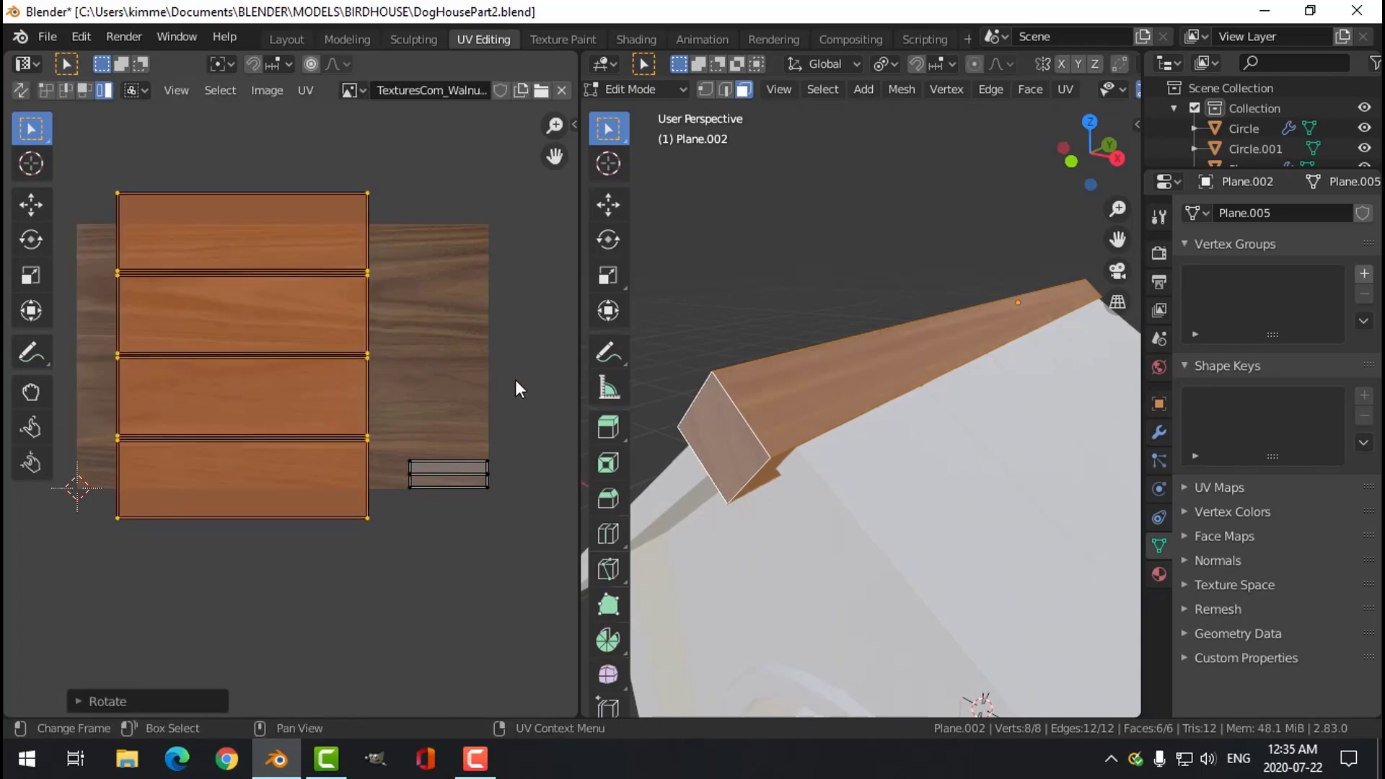
key(s)
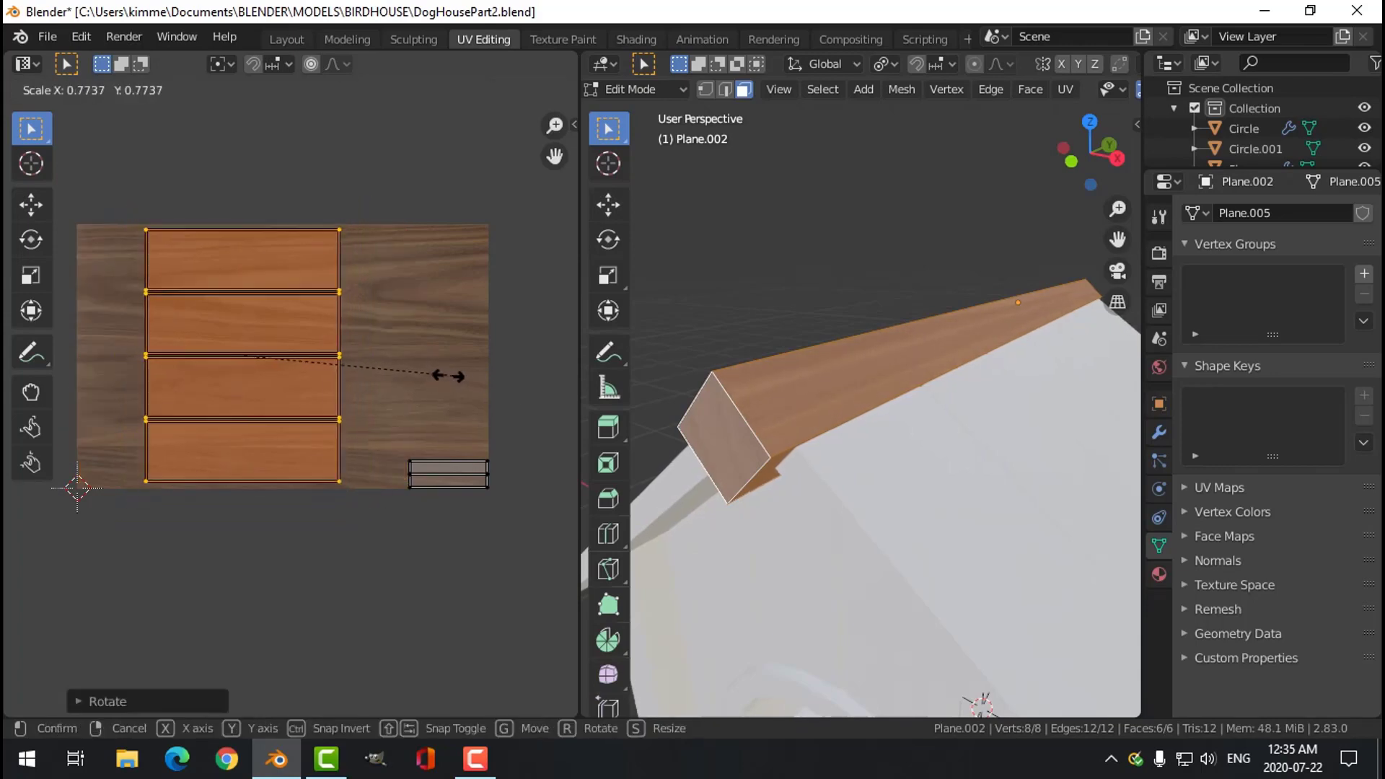
click(448, 374)
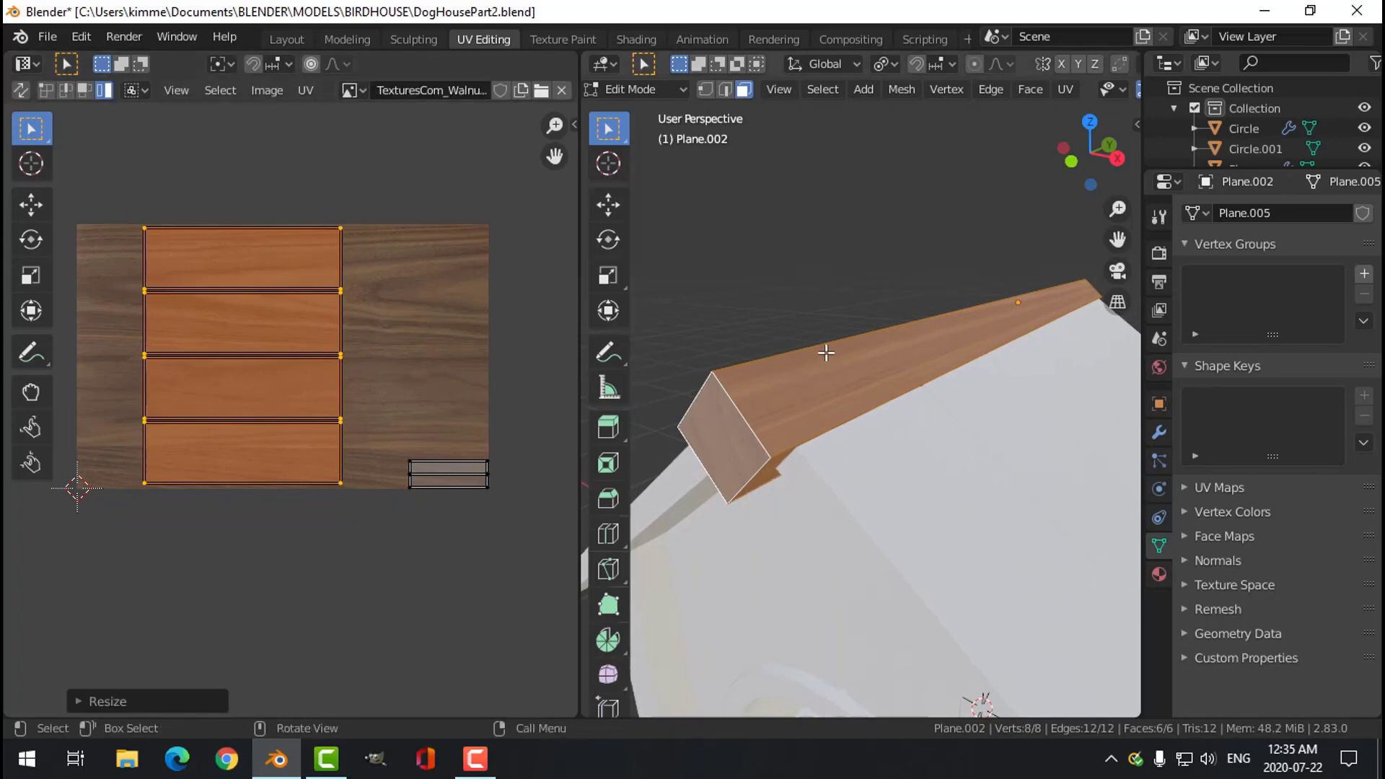
key(alt+a)
middle_drag(869, 361, 829, 361)
Put the roof plank object in Edit Mode to show its UVs.
key(Tab)
click(885, 434)
key(Tab)
middle_drag(884, 435, 912, 440)
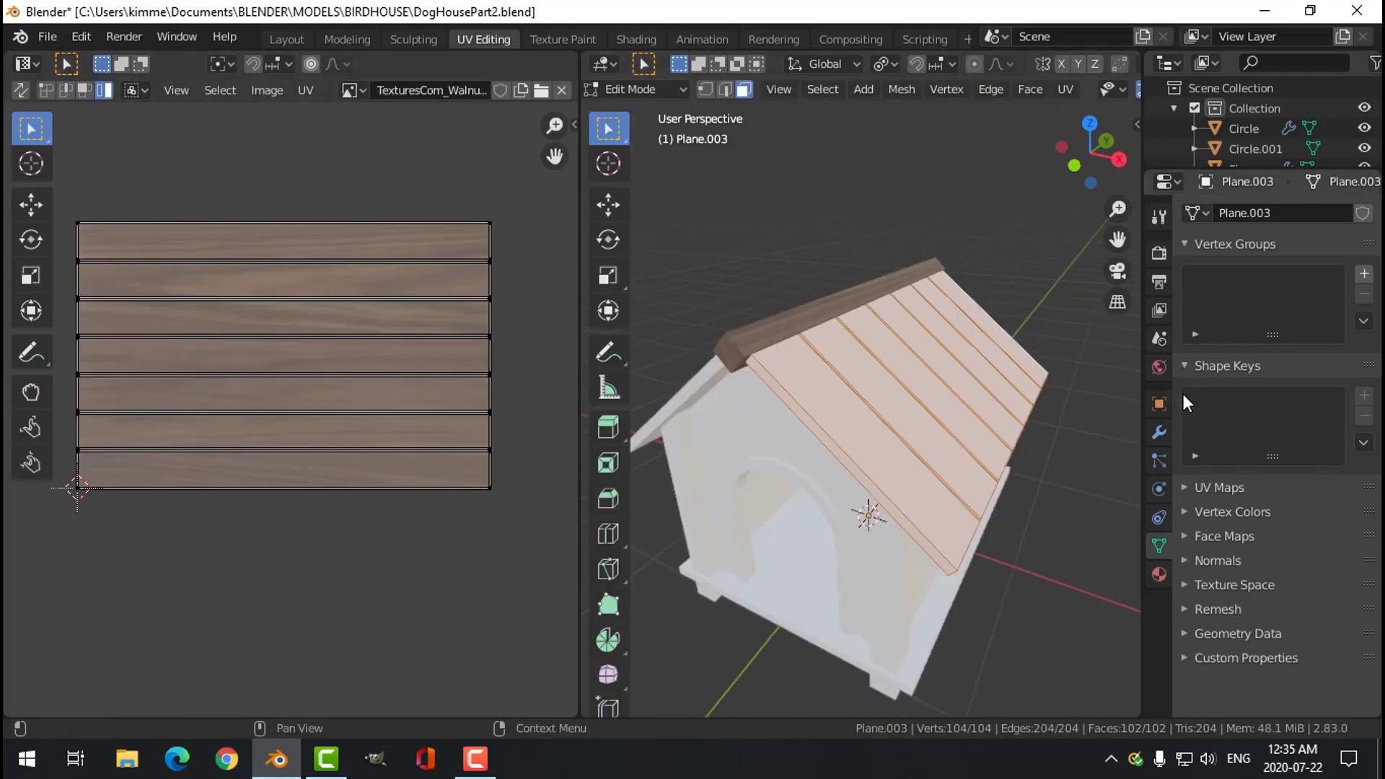
Assign the existing Wood material to the roof and return to Object Mode.
click(1158, 573)
click(1193, 299)
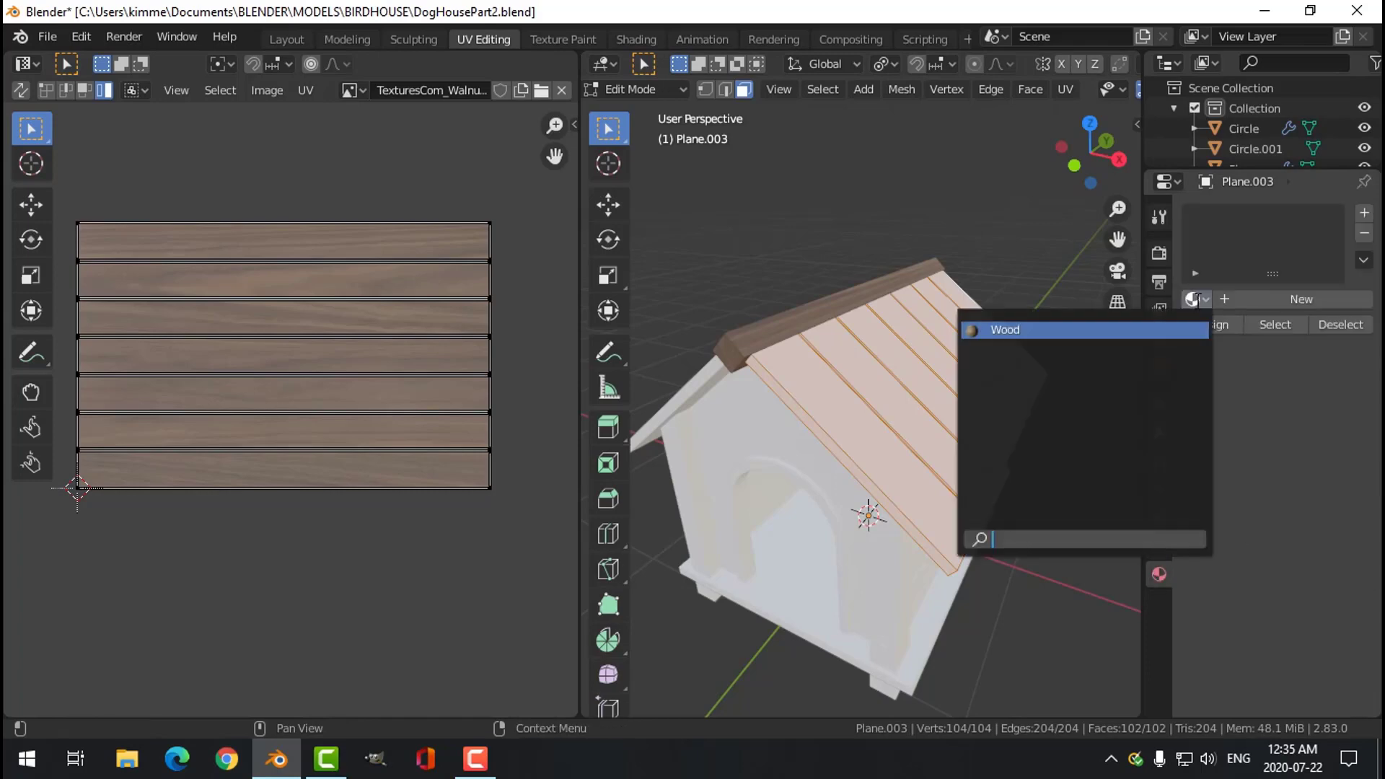
click(1082, 330)
middle_drag(980, 411, 901, 422)
key(alt+a)
key(Tab)
key(alt+a)
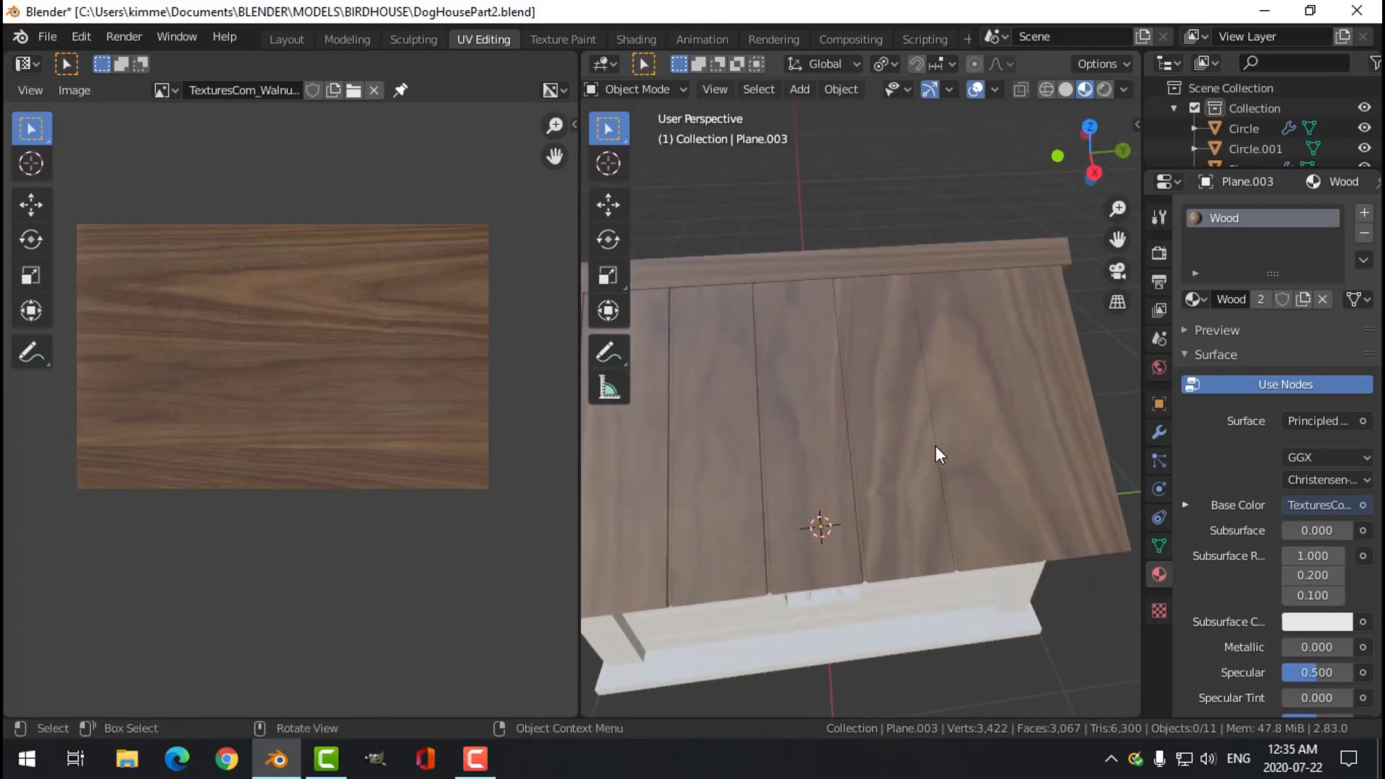
Shift one roof plank's UV strip slightly lower along Y to vary its grain.
middle_drag(988, 414, 935, 444)
click(921, 405)
key(Tab)
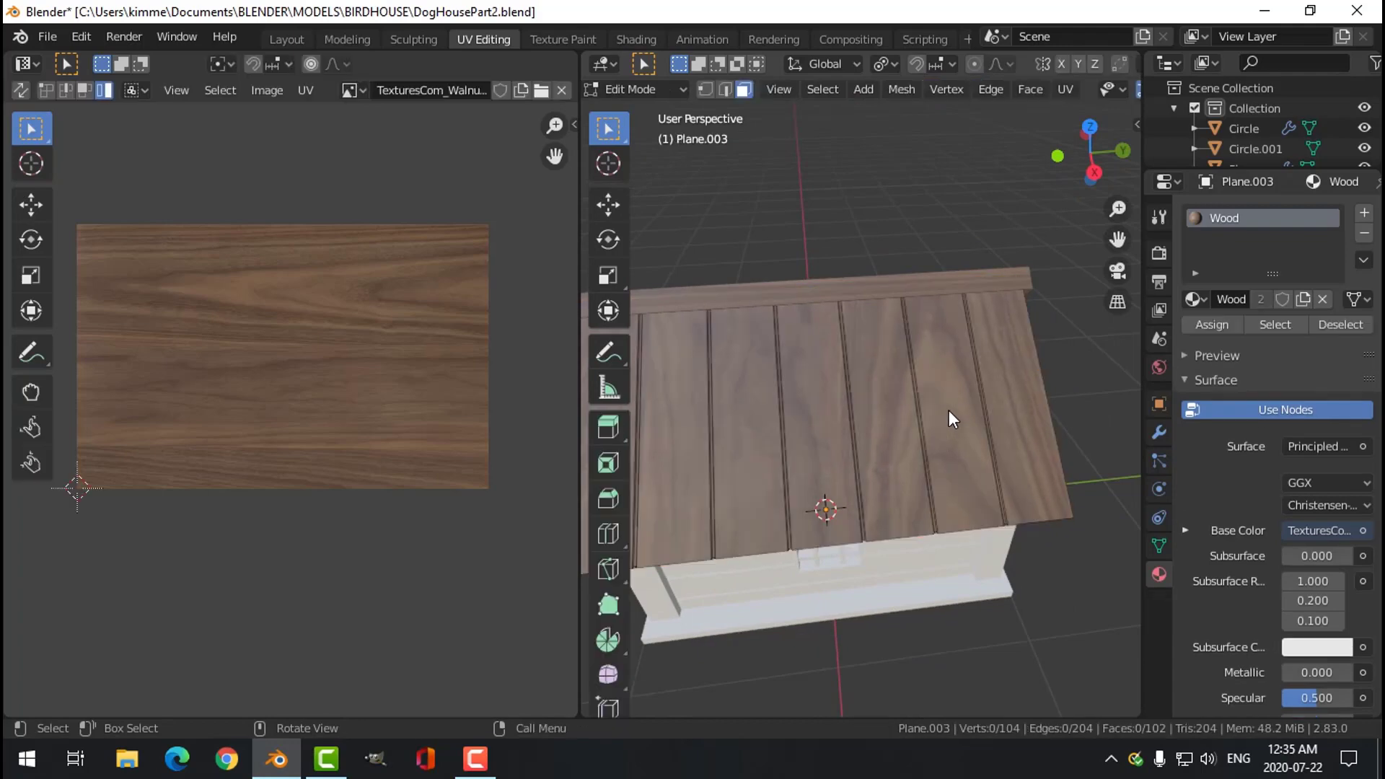
click(964, 413)
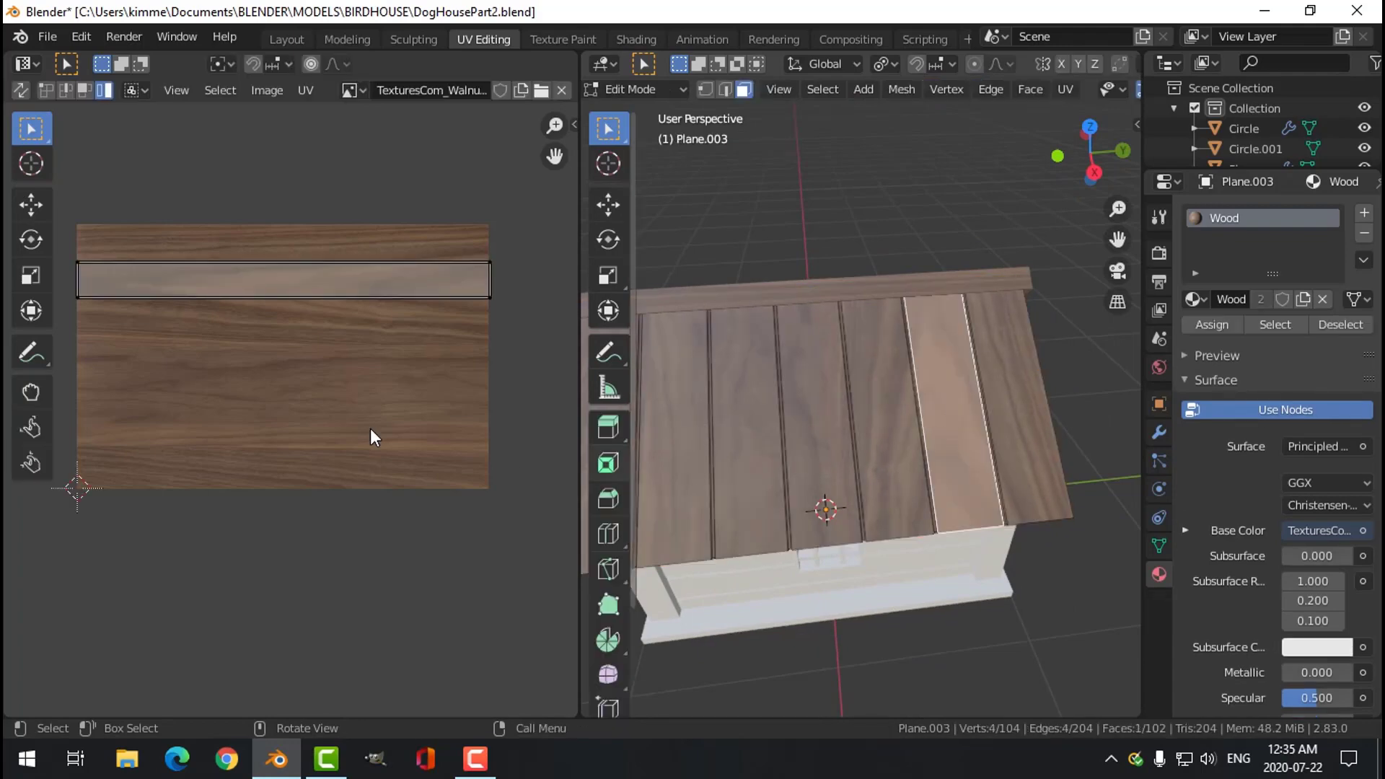
middle_drag(914, 429, 938, 404)
key(a)
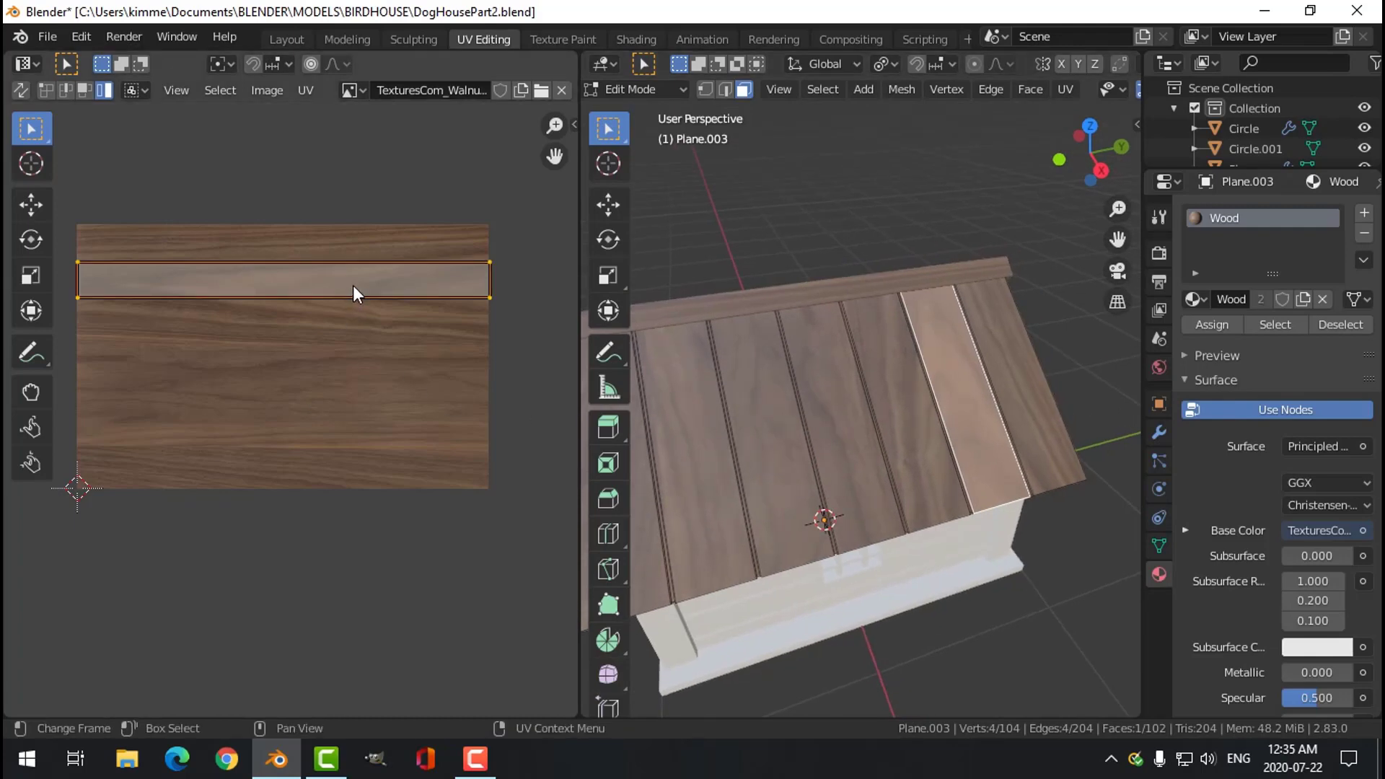
key(g)
key(y)
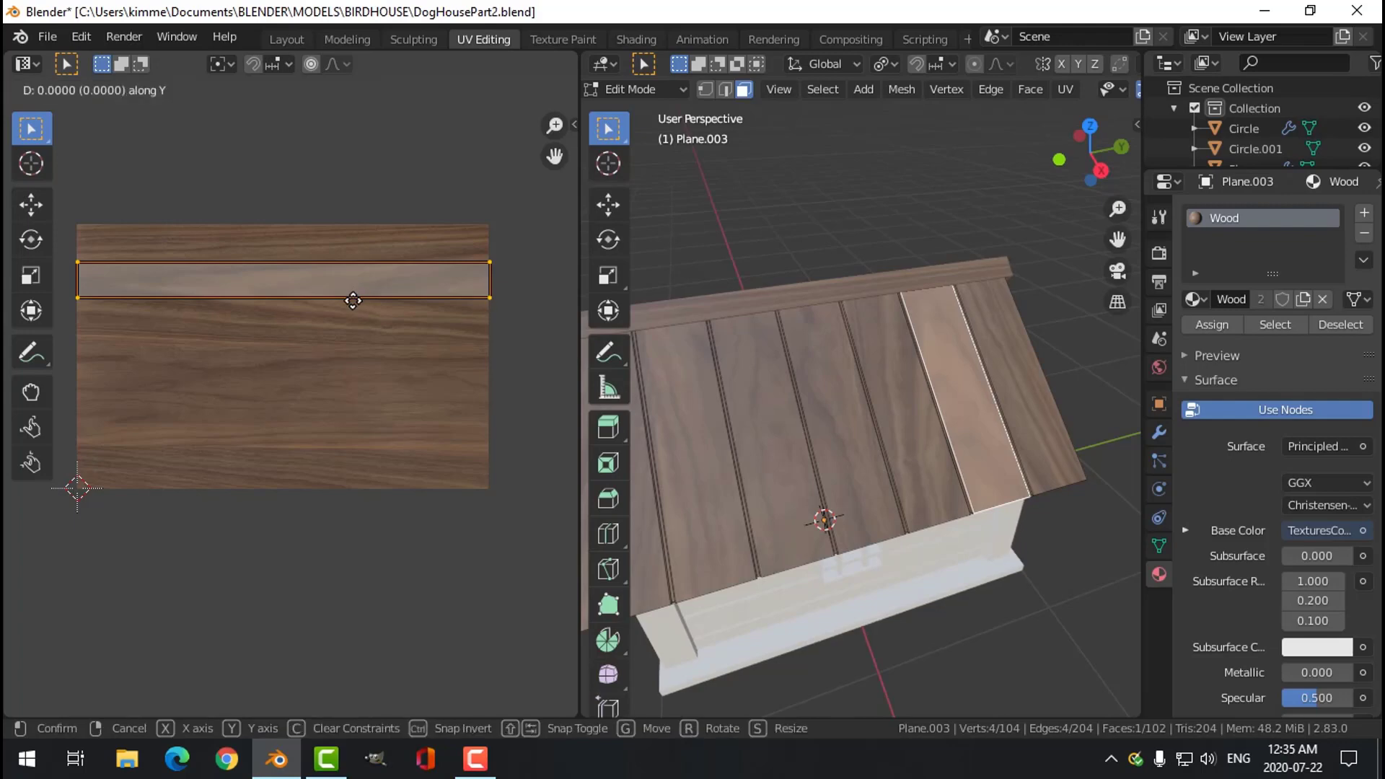
click(350, 329)
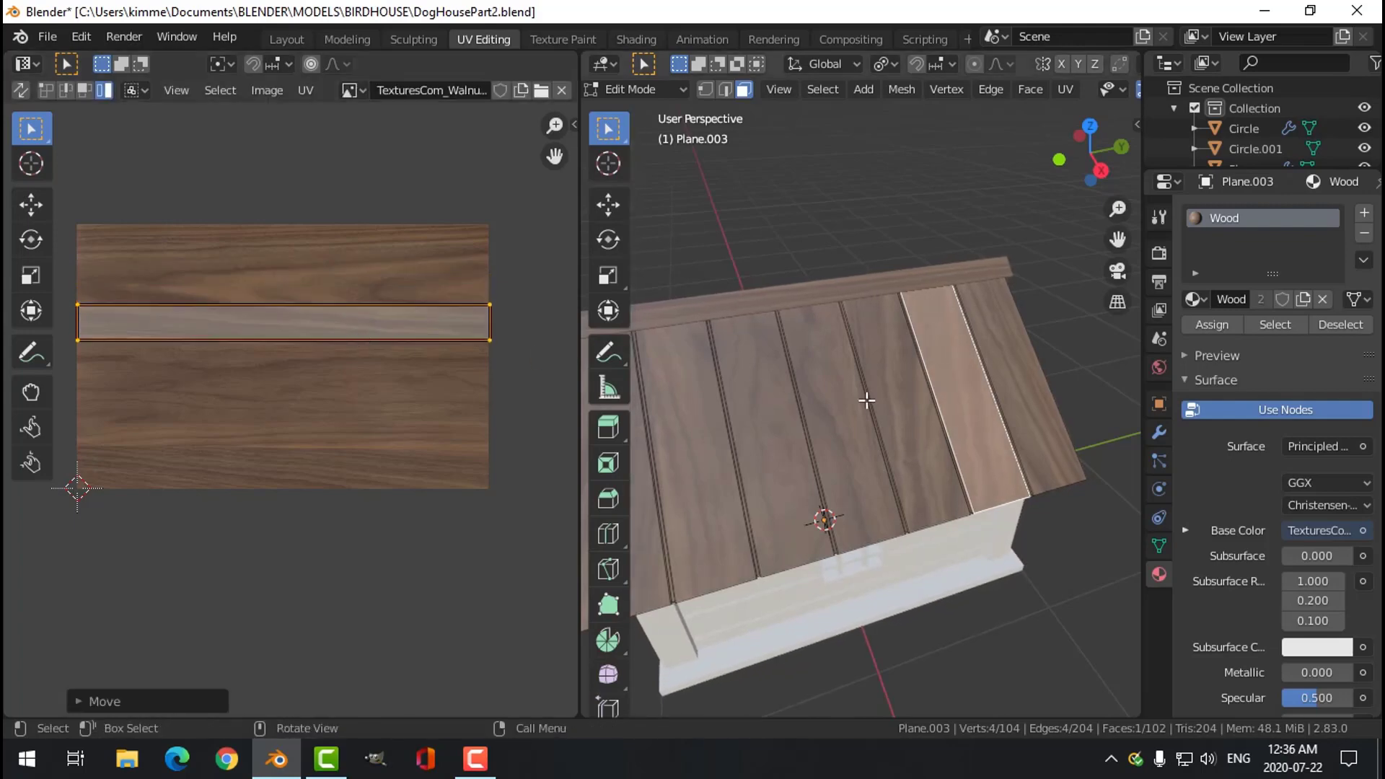
key(alt+a)
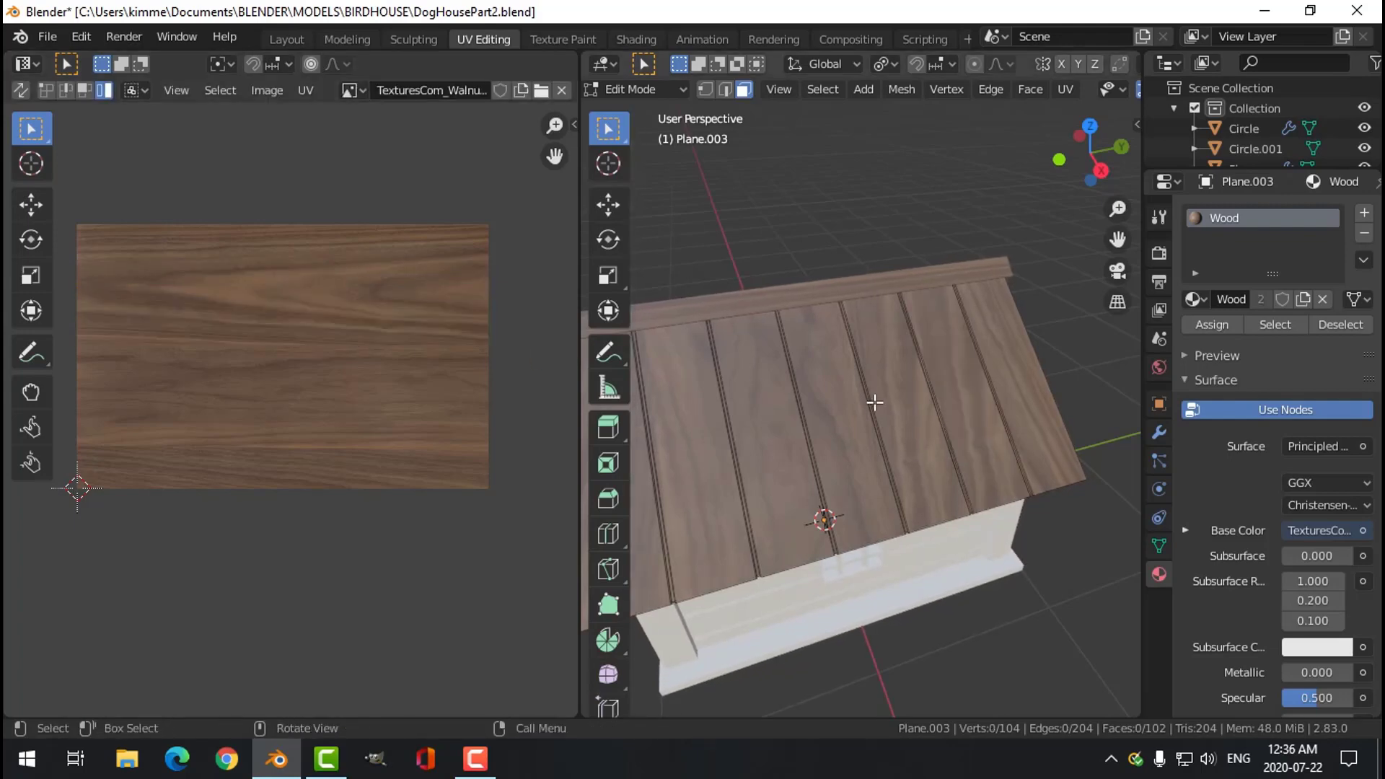
Move a second roof plank's UV strip down along Y for different grain.
click(913, 439)
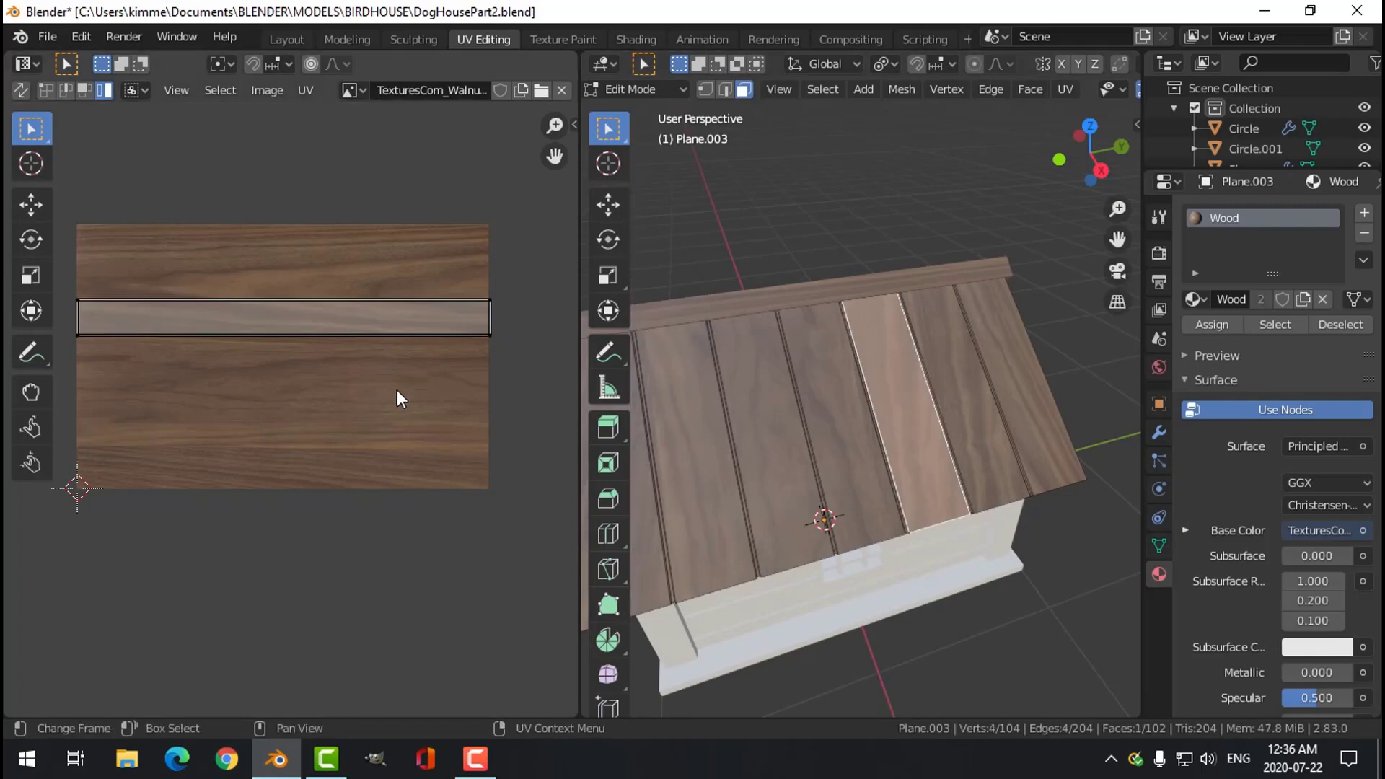
key(a)
key(g)
key(y)
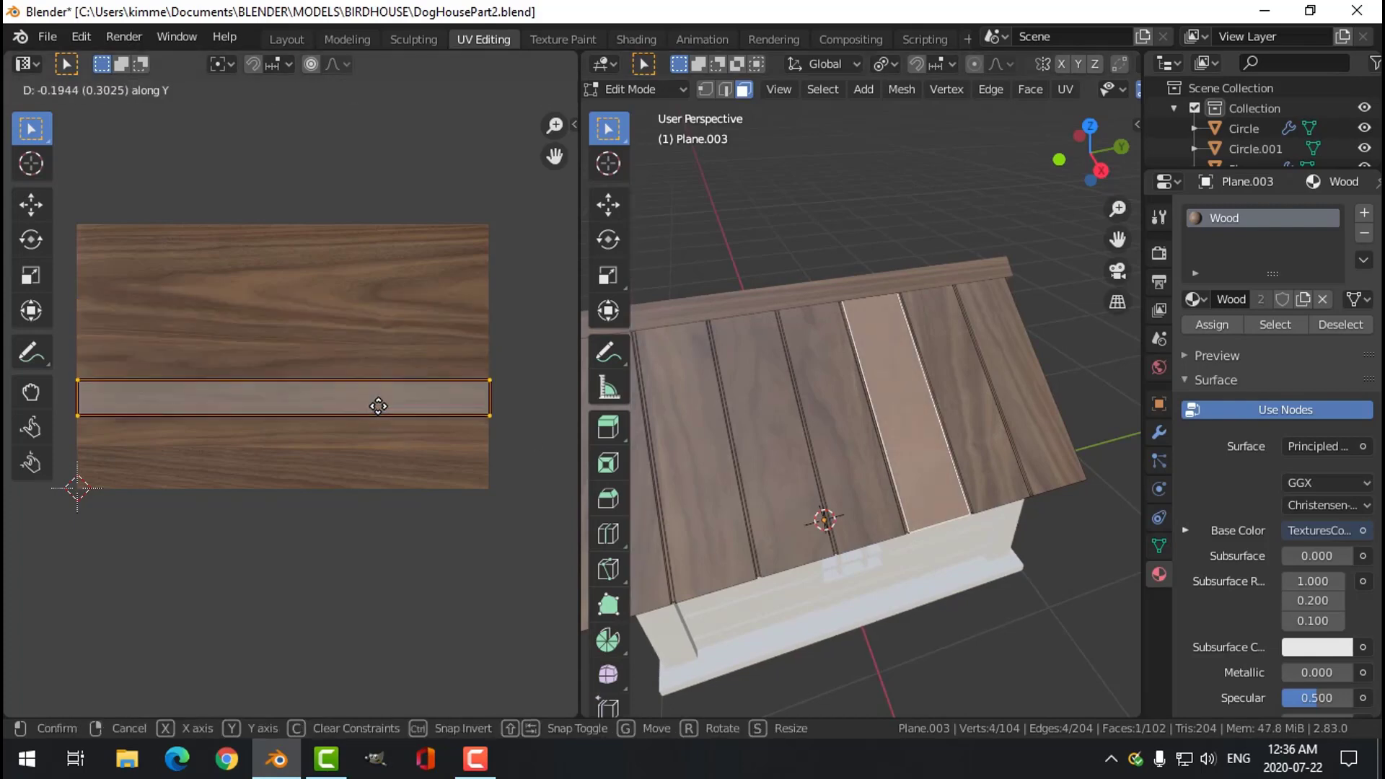
click(377, 406)
key(alt+a)
Offset a third roof plank's UV strip vertically to show another grain area.
middle_drag(908, 411, 754, 354)
click(751, 316)
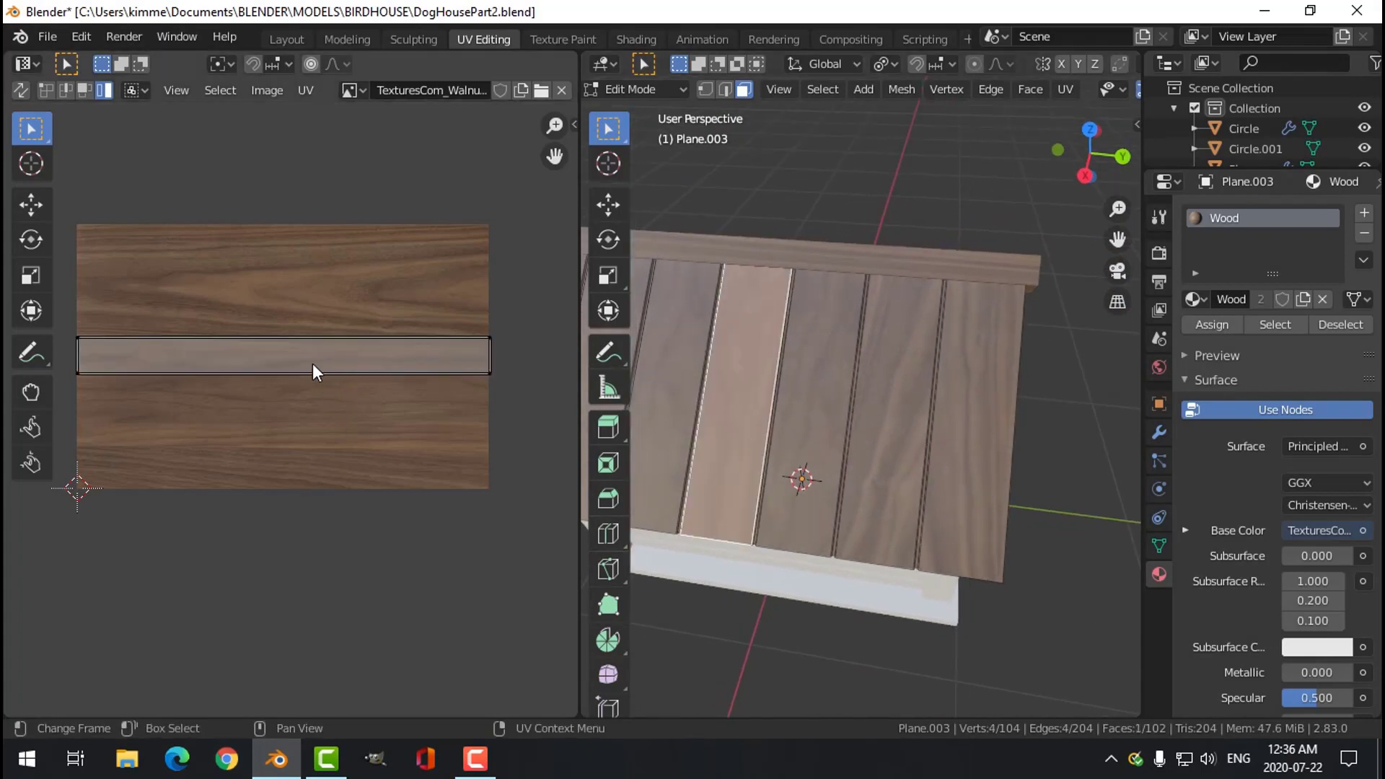
key(a)
key(g)
key(y)
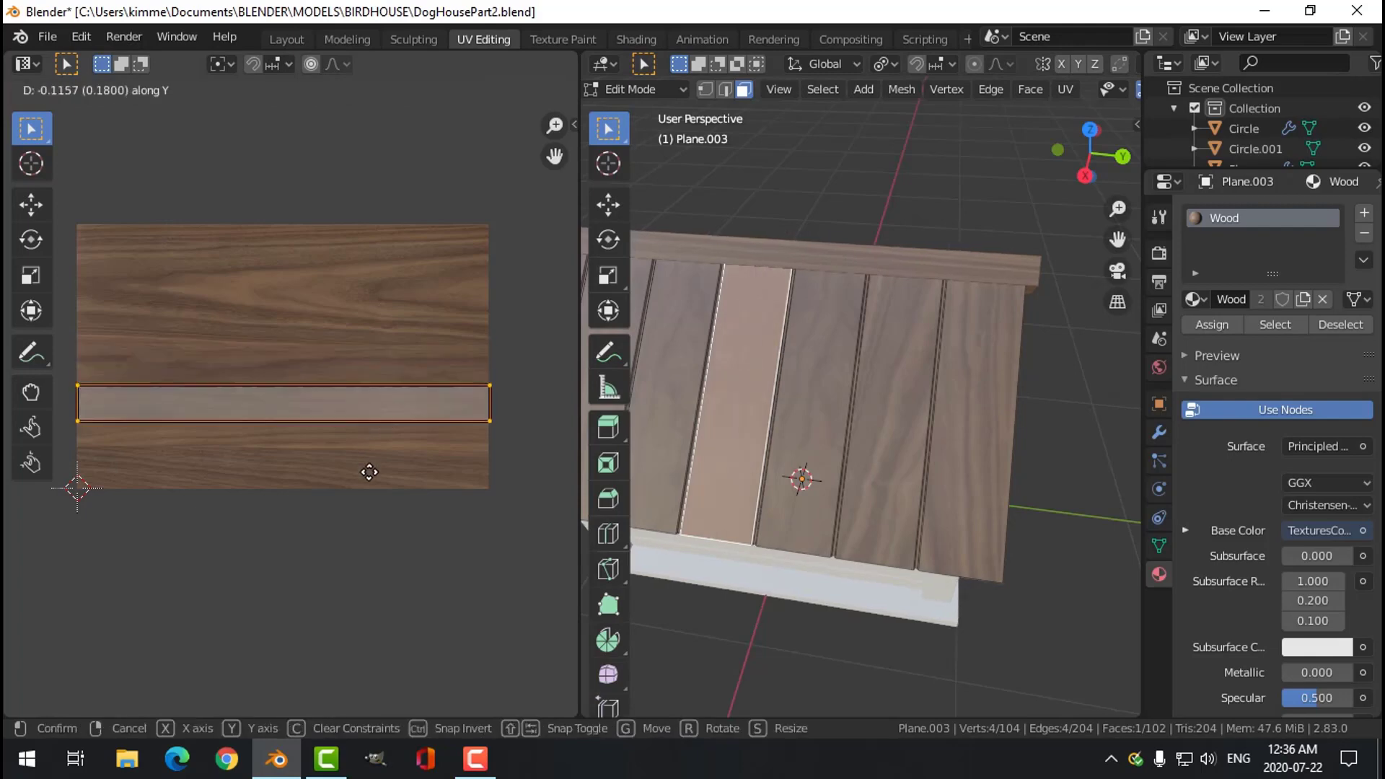
click(368, 469)
key(alt+a)
Leave the roof and open the side wall in Edit Mode to view its UVs.
middle_drag(826, 403, 771, 414)
middle_drag(875, 404, 774, 437)
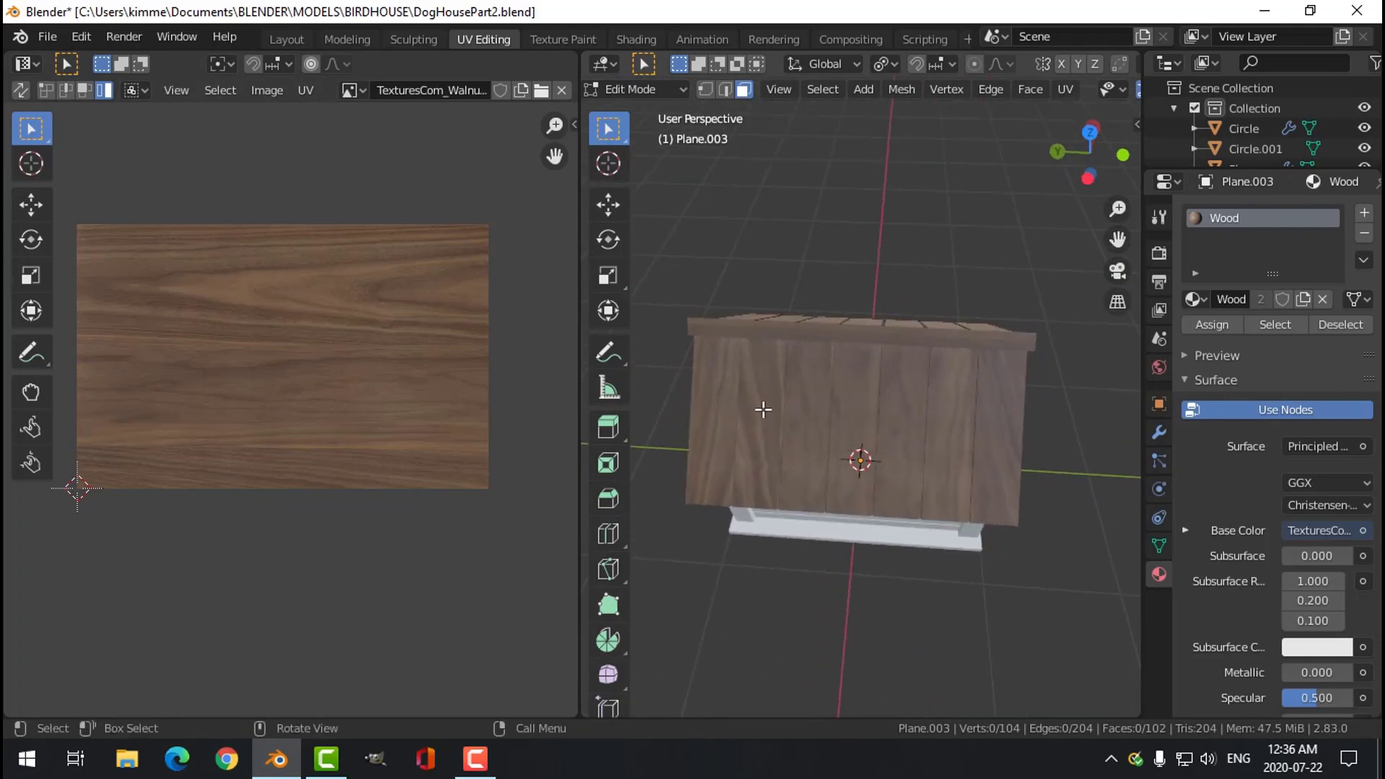
middle_drag(900, 411, 806, 396)
key(Tab)
key(alt+a)
click(807, 395)
key(Tab)
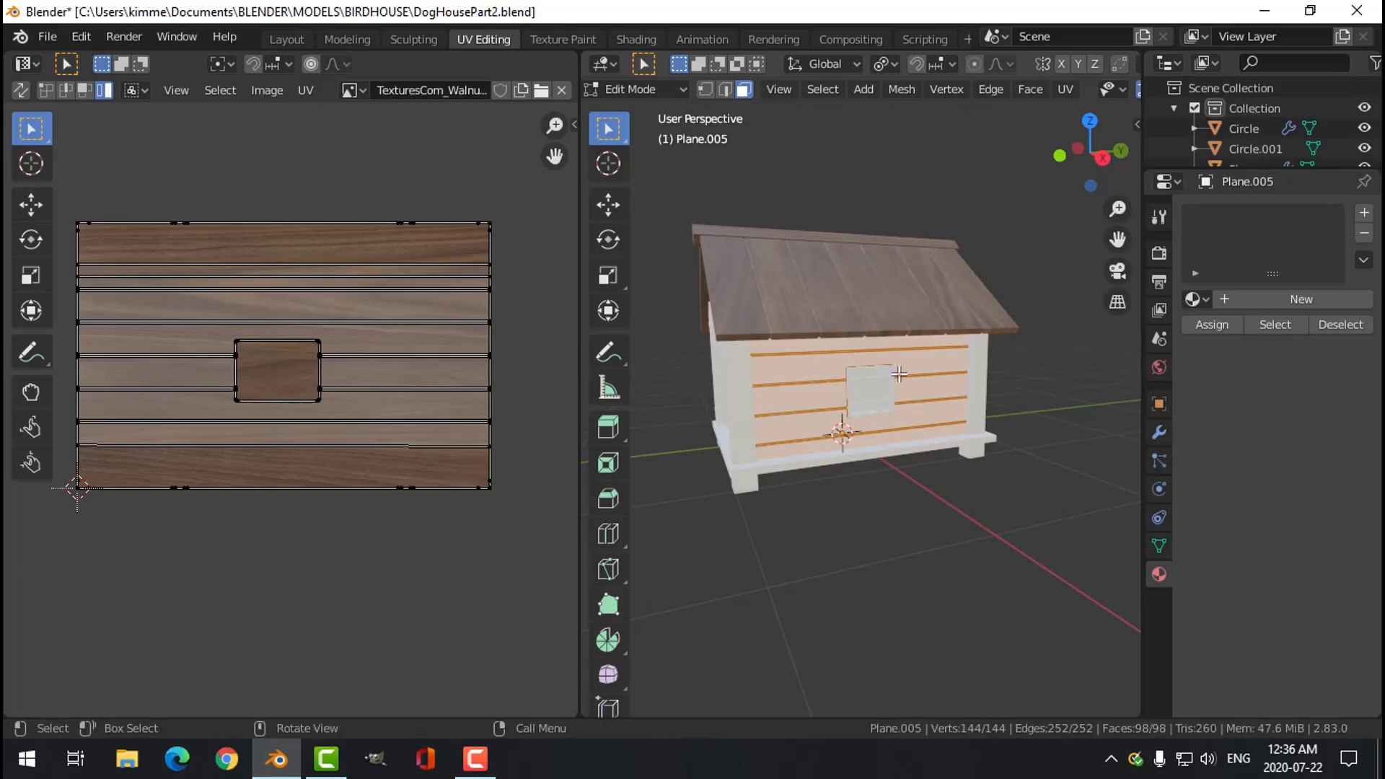
Assign the Wood material to side wall Plane.005, then orbit round to the arched door side.
key(Tab)
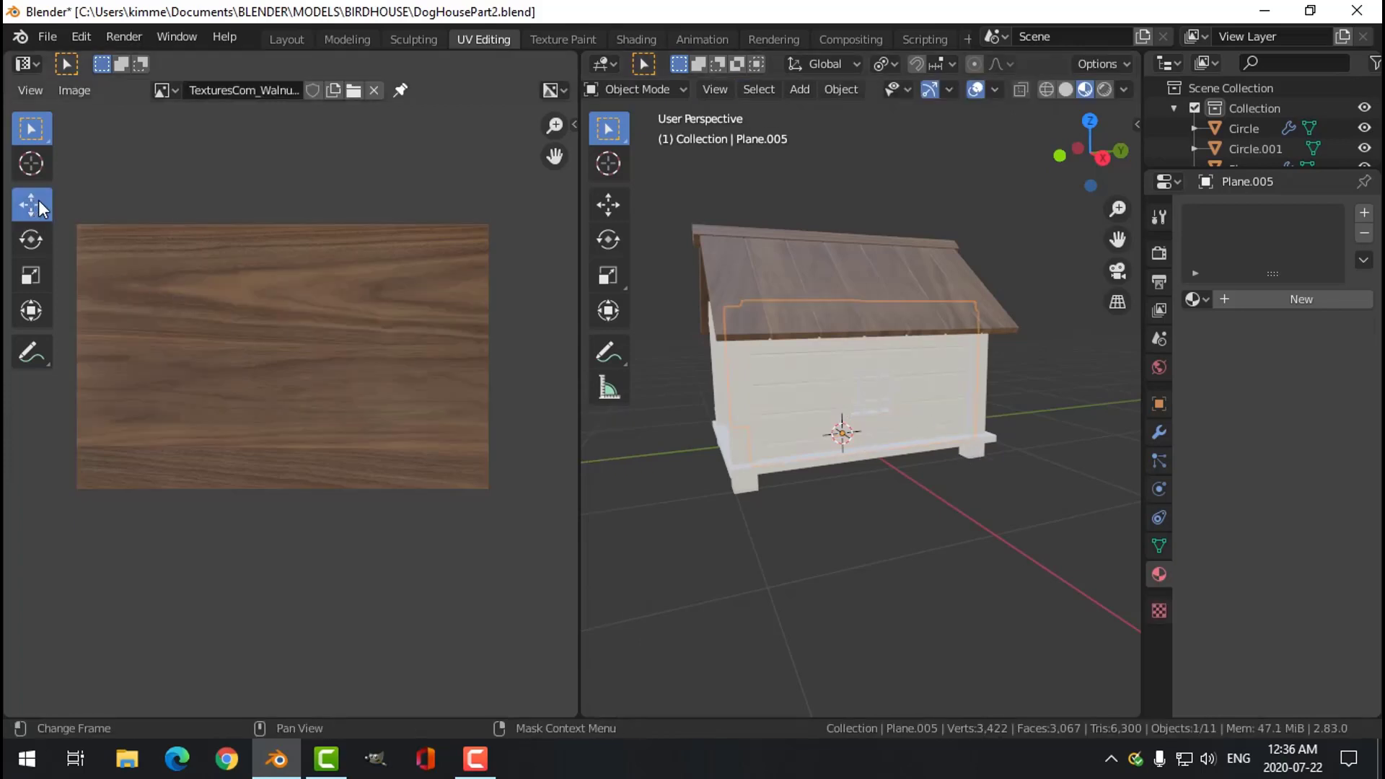
click(1194, 302)
click(1114, 326)
scroll(979, 430, up, 2)
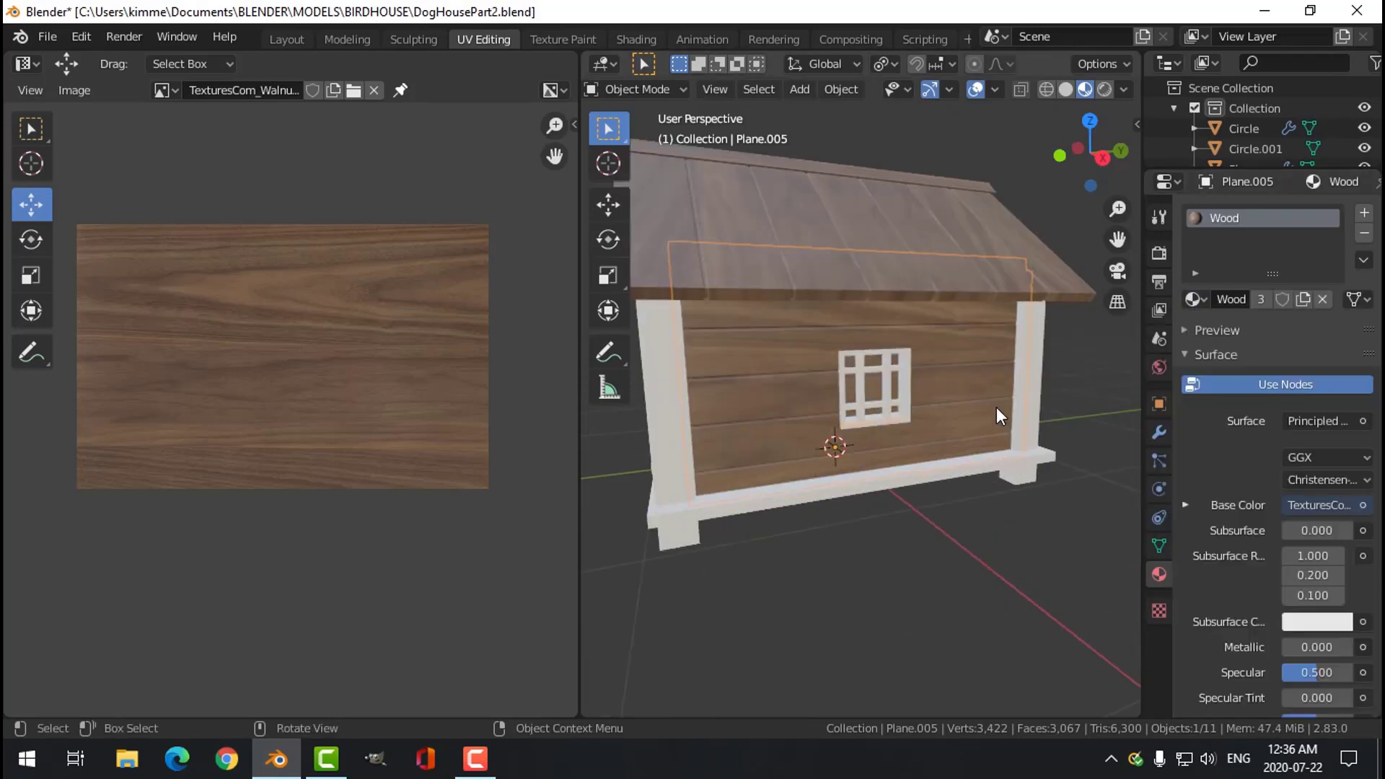
key(alt+a)
middle_drag(988, 374, 1046, 366)
middle_drag(872, 374, 959, 393)
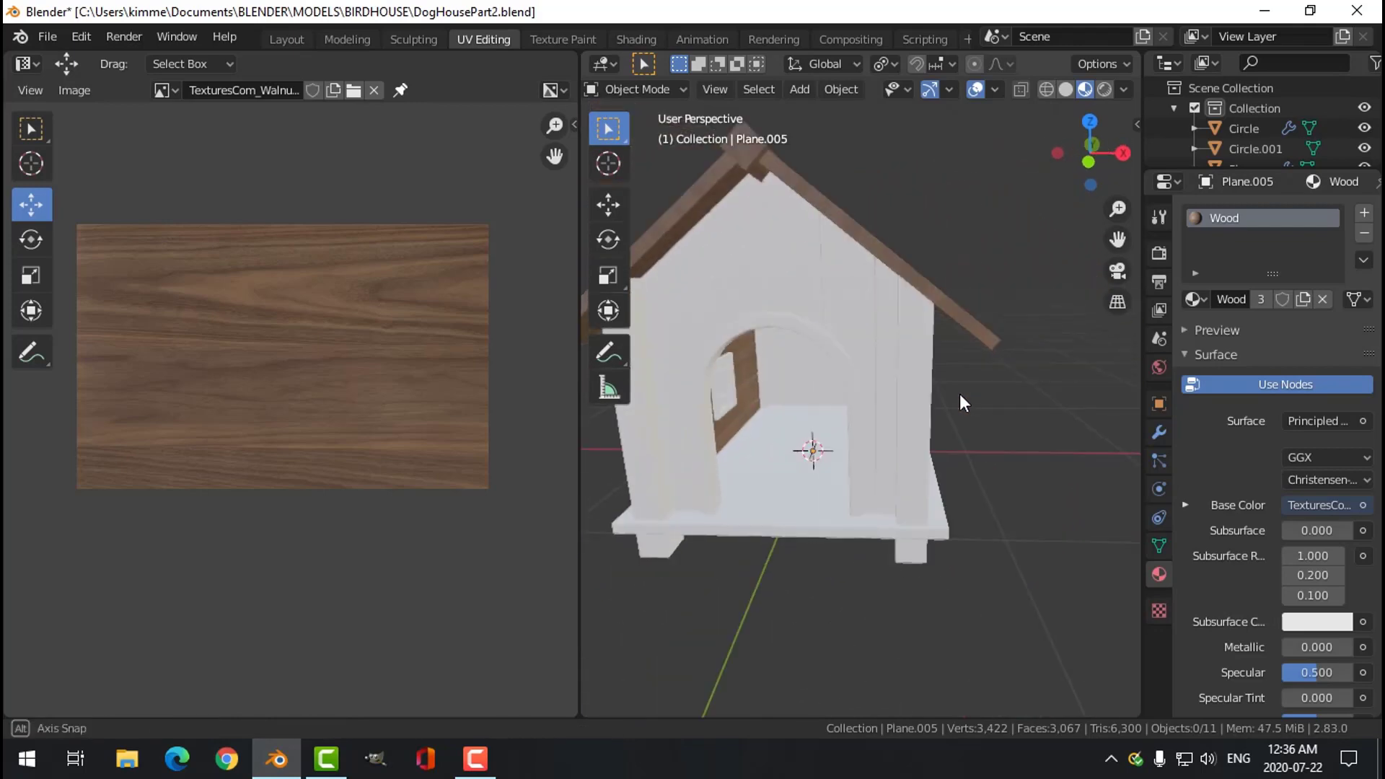
Apply the Wood material to the arched front wall.
click(767, 255)
click(1192, 299)
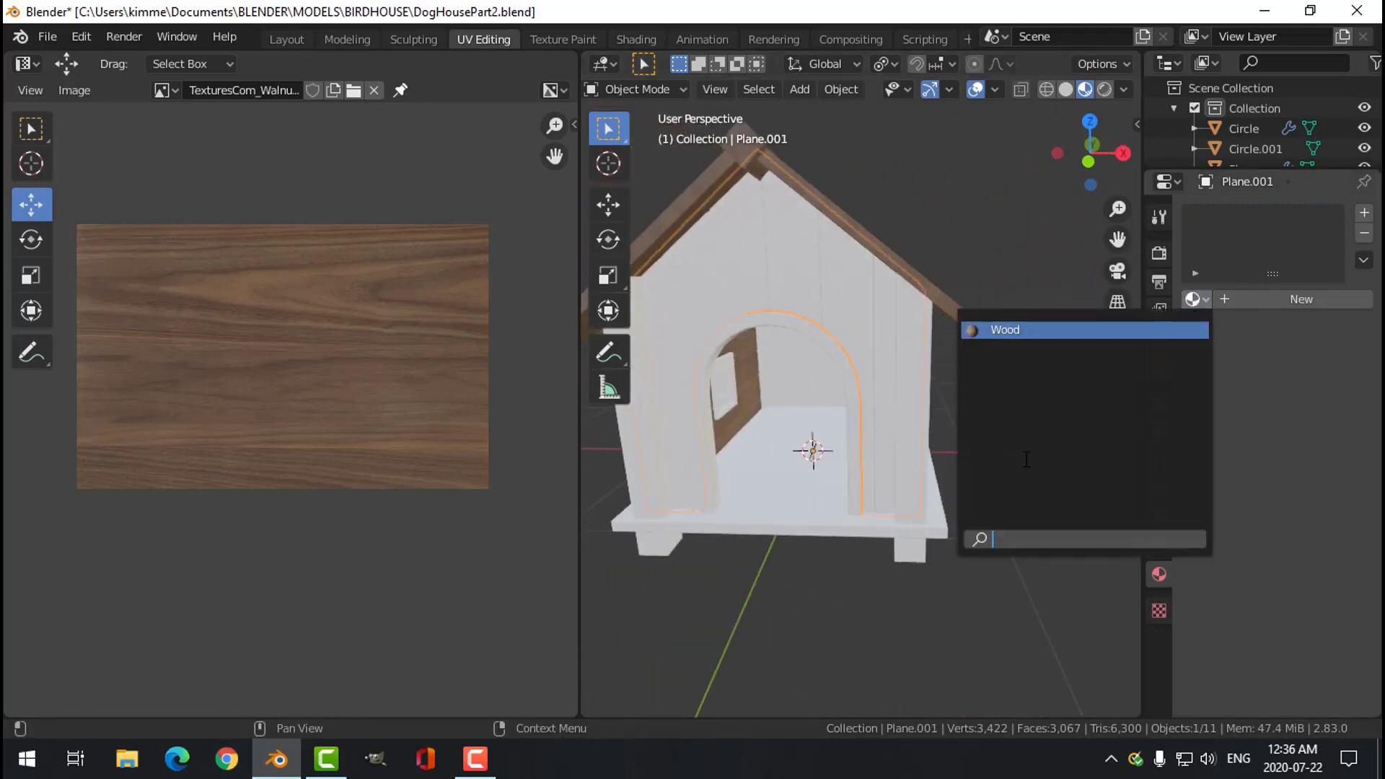
click(1018, 330)
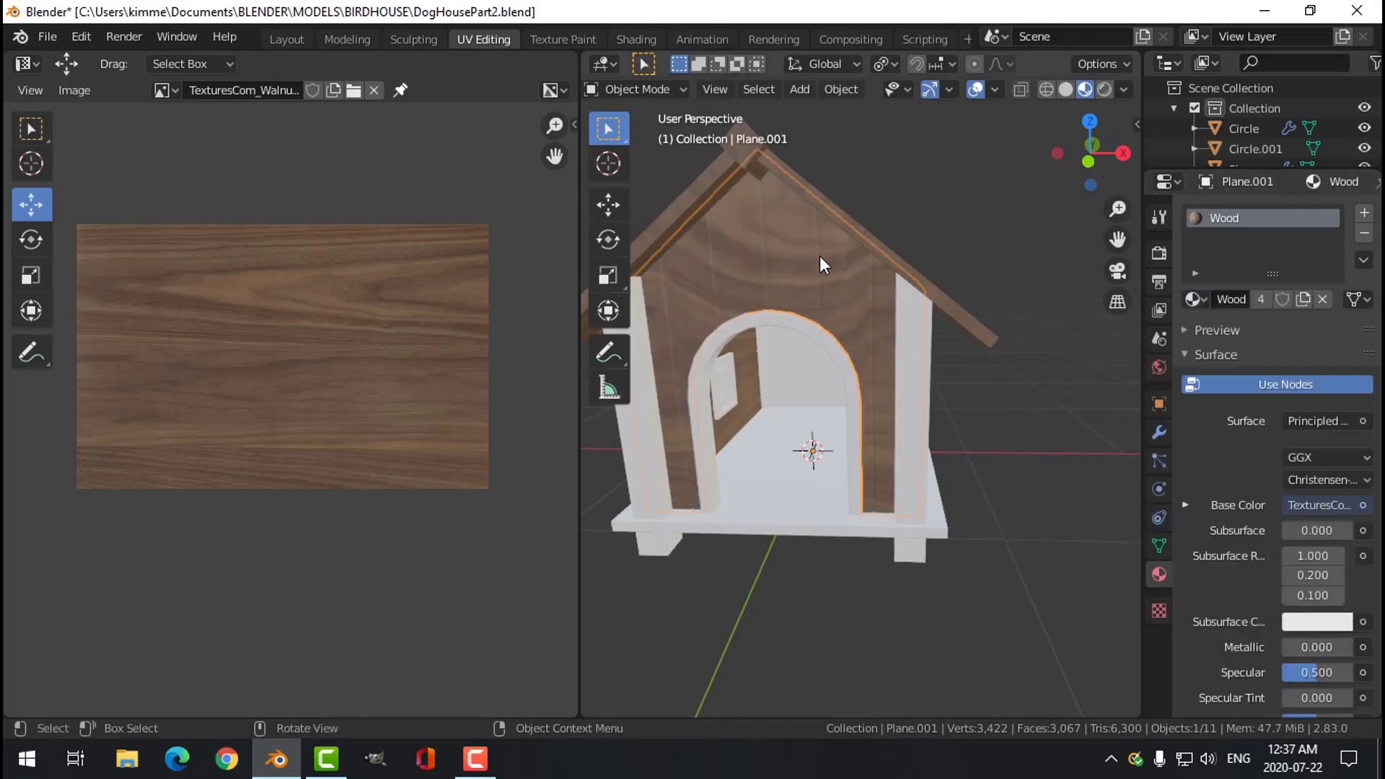
key(alt+a)
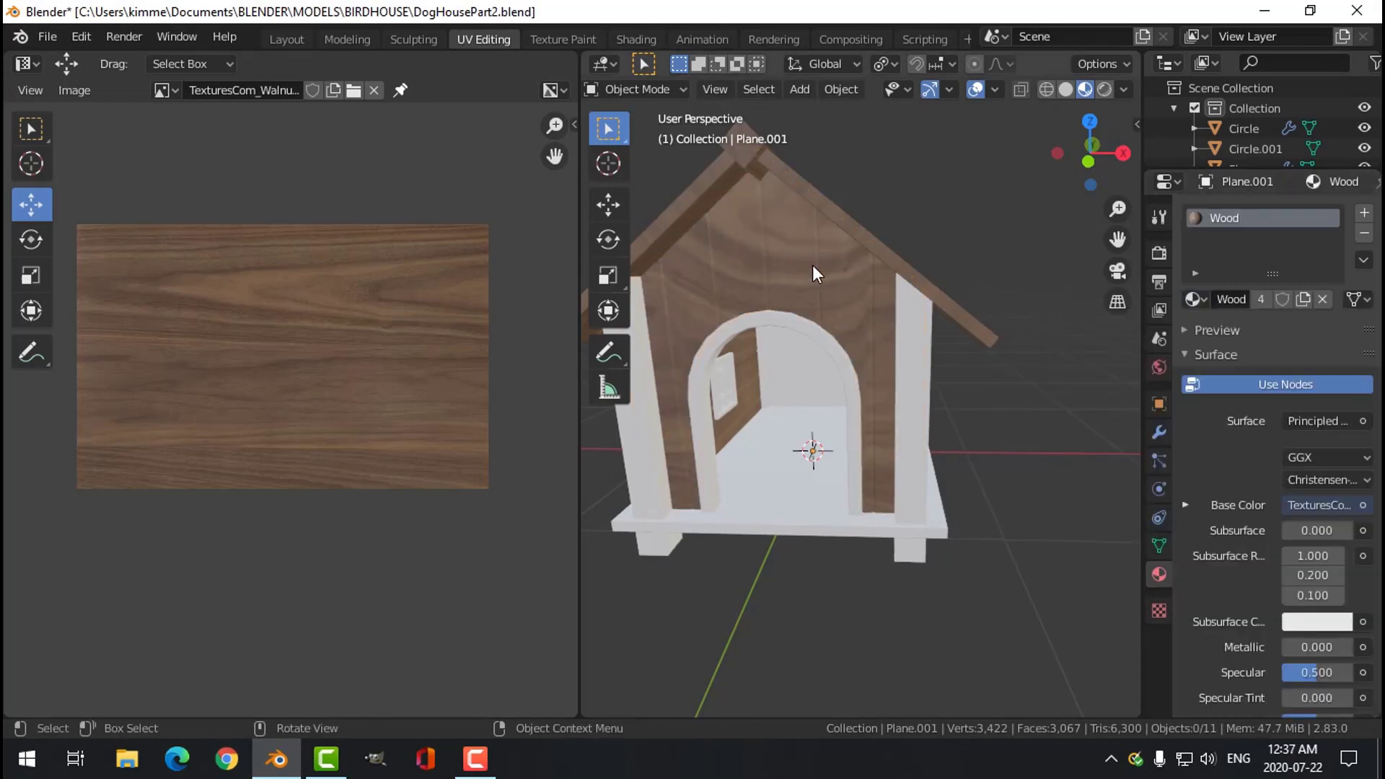
Move one front-wall board's UV island to a new spot on the wood texture.
click(797, 249)
key(Tab)
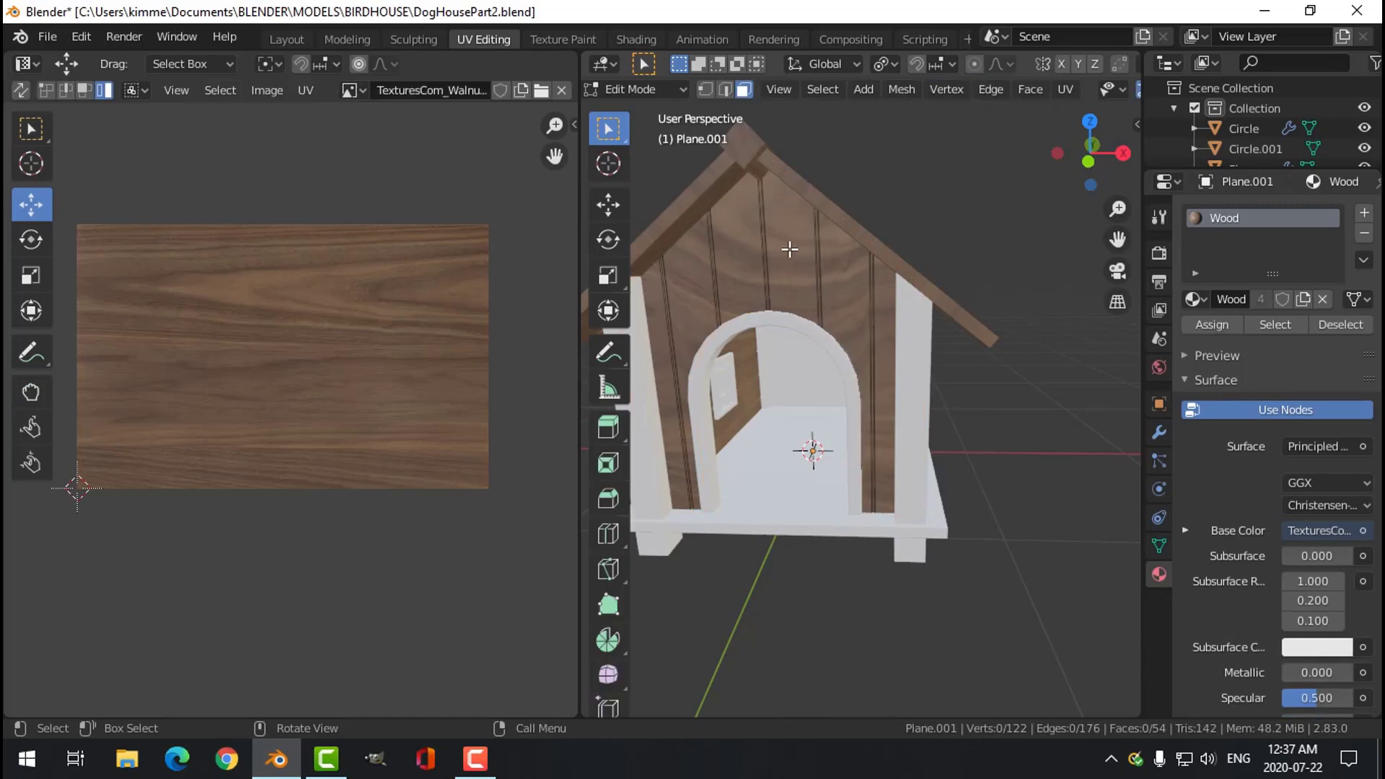
click(791, 256)
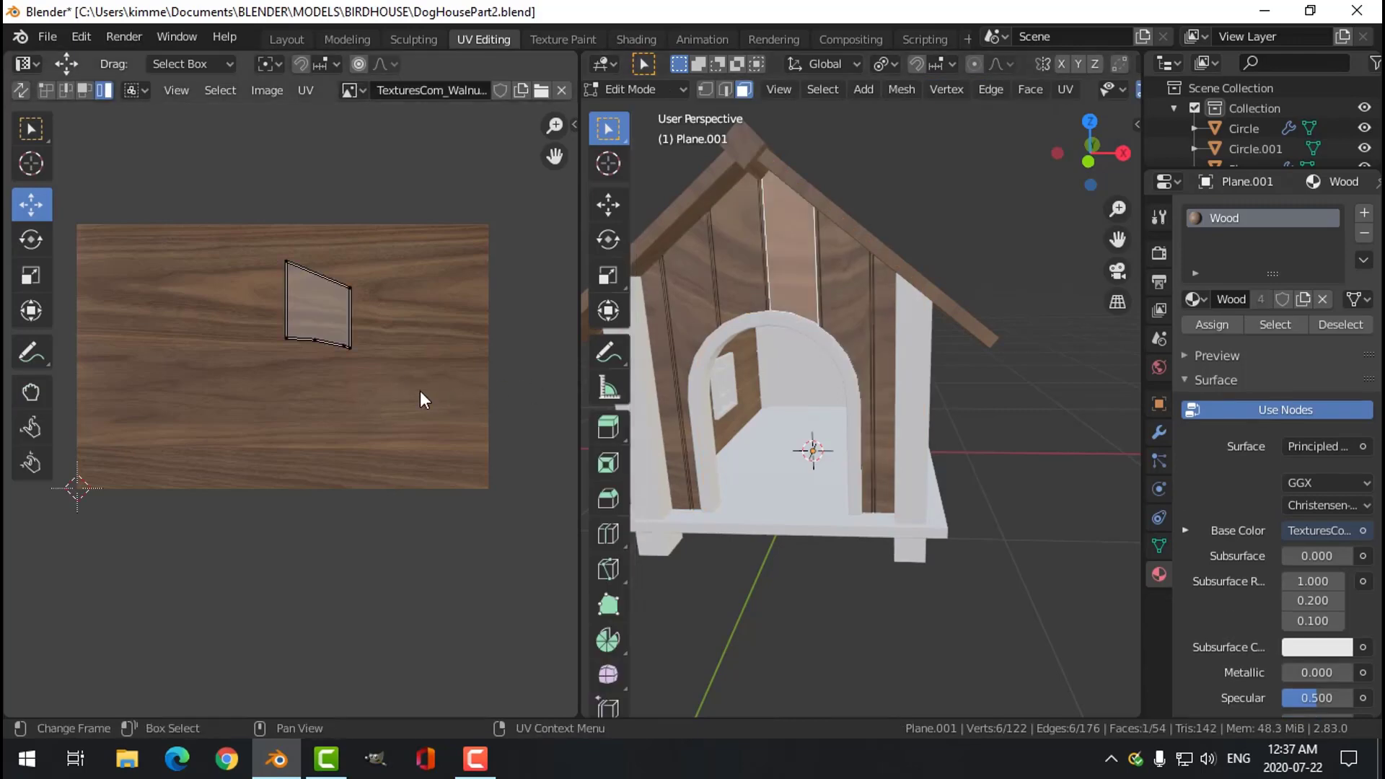
click(327, 314)
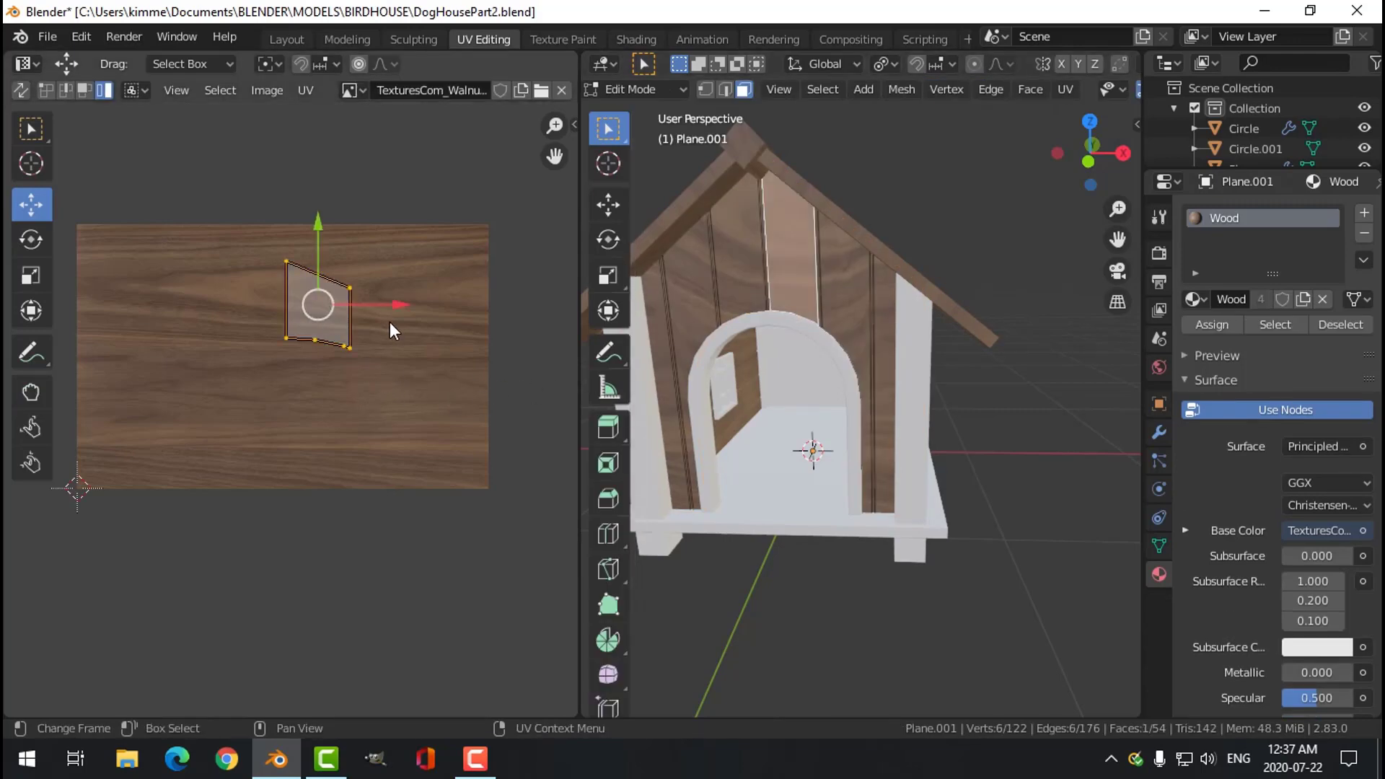
key(g)
click(399, 377)
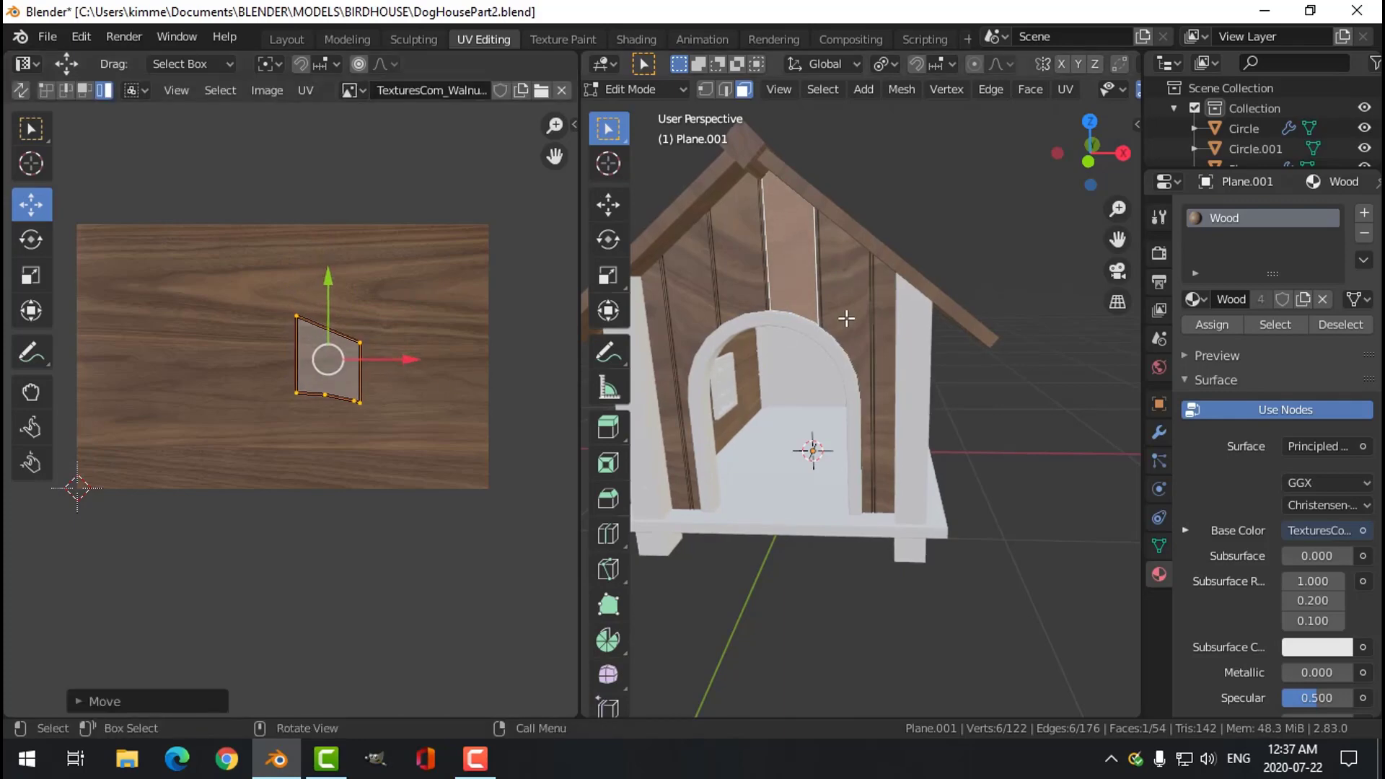
key(alt+a)
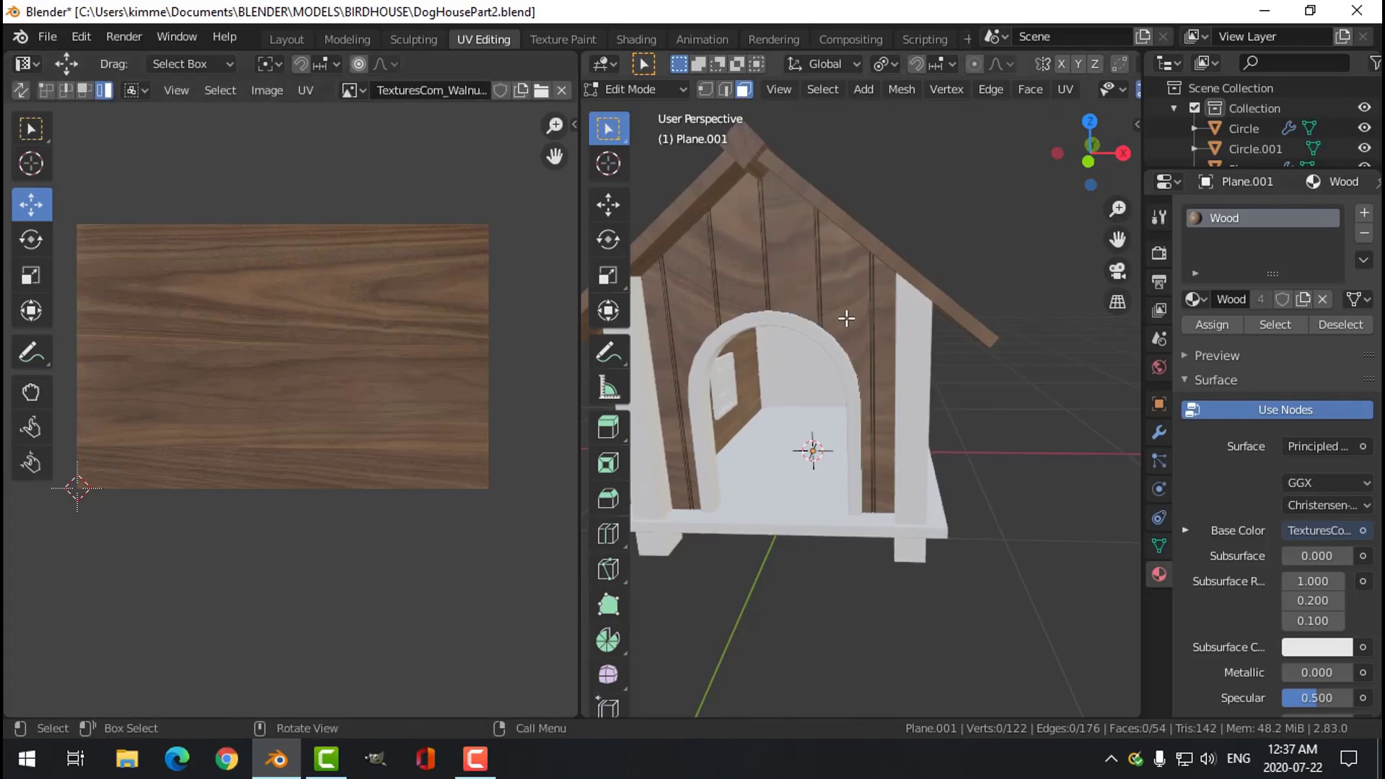
Reposition the UV islands of two more wall boards for varied grain.
middle_drag(848, 318, 848, 337)
click(813, 308)
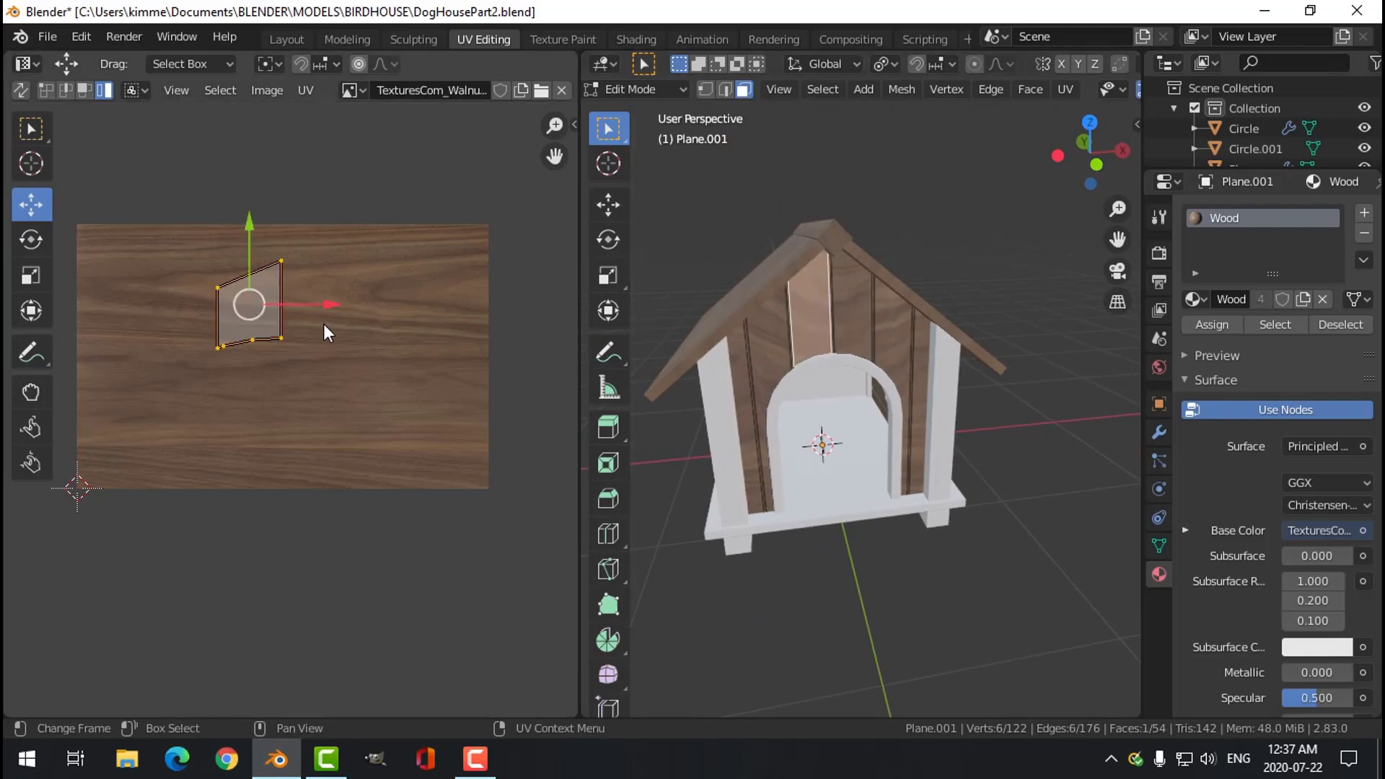
key(g)
click(266, 396)
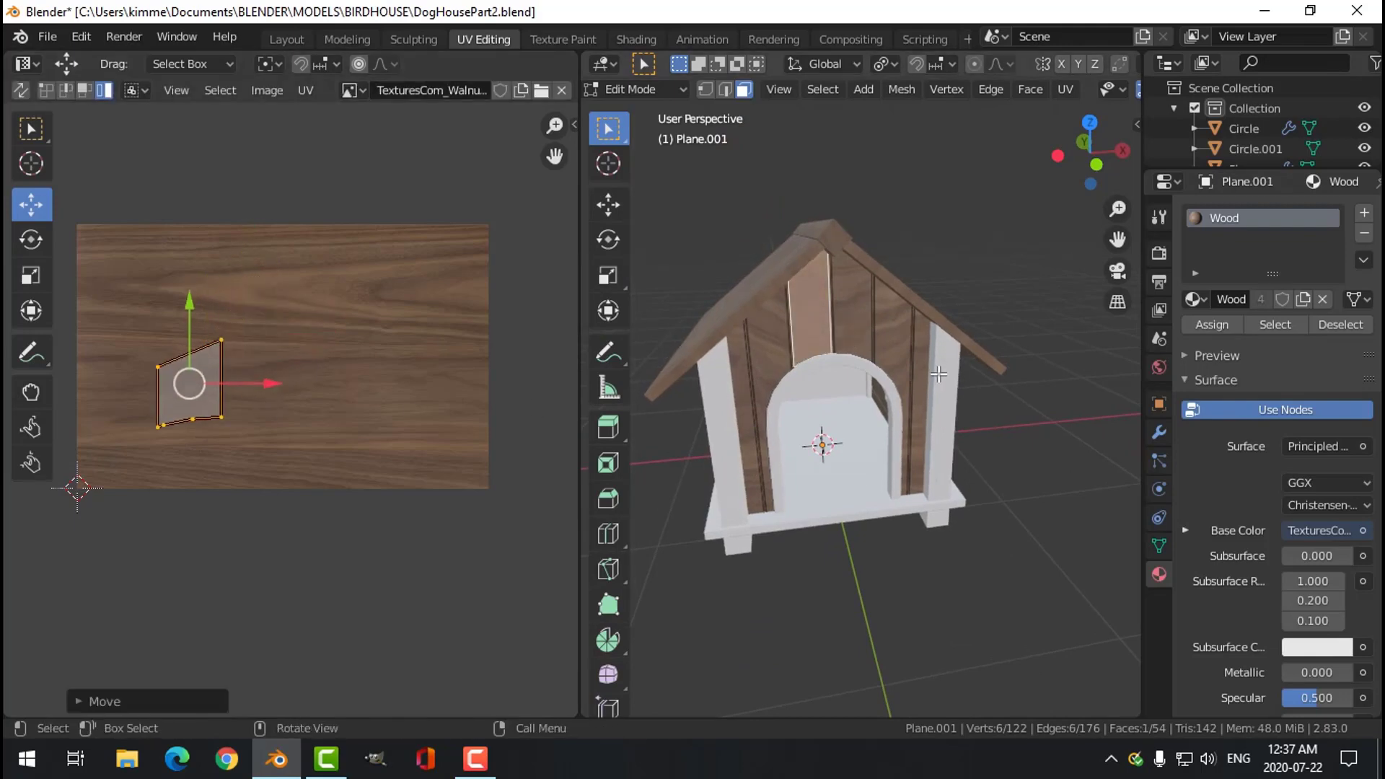
key(alt+a)
middle_drag(868, 374, 841, 377)
scroll(828, 325, up, 3)
click(797, 325)
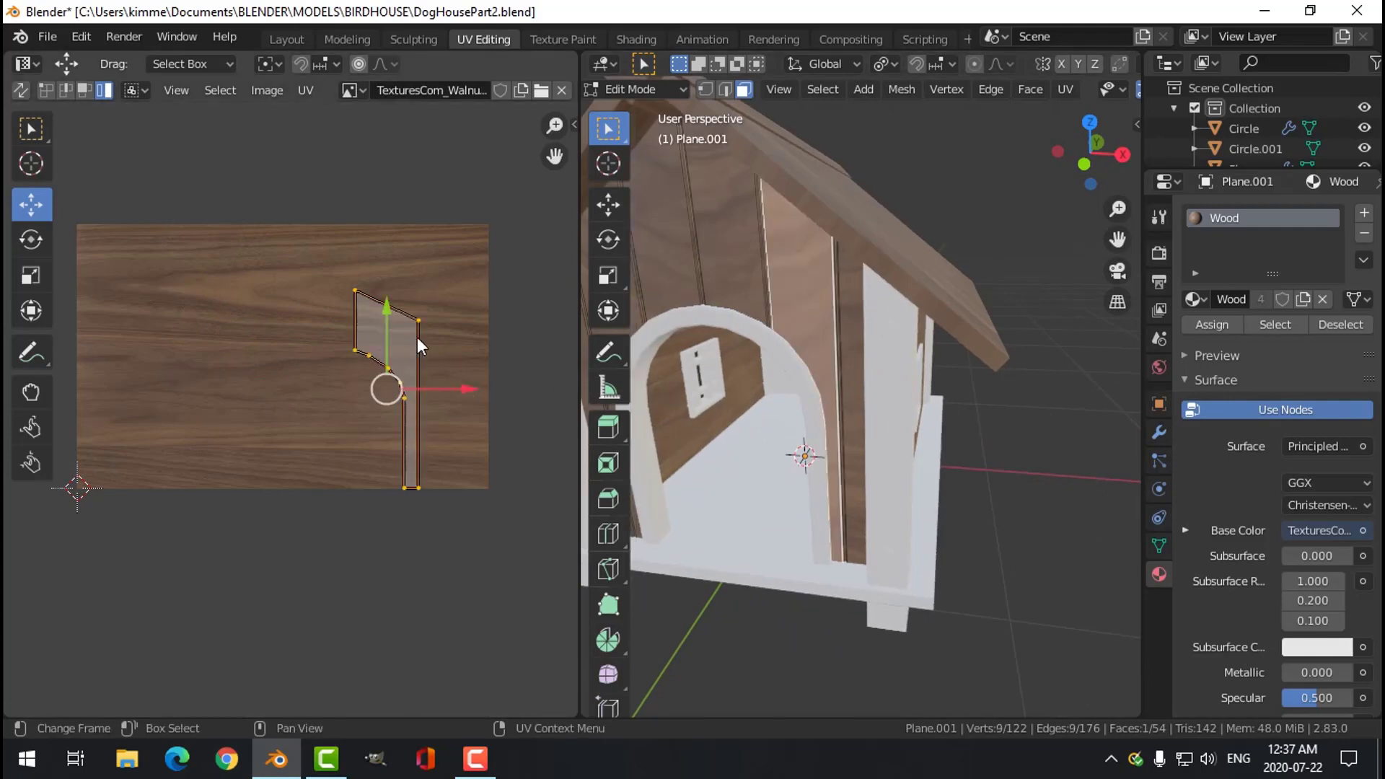
key(g)
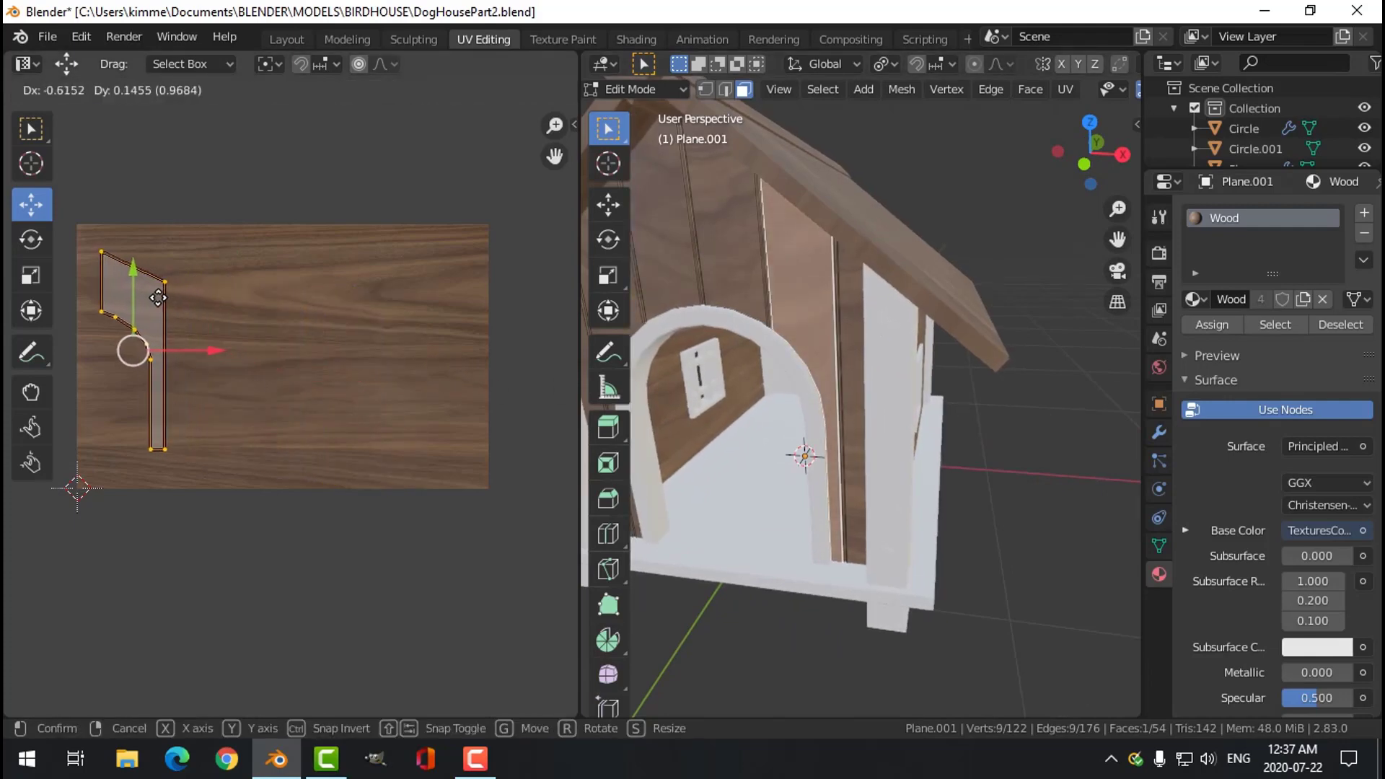
click(157, 298)
key(alt+a)
Shift two back-wall plank UV islands, including the centre plank, then return to Object Mode.
middle_drag(822, 310, 829, 278)
click(828, 274)
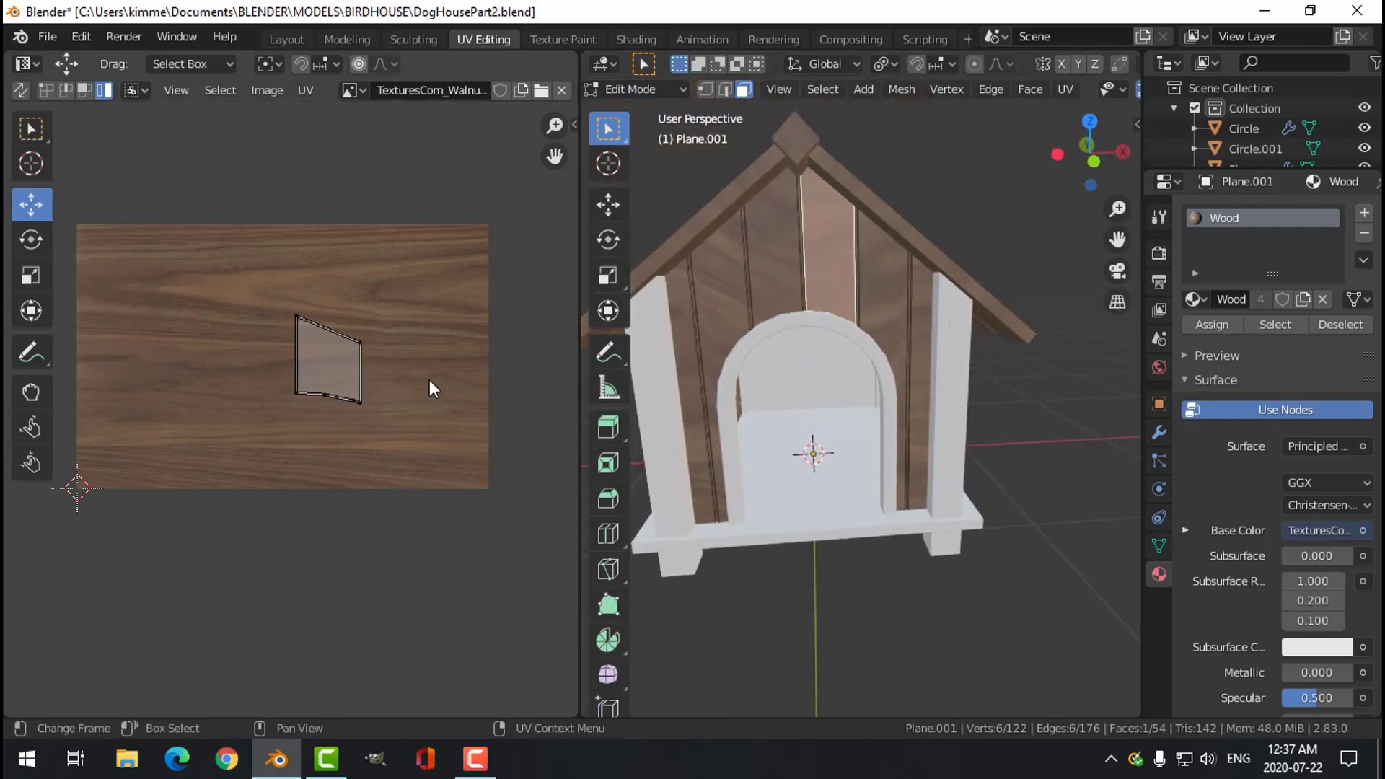
key(g)
click(358, 392)
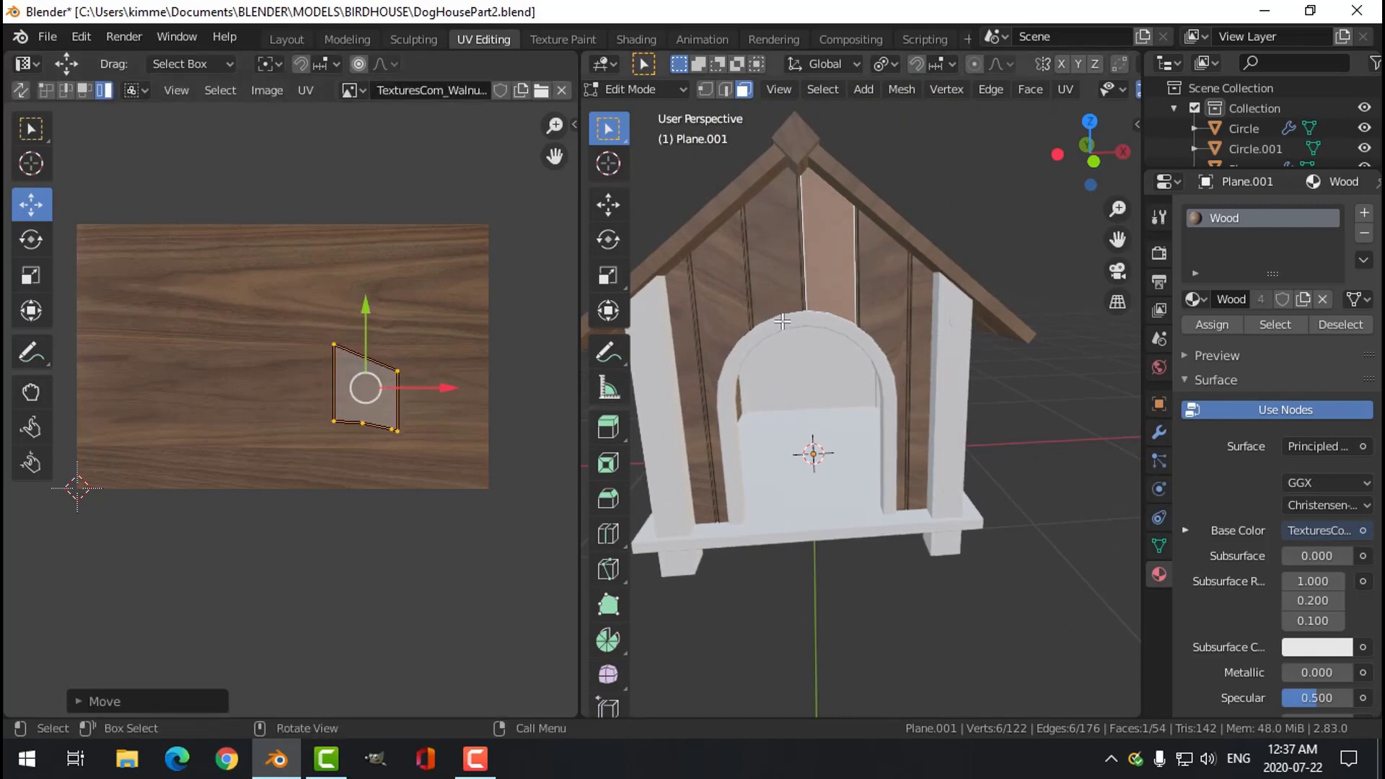
key(alt+a)
click(829, 282)
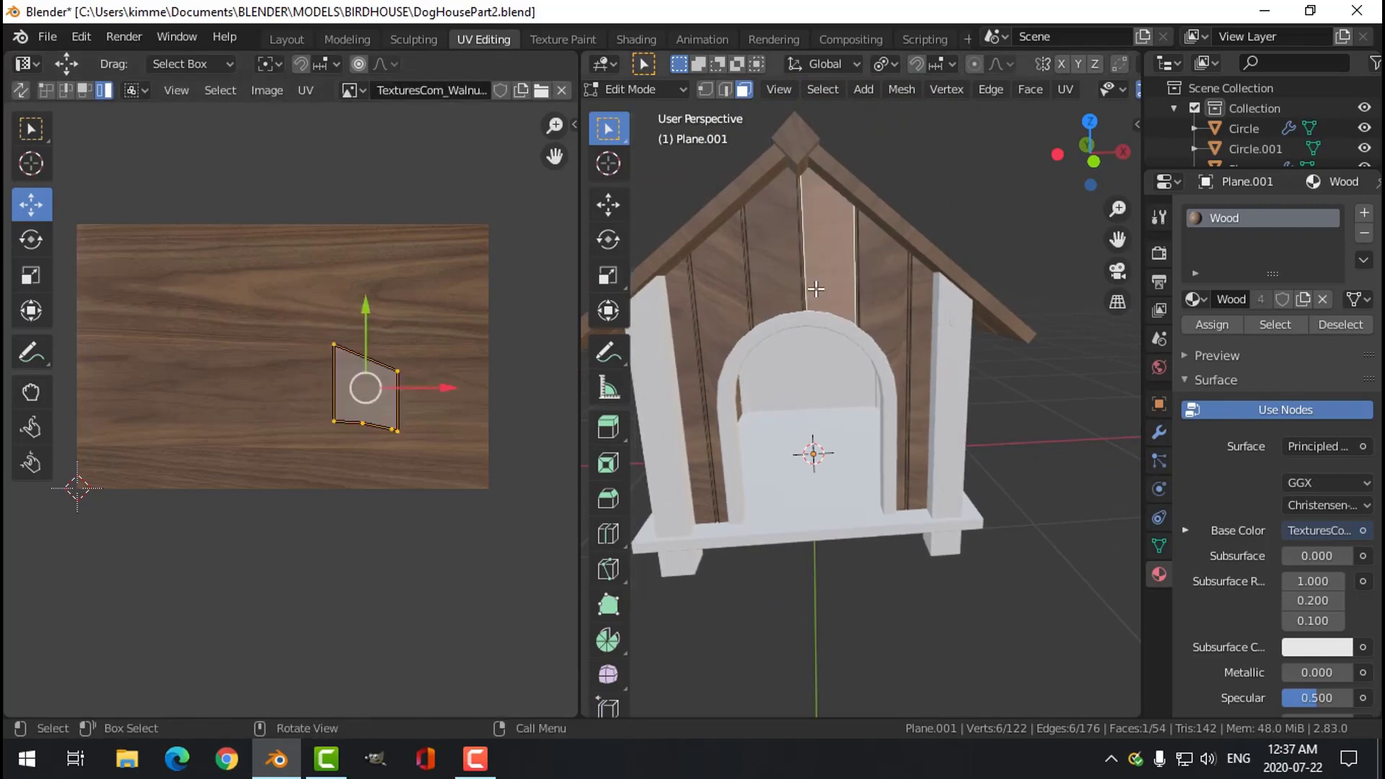
key(g)
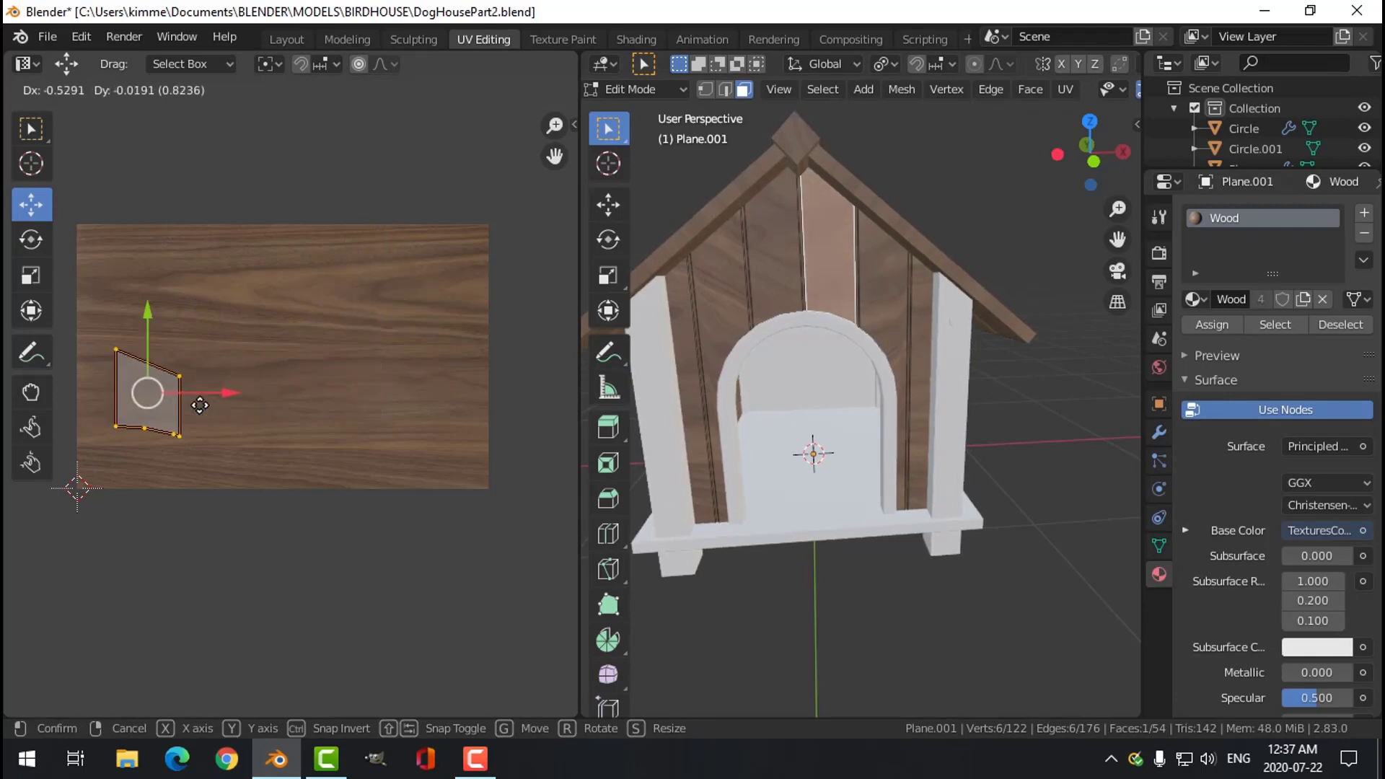
click(200, 403)
key(alt+a)
key(Tab)
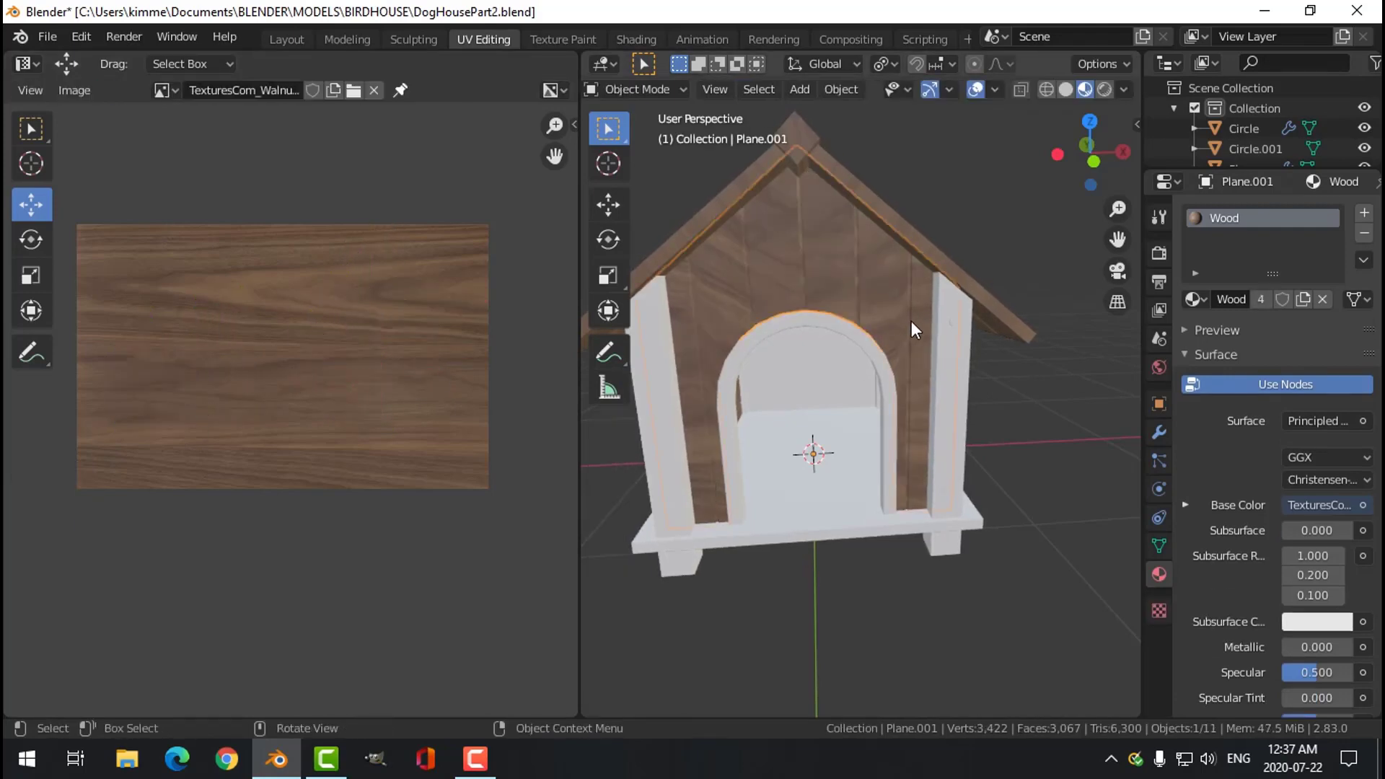
middle_drag(914, 328, 915, 371)
Give the bare side wall (Plane.004) the Wood material so its planks show walnut grain.
click(863, 348)
key(Tab)
key(a)
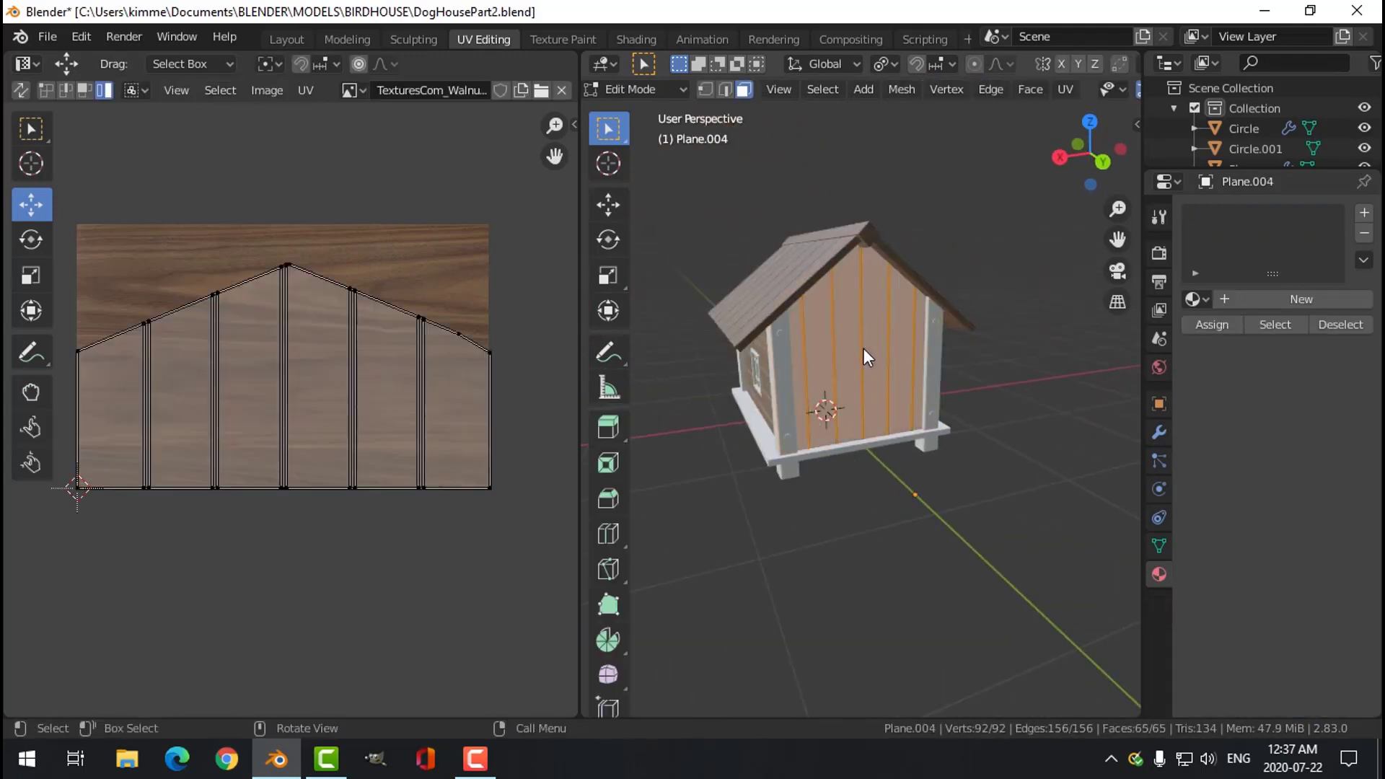
scroll(909, 414, up, 2)
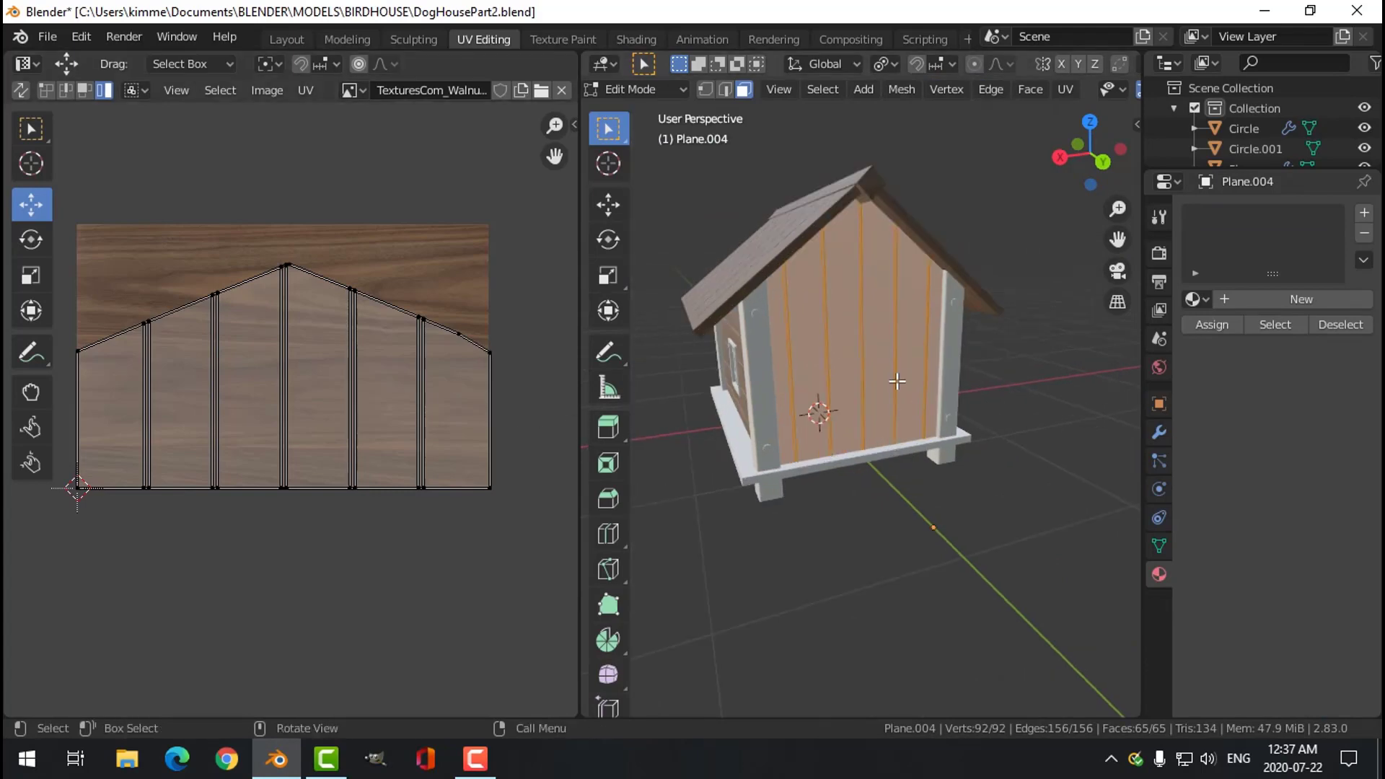
key(alt+a)
key(Tab)
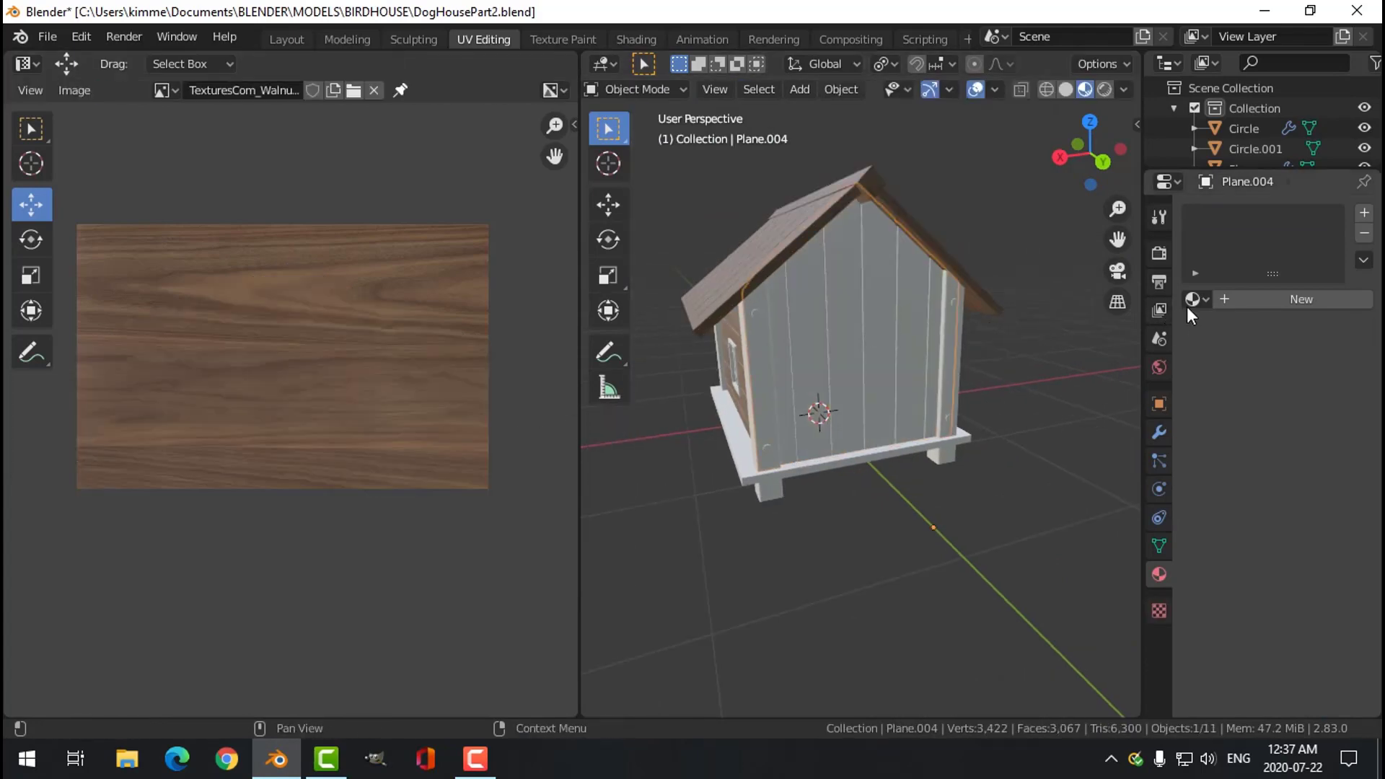
click(1194, 298)
click(1070, 331)
middle_drag(938, 328, 850, 346)
Apply the Wood material to the dog house floor plane.
click(875, 355)
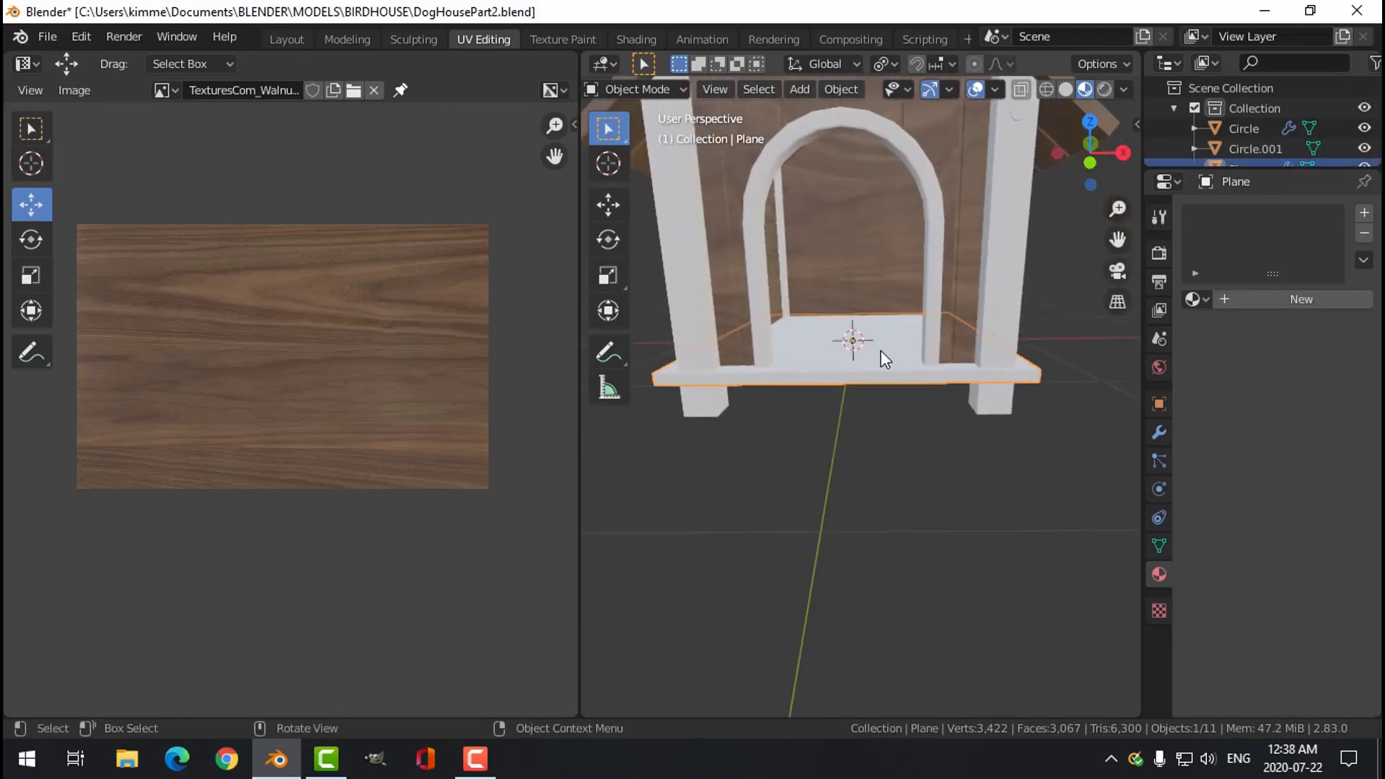
key(Tab)
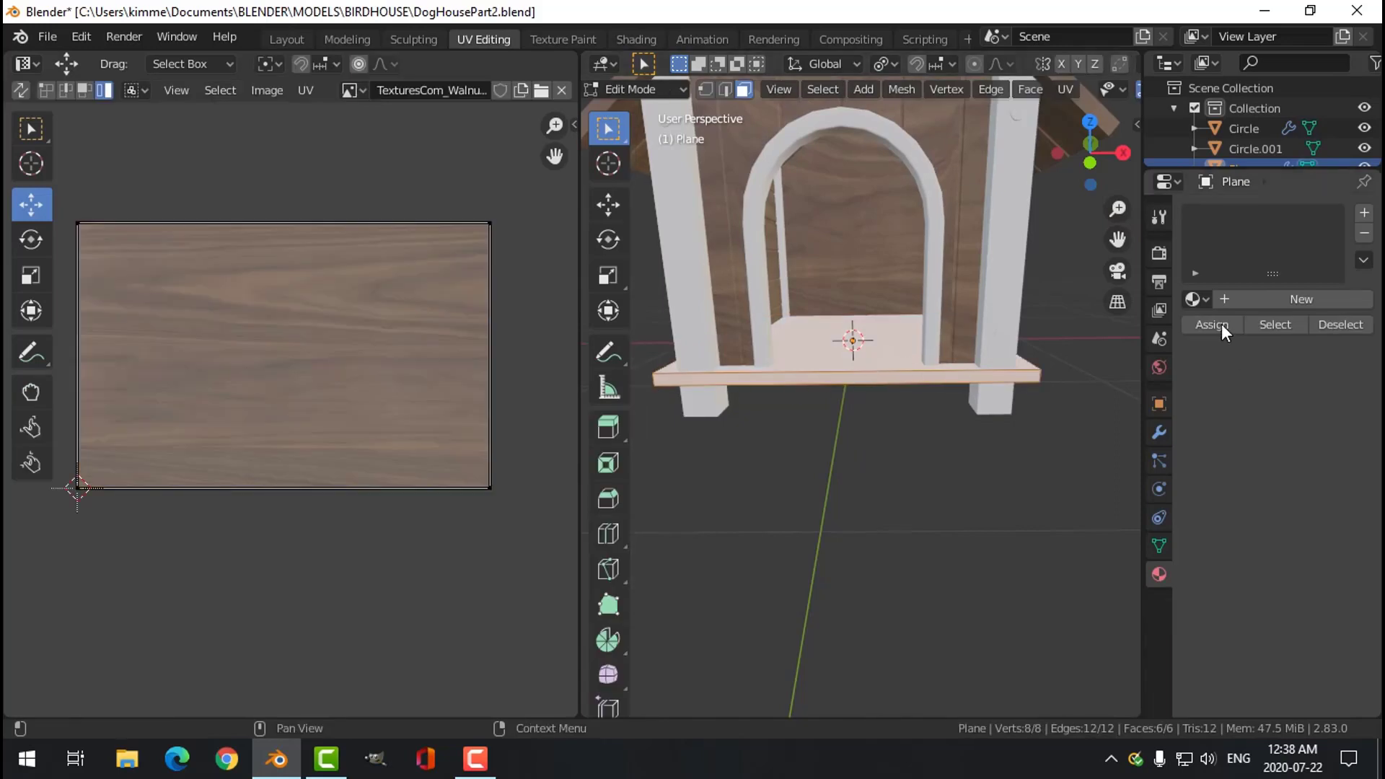
click(1193, 299)
click(998, 321)
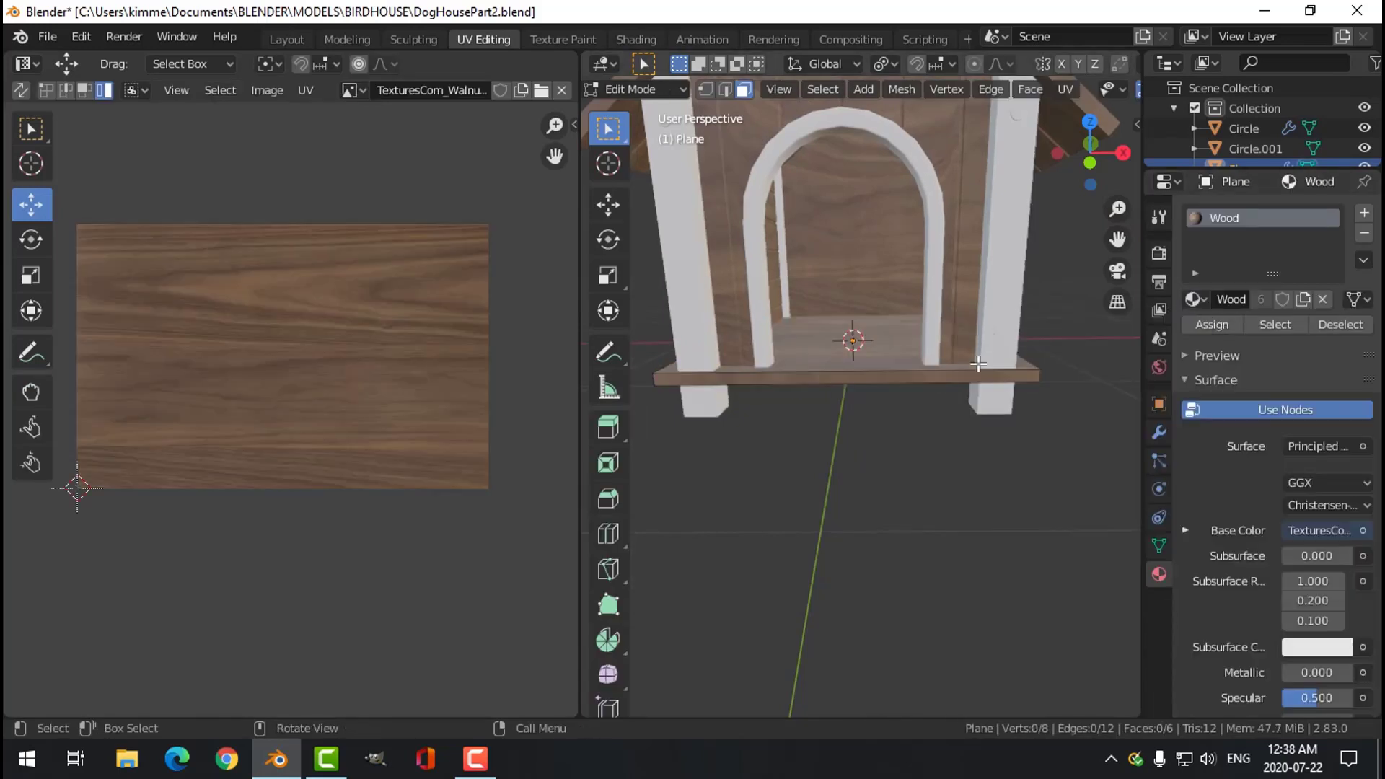
middle_drag(908, 389, 862, 384)
key(Tab)
Give the white front post the Wood material.
click(806, 313)
key(Tab)
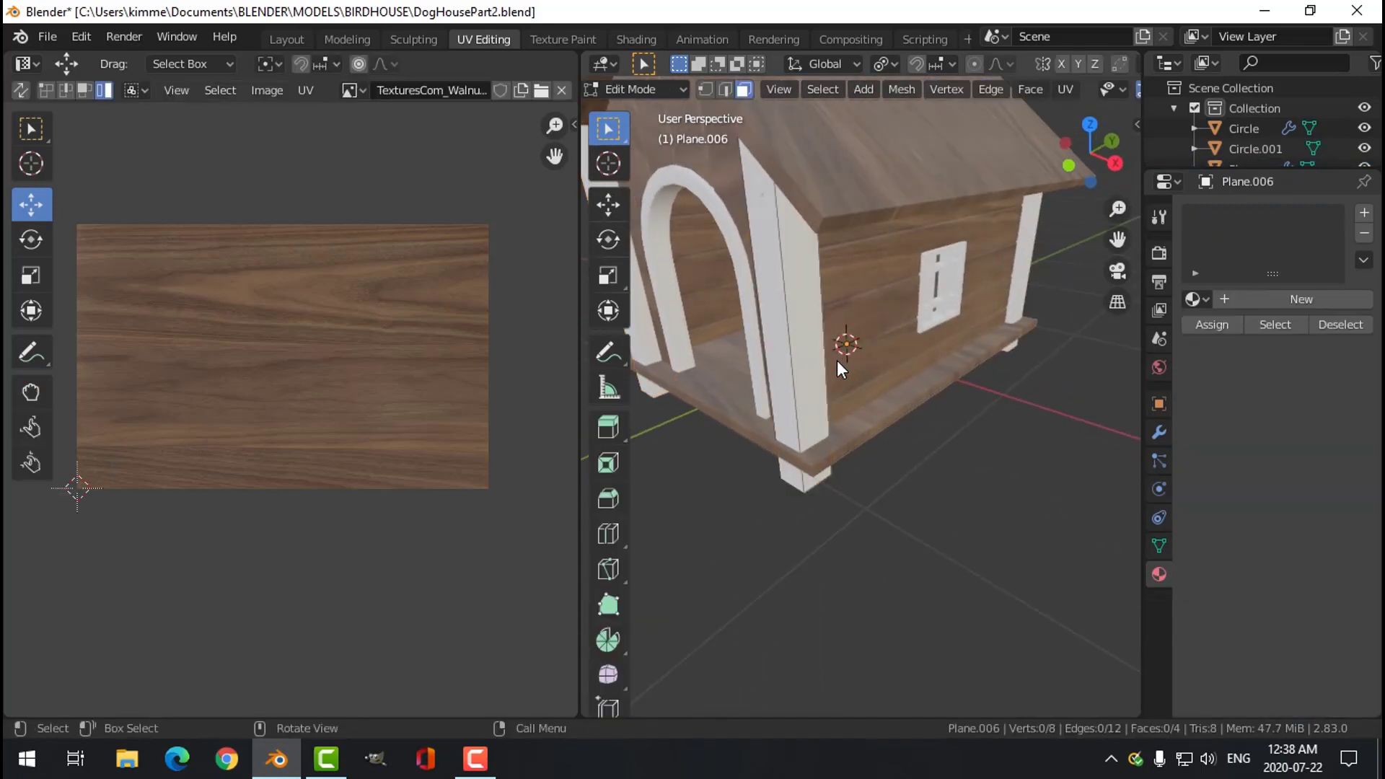
click(1197, 297)
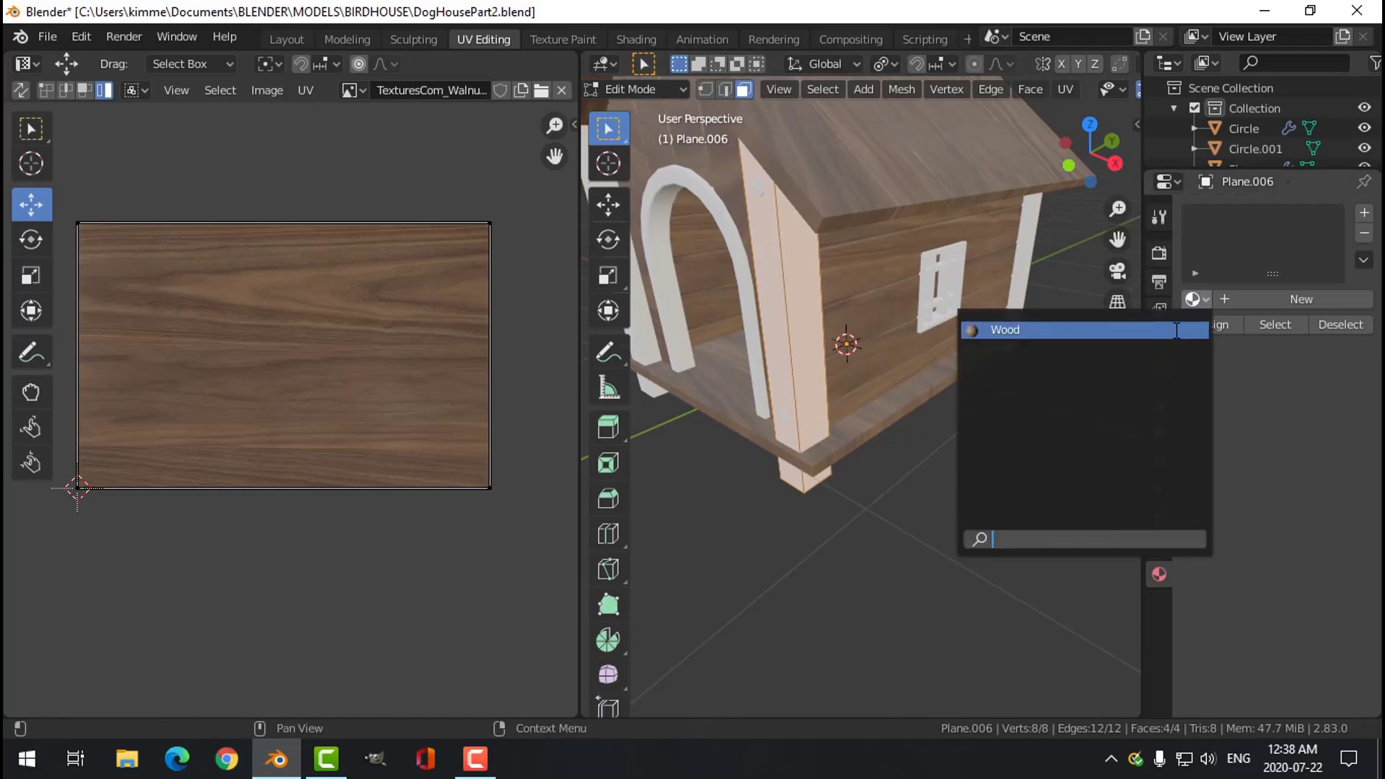
click(1073, 326)
middle_drag(881, 362, 802, 290)
key(Tab)
Give the white corner post the Wood material.
click(815, 278)
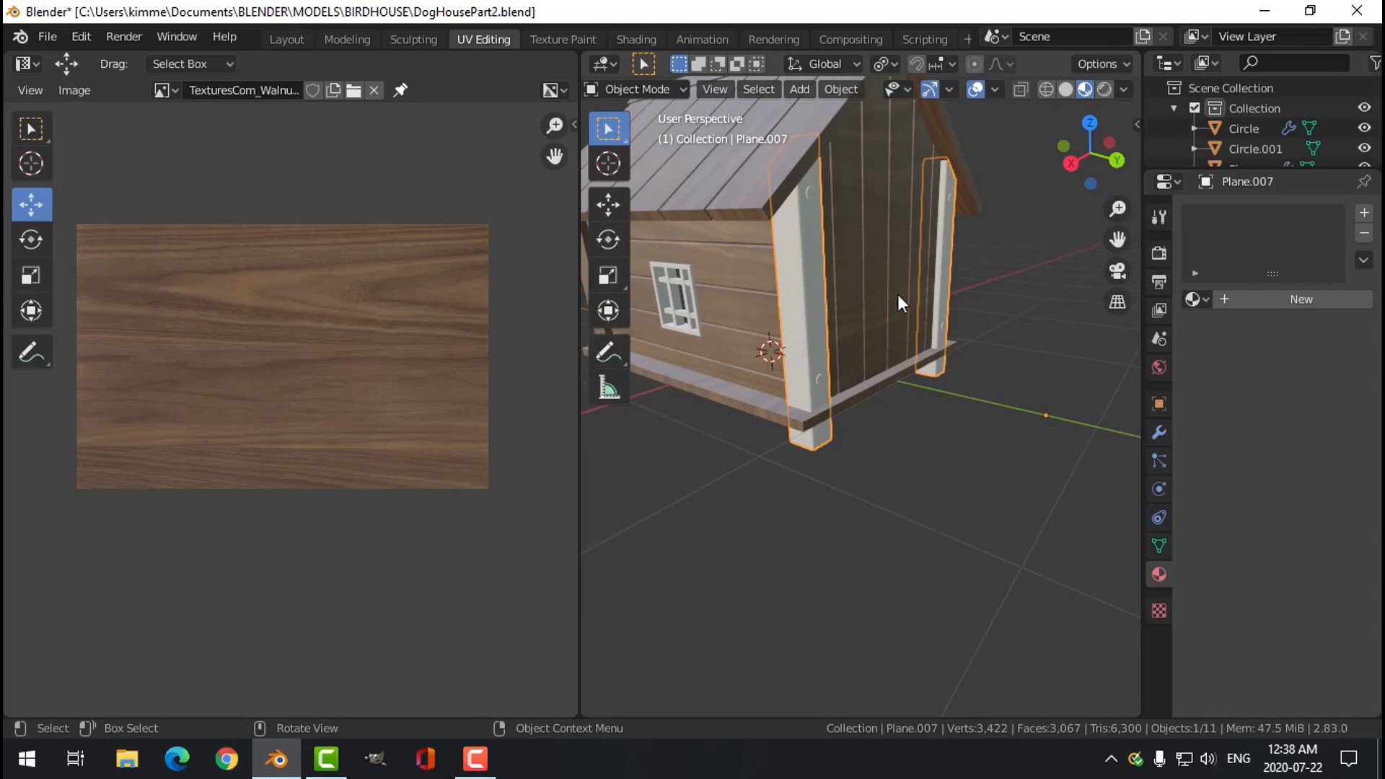
click(1191, 298)
click(1089, 329)
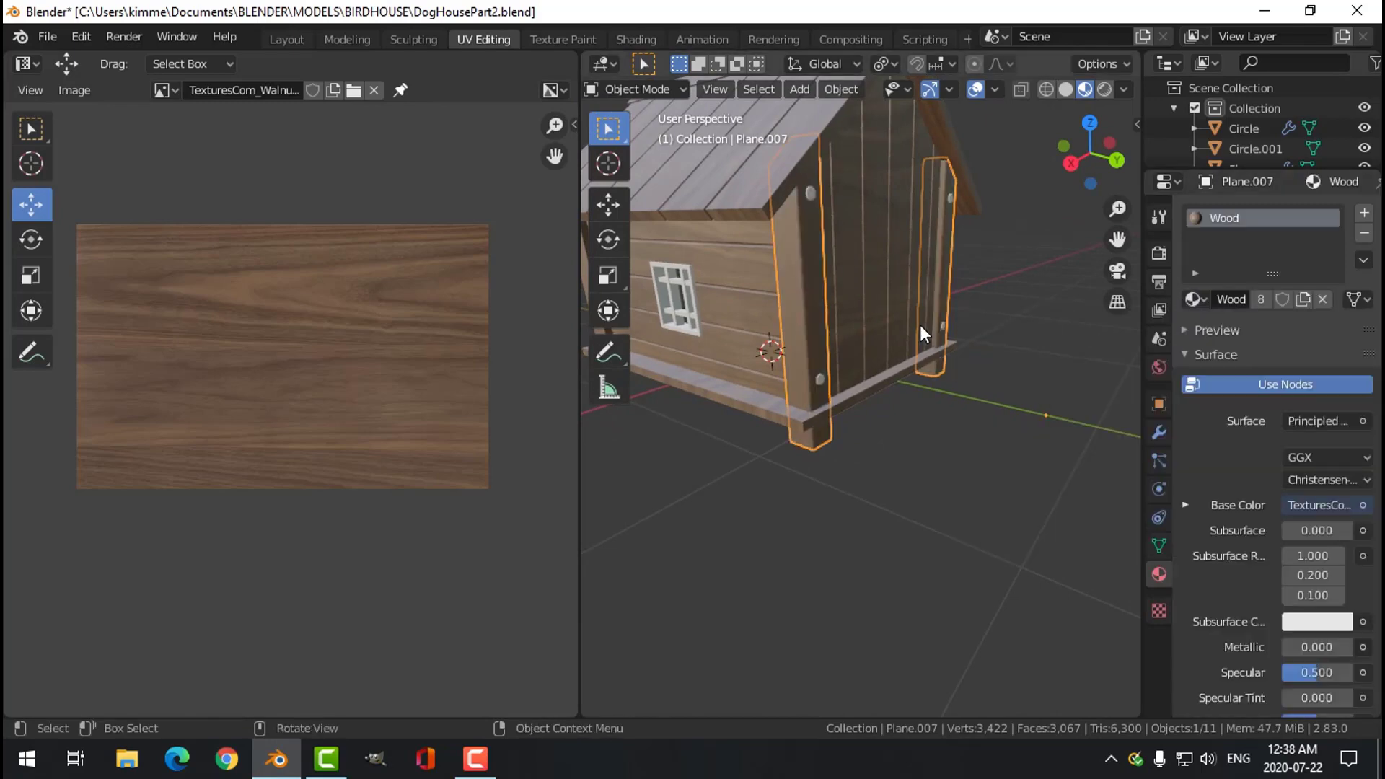
middle_drag(919, 322, 894, 293)
Unwrap the whole door arch mesh with Smart UV Project.
click(898, 295)
key(Tab)
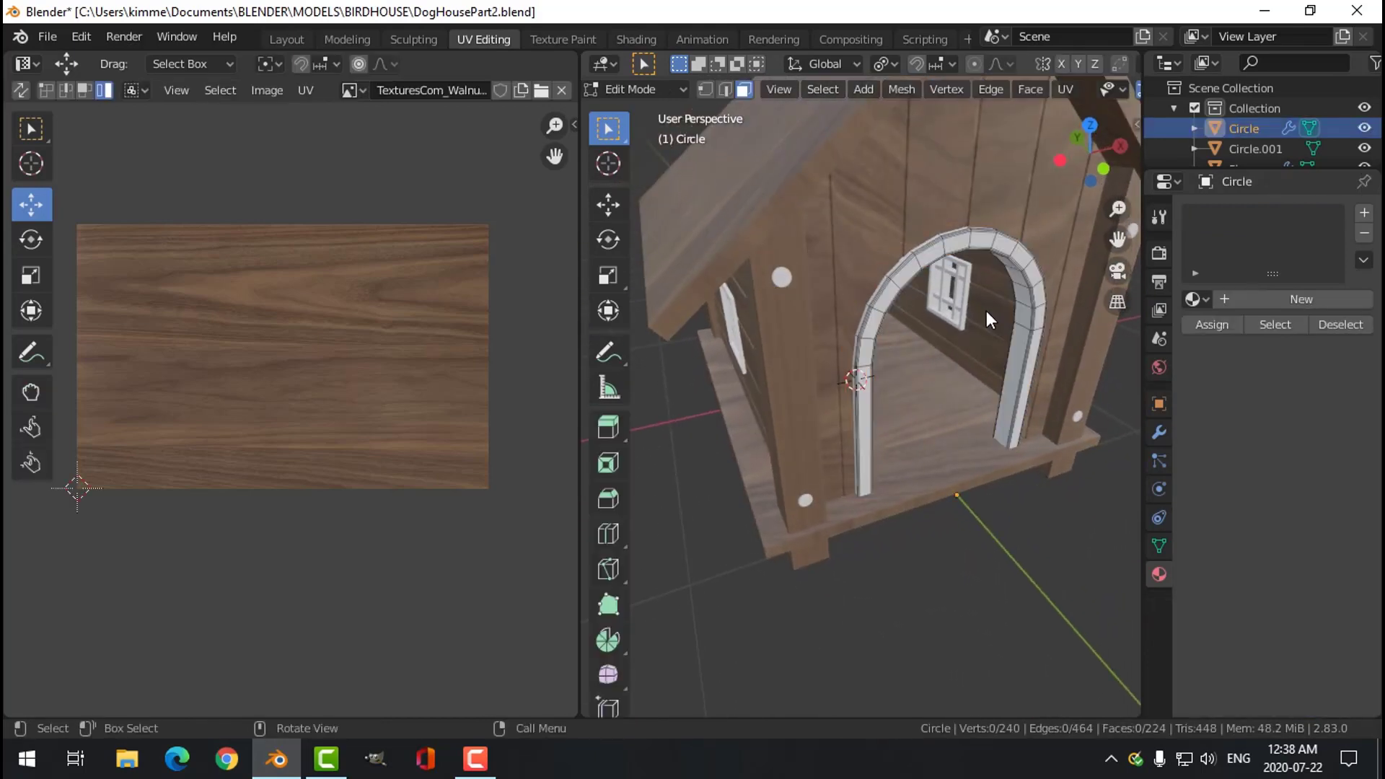
key(a)
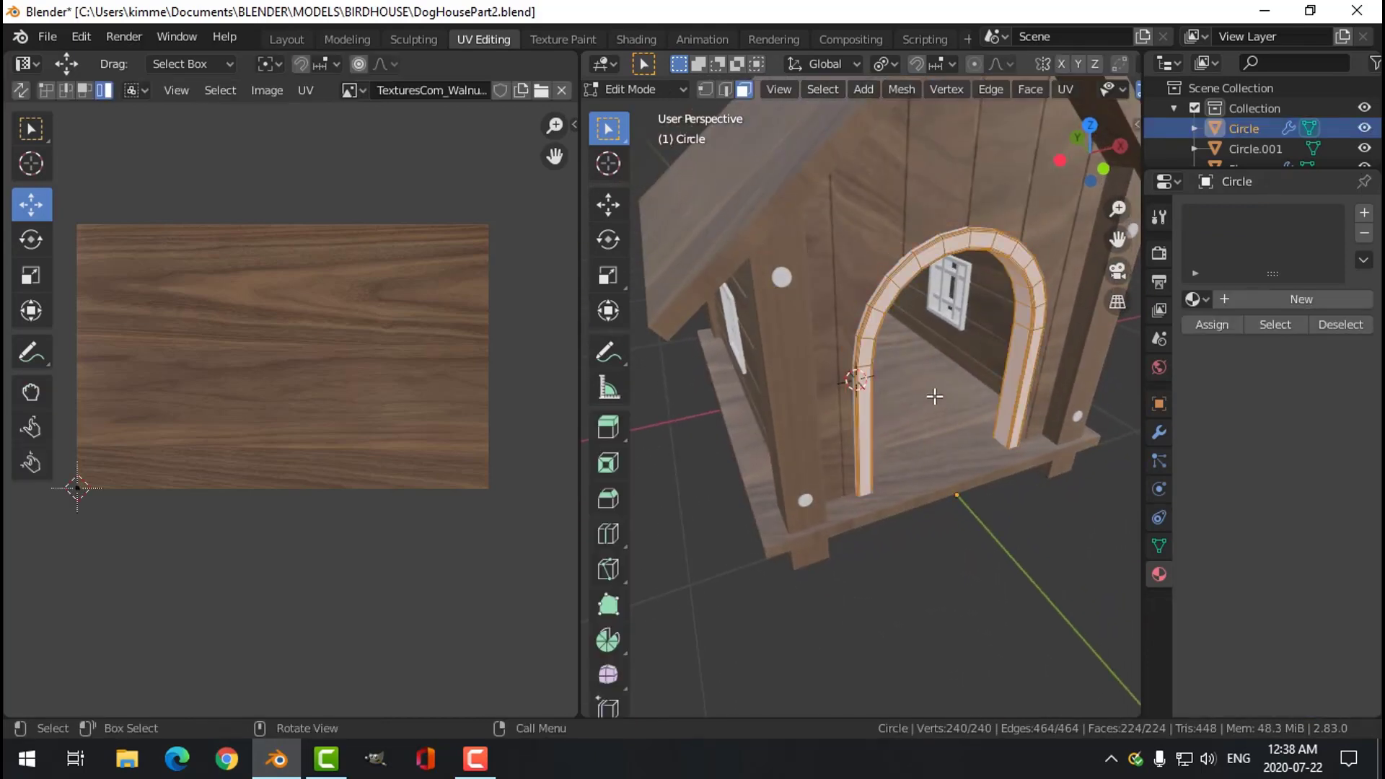
key(u)
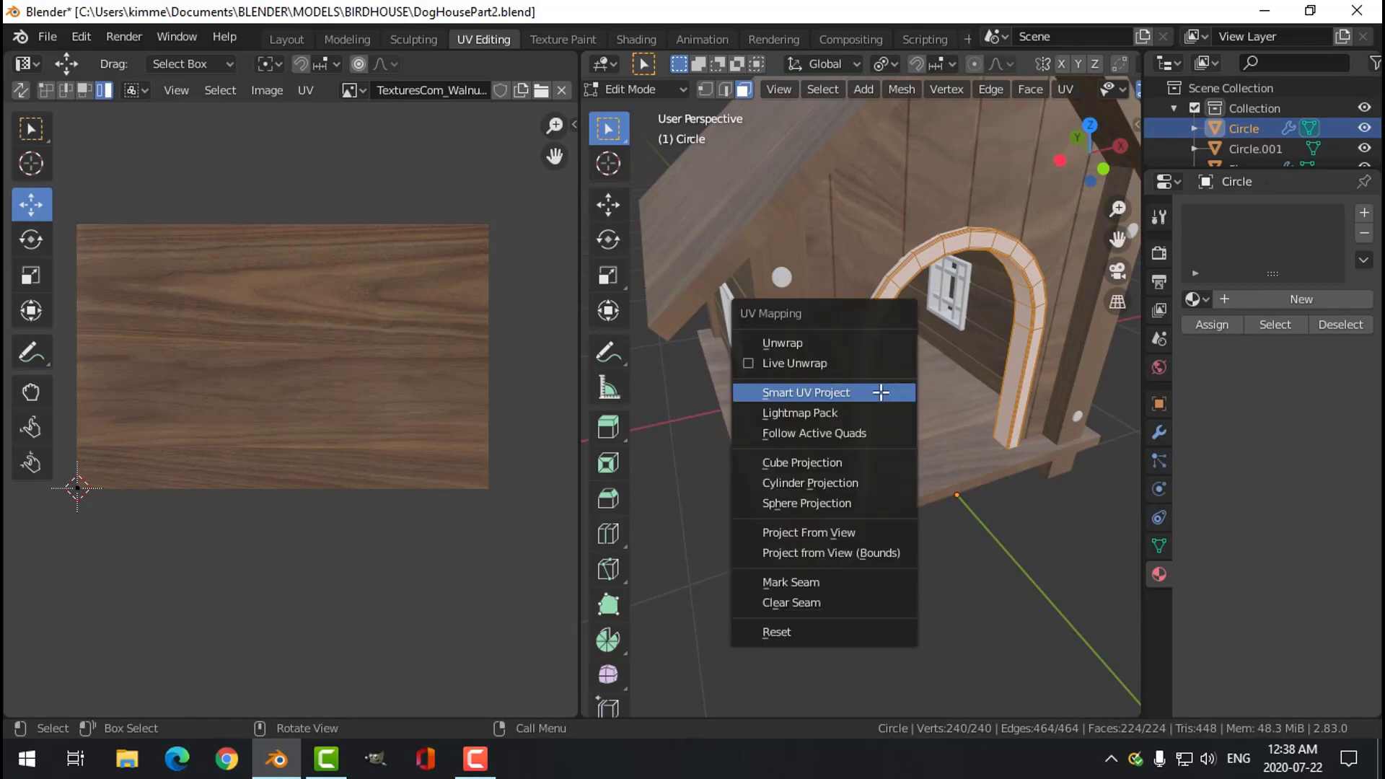
click(880, 392)
click(894, 554)
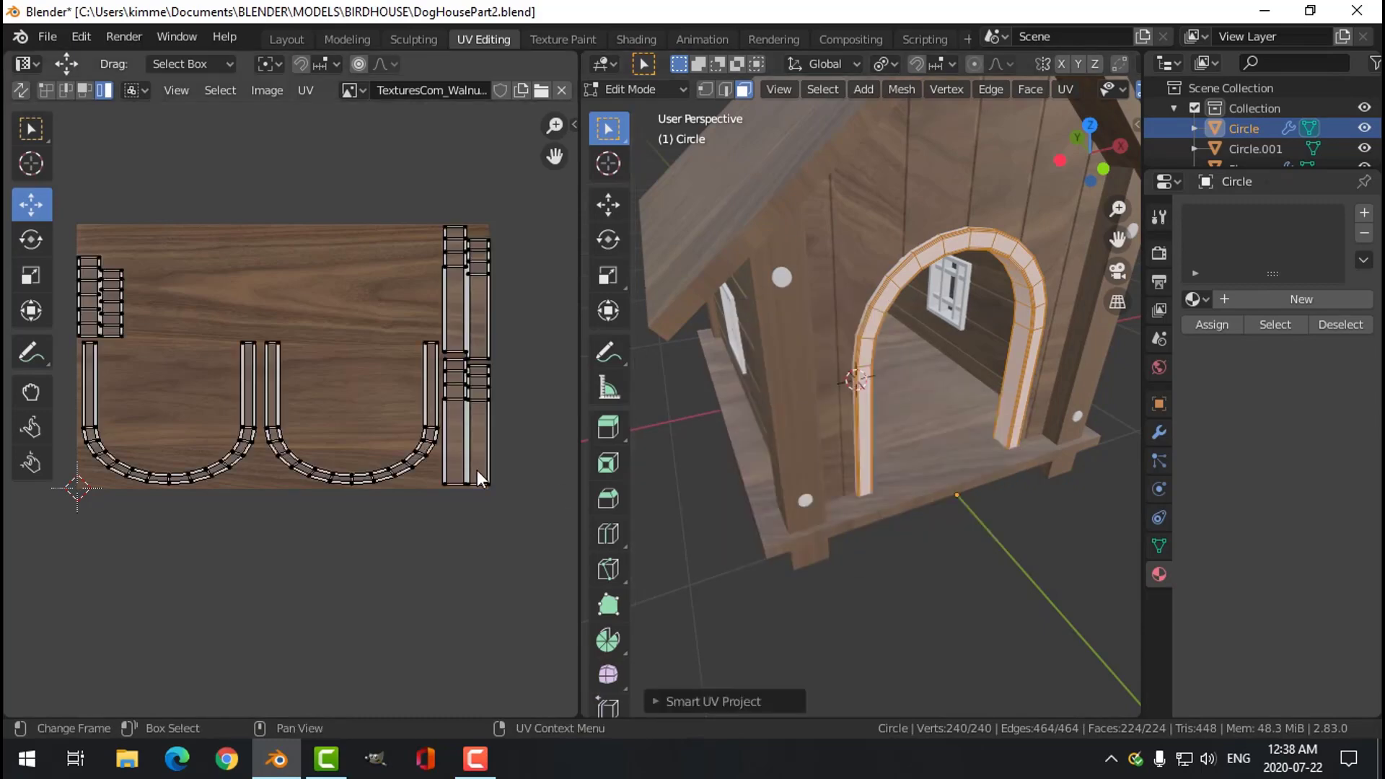
Assign the Wood material to the door arch.
key(Tab)
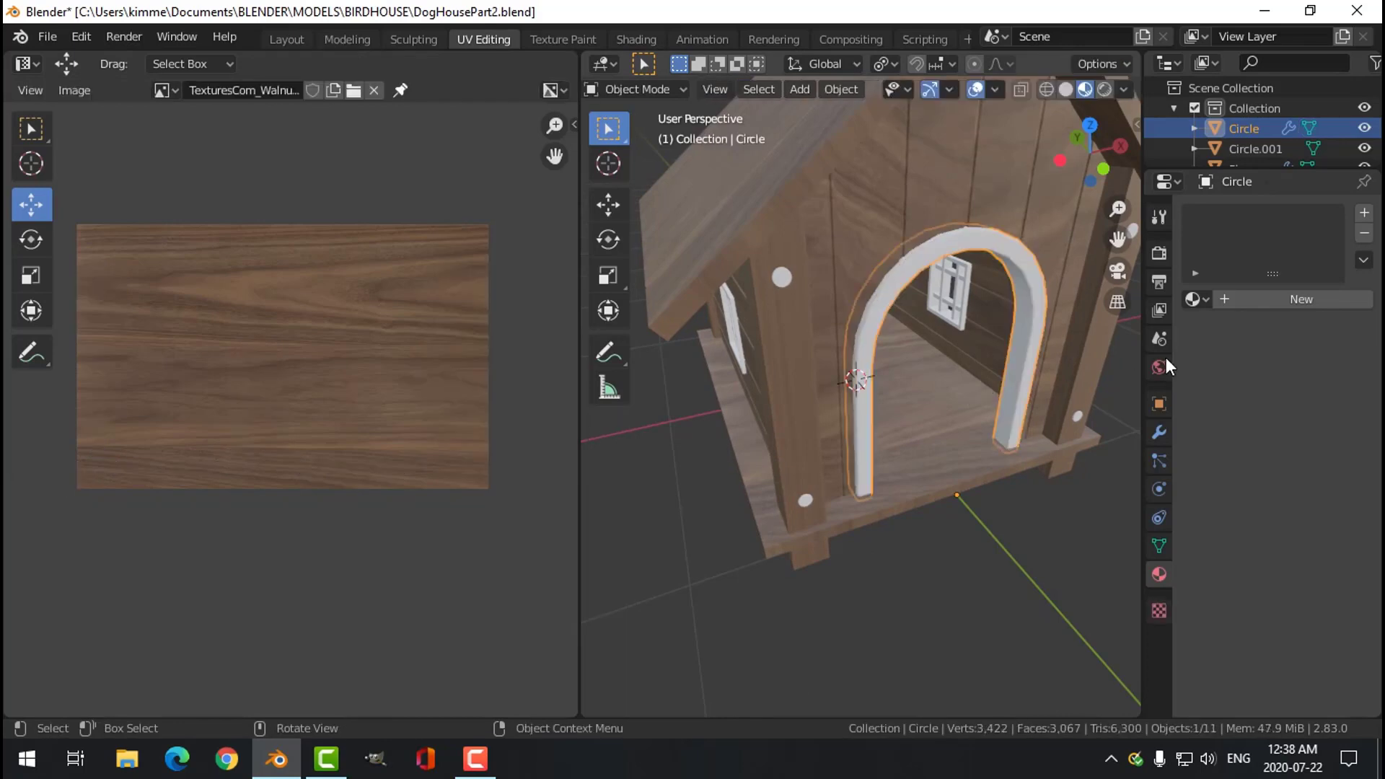
click(1192, 298)
click(1093, 329)
click(929, 321)
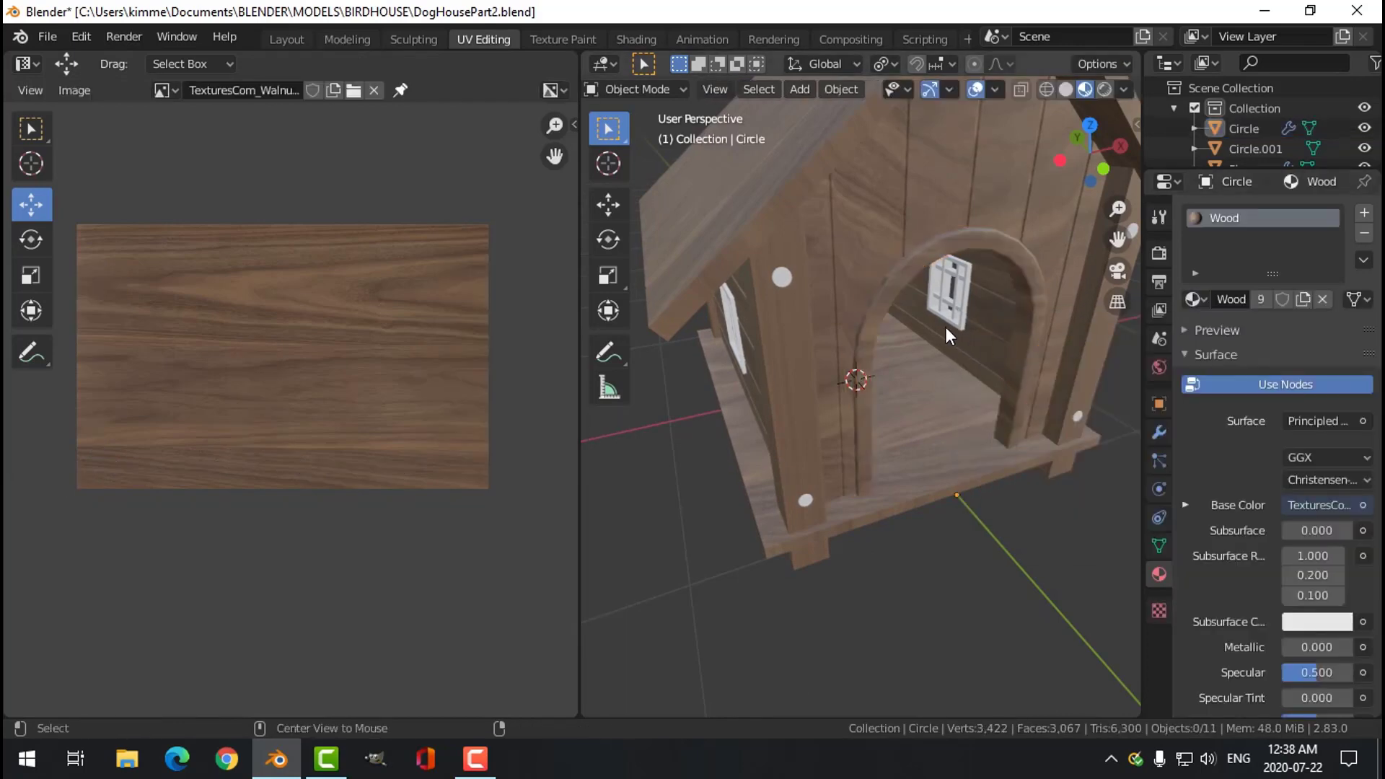
middle_drag(928, 322, 751, 291)
Enable the arch's Subdivision modifier in the viewport to show smoothing.
click(751, 292)
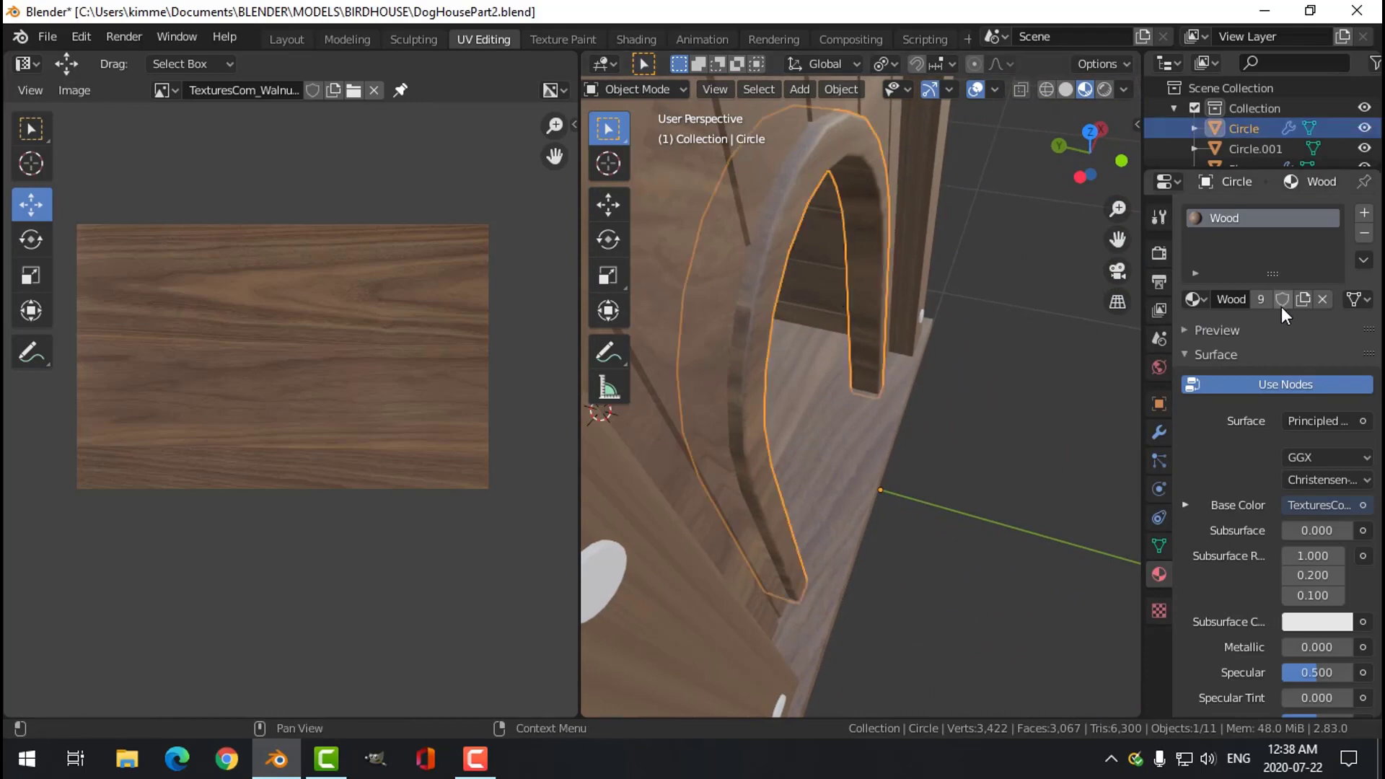
click(1159, 432)
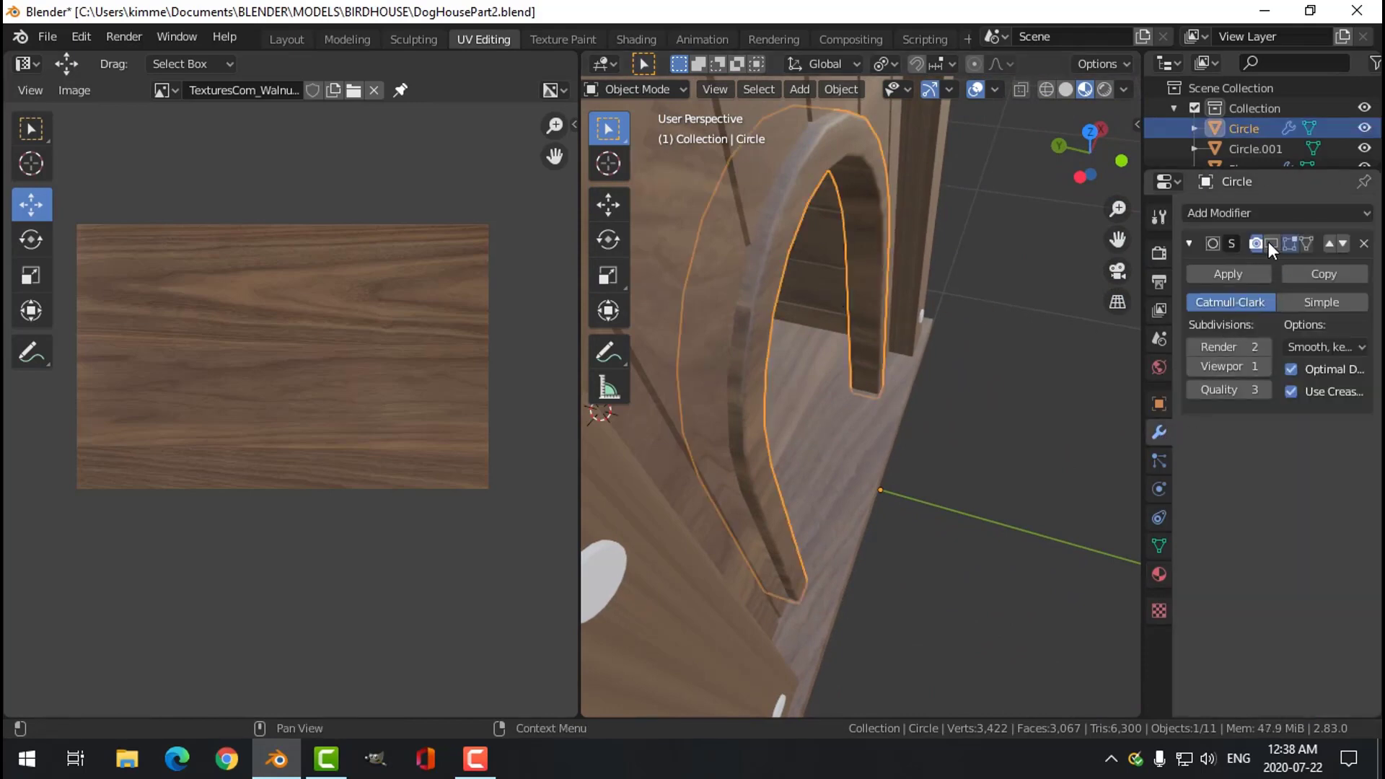
click(1270, 243)
key(alt+a)
mouse_move(837, 283)
middle_down()
mouse_move(780, 279)
mouse_move(923, 267)
mouse_move(841, 257)
mouse_move(771, 279)
mouse_move(792, 252)
mouse_move(855, 265)
middle_up()
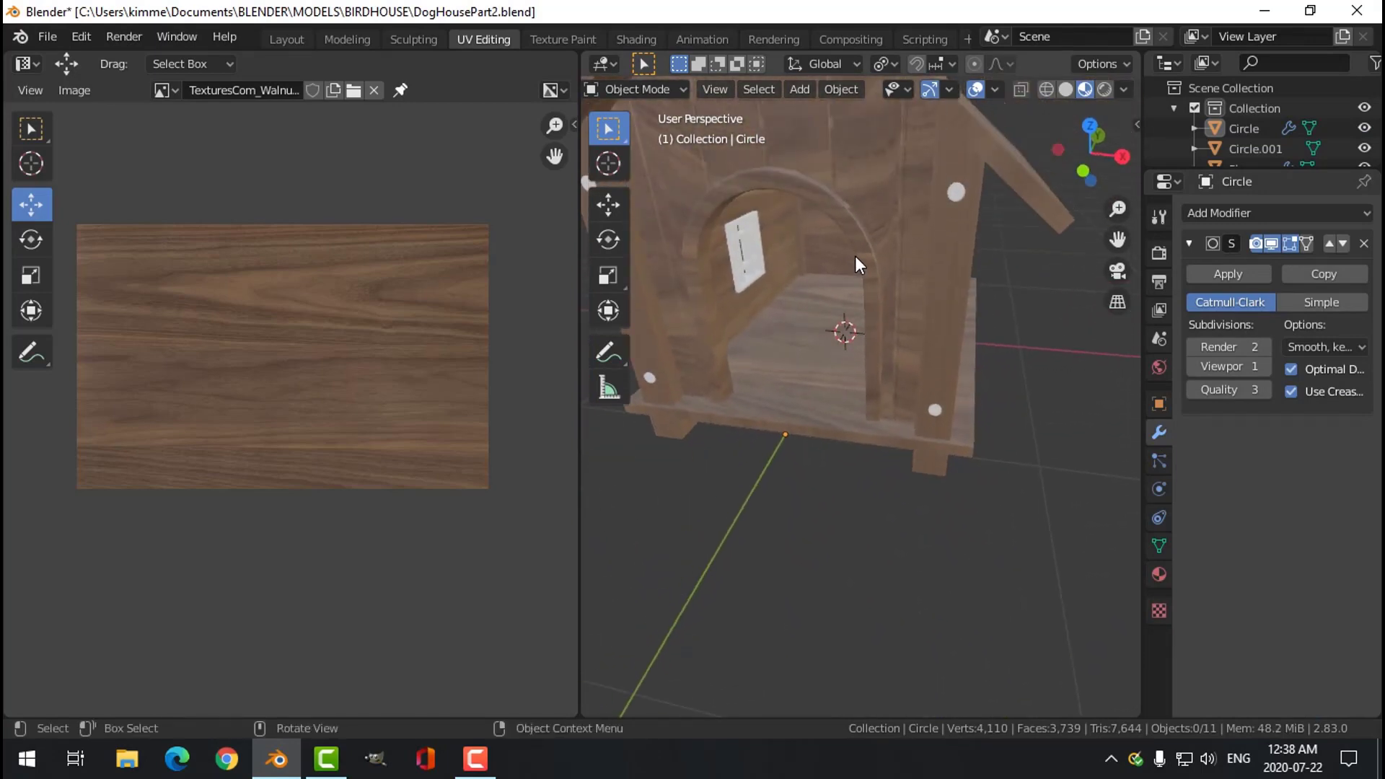
click(855, 236)
Rotate the left U-shaped arch UV island 90° and move it on the texture.
key(Tab)
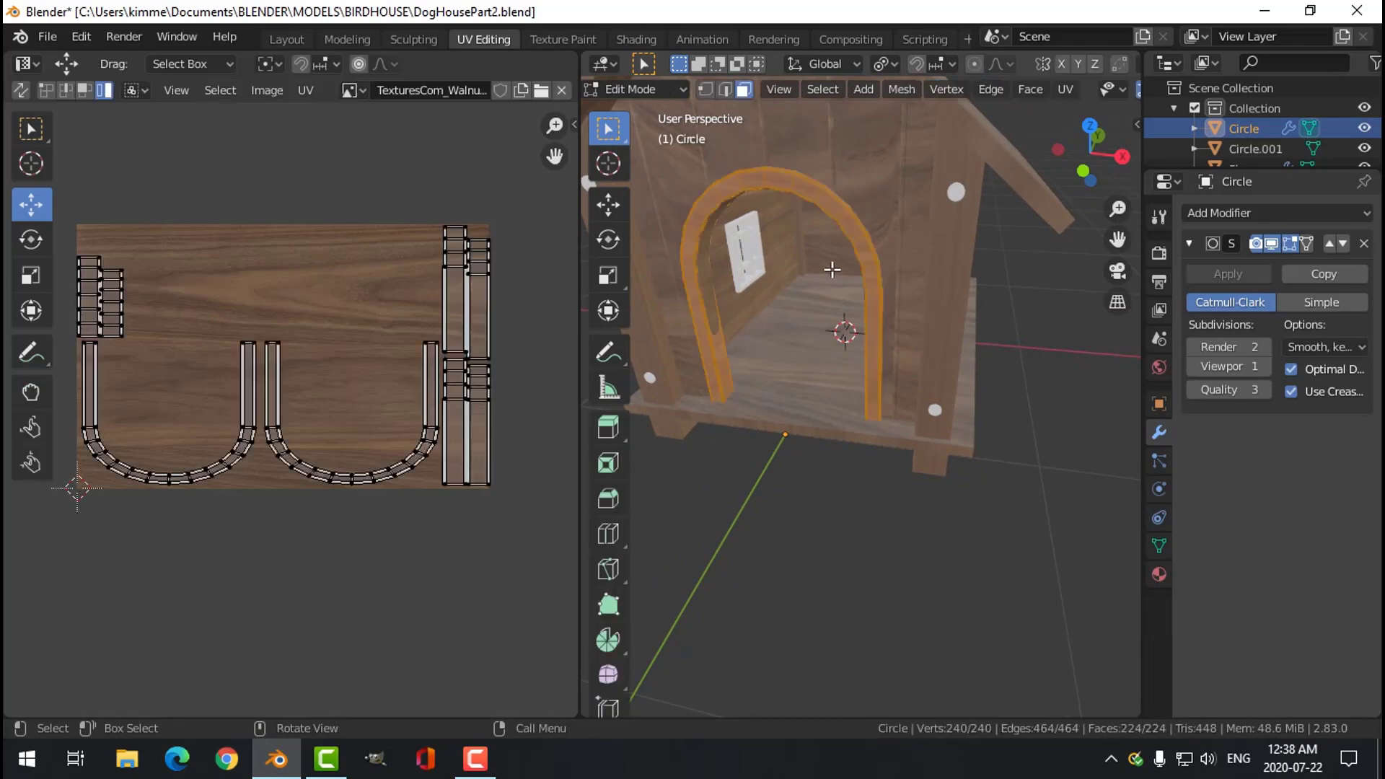
click(245, 382)
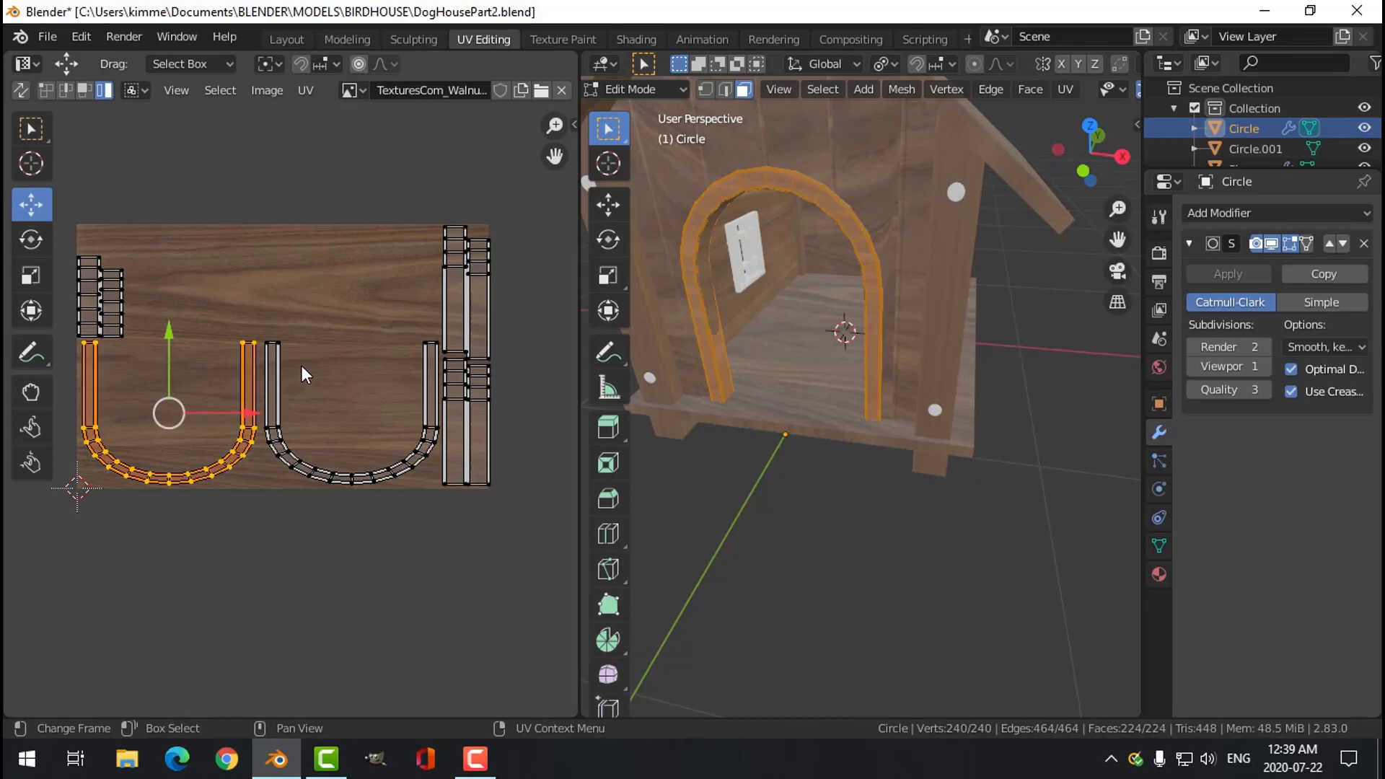
text(r90)
key(Return)
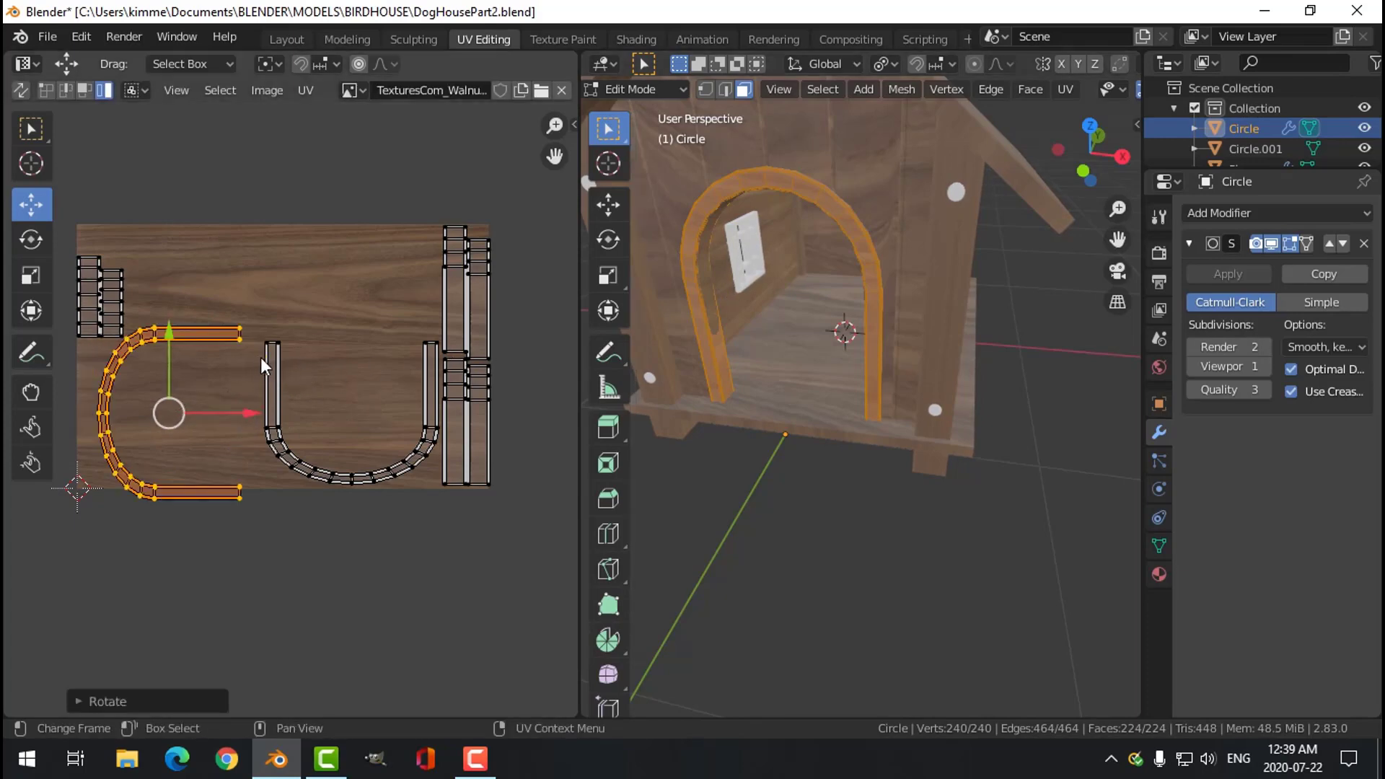
key(g)
click(274, 298)
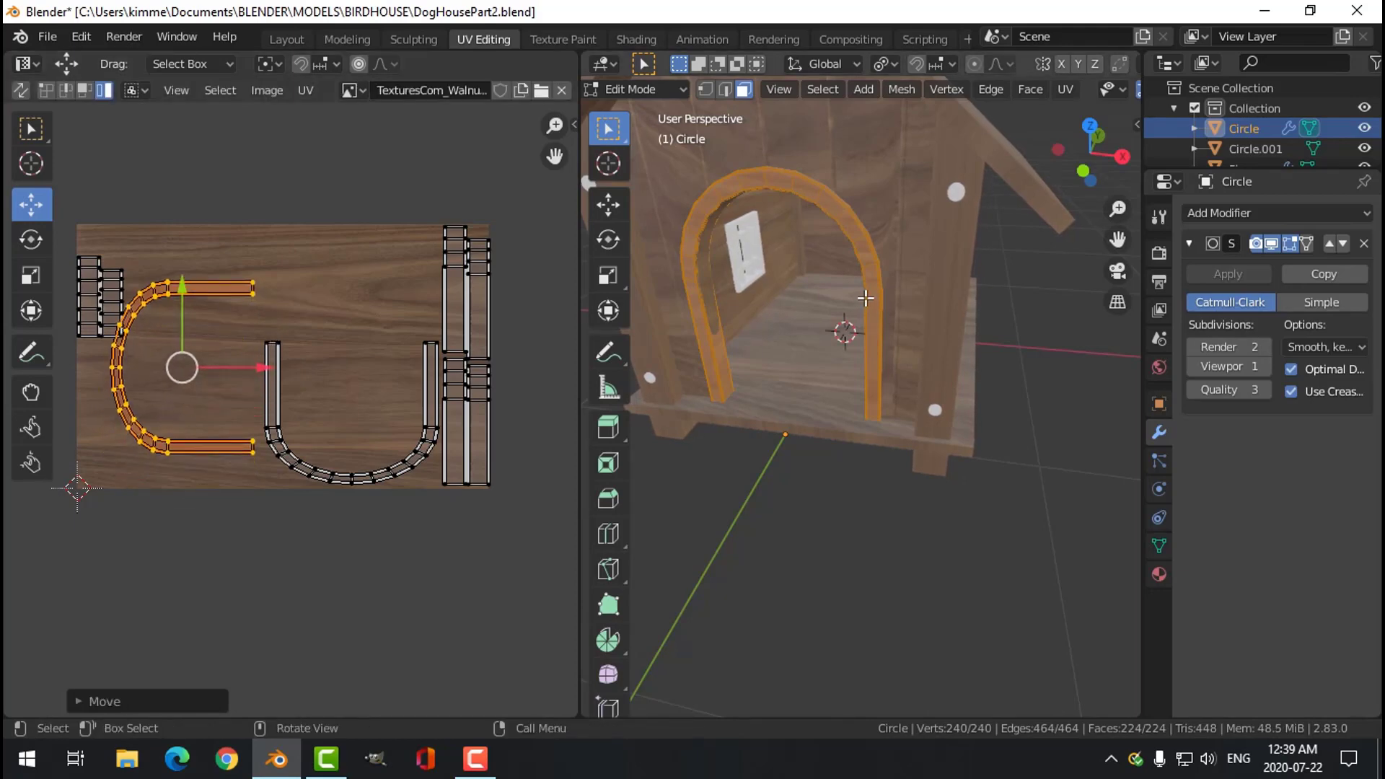
Rotate the other arch UV island 90°, place it on the wood texture, and exit Edit Mode.
click(271, 381)
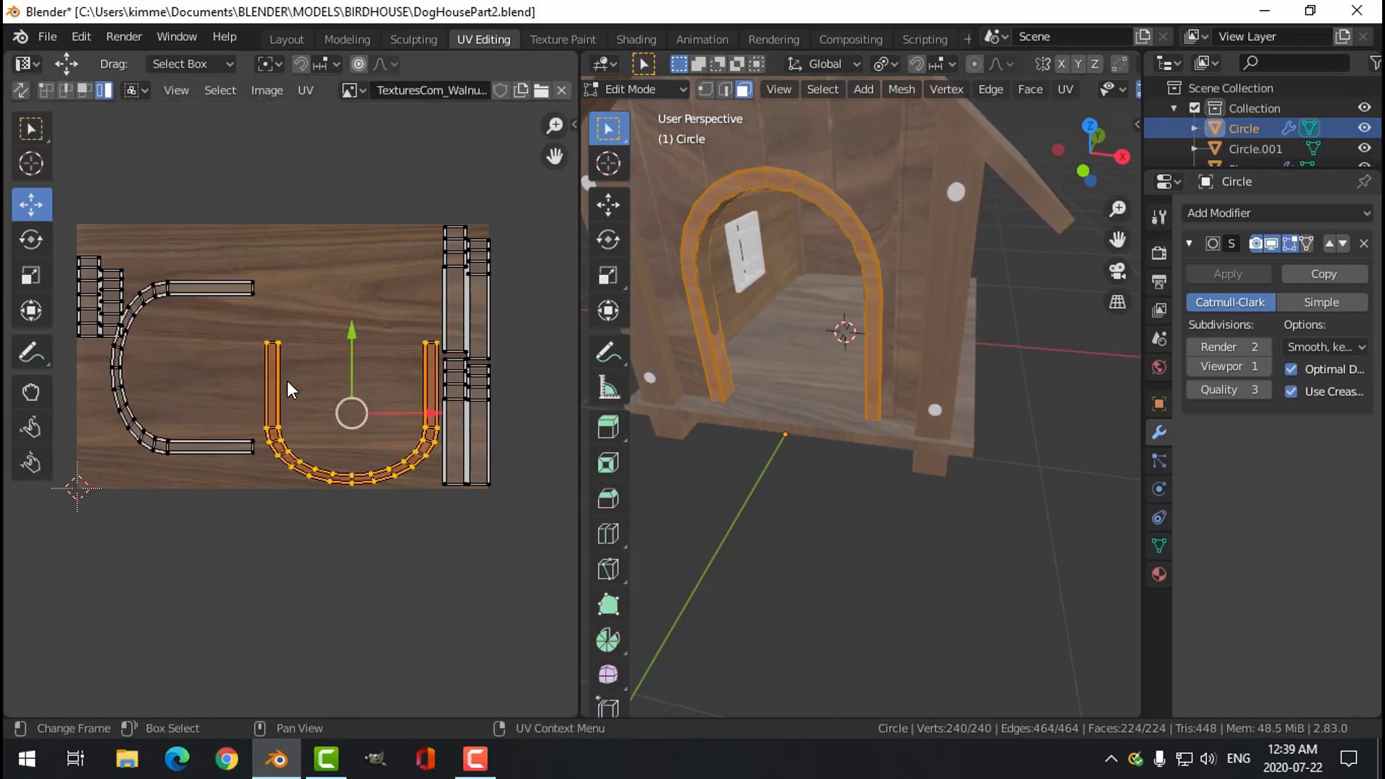
text(r)
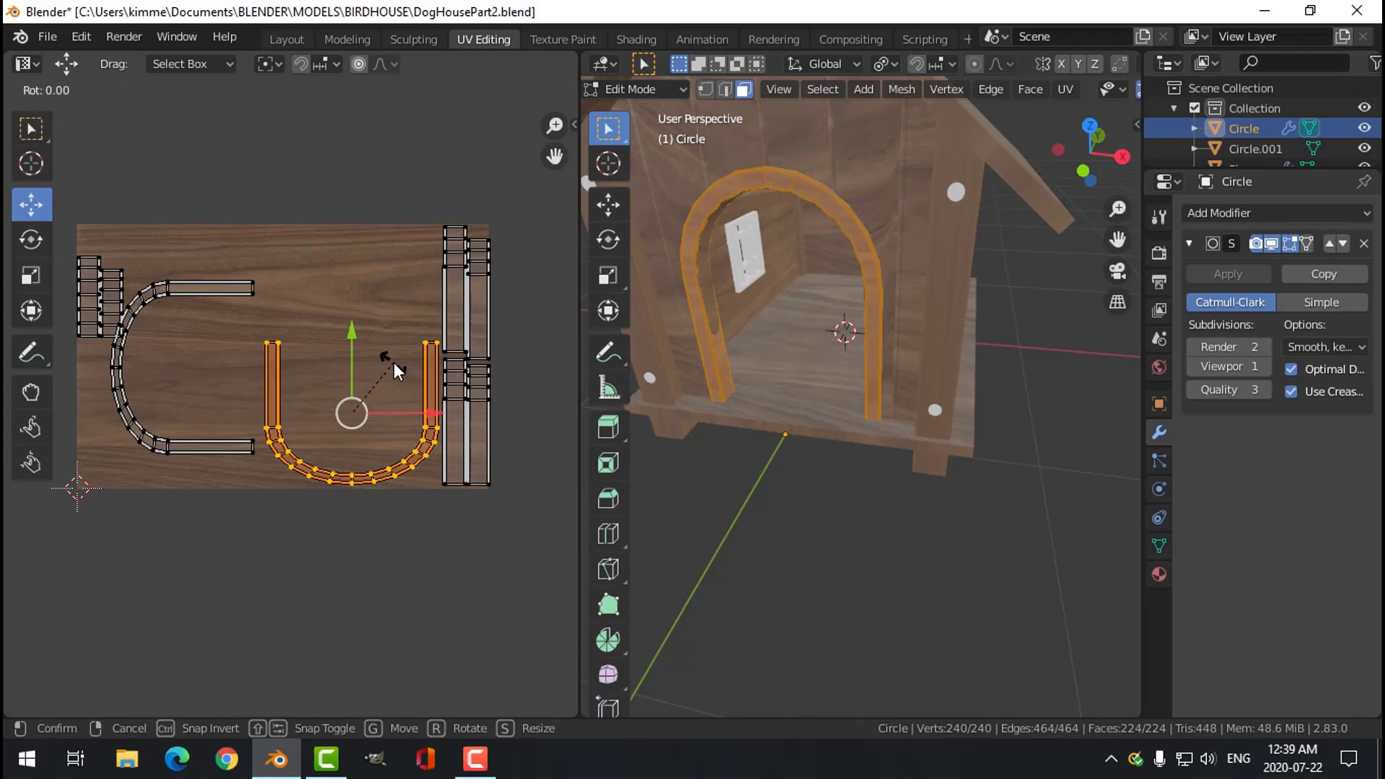
text(90)
key(Return)
key(g)
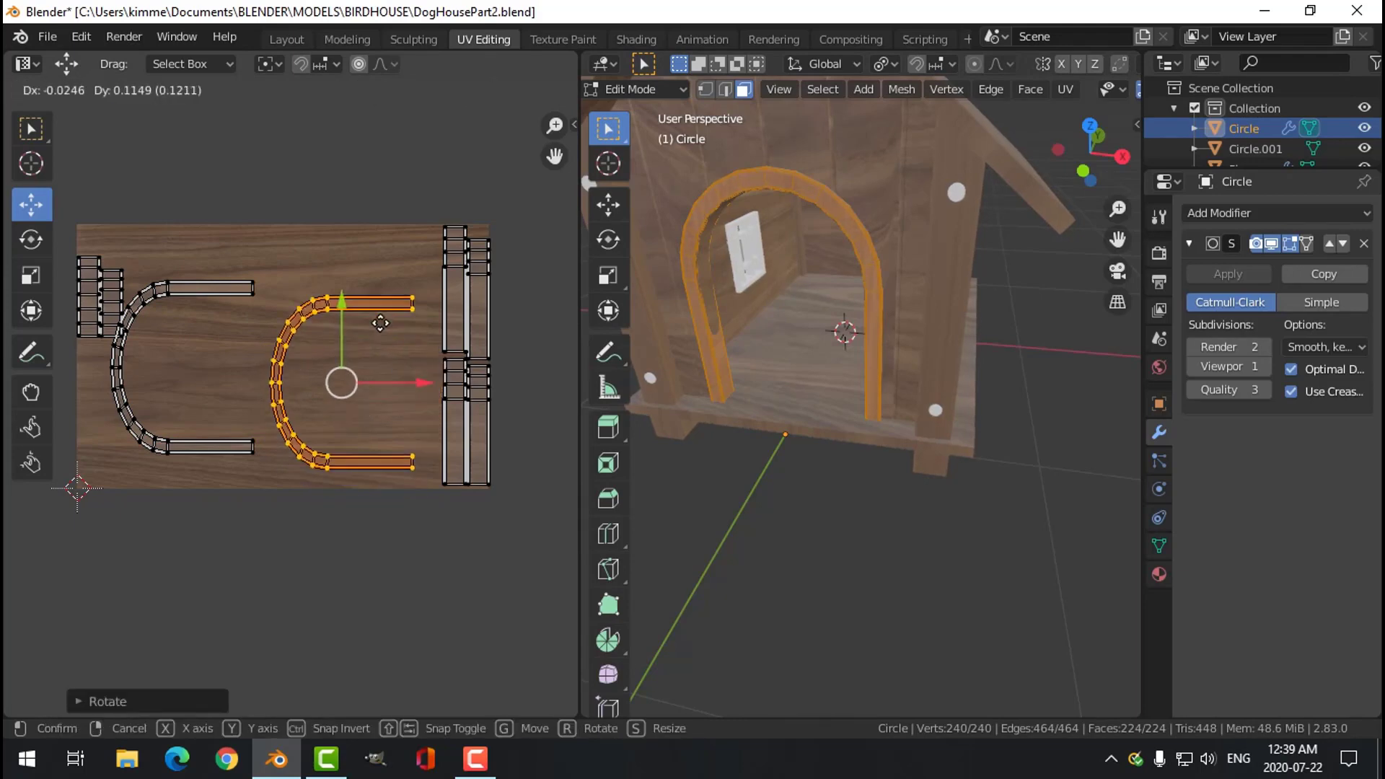
click(381, 323)
key(alt+a)
middle_drag(829, 315, 854, 336)
key(Tab)
key(alt+a)
Select the dog house floor plane and pick its top face in Edit Mode.
scroll(829, 325, up, 3)
click(792, 393)
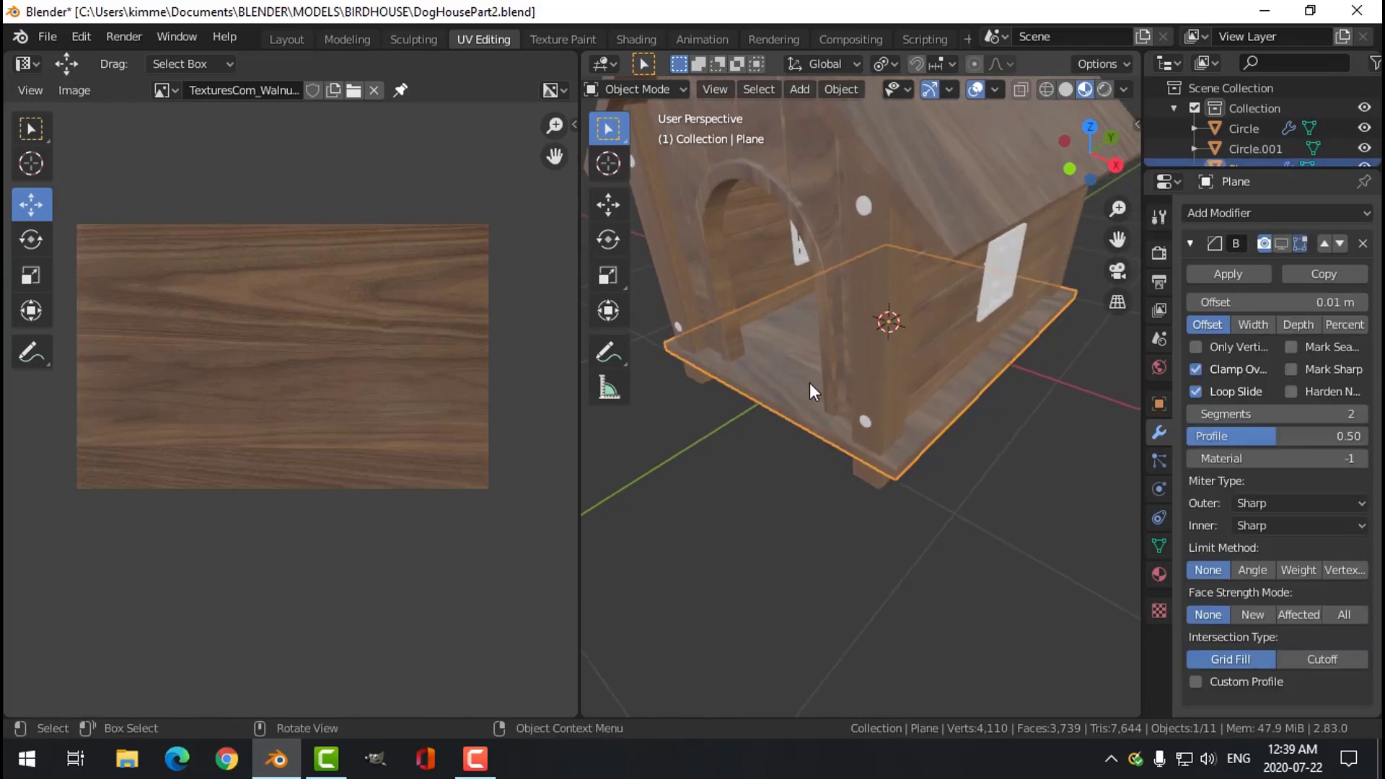
key(Tab)
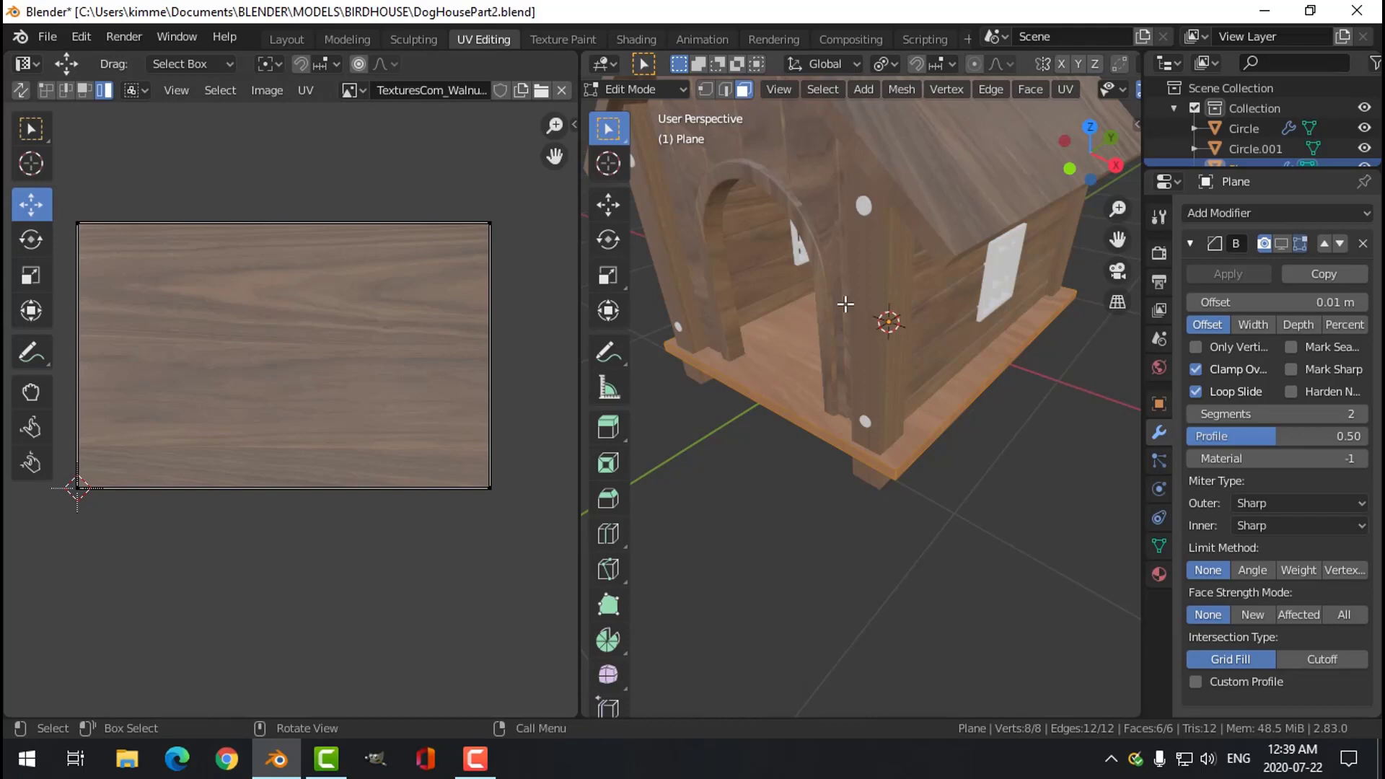
mouse_move(892, 326)
middle_down()
mouse_move(846, 300)
mouse_move(887, 317)
middle_up()
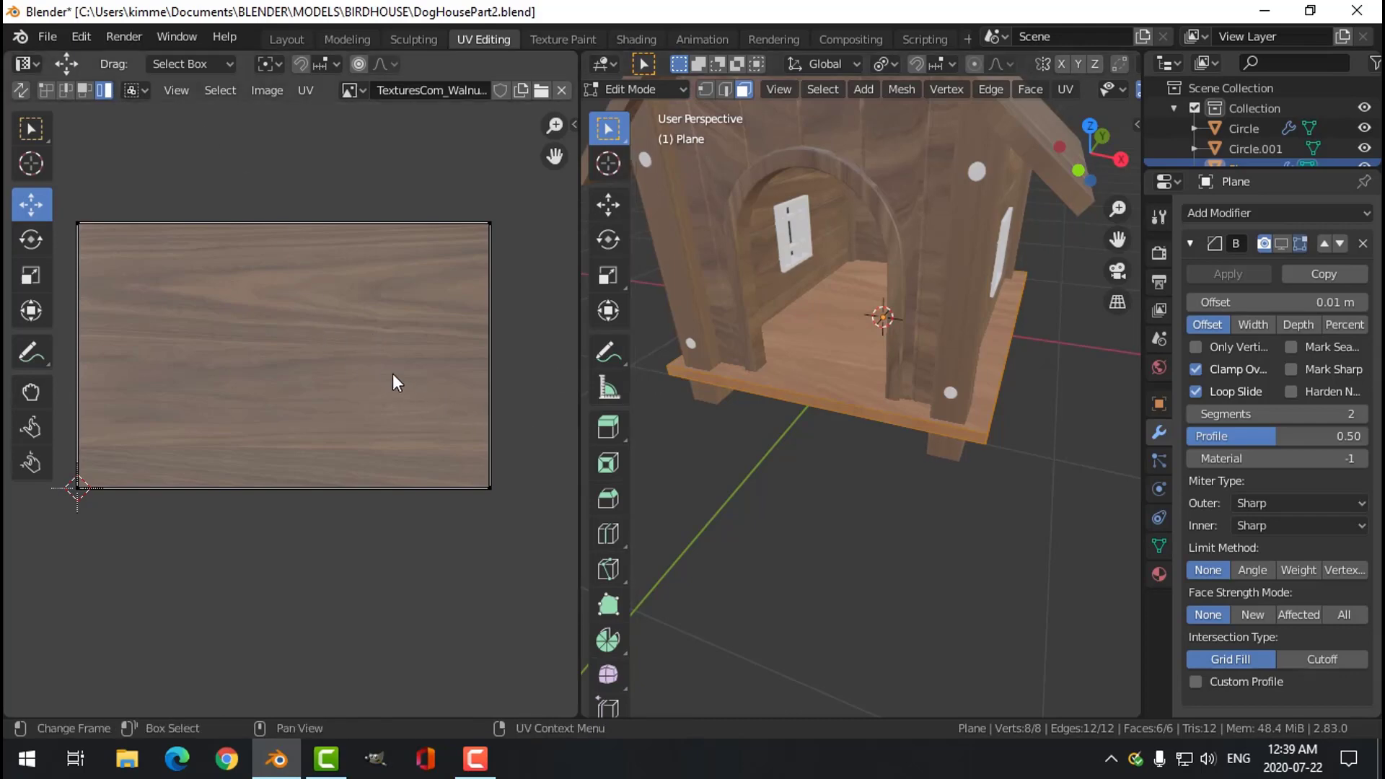
key(alt+a)
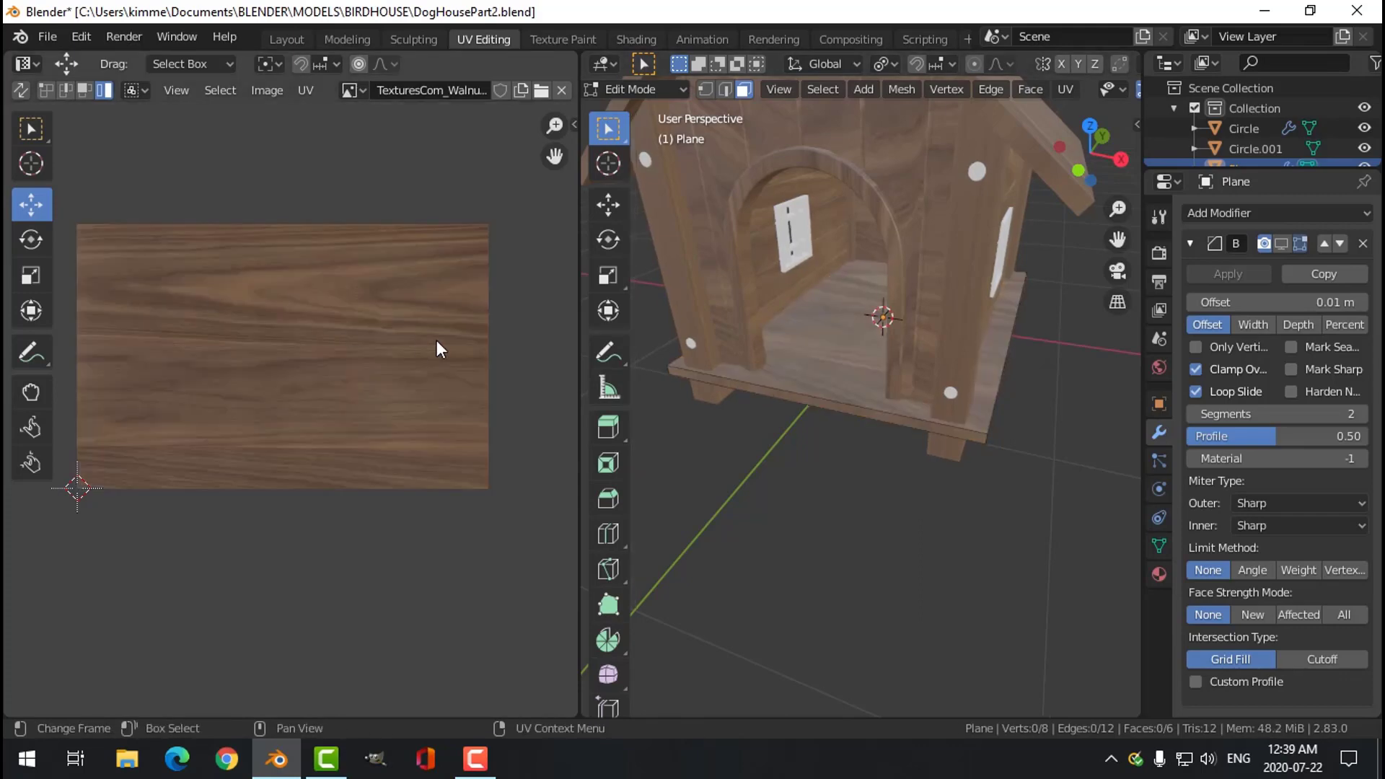
click(849, 358)
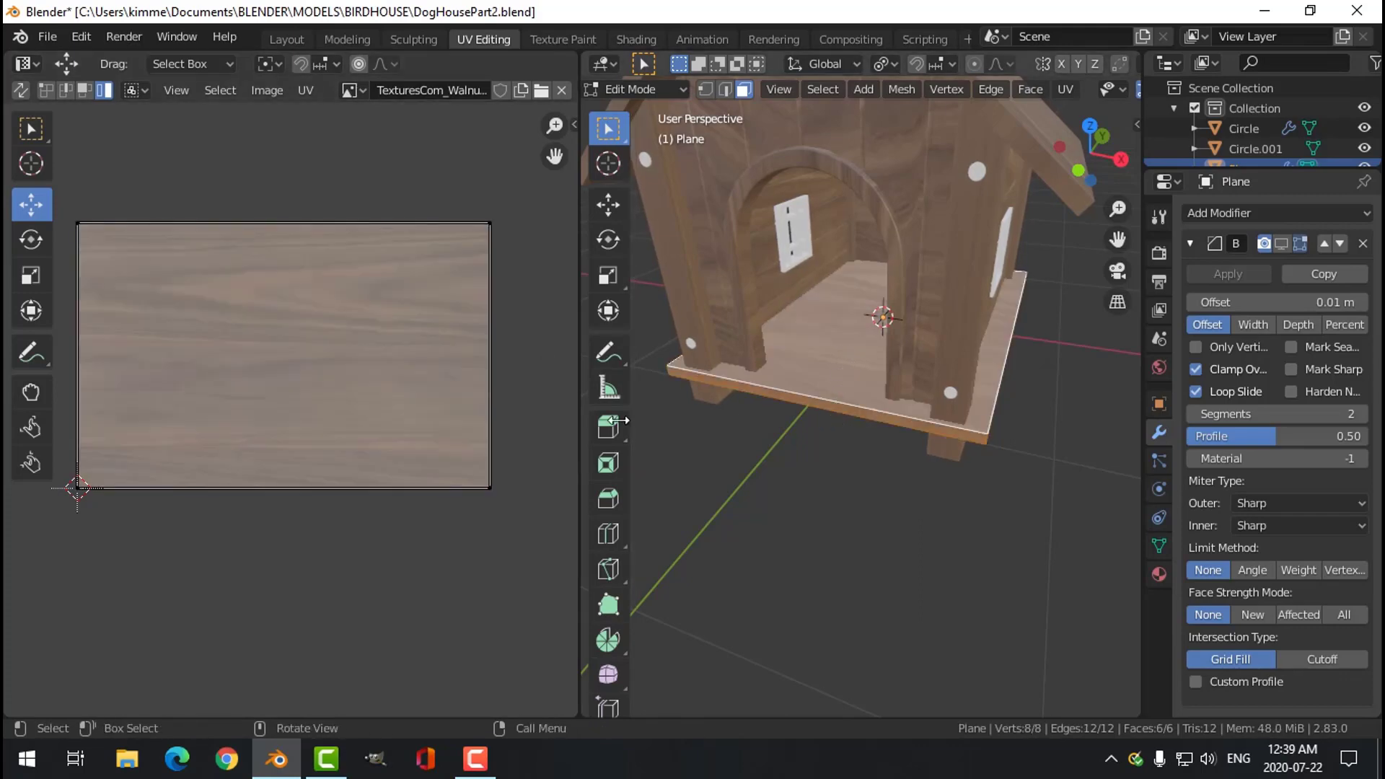
key(alt+a)
click(848, 363)
middle_drag(887, 457, 800, 469)
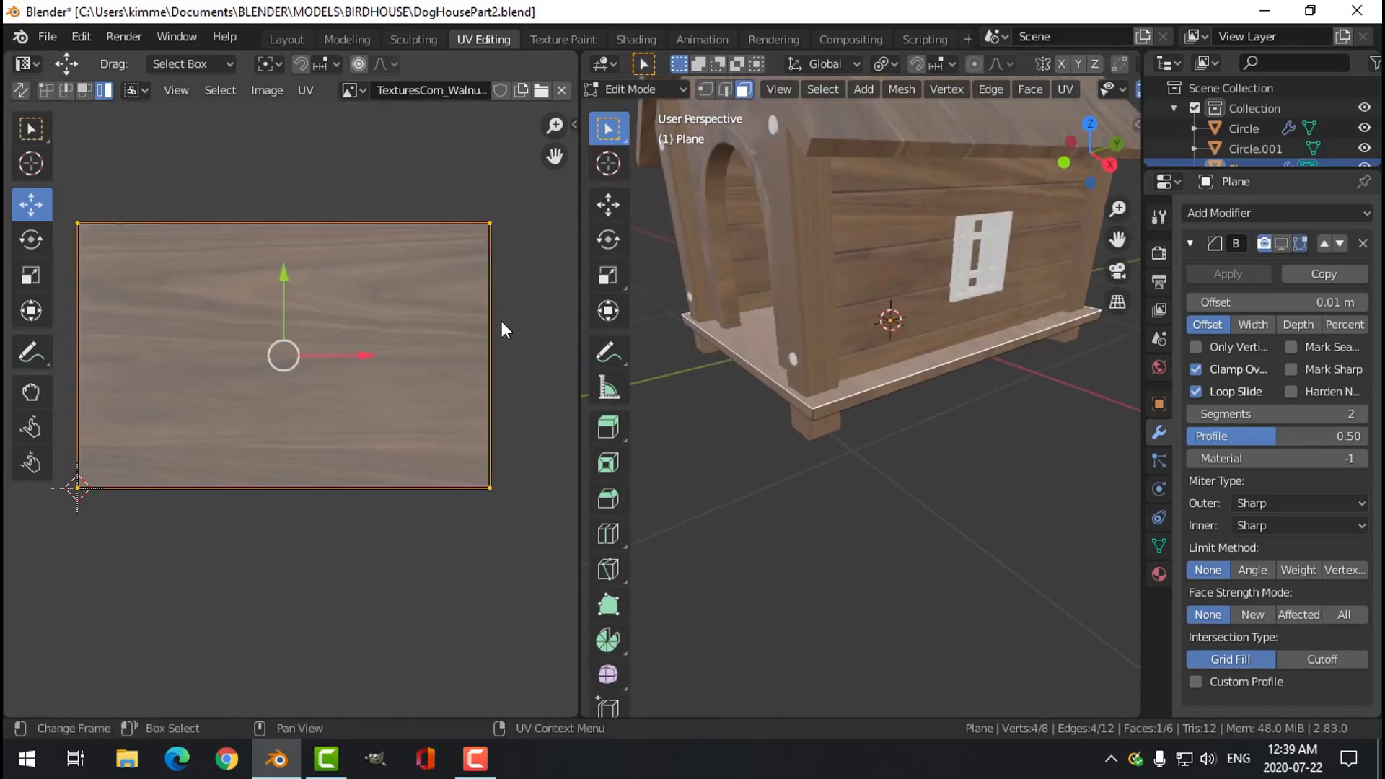
Rotate the floor face's UVs 90° and scale them down on the walnut texture.
text(r)
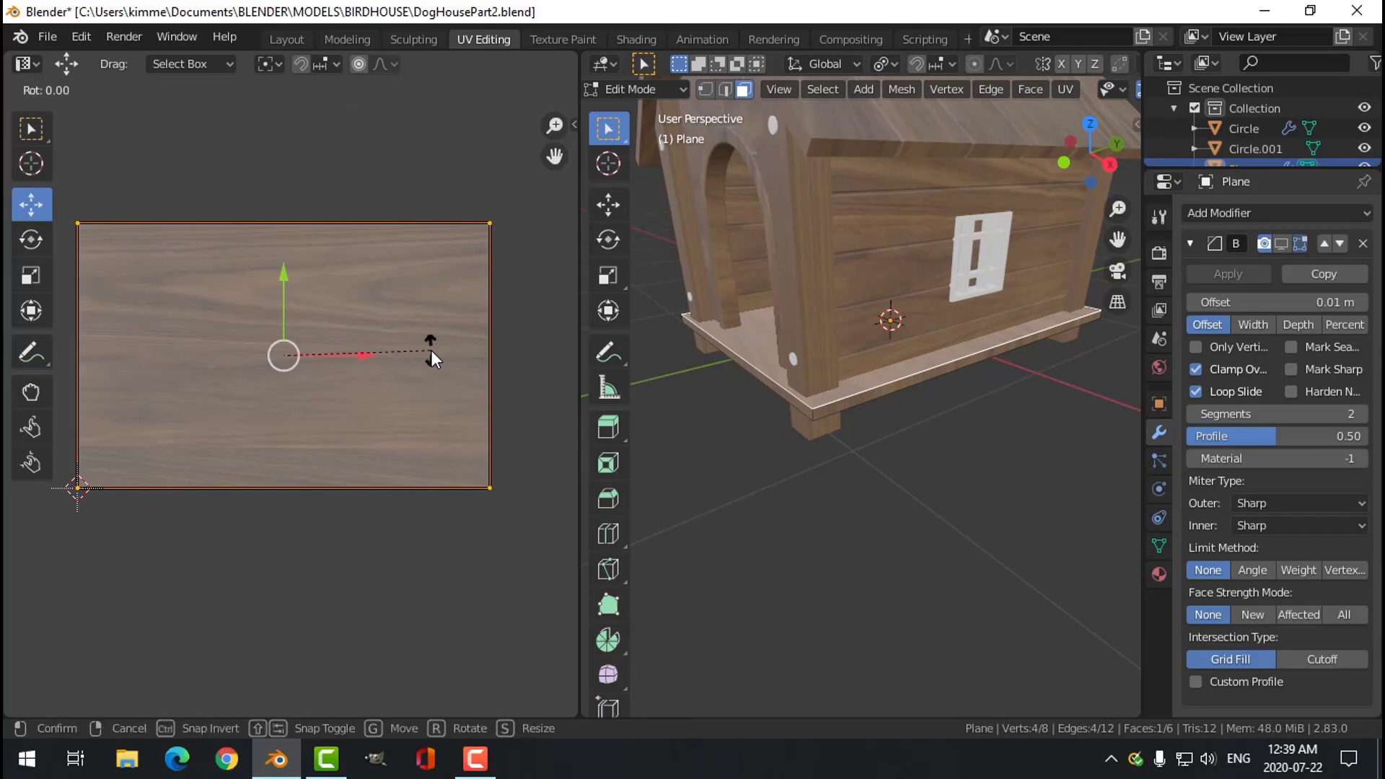
text(90)
key(Return)
key(s)
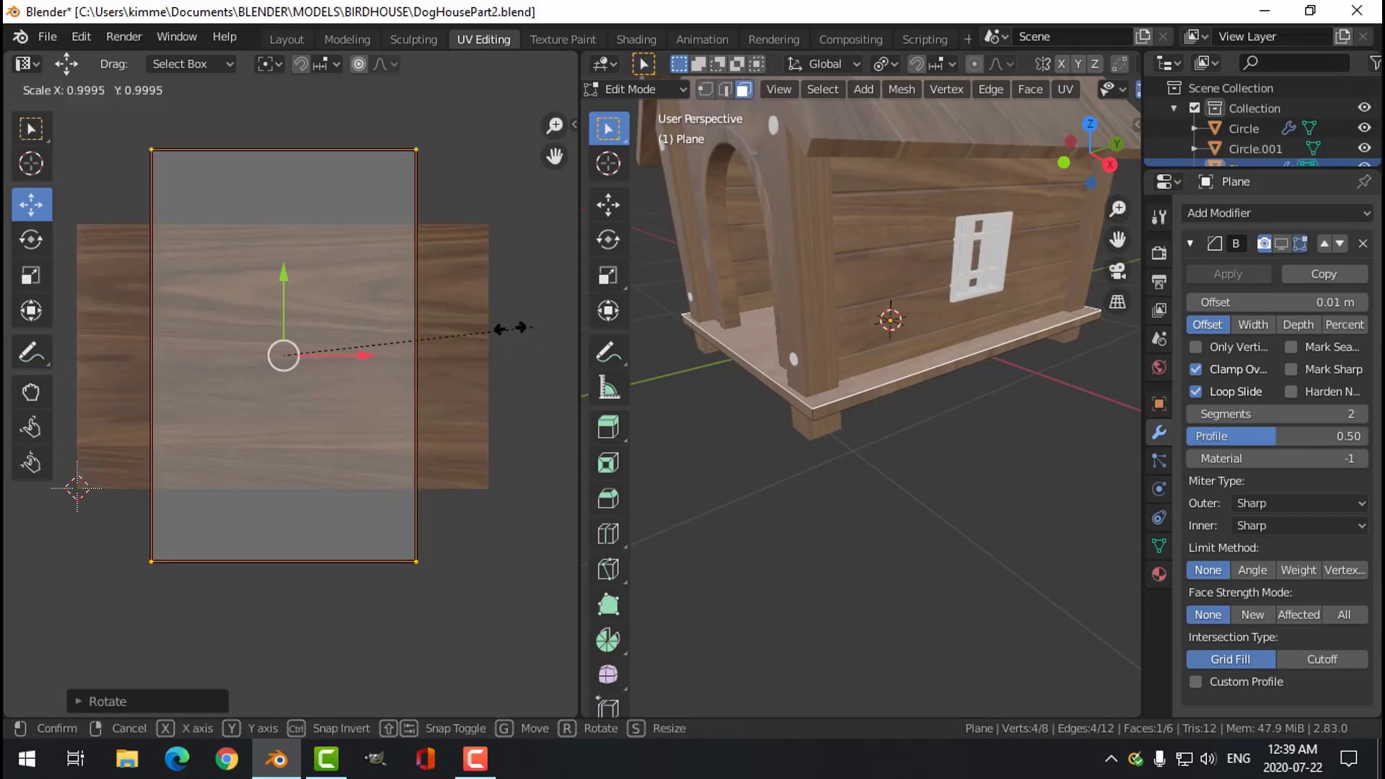
click(431, 335)
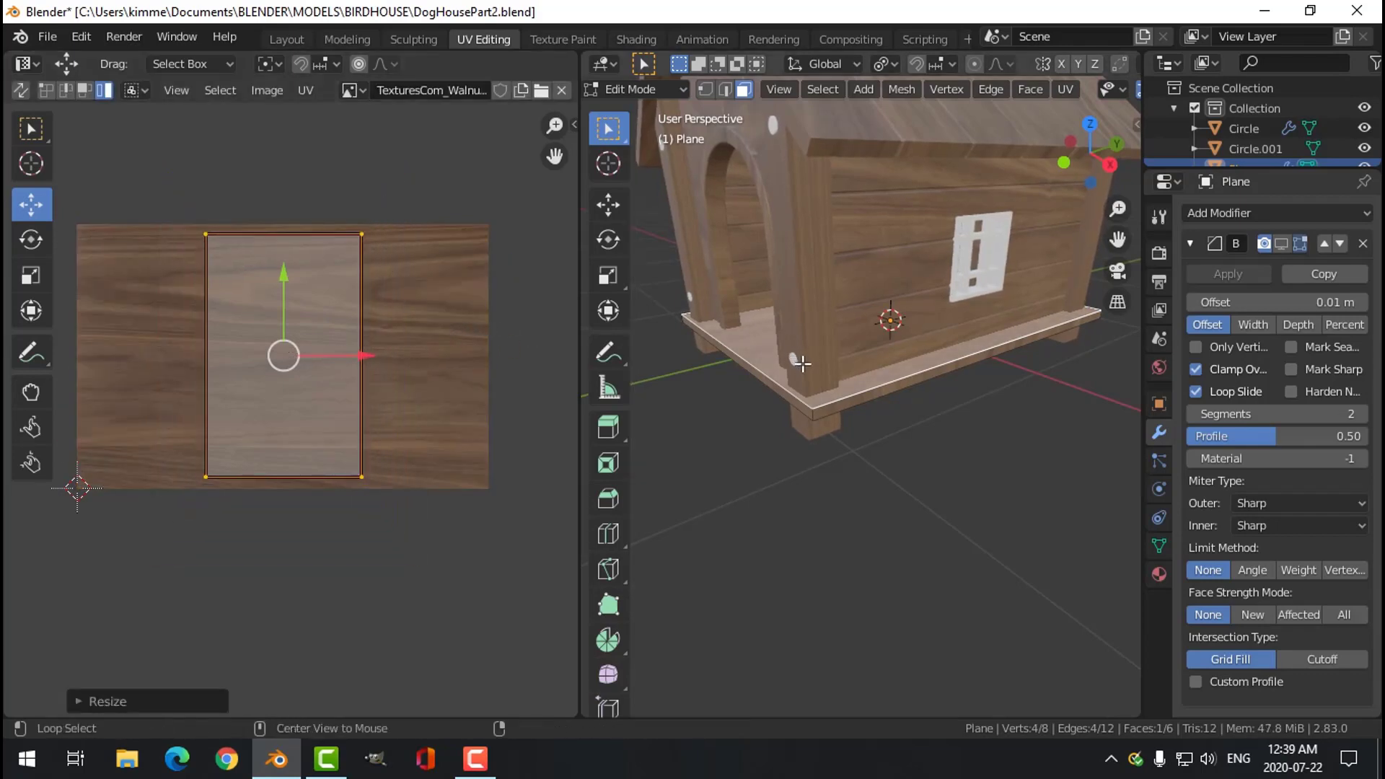
key(Tab)
scroll(795, 378, up, 3)
middle_drag(825, 390, 921, 413)
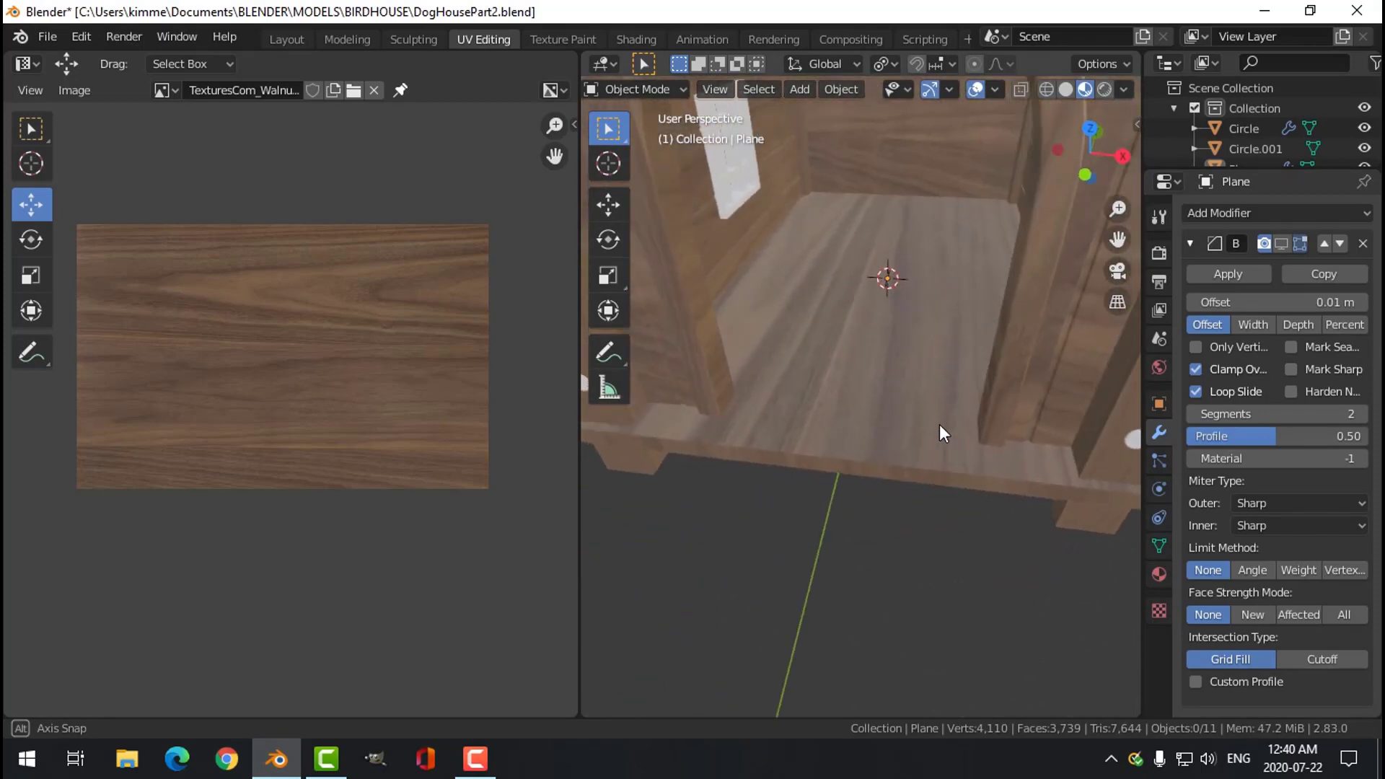
Show the Bevel modifier in the viewport for board Plane.006 and roof Plane.003.
middle_drag(939, 425, 923, 401)
scroll(927, 408, down, 5)
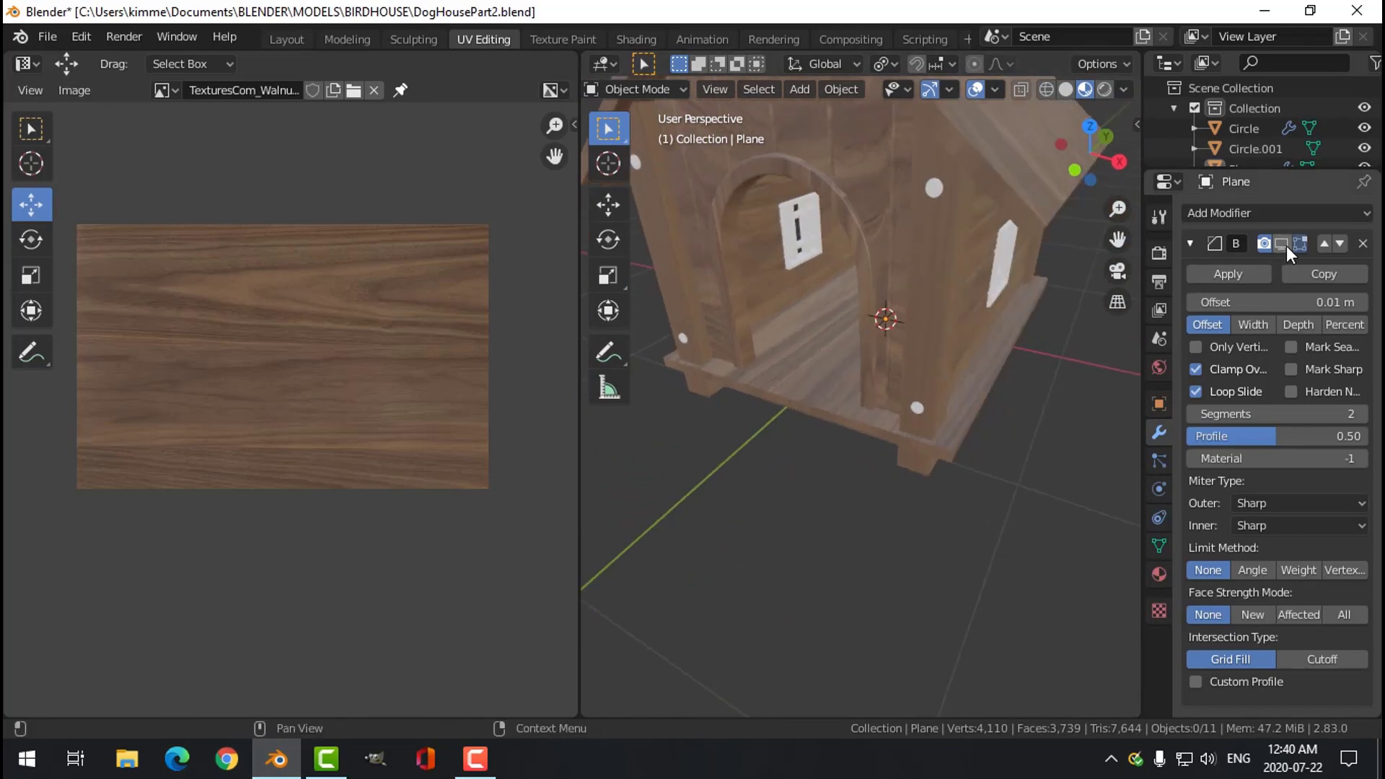
click(909, 354)
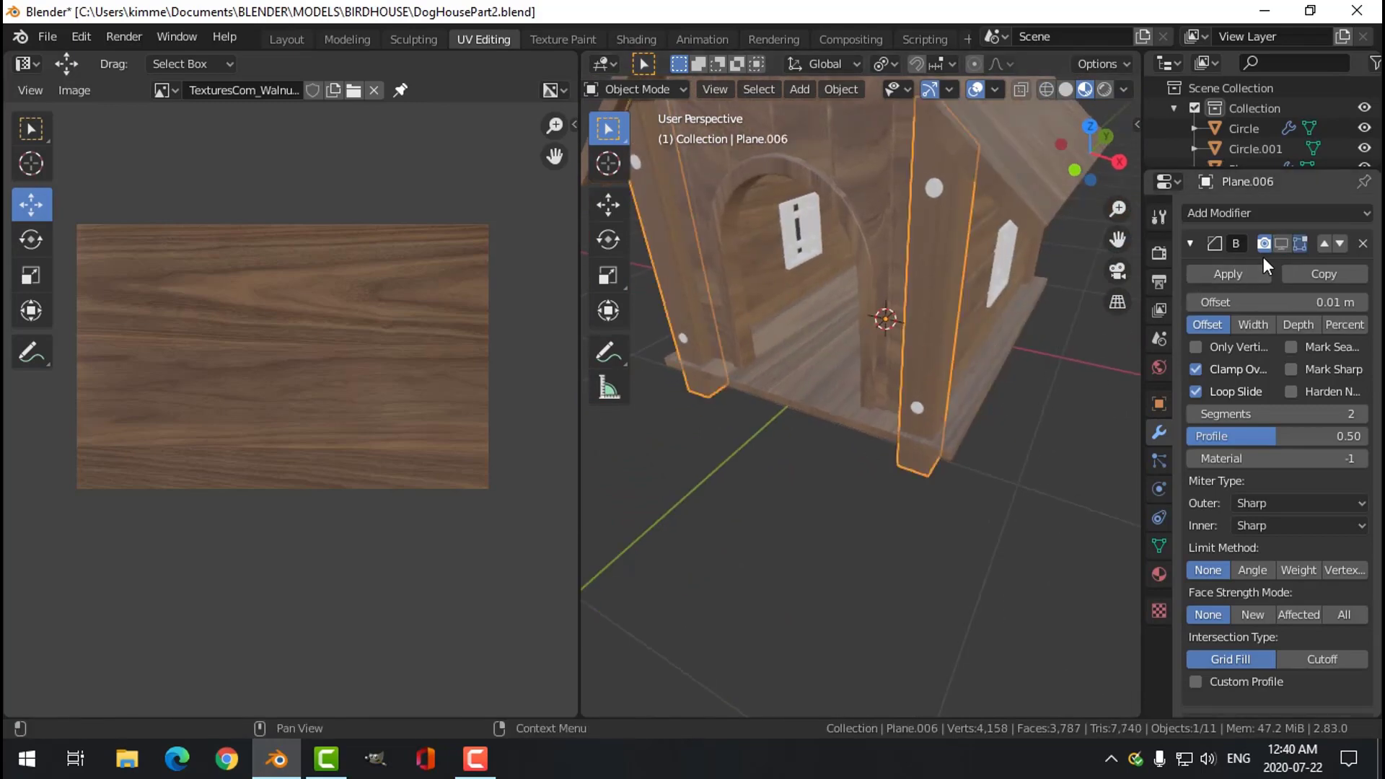
click(1283, 243)
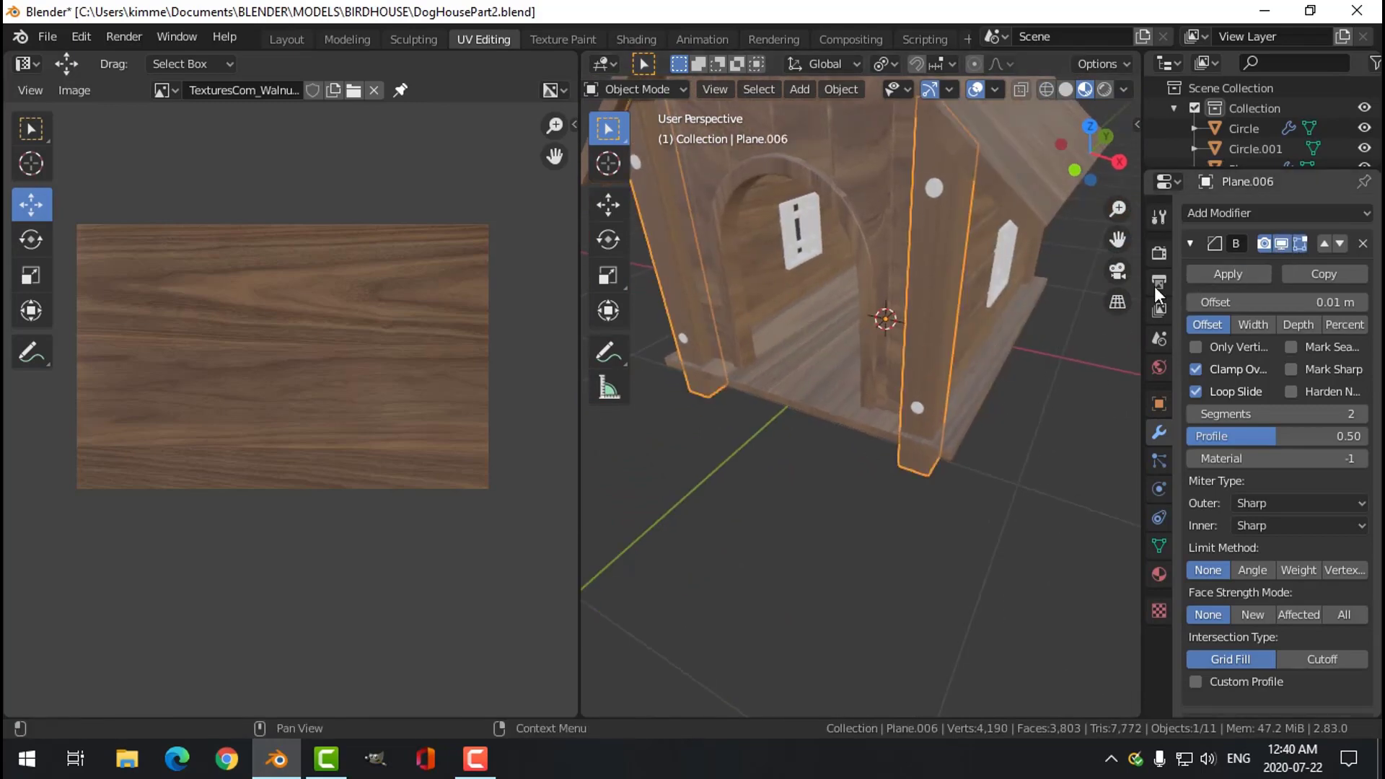
click(884, 218)
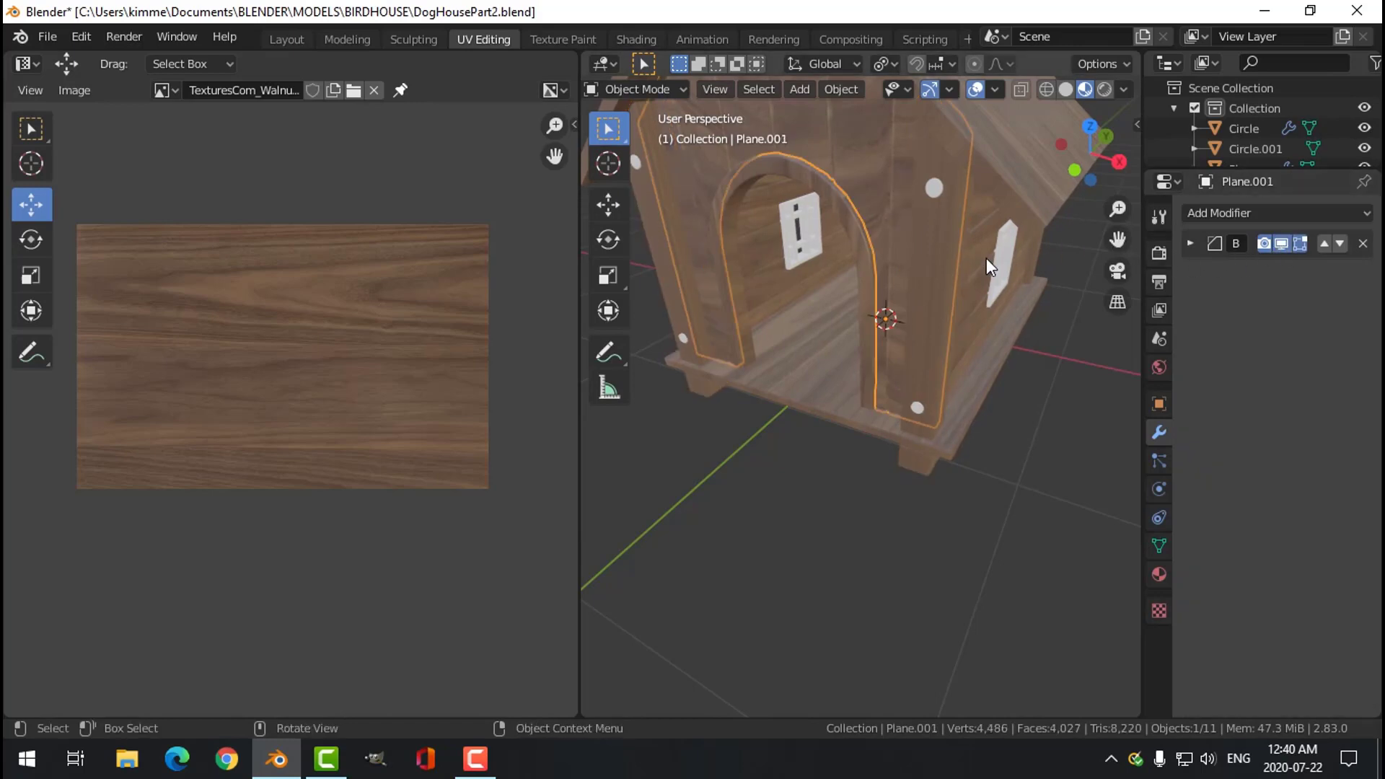
scroll(985, 258, down, 5)
click(921, 291)
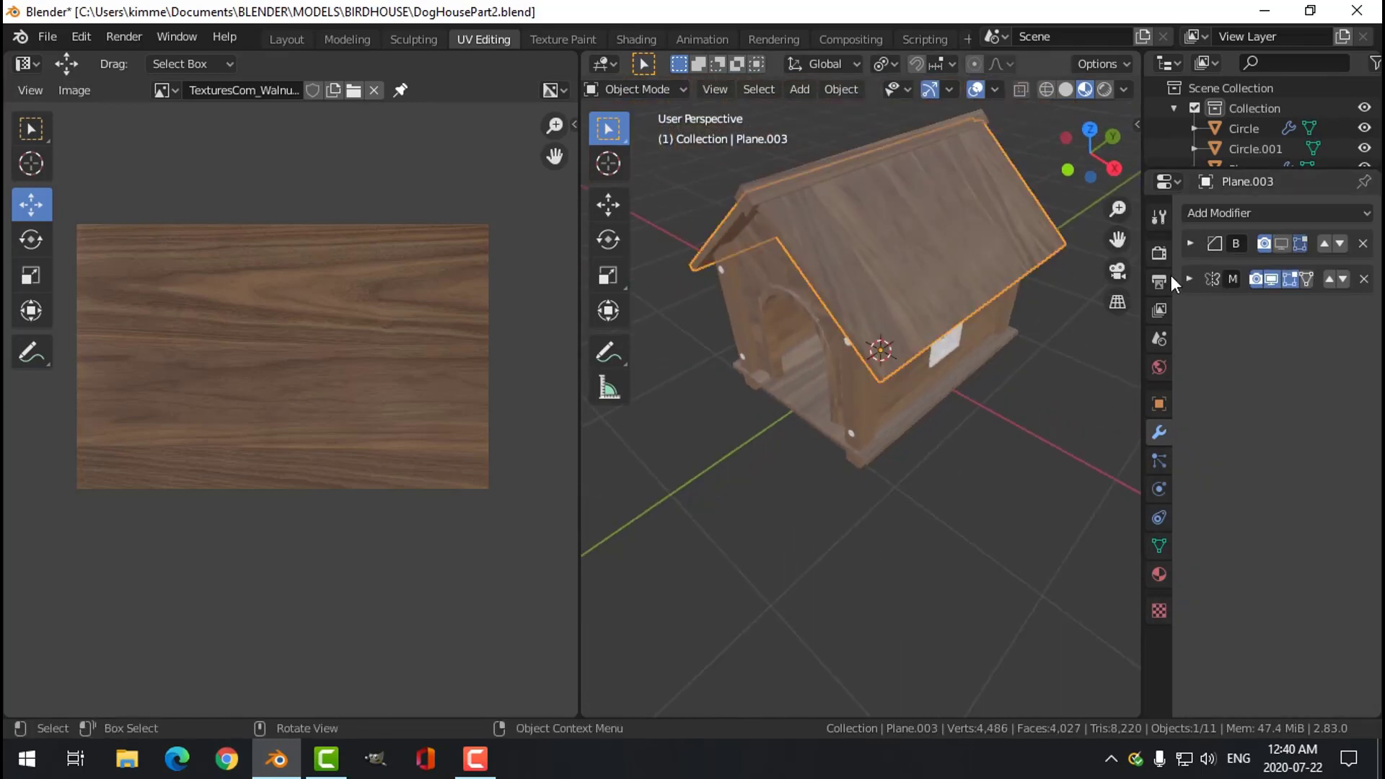
click(1287, 243)
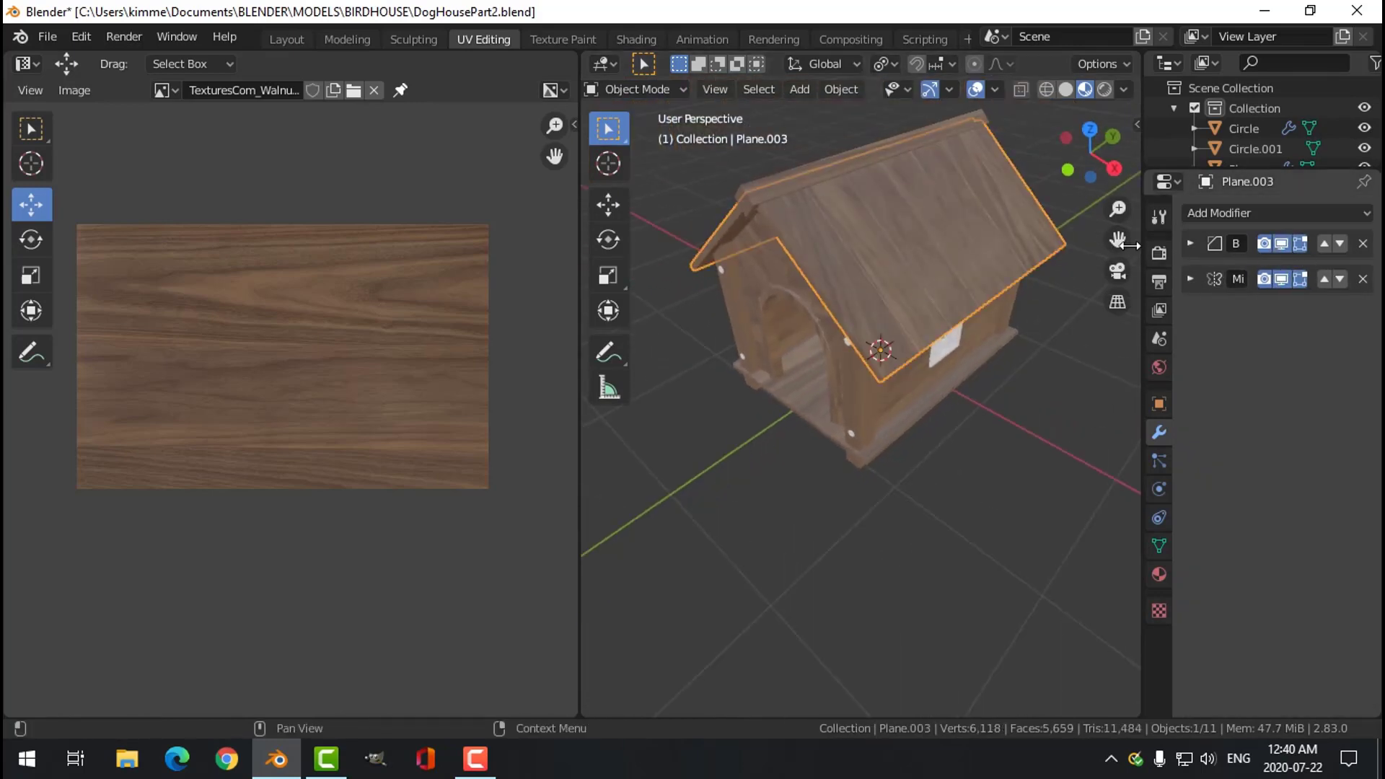
Show the bevel in the viewport for ridge board Plane.002 and side wall Plane.004.
click(767, 194)
click(1280, 243)
middle_drag(970, 316, 979, 348)
click(885, 300)
click(1281, 243)
Select the window frame Plane.008 and enter Edit Mode on it.
key(alt+a)
scroll(942, 350, up, 4)
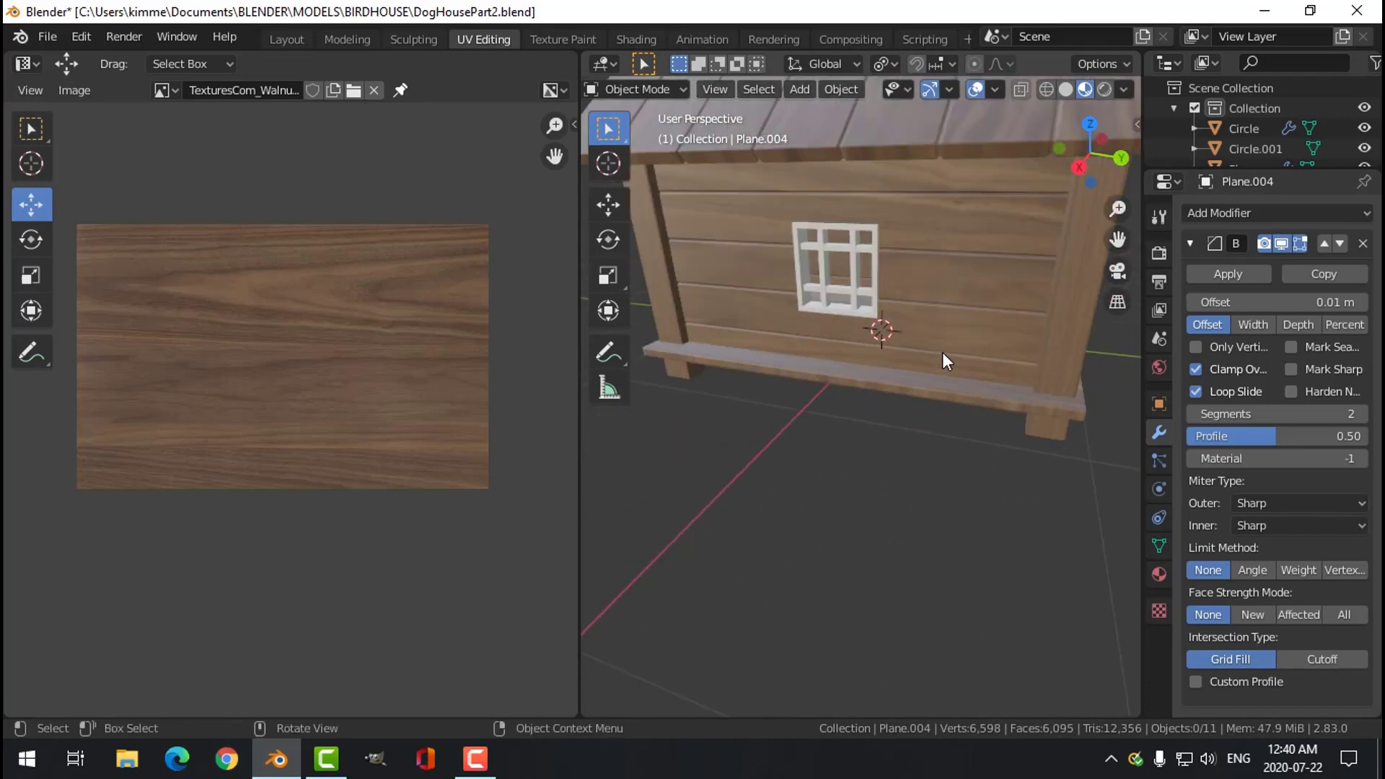
mouse_move(871, 331)
middle_down()
mouse_move(939, 379)
mouse_move(952, 344)
mouse_move(884, 366)
mouse_move(788, 326)
mouse_move(883, 344)
middle_up()
scroll(880, 361, up, 3)
click(772, 315)
key(Tab)
Show the window frame's bevel in the viewport and assign it the existing Wood material.
click(1190, 278)
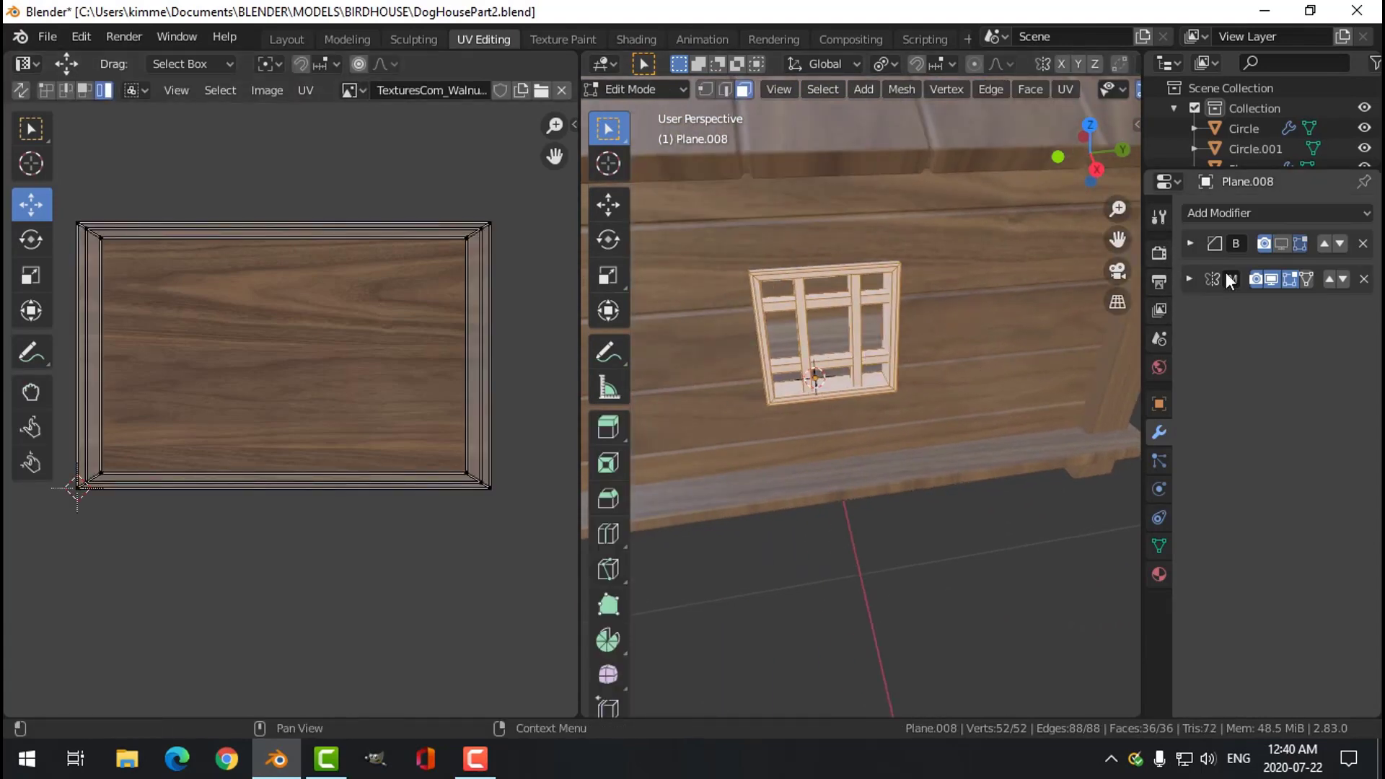
click(1282, 244)
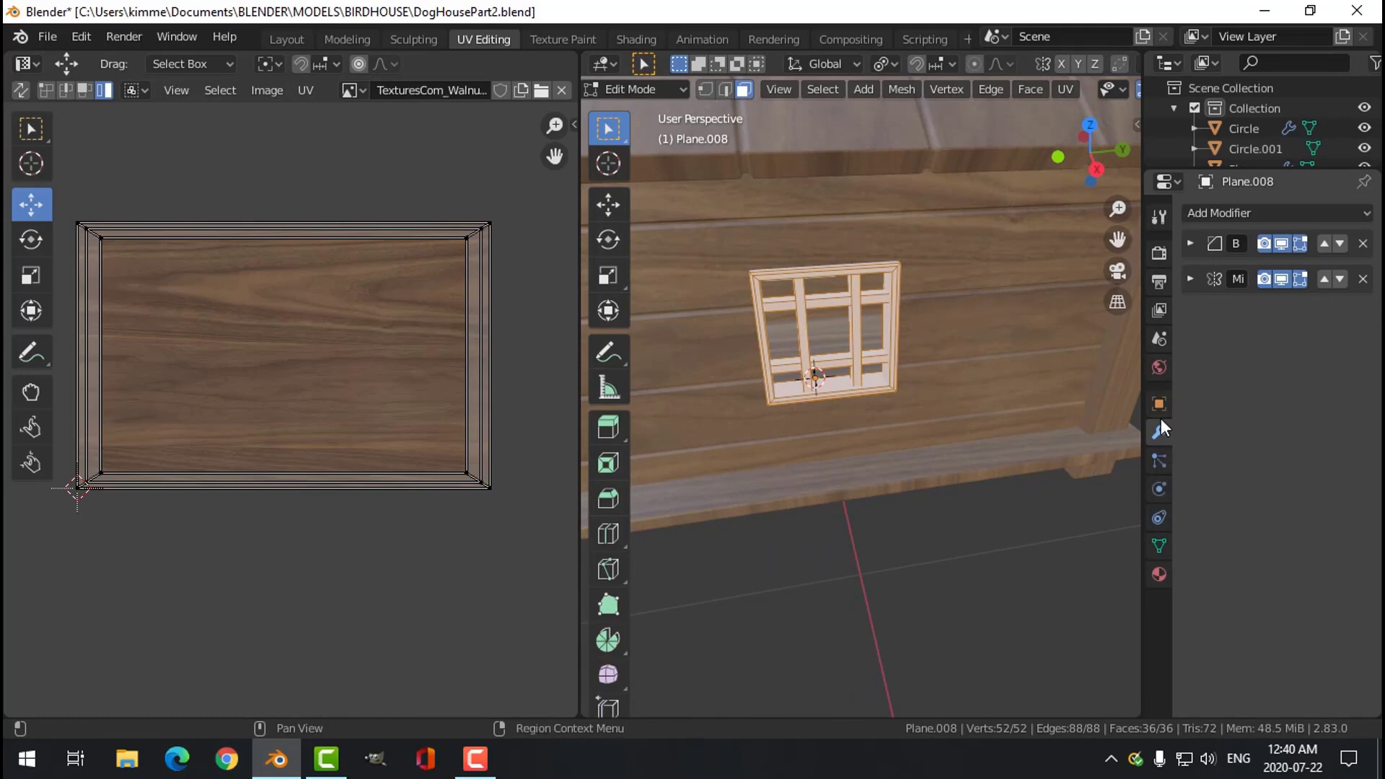
click(1159, 574)
click(1198, 297)
click(1101, 334)
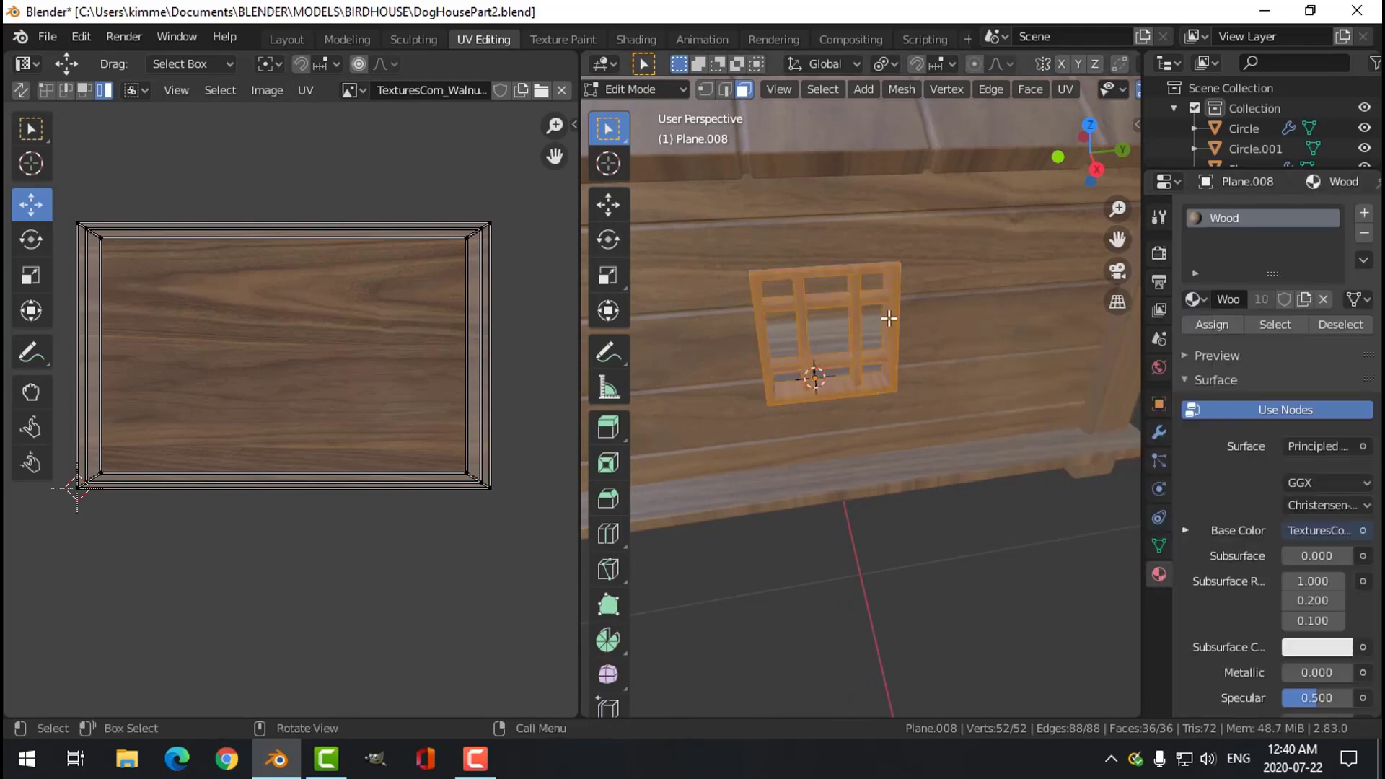
scroll(939, 334, up, 5)
Leave Edit Mode on the window frame and reselect it in Object Mode.
scroll(939, 335, down, 4)
key(alt+a)
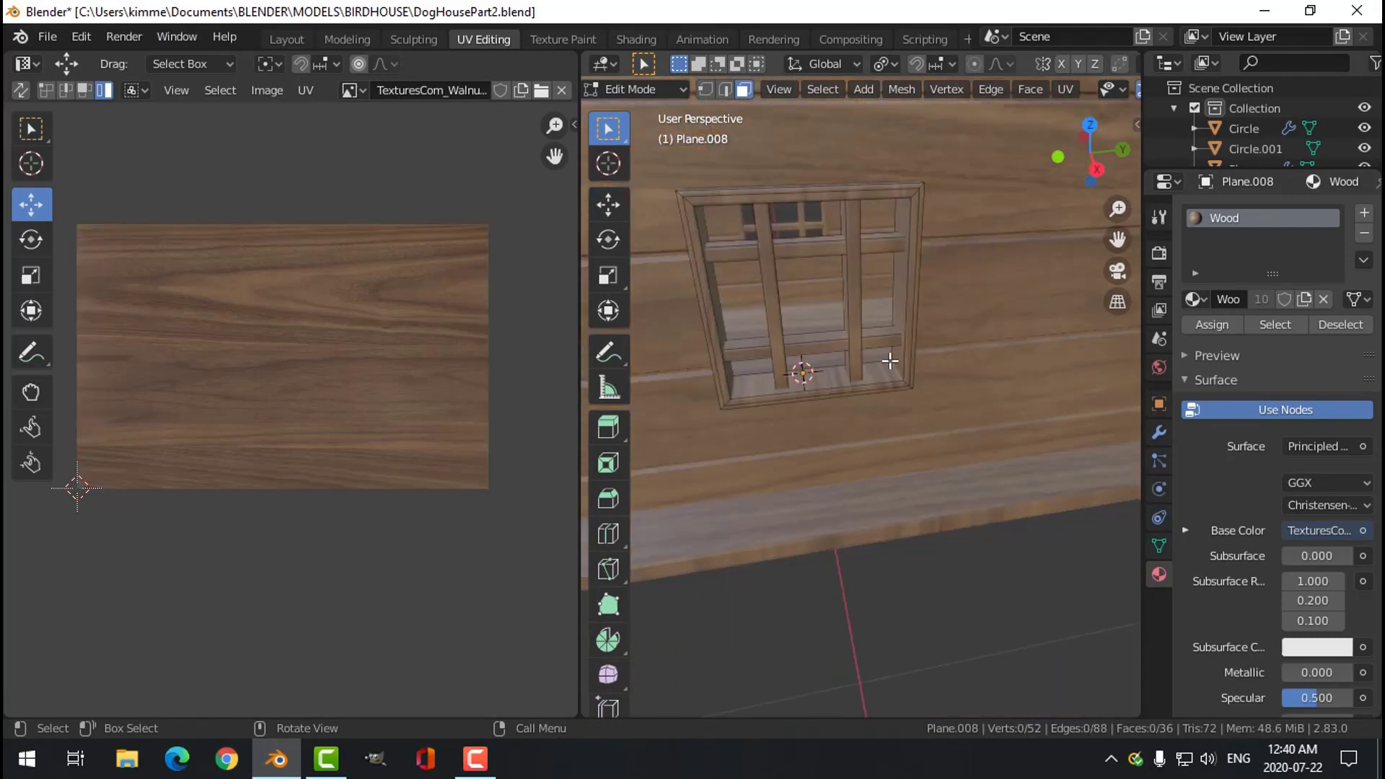
mouse_move(901, 362)
middle_down()
mouse_move(934, 360)
mouse_move(916, 336)
mouse_move(969, 332)
mouse_move(1014, 303)
mouse_move(802, 366)
mouse_move(885, 341)
middle_up()
key(Tab)
key(alt+a)
click(928, 255)
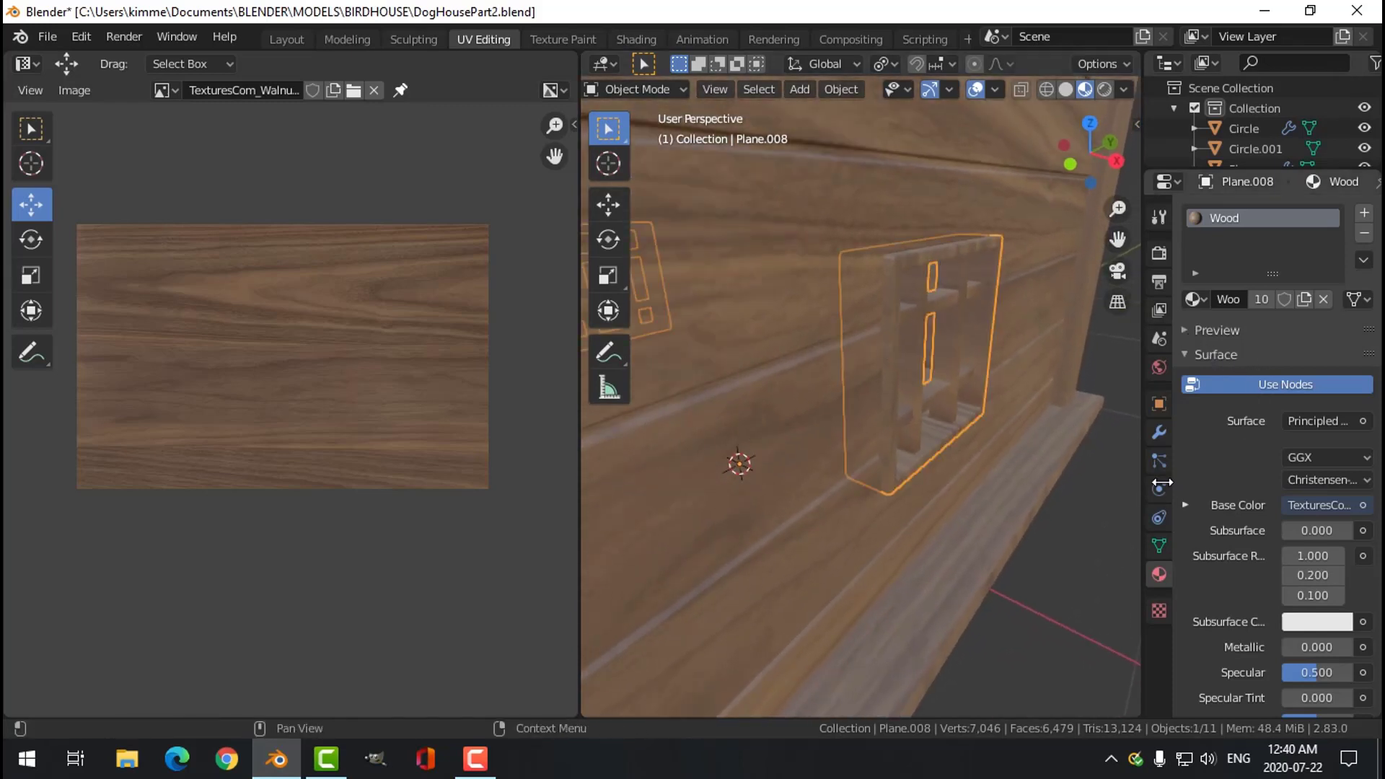
Expand the frame's Bevel modifier and keep its offset at 0.01 m.
click(1159, 432)
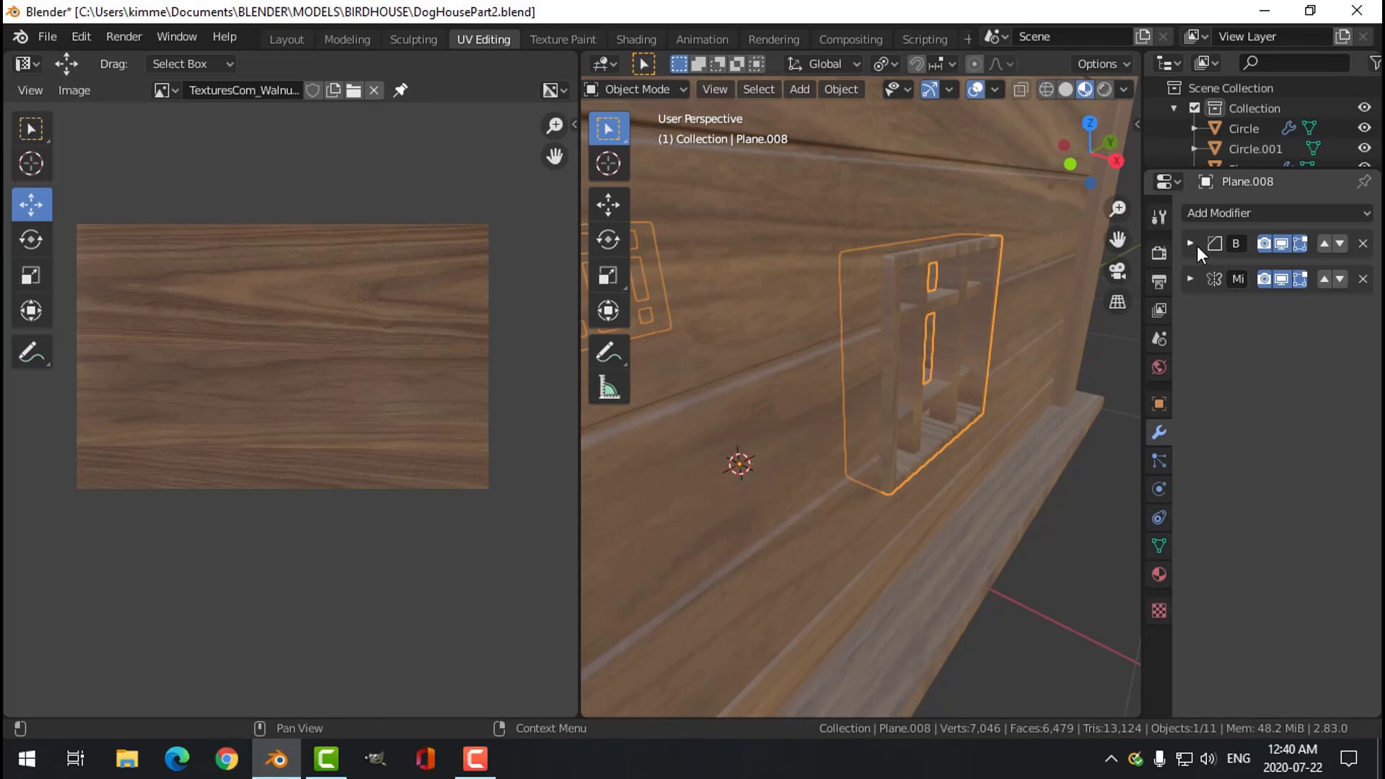
click(1192, 244)
click(1290, 302)
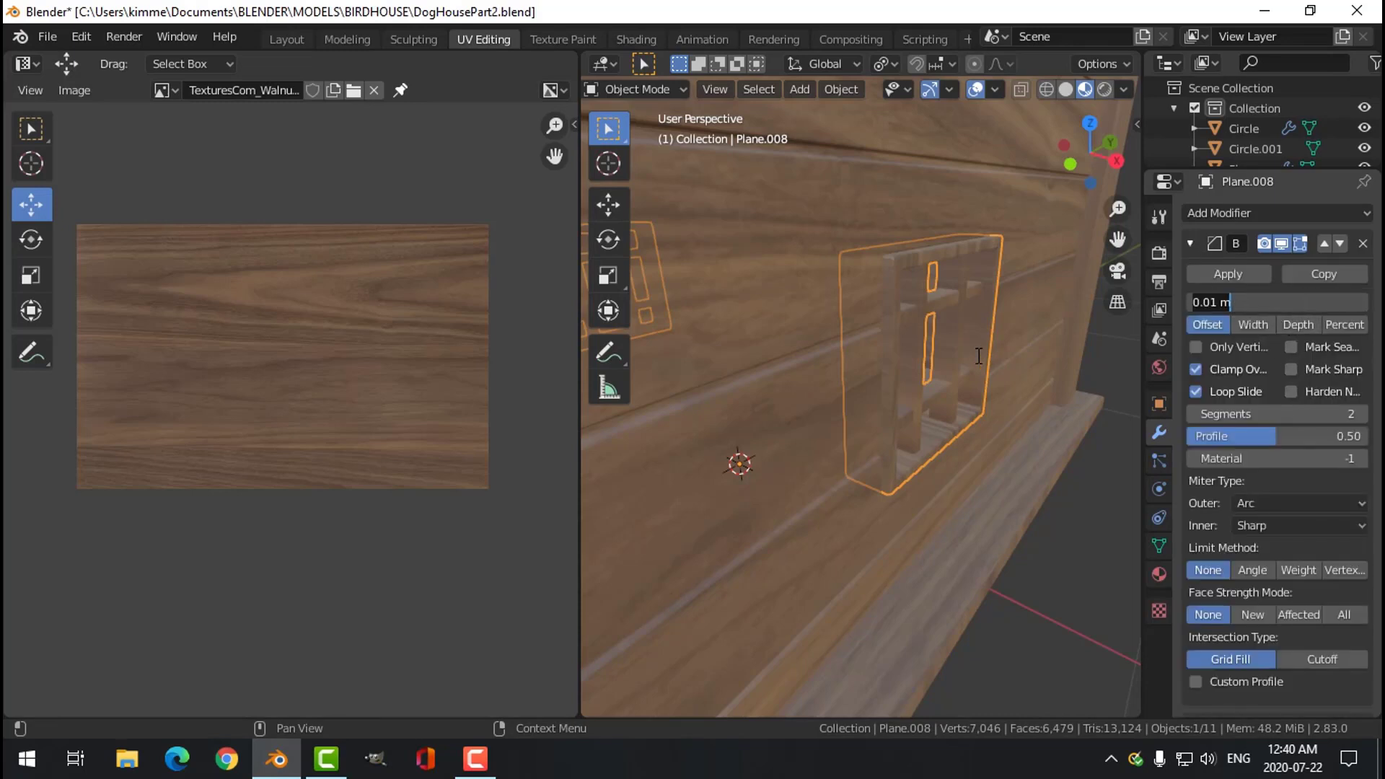
key(Return)
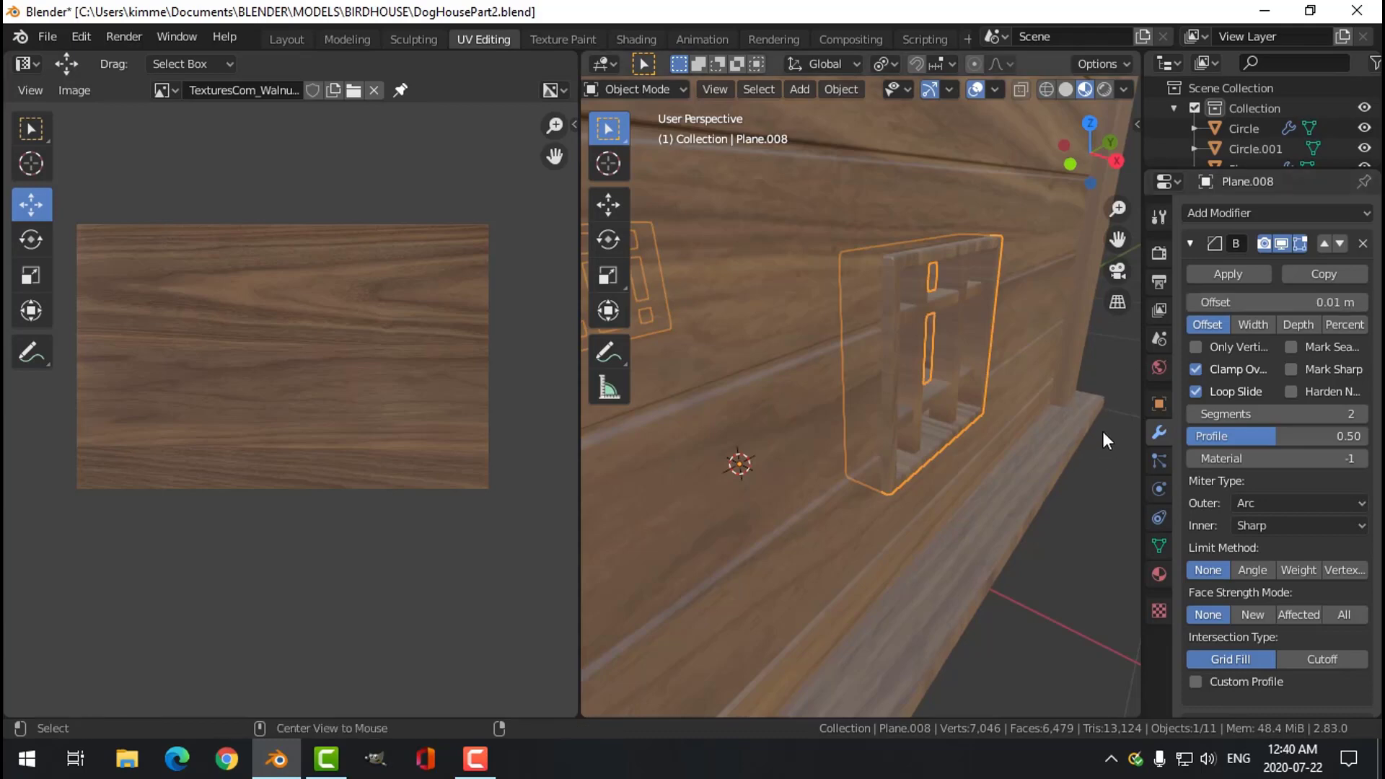
click(1102, 431)
scroll(1018, 426, down, 5)
middle_drag(906, 444, 867, 437)
Give the knob dots Circle.001 a new material named 'bolt' with a dark base colour.
click(848, 257)
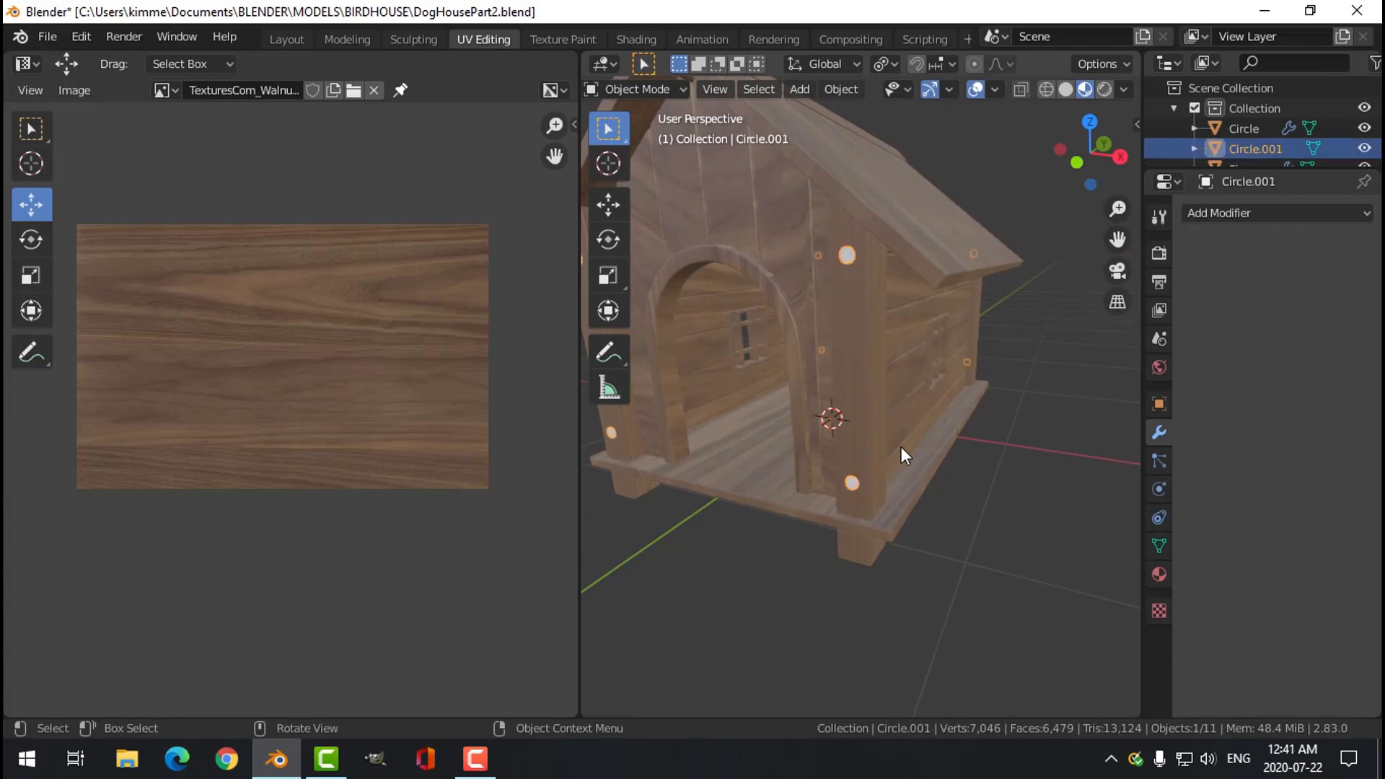
click(1161, 576)
click(1270, 302)
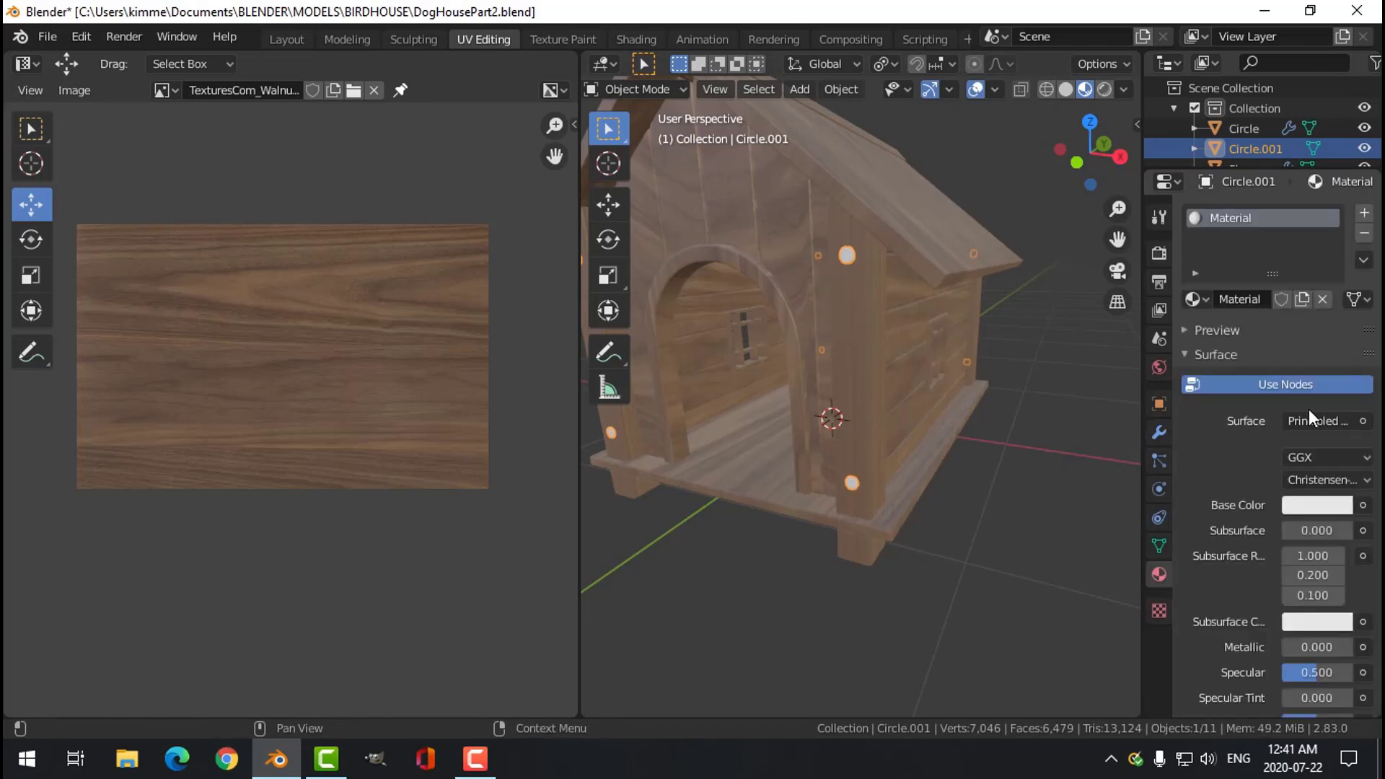
double_click(1253, 219)
text(bolt)
key(Return)
click(1311, 505)
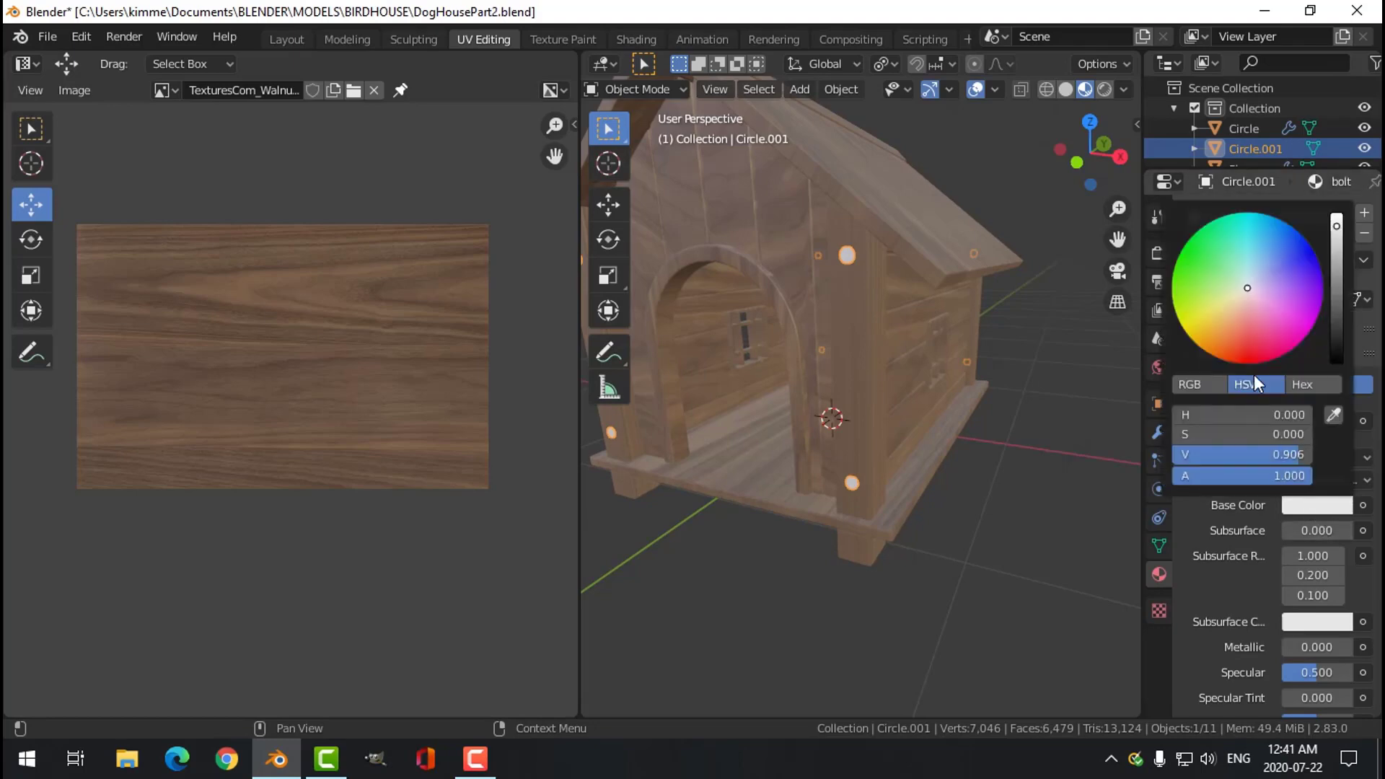
drag(1338, 304, 1336, 338)
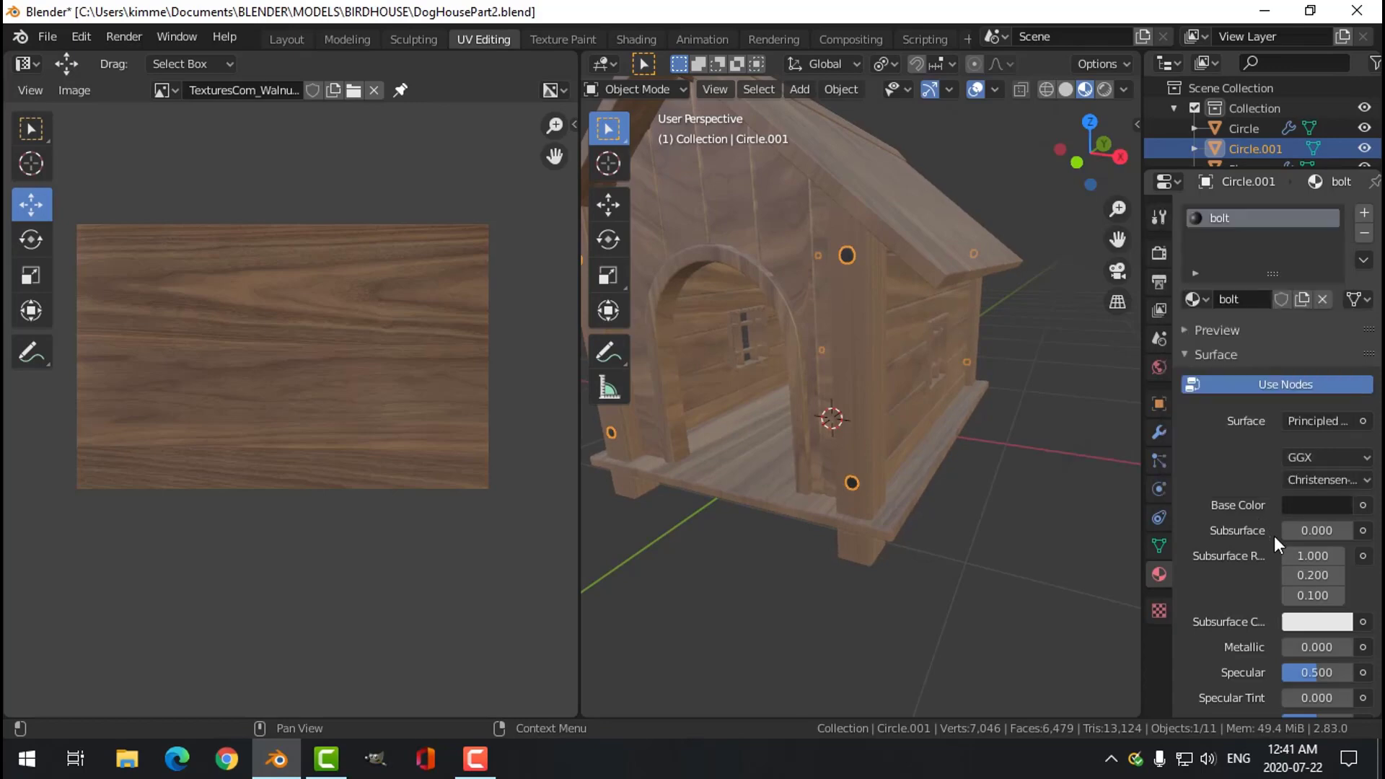
Set the bolt material's Metallic to 0.611 and Roughness to 0.403.
scroll(1266, 566, down, 8)
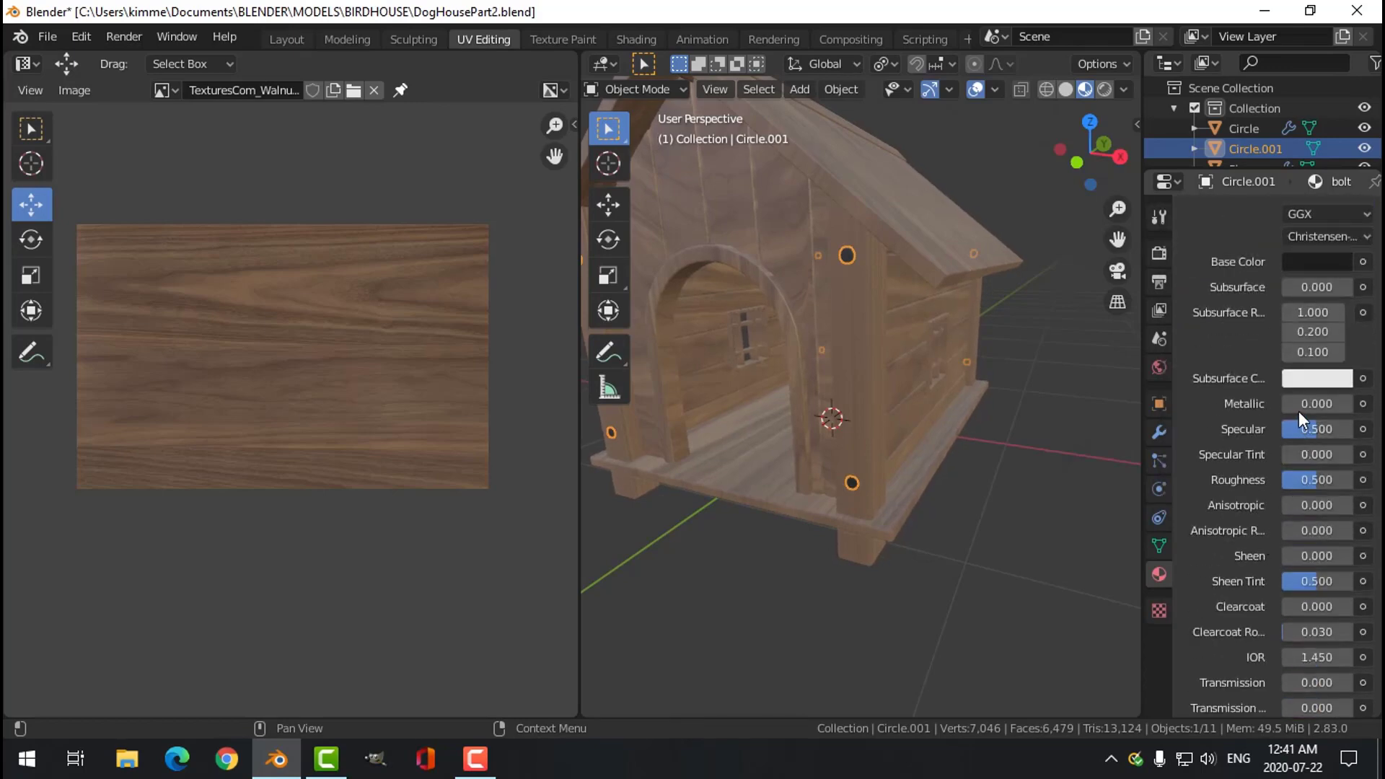
key(Escape)
mouse_move(1343, 404)
mouse_down()
mouse_move(1377, 404)
mouse_move(1323, 404)
mouse_up()
drag(1313, 479, 1304, 479)
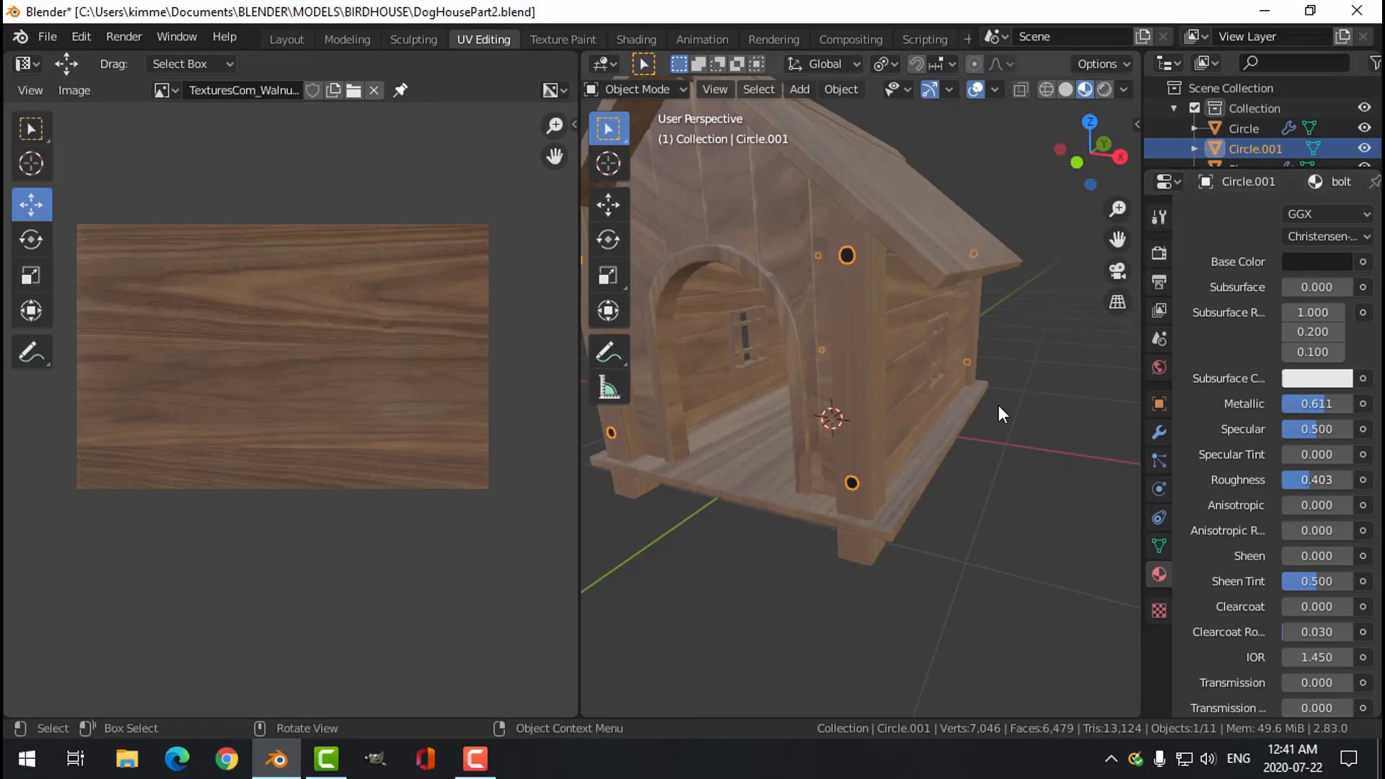
click(998, 405)
middle_drag(950, 357, 885, 349)
middle_drag(919, 417, 946, 326)
scroll(989, 341, down, 3)
Move the UVs of the roof's thin edge face higher on the wood texture.
click(937, 284)
key(Tab)
click(938, 285)
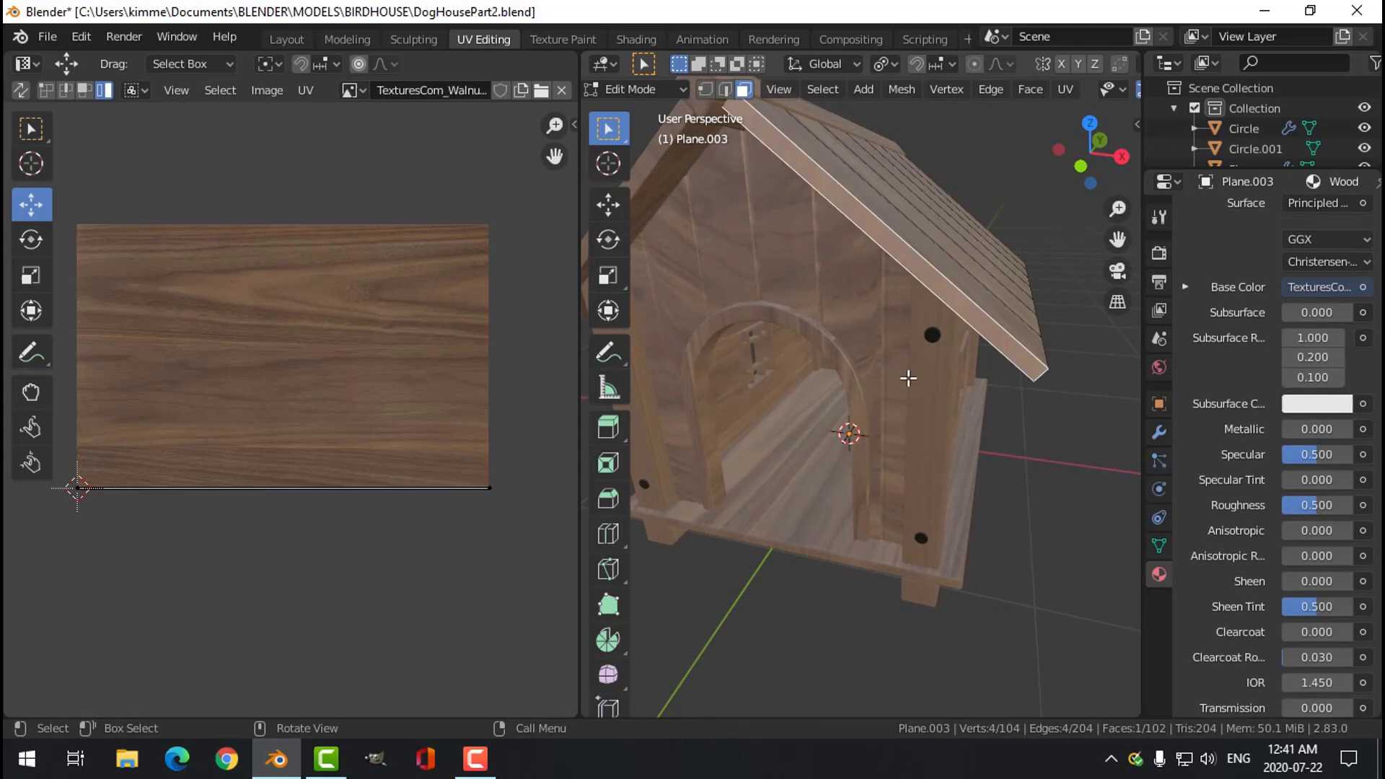
middle_drag(905, 378, 830, 406)
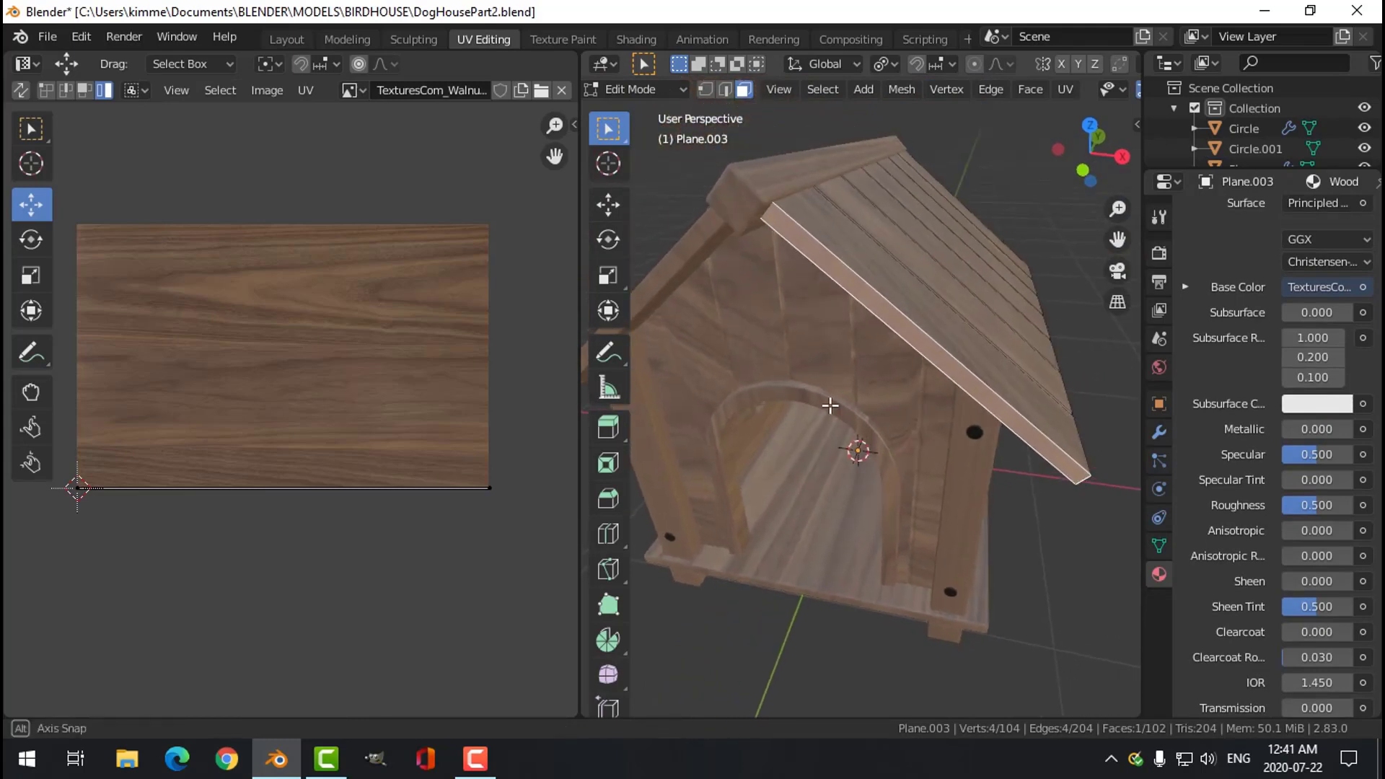
click(275, 487)
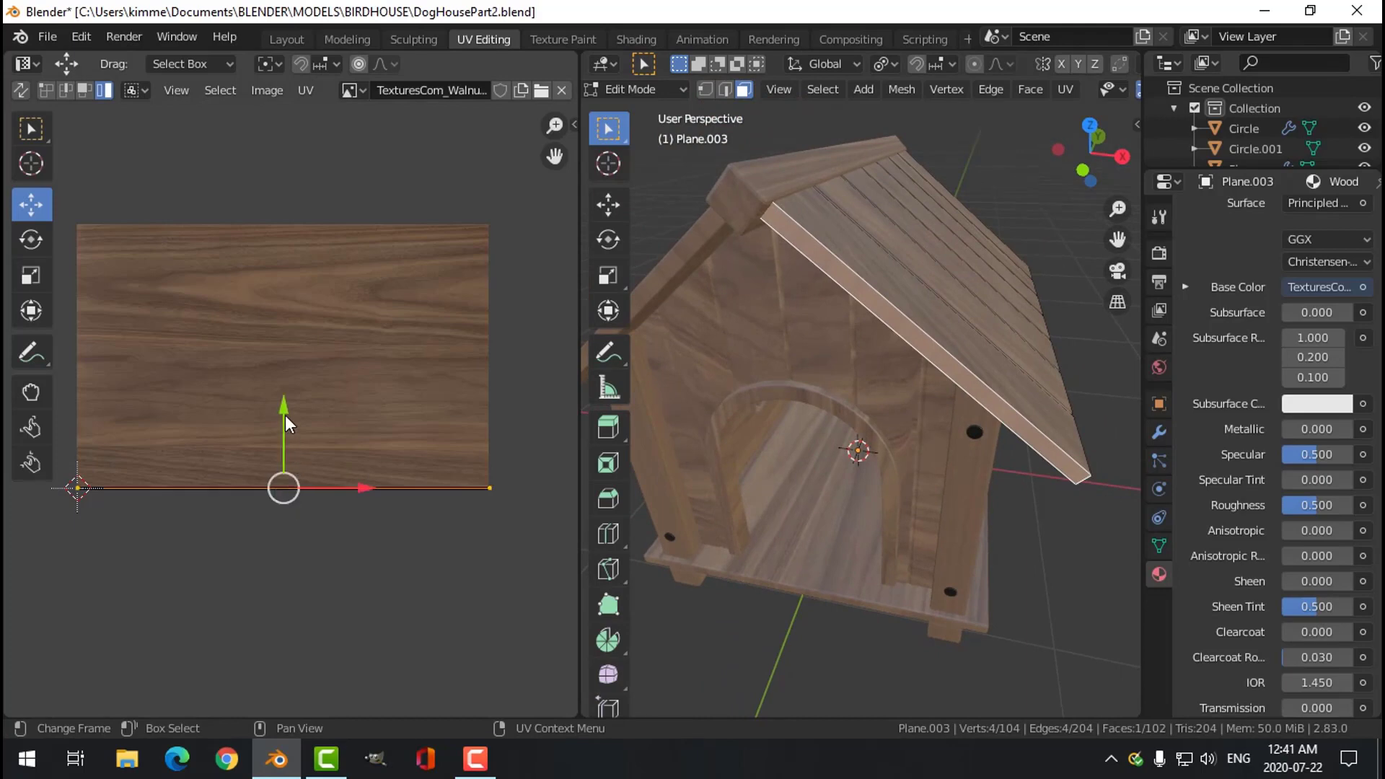
key(g)
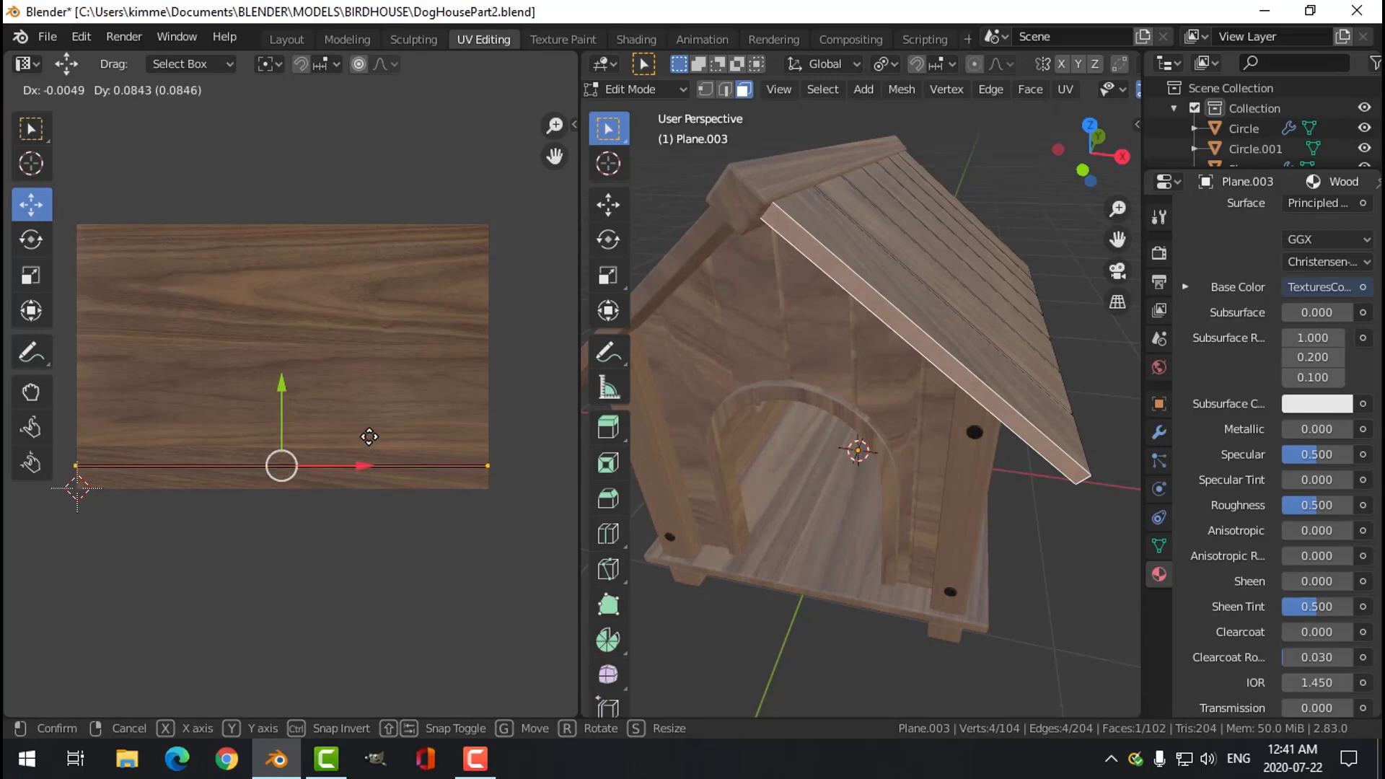
click(366, 435)
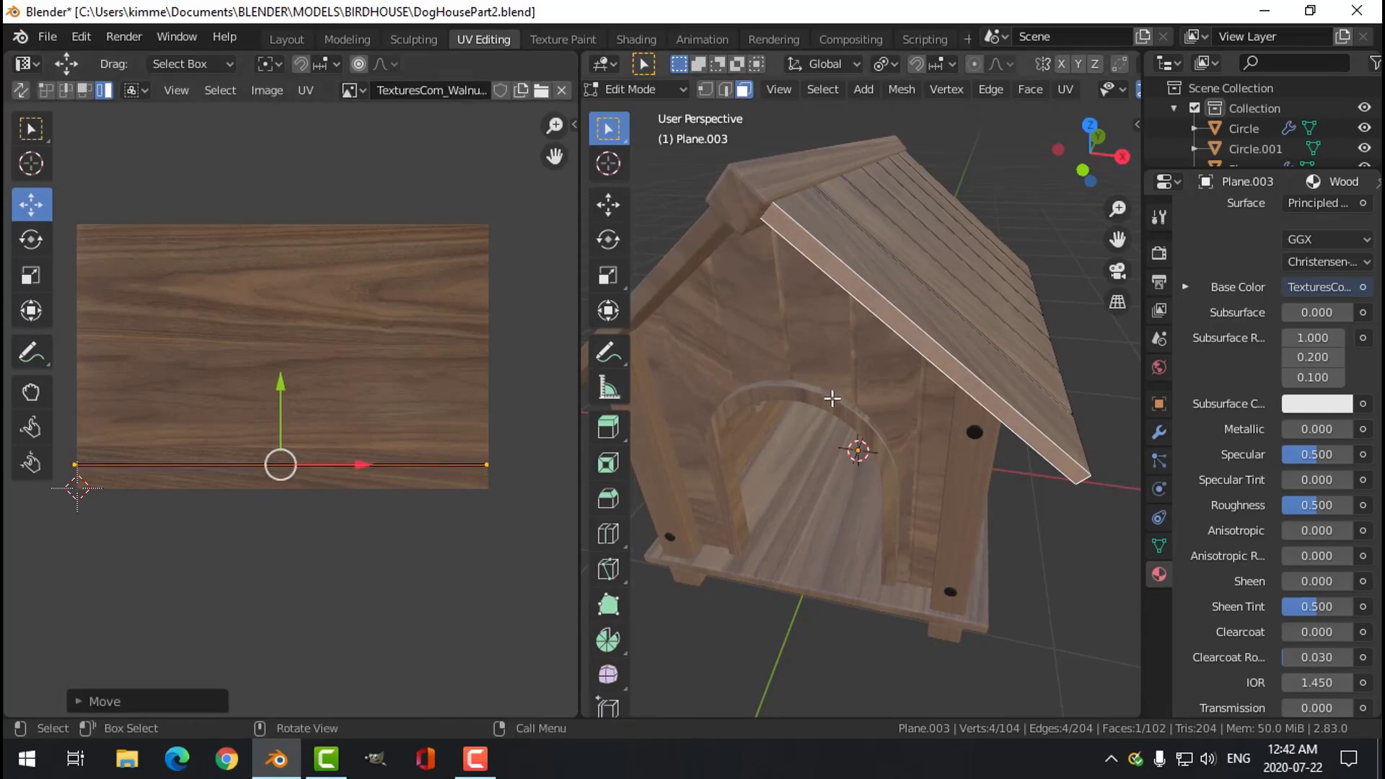
Return to Object Mode and save DogHousePart2.blend.
key(alt+a)
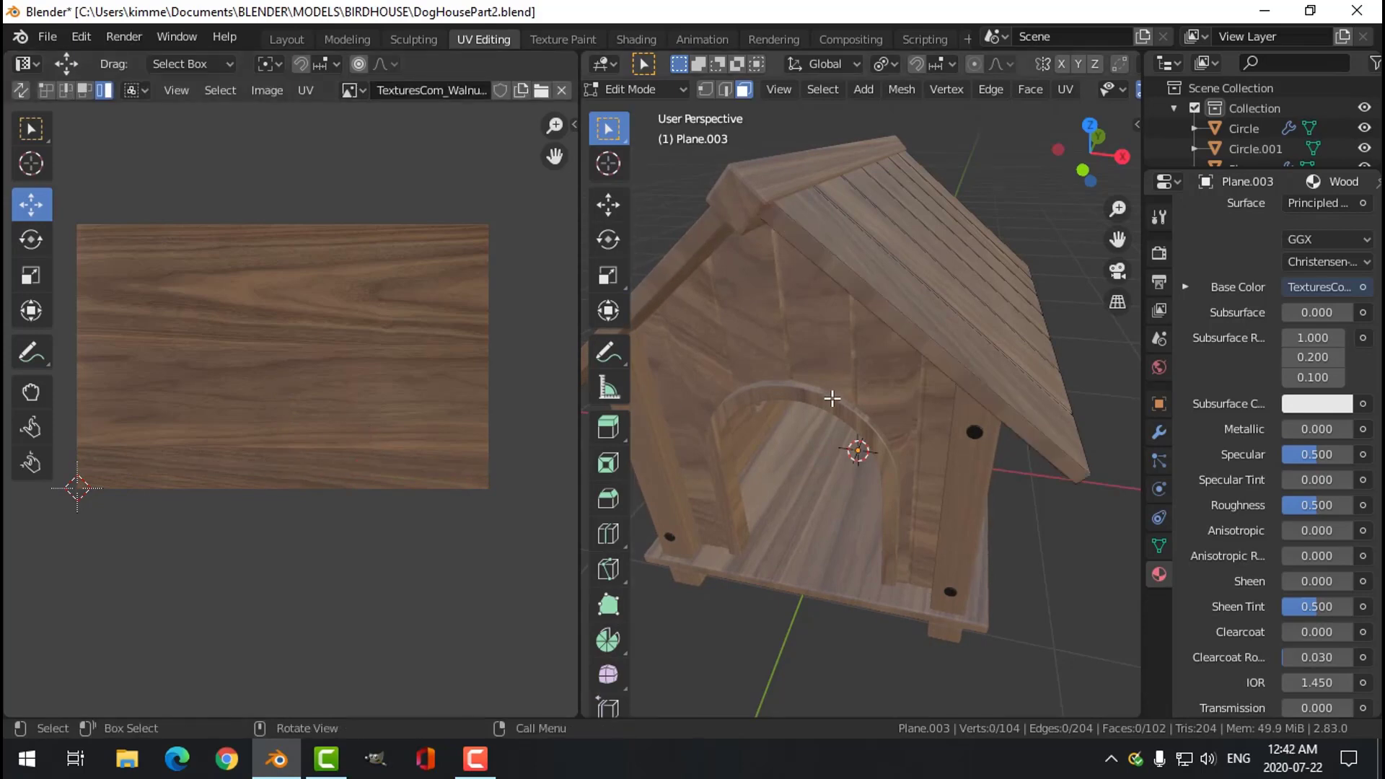
key(Tab)
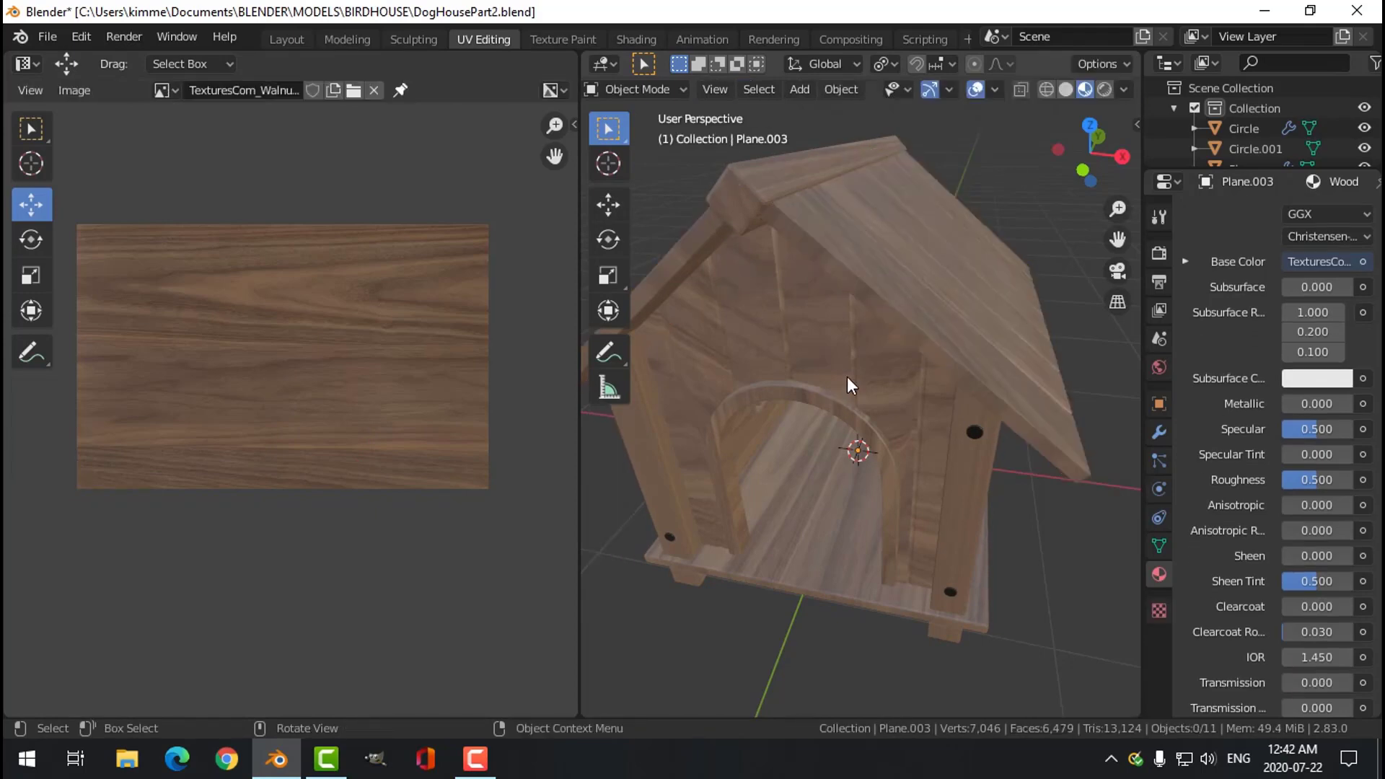
scroll(846, 376, down, 3)
key(alt+a)
middle_drag(916, 378, 868, 417)
click(854, 387)
key(ctrl+s)
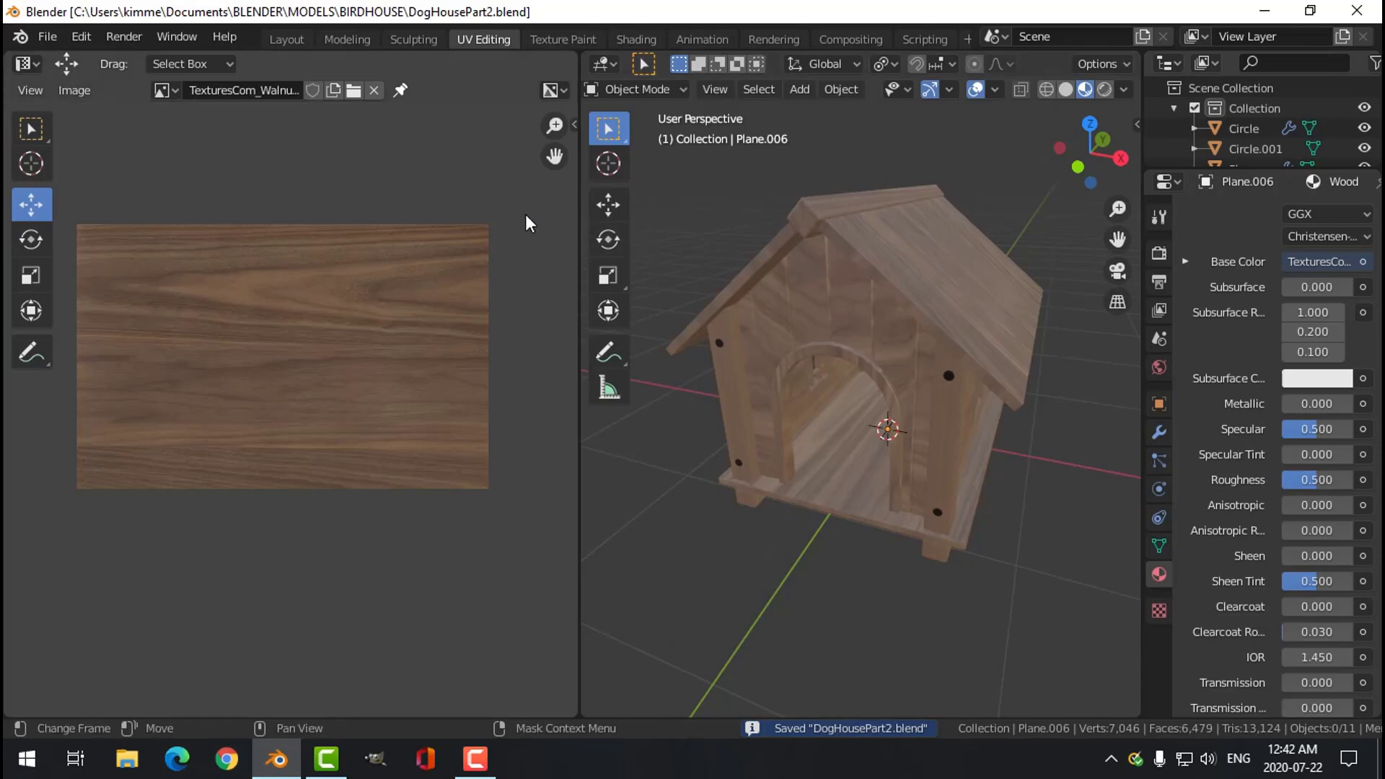
In the Shading workspace, set the Wood Principled BSDF to Roughness 0.645 and Specular 0.291.
click(638, 40)
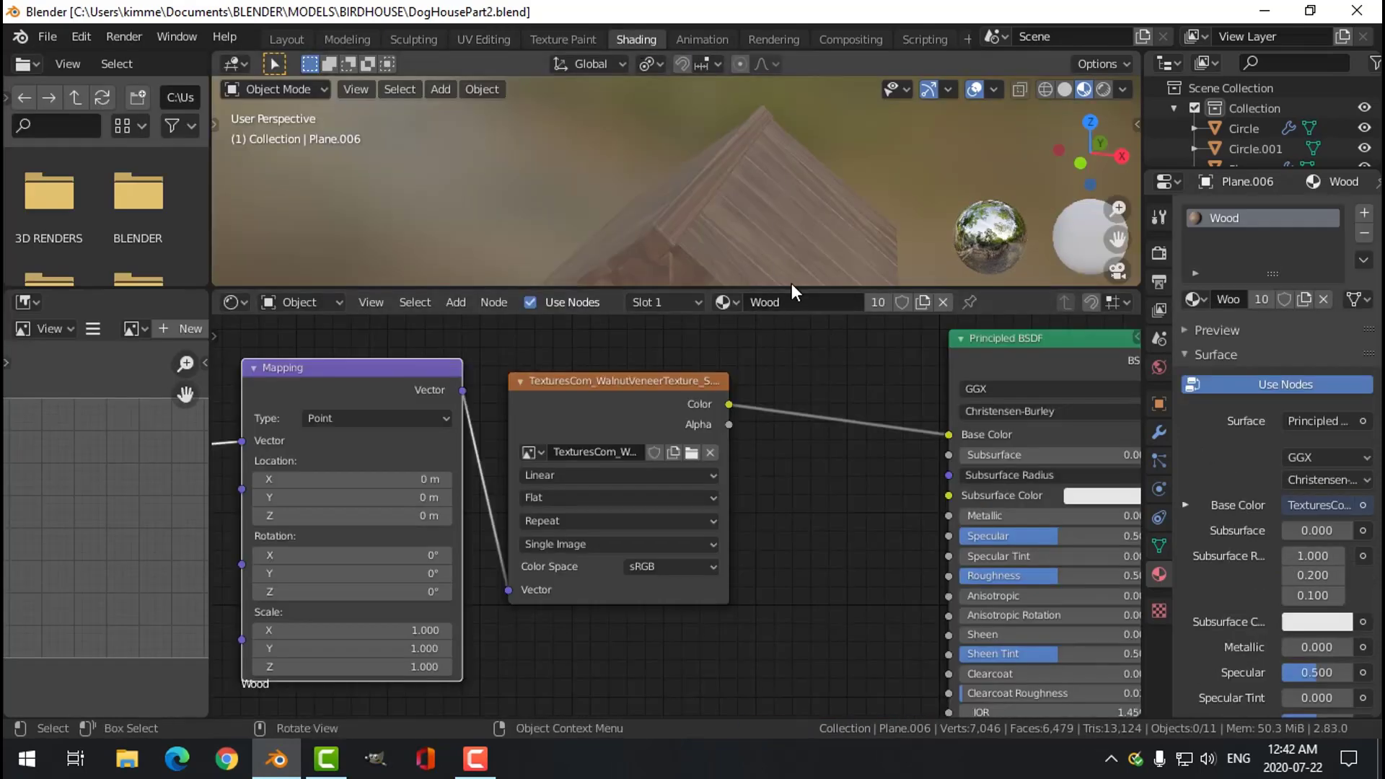
scroll(799, 413, down, 3)
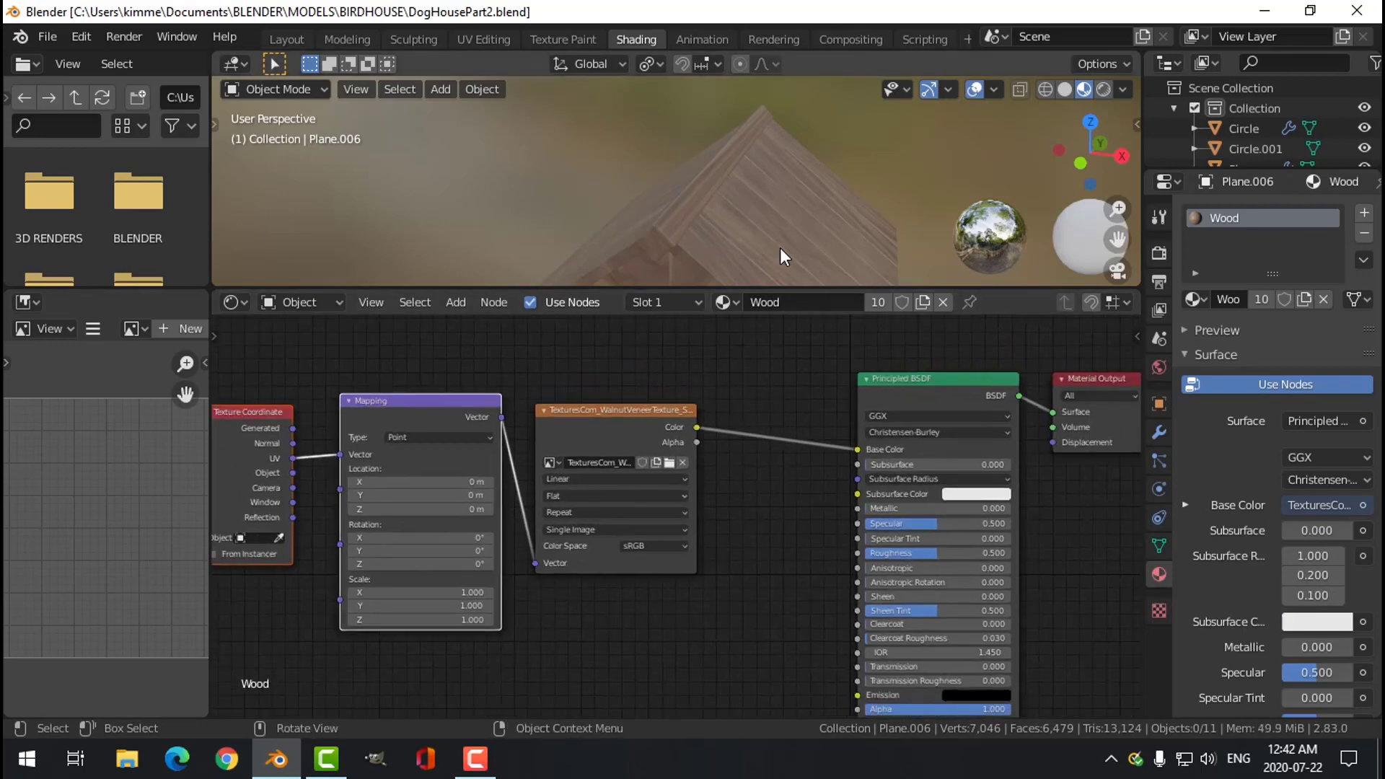
mouse_move(781, 248)
middle_down()
mouse_move(703, 184)
mouse_move(758, 238)
middle_up()
scroll(975, 570, up, 3)
middle_drag(902, 487, 807, 464)
scroll(805, 465, up, 1)
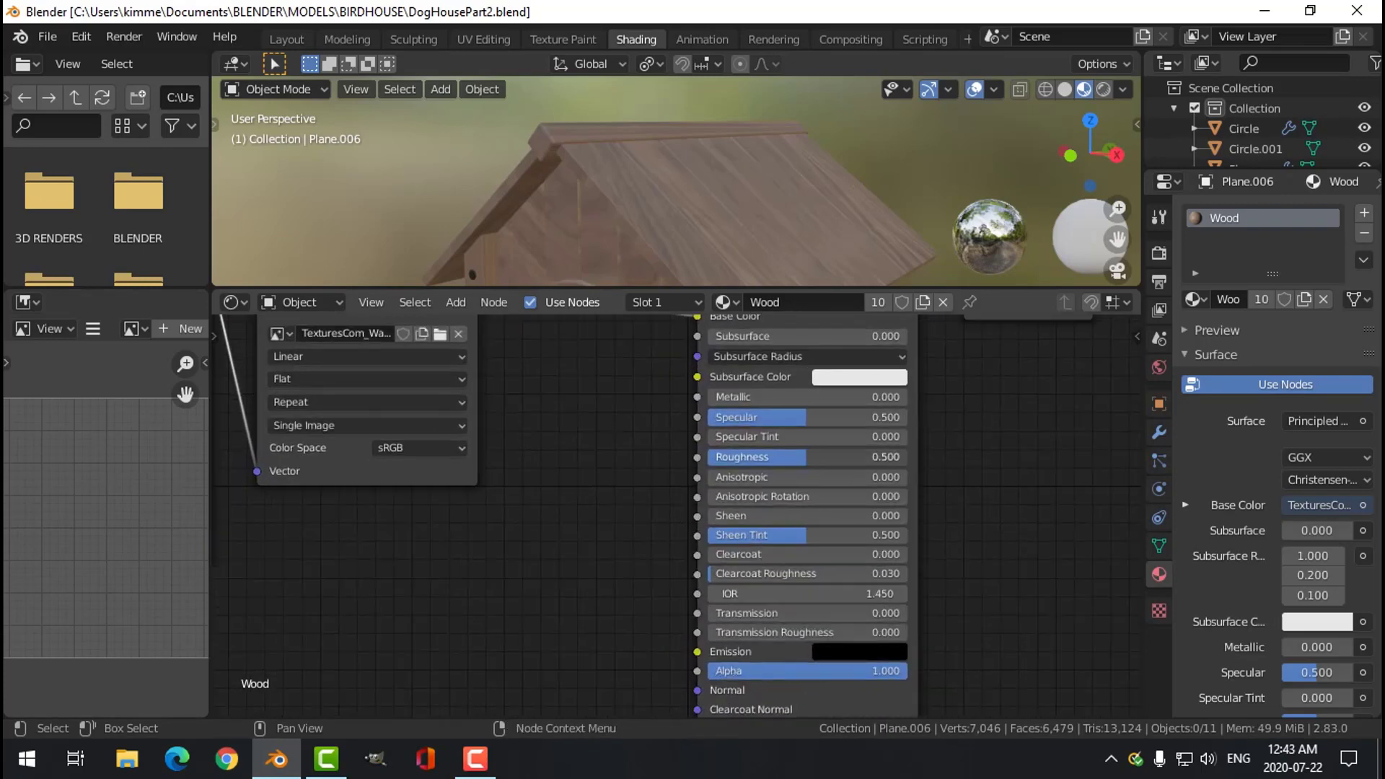
drag(803, 462, 773, 416)
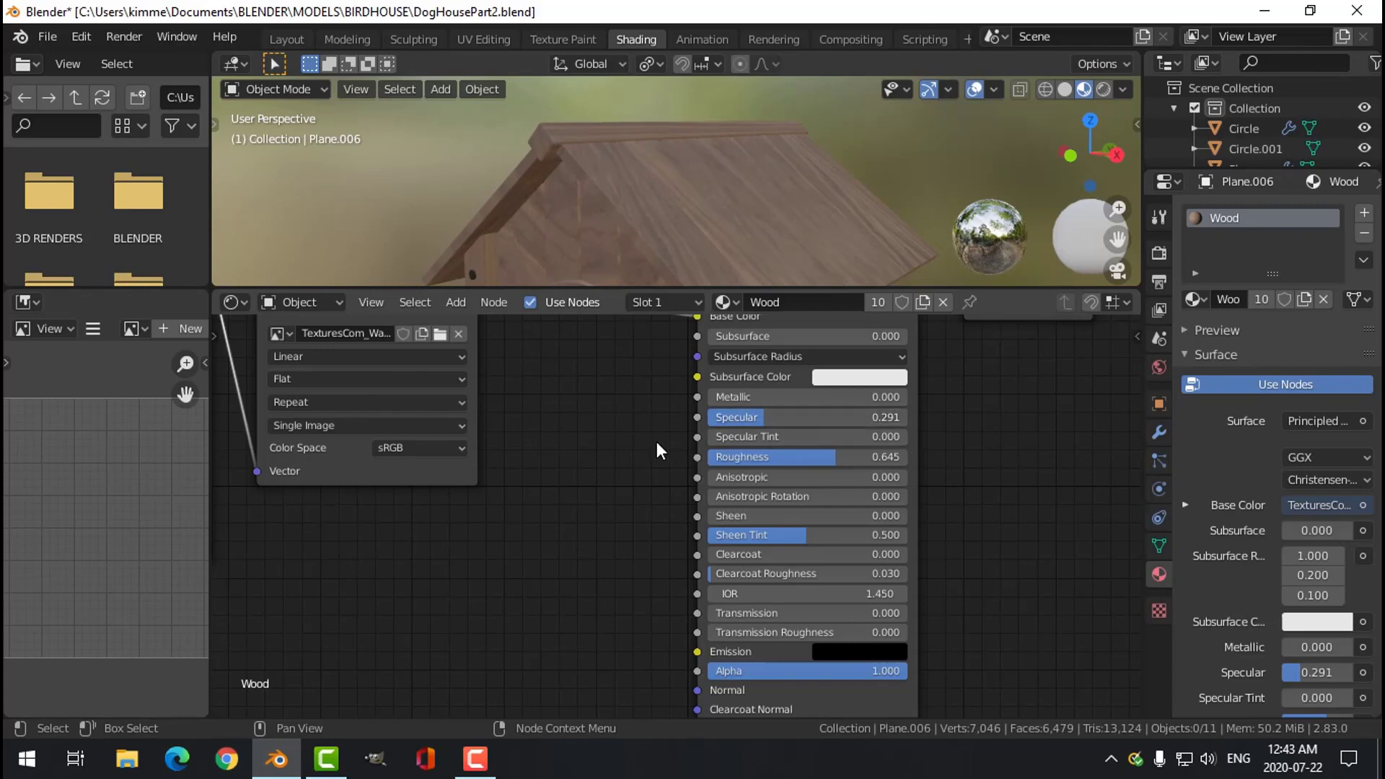
Box-select the Principled BSDF and Material Output nodes and move them further right.
scroll(657, 440, down, 1)
scroll(638, 218, down, 2)
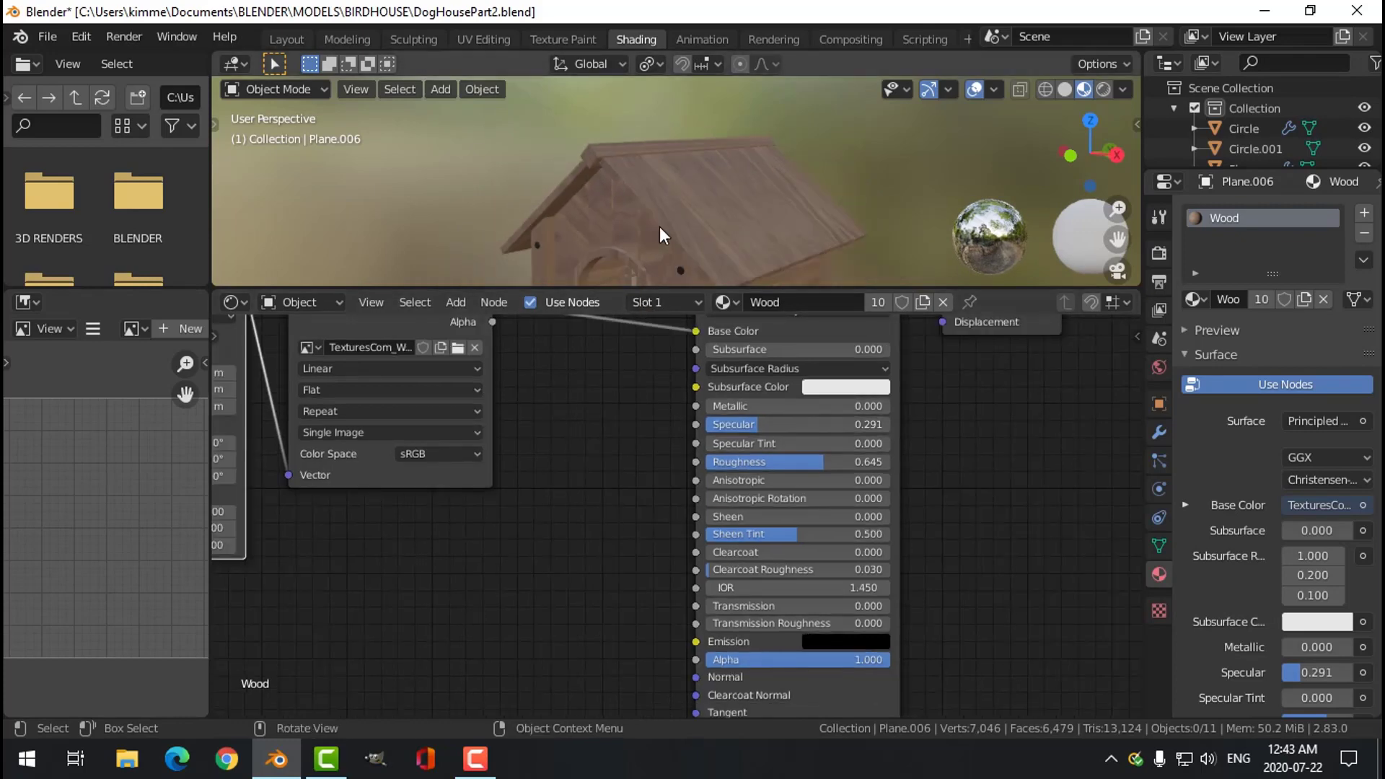
middle_drag(661, 226, 704, 185)
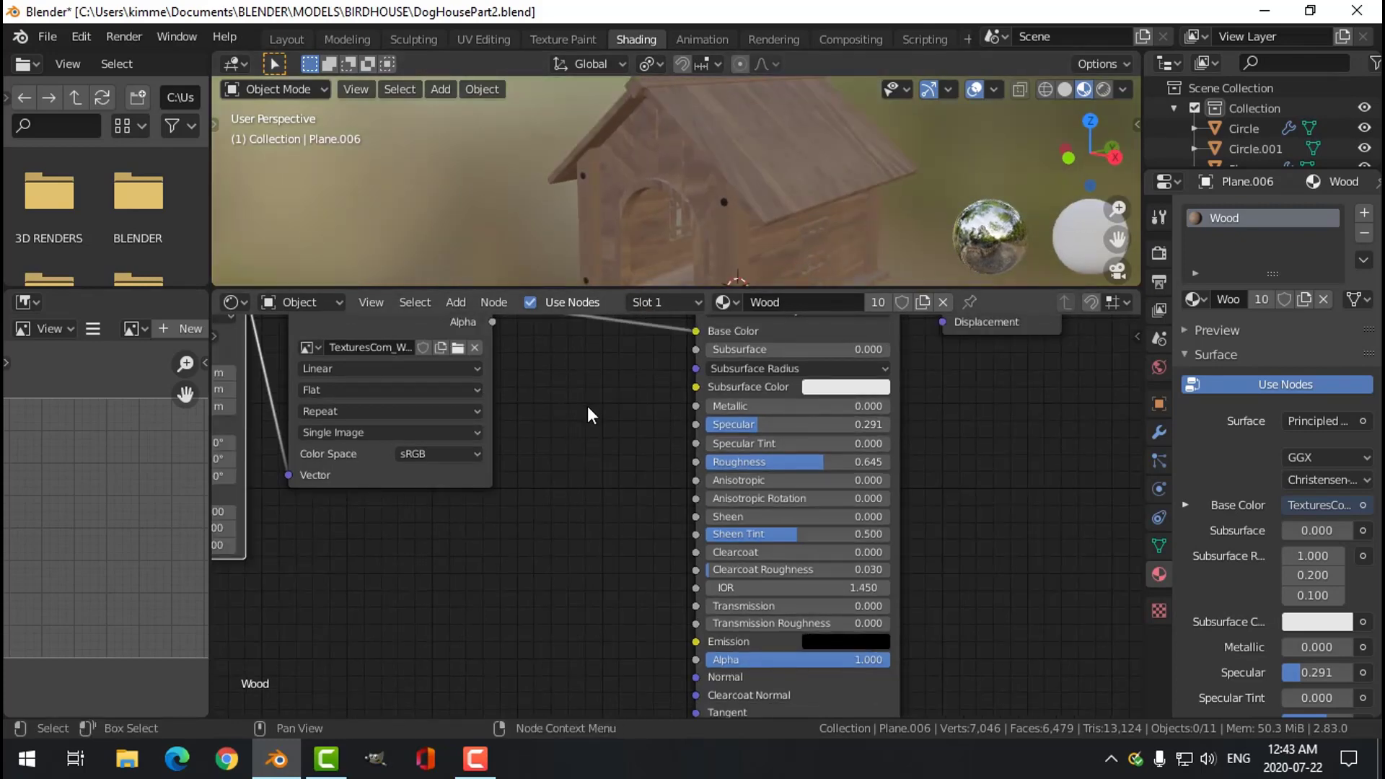
scroll(587, 406, down, 3)
middle_drag(610, 449, 677, 436)
scroll(897, 443, down, 1)
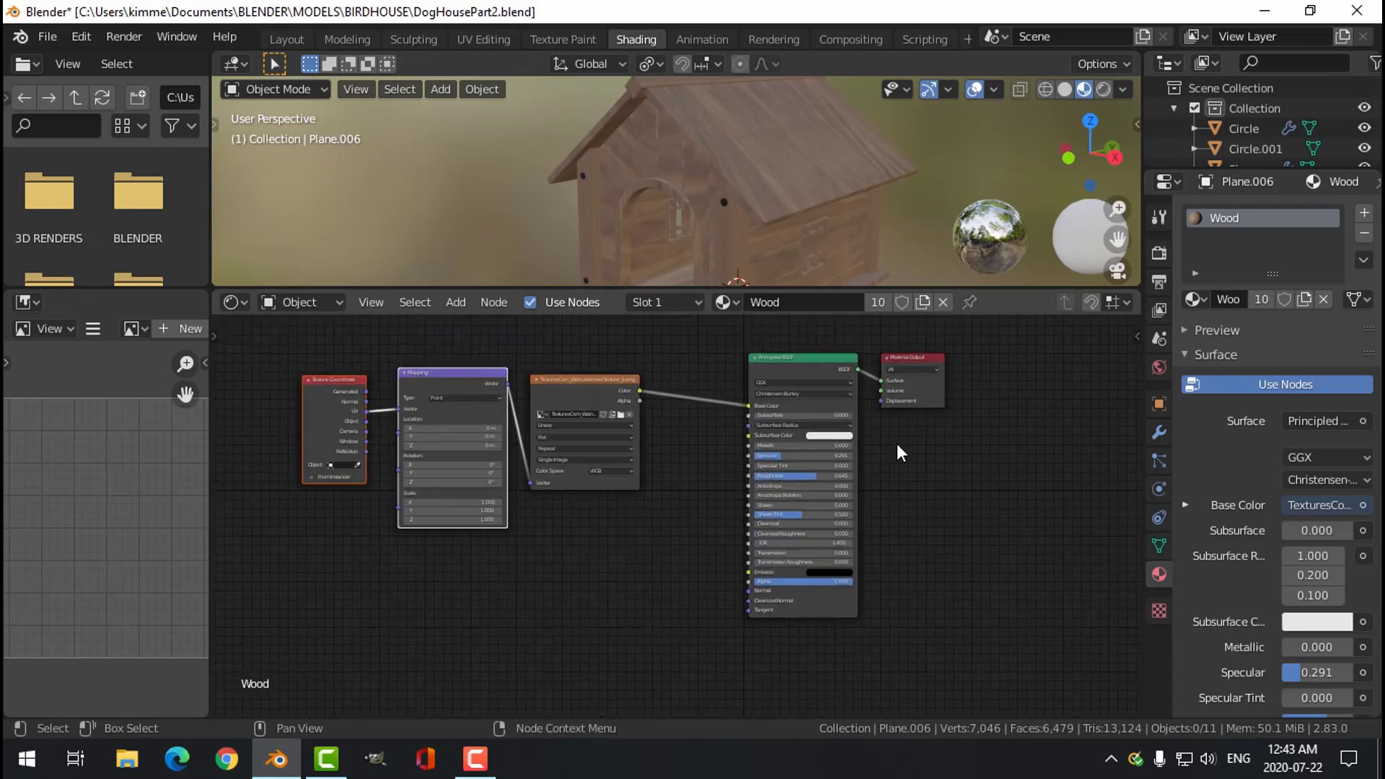
click(938, 474)
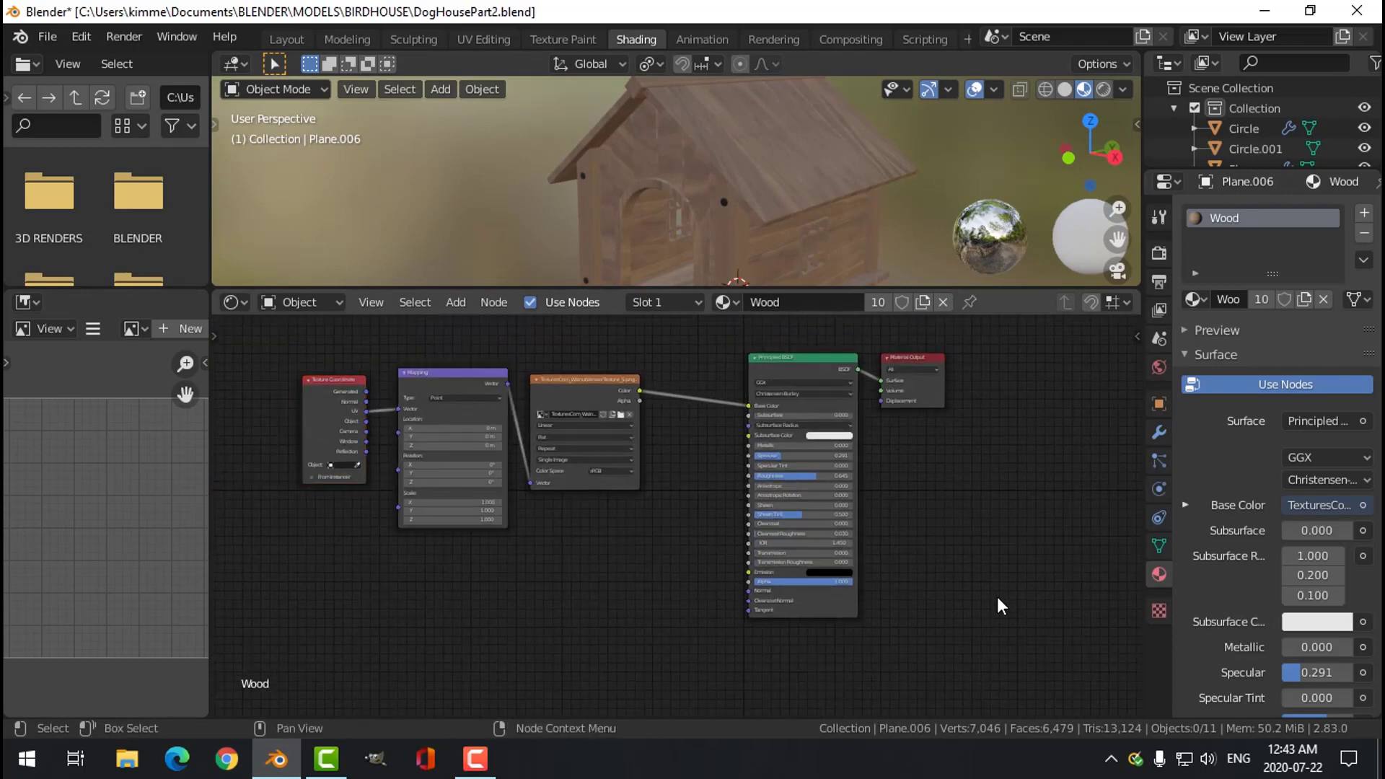
key(b)
drag(997, 600, 749, 344)
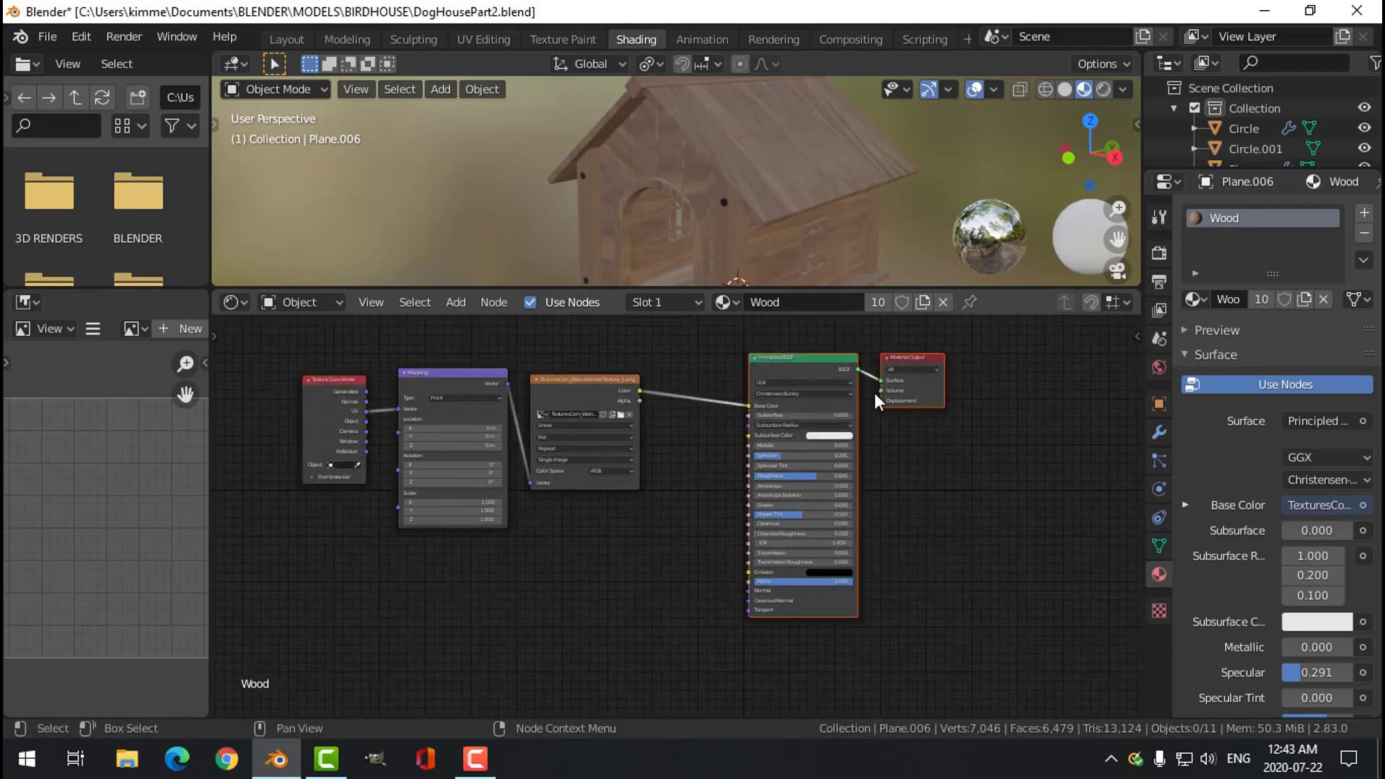
key(g)
click(1013, 395)
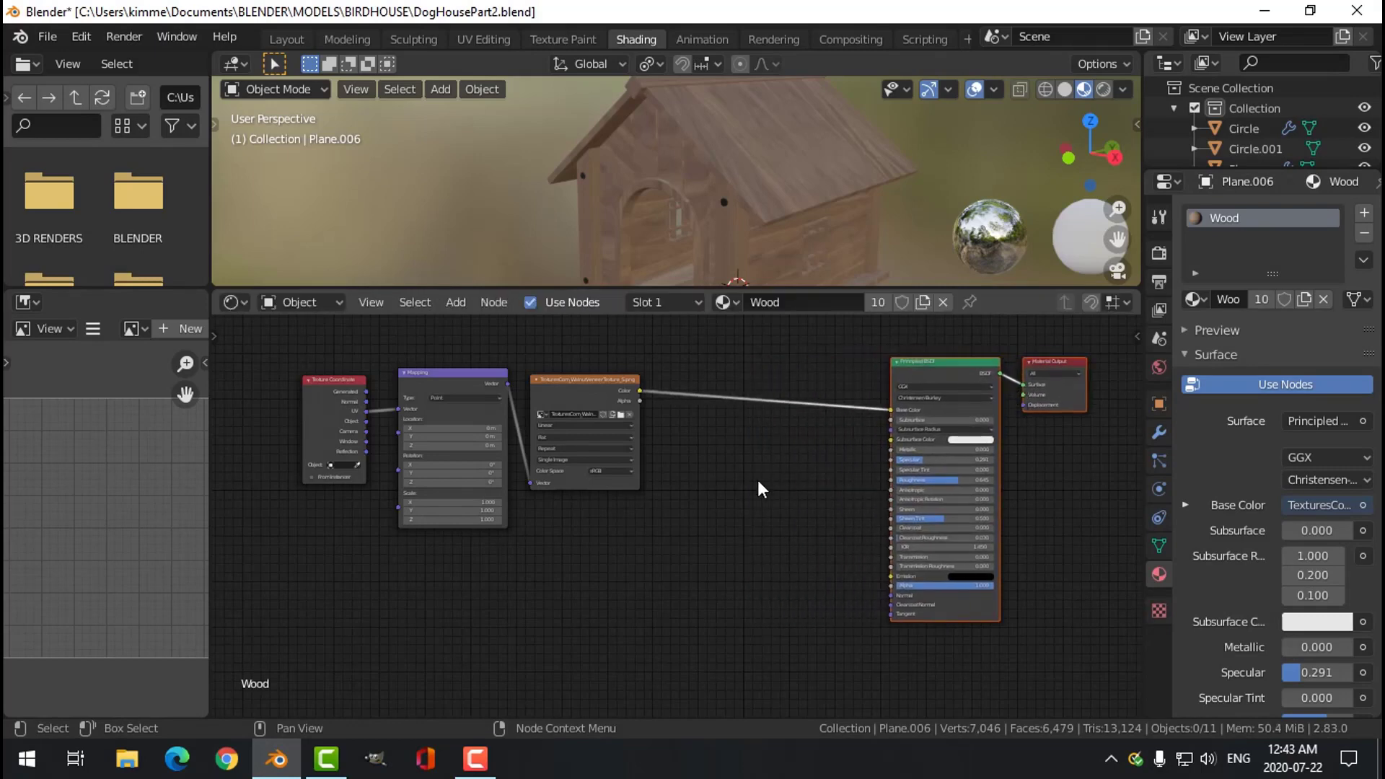
scroll(755, 480, up, 1)
scroll(754, 481, up, 1)
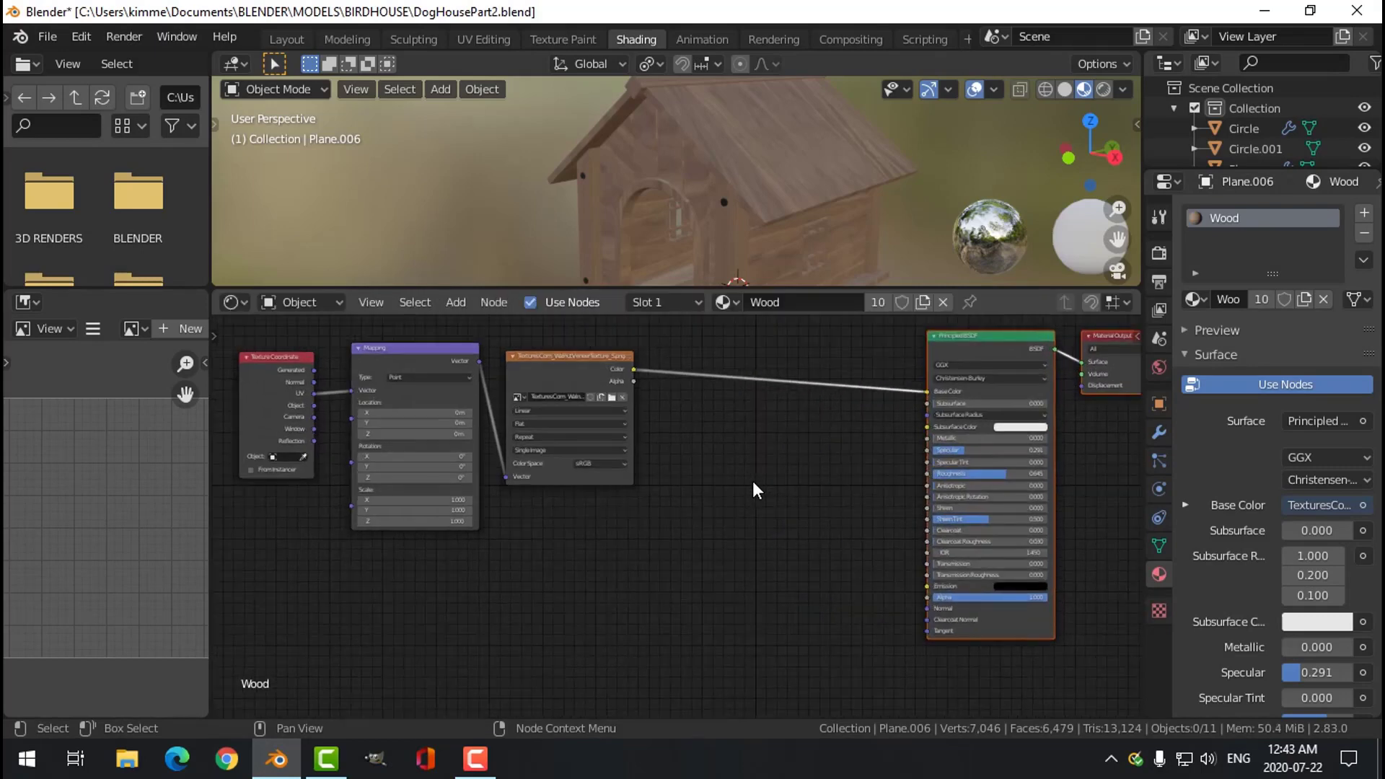
scroll(751, 481, down, 3)
scroll(675, 481, up, 1)
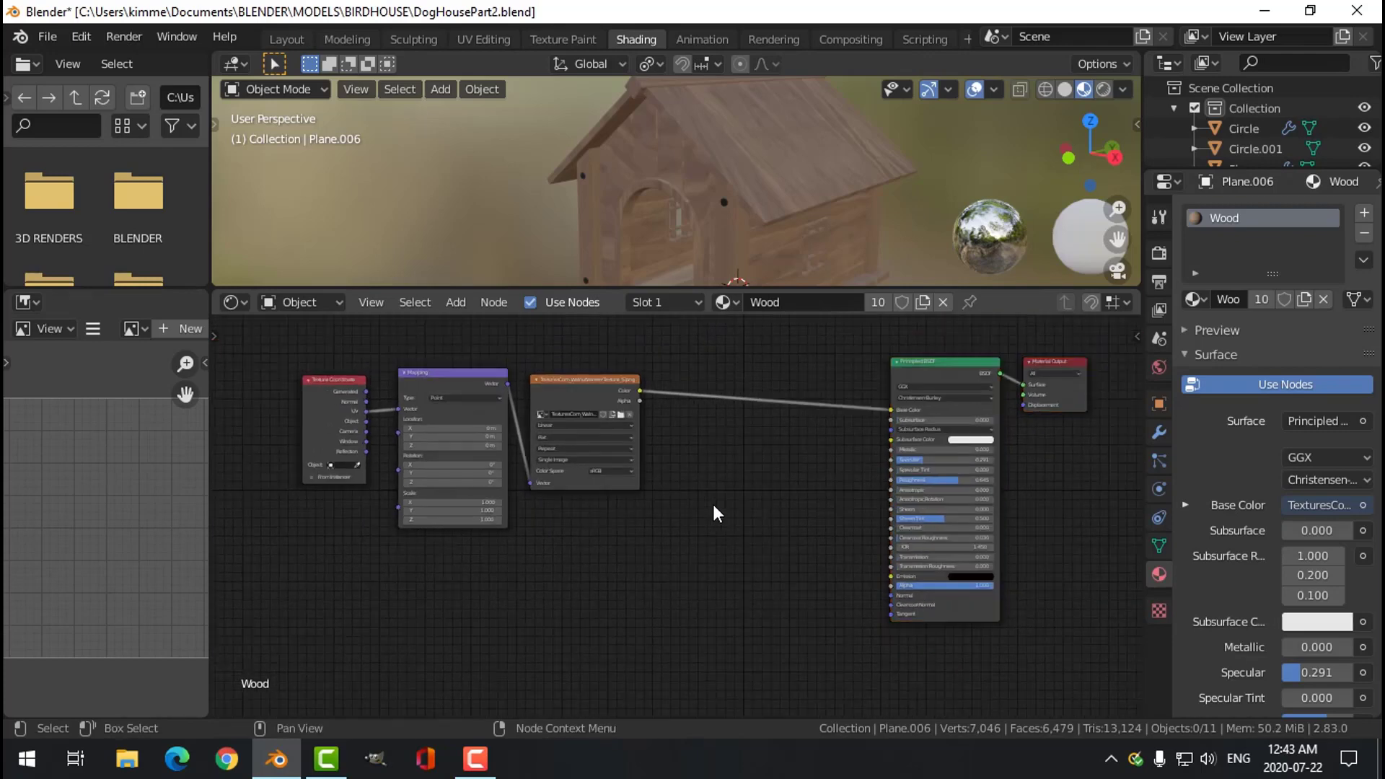
Add a Bump node and feed the walnut texture's Color into its Height.
key(shift+a)
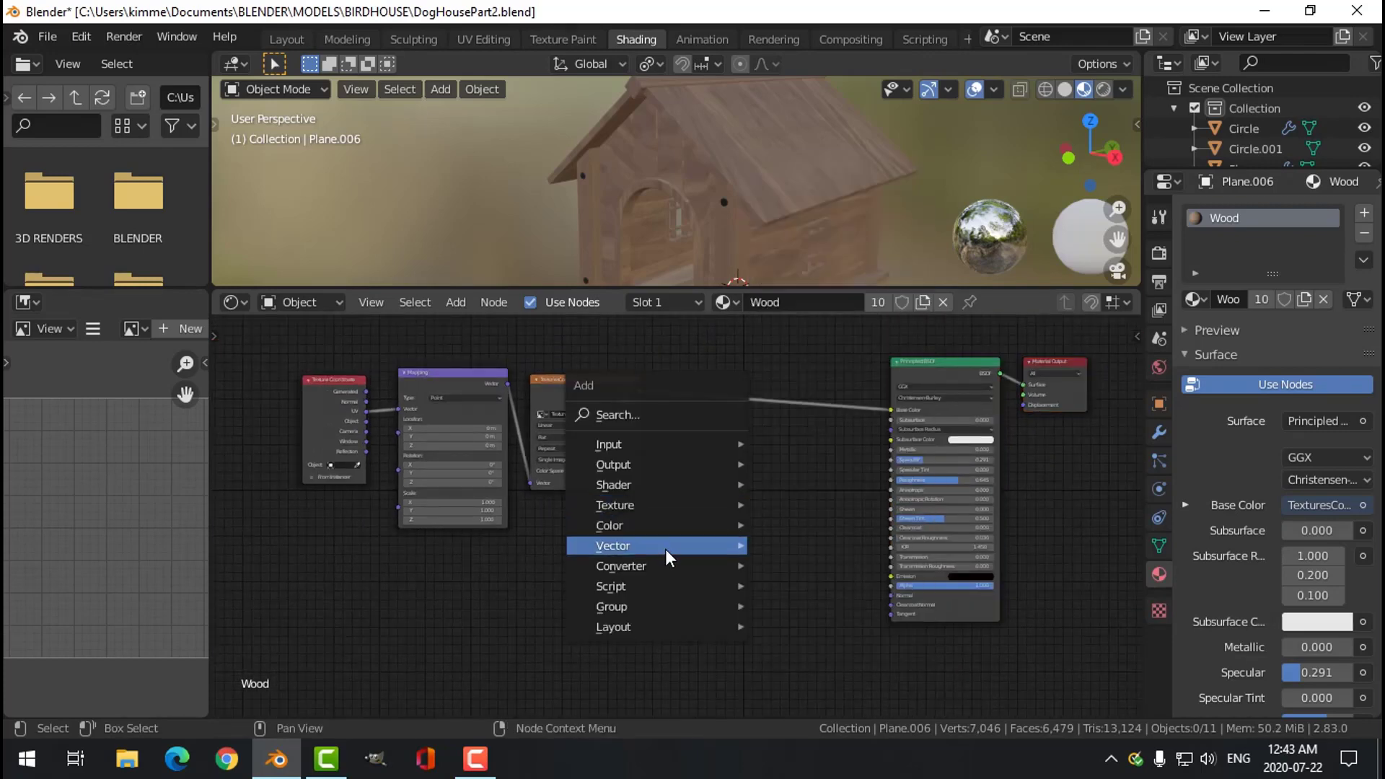
mouse_move(664, 545)
click(802, 374)
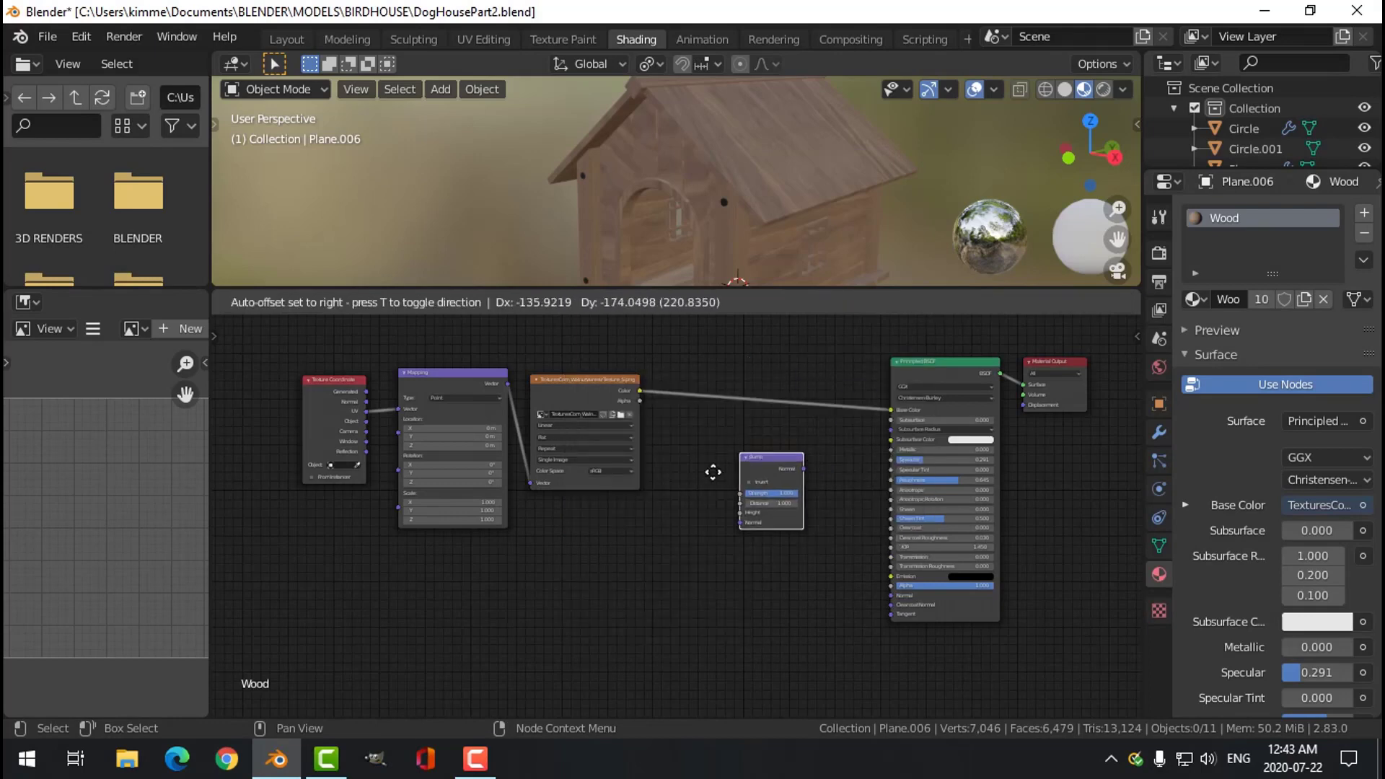
click(733, 479)
scroll(733, 476, up, 2)
scroll(732, 472, up, 2)
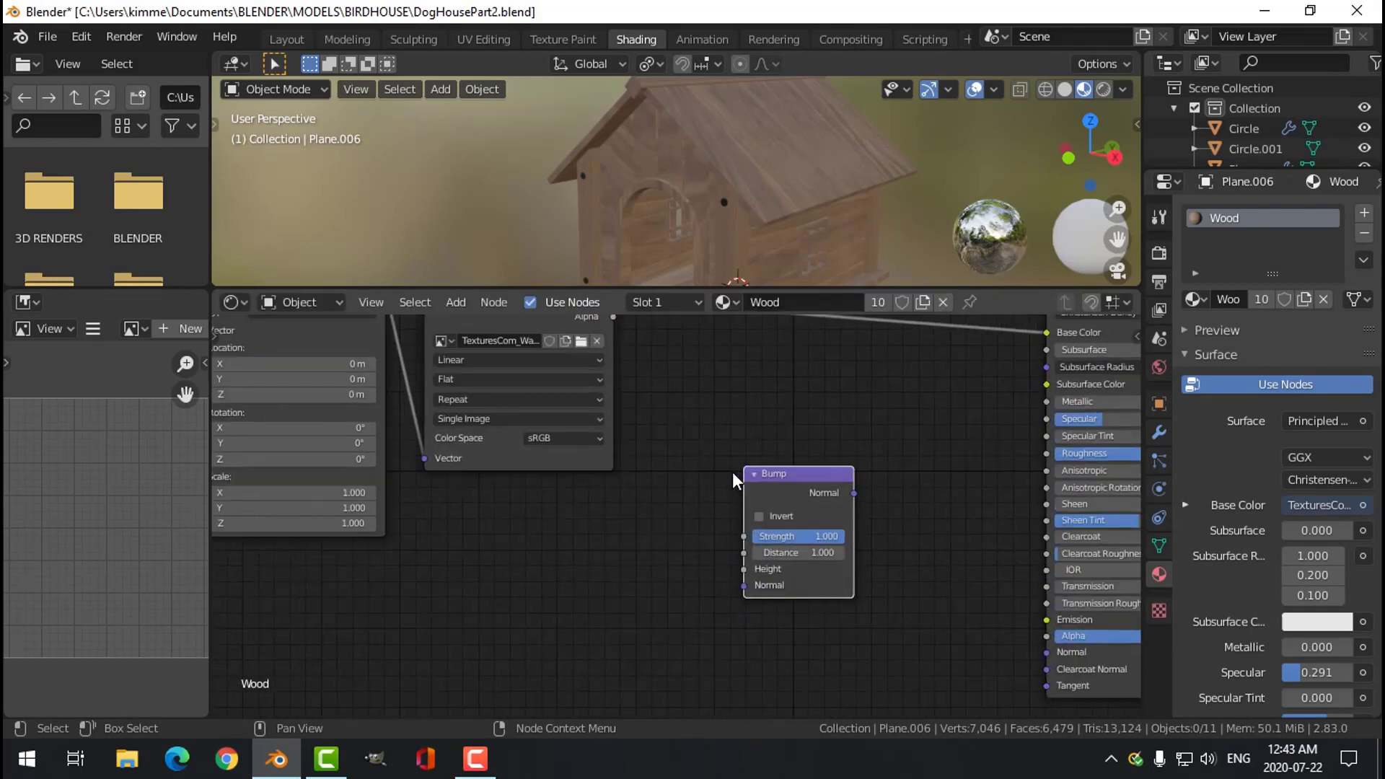
scroll(733, 472, down, 1)
drag(621, 330, 734, 562)
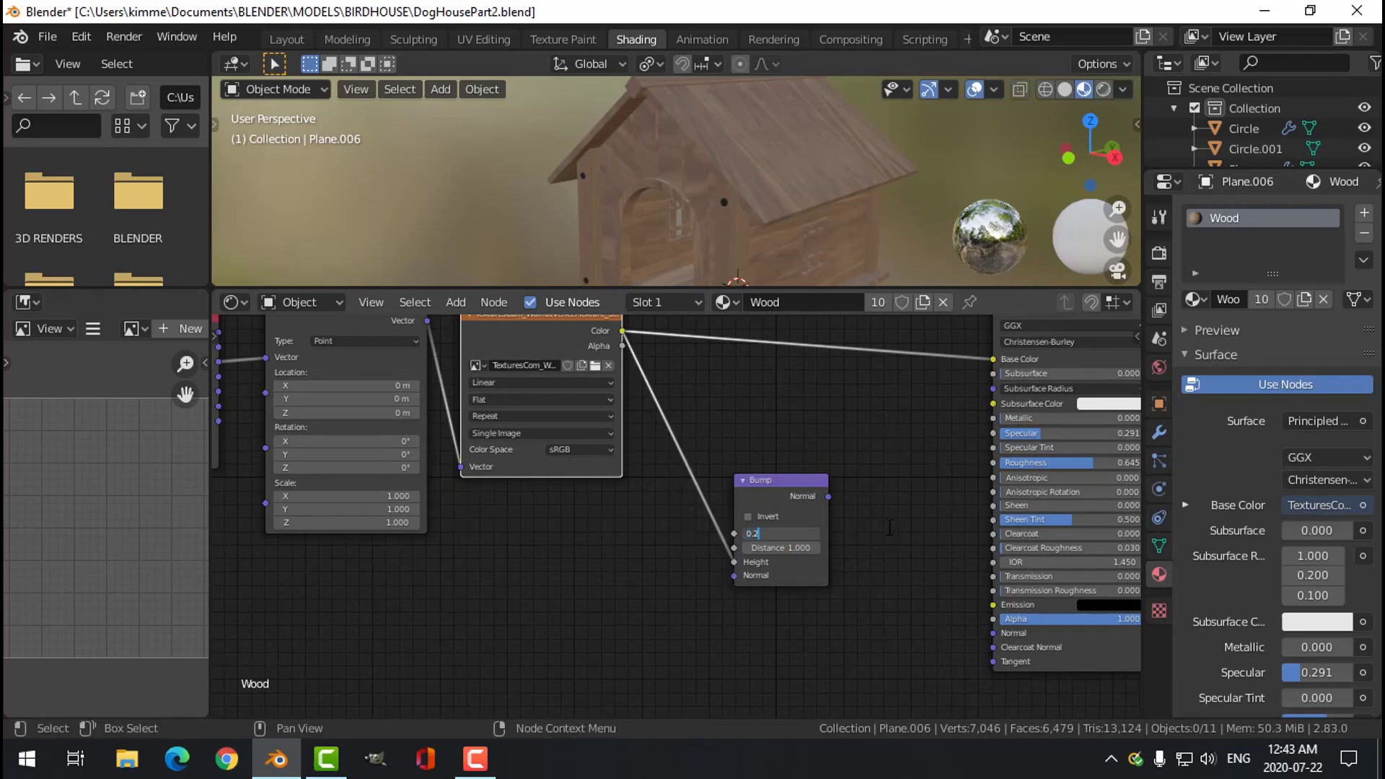
key(Return)
Connect Bump Normal to the Principled BSDF Normal and set Bump Strength to 0.1.
middle_drag(951, 534, 836, 515)
scroll(837, 516, up, 1)
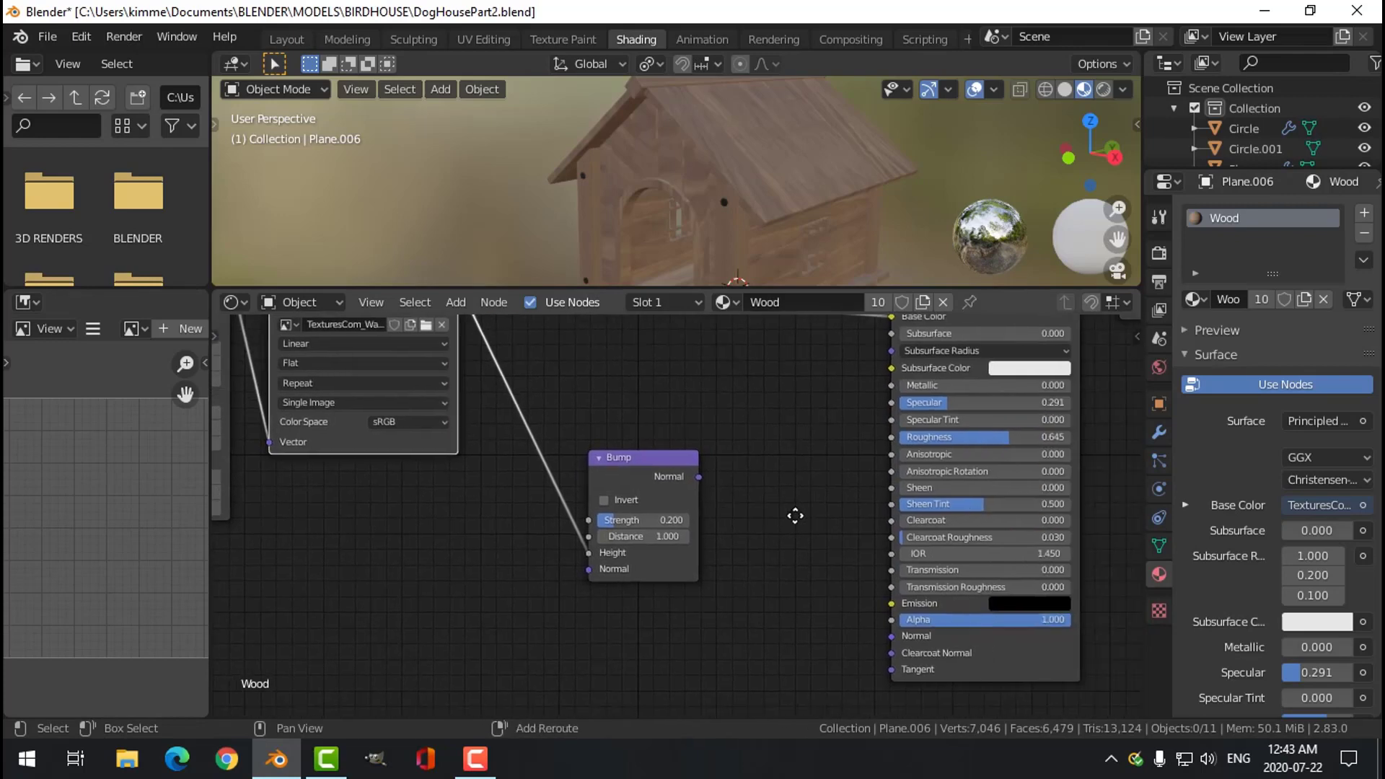
drag(699, 476, 891, 637)
scroll(792, 212, up, 4)
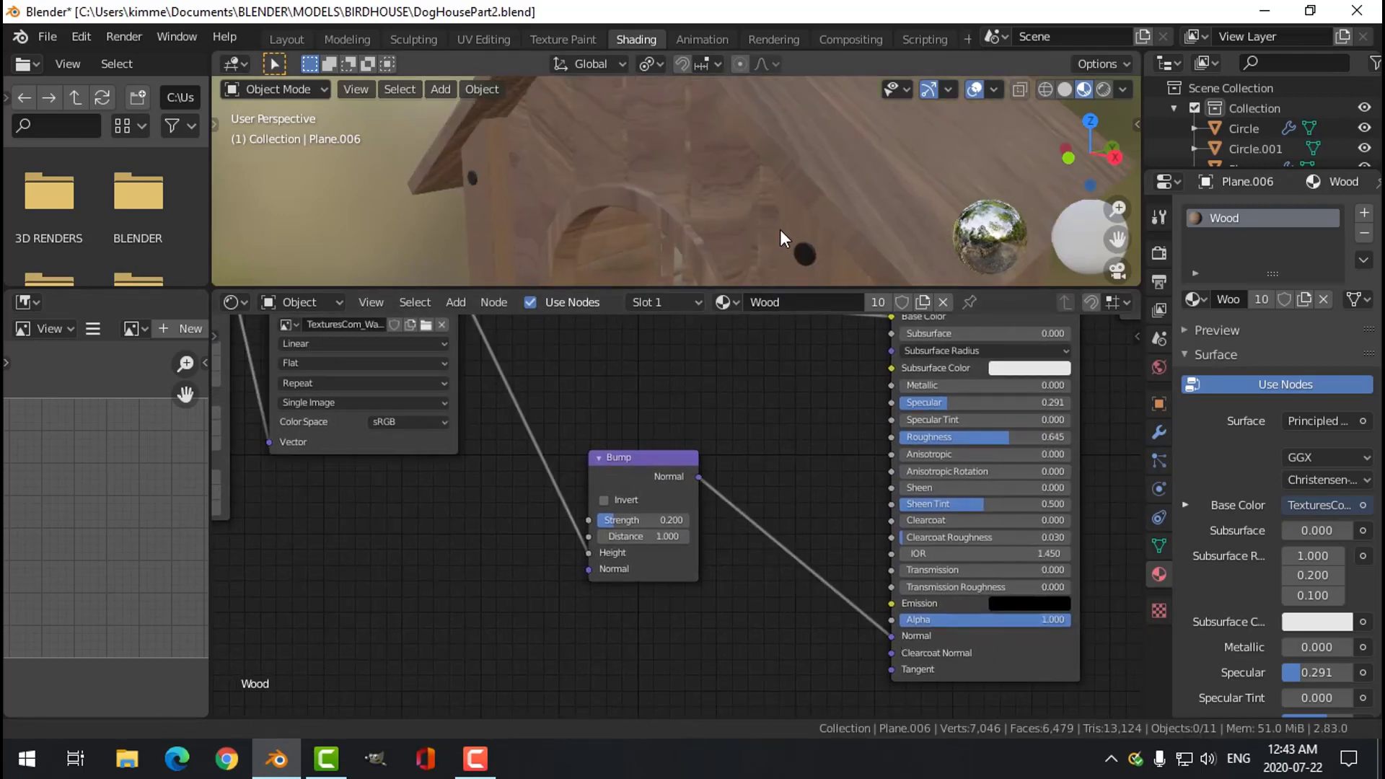
middle_drag(778, 232, 753, 274)
scroll(828, 196, down, 3)
click(660, 521)
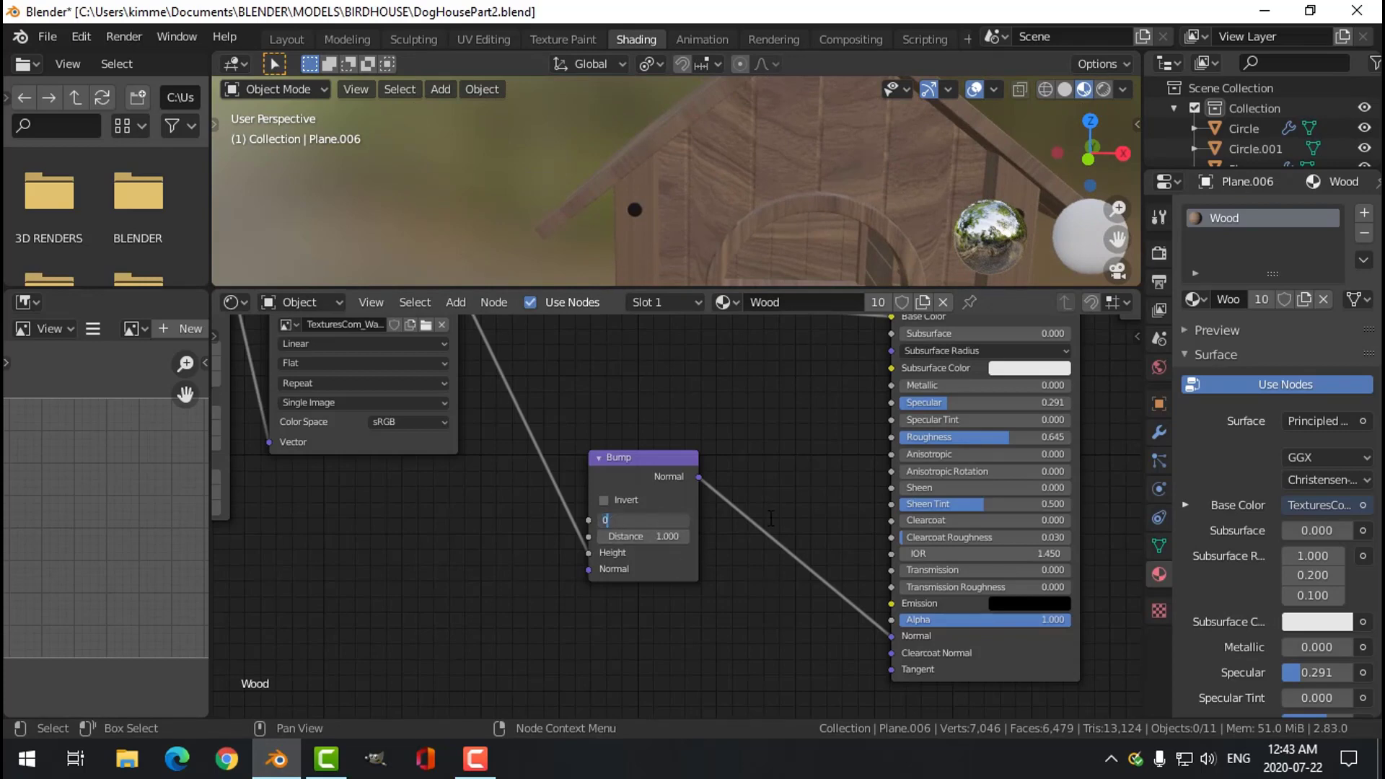
text(0.1)
key(Return)
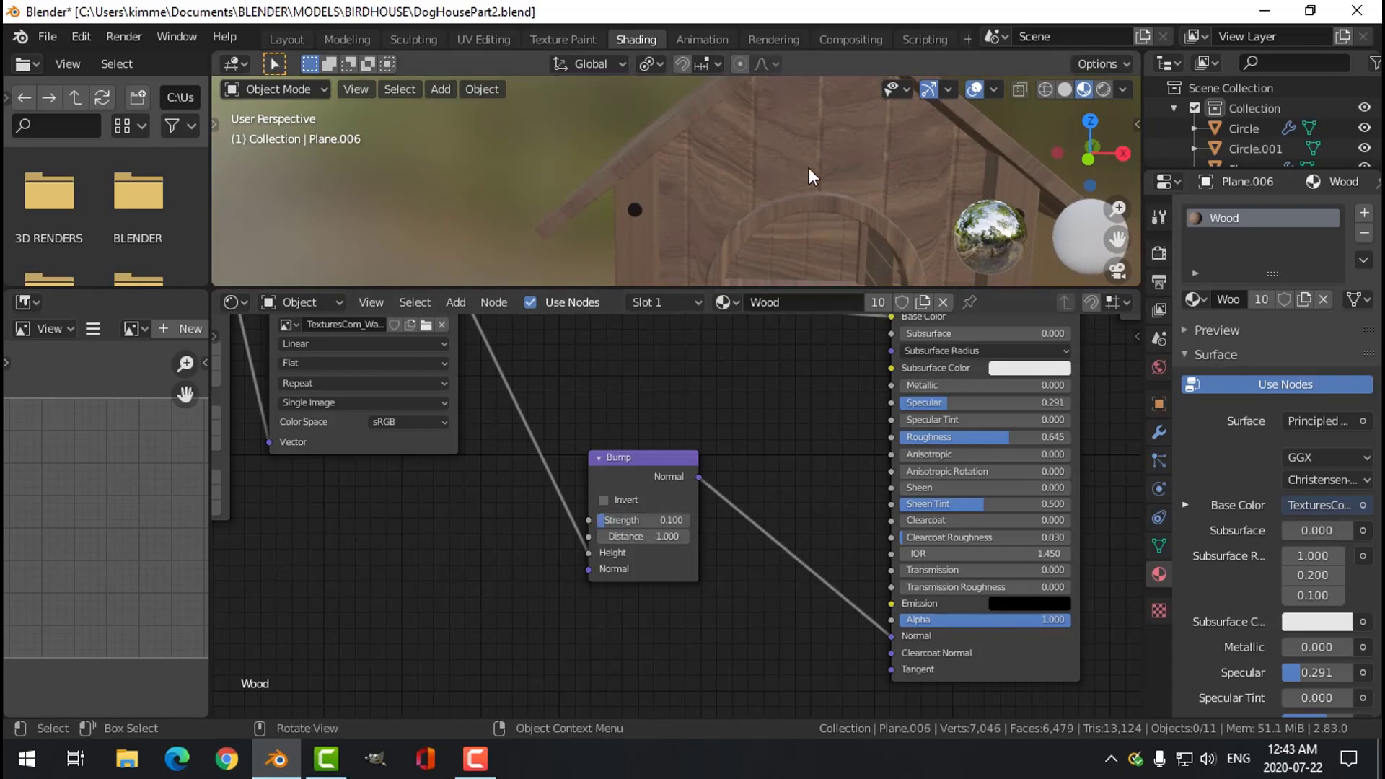
Enlarge the 3D viewport above the node editor for a close view of the wall.
middle_drag(813, 168, 764, 249)
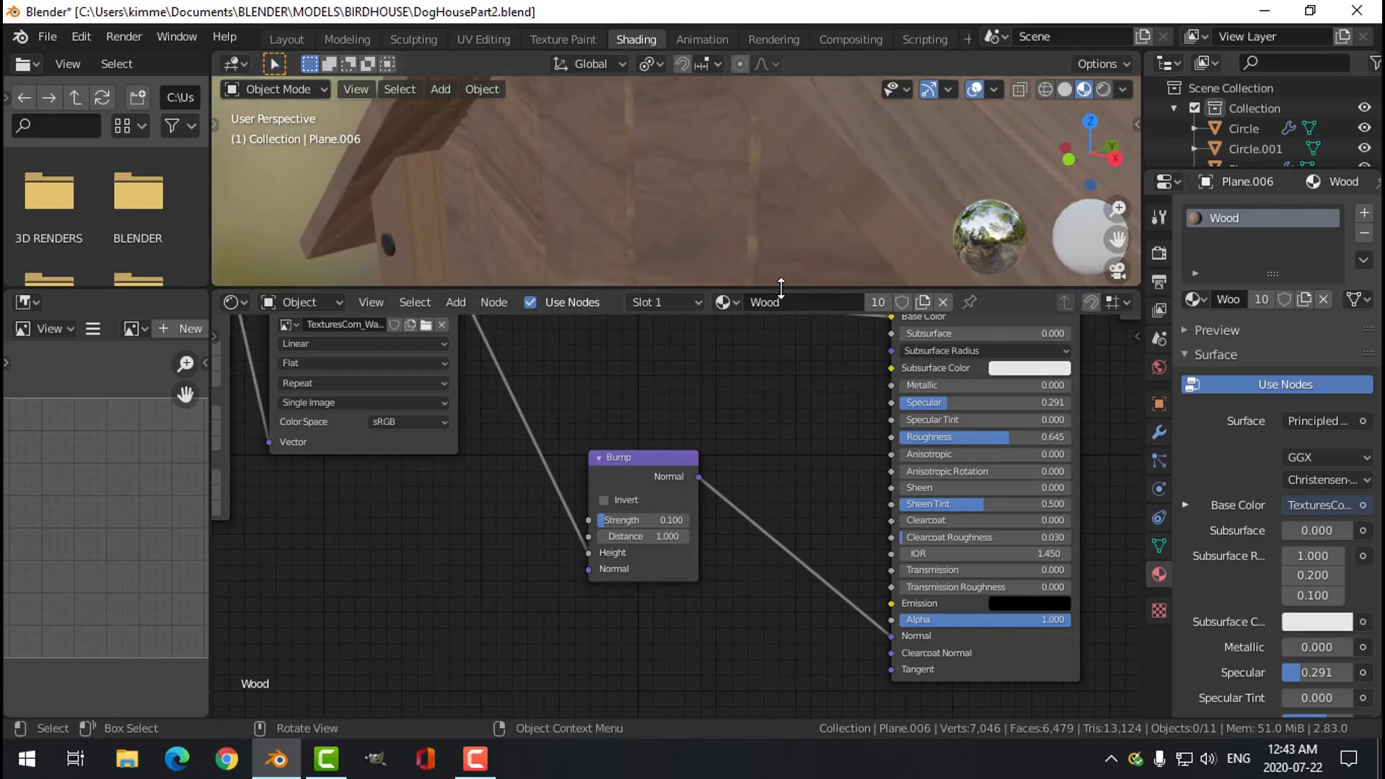
drag(777, 285, 790, 482)
middle_drag(647, 328, 612, 317)
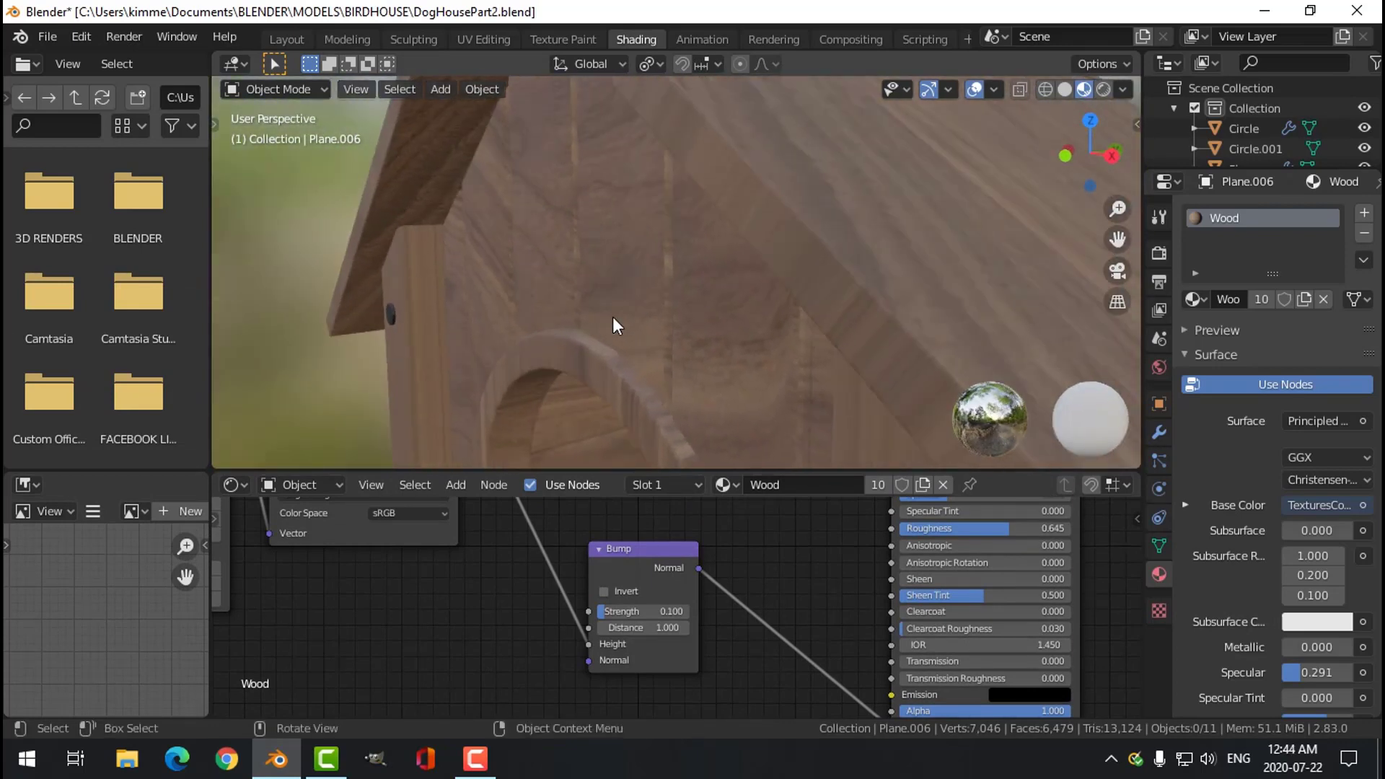
Show the door arch Circle's modifier settings, then zoom in on the side-wall window.
middle_drag(612, 317, 678, 315)
middle_drag(769, 331, 622, 279)
click(603, 287)
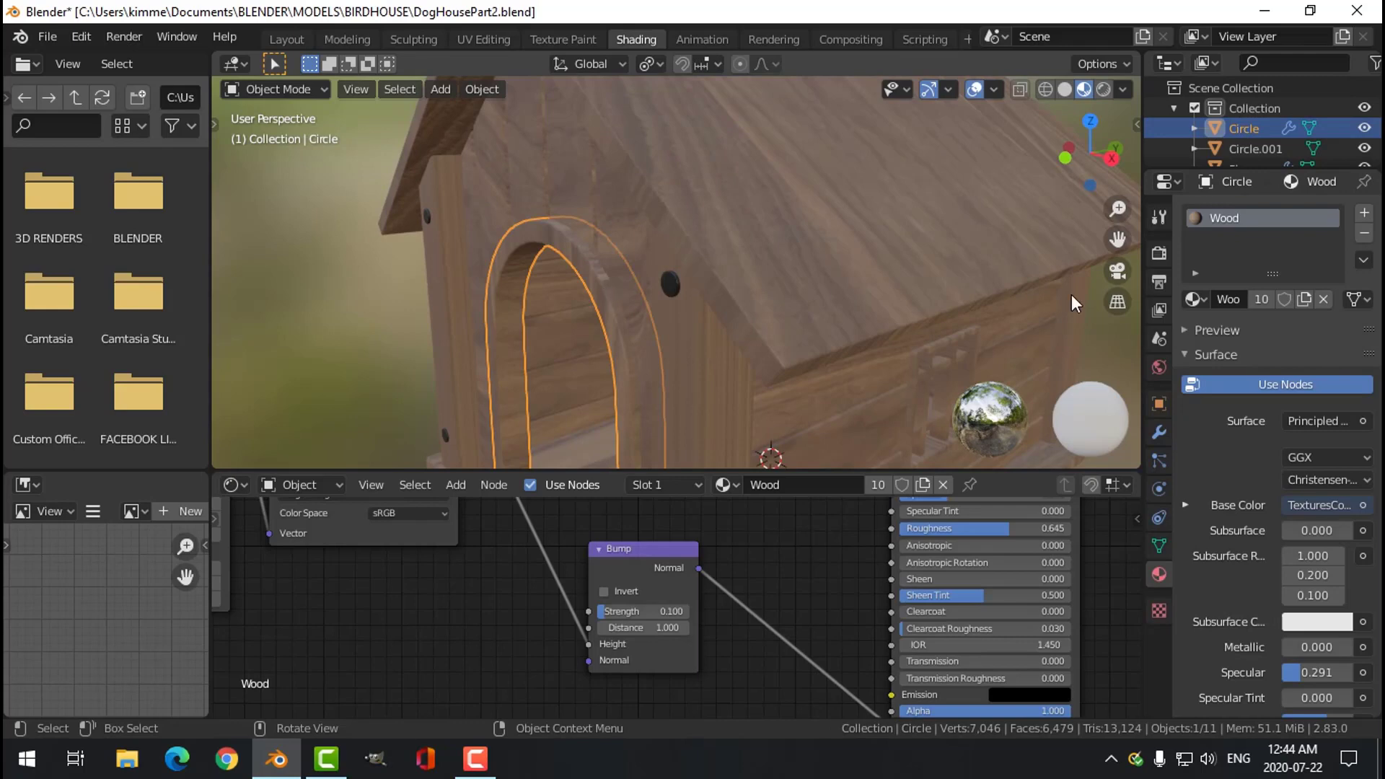
click(1157, 431)
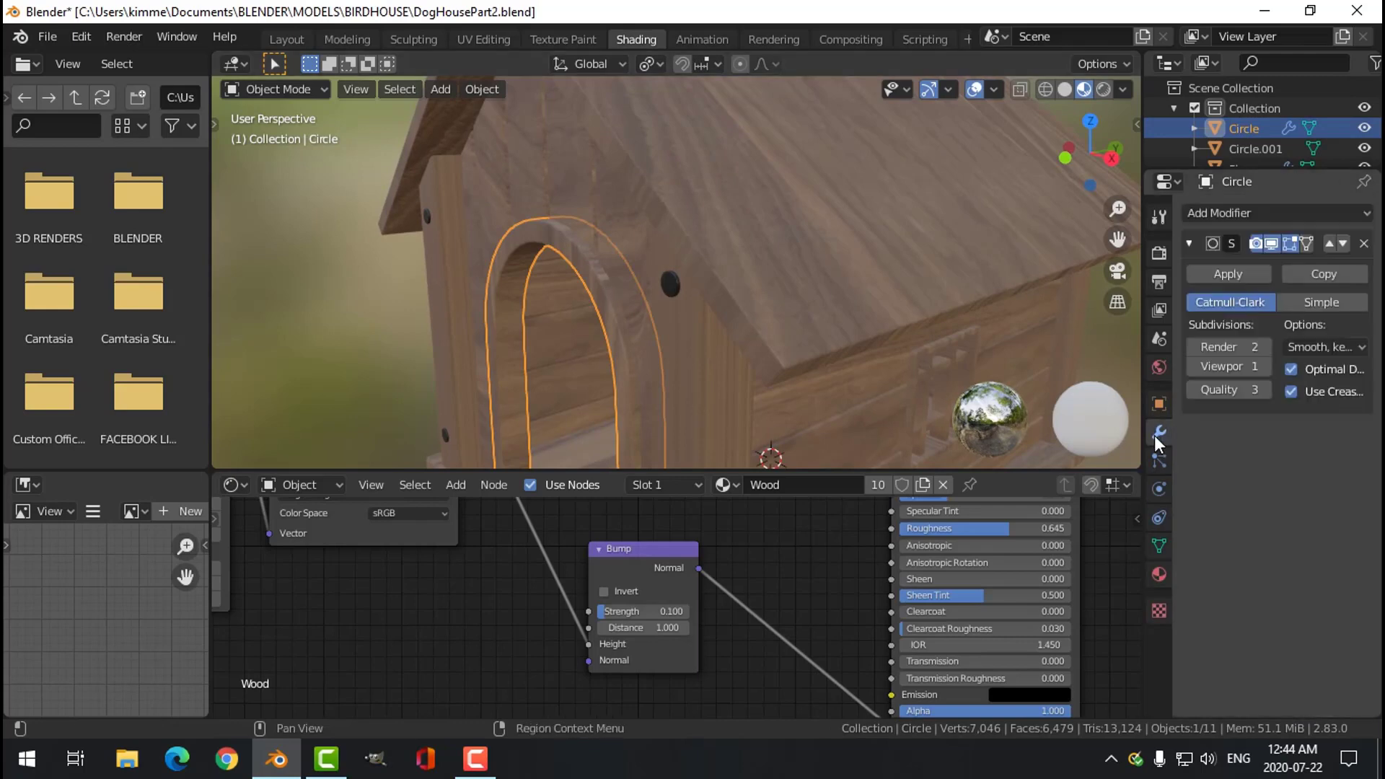
key(alt+a)
mouse_move(686, 332)
middle_down()
mouse_move(752, 322)
mouse_move(738, 282)
mouse_move(816, 297)
mouse_move(674, 289)
mouse_move(674, 277)
mouse_move(655, 300)
mouse_move(680, 332)
middle_up()
scroll(738, 282, up, 4)
scroll(691, 329, up, 2)
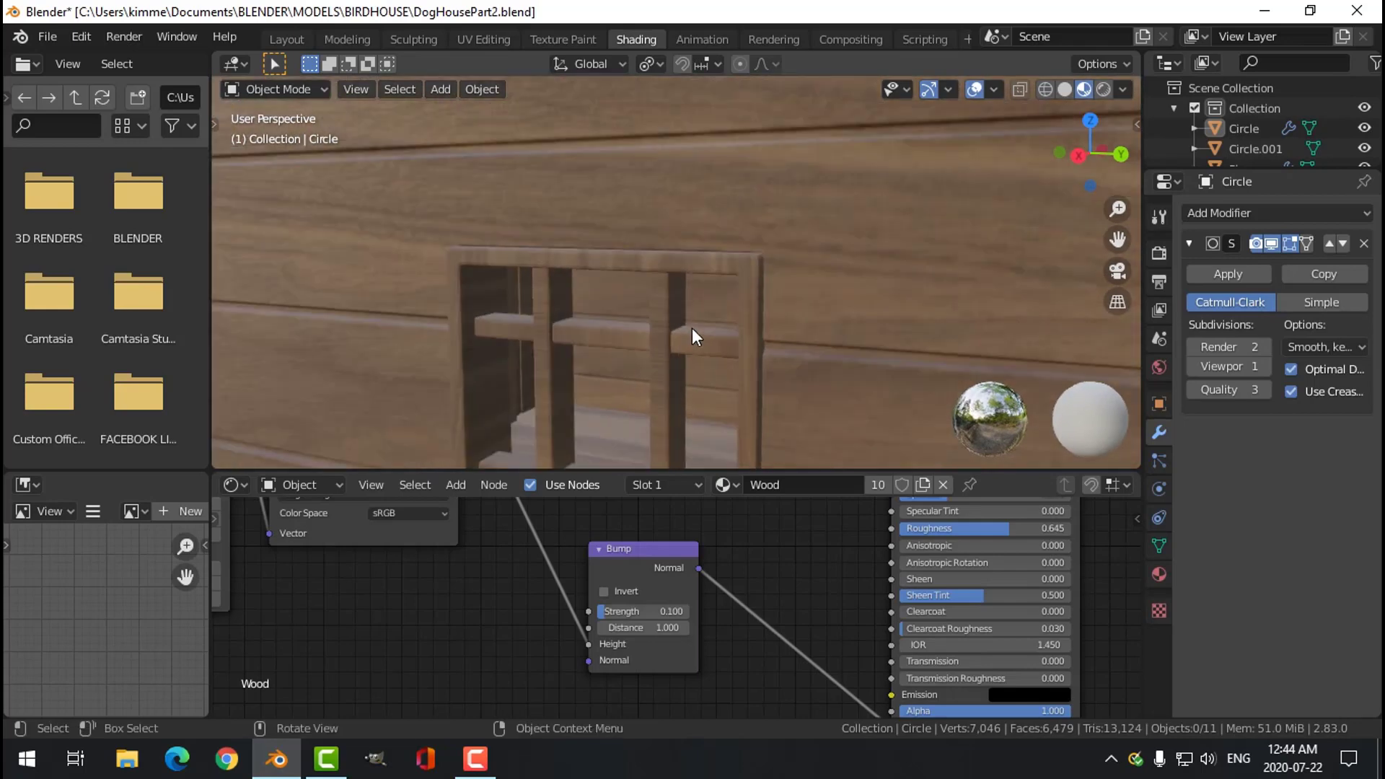
Lower the Bump node's Strength to 0.05.
double_click(659, 611)
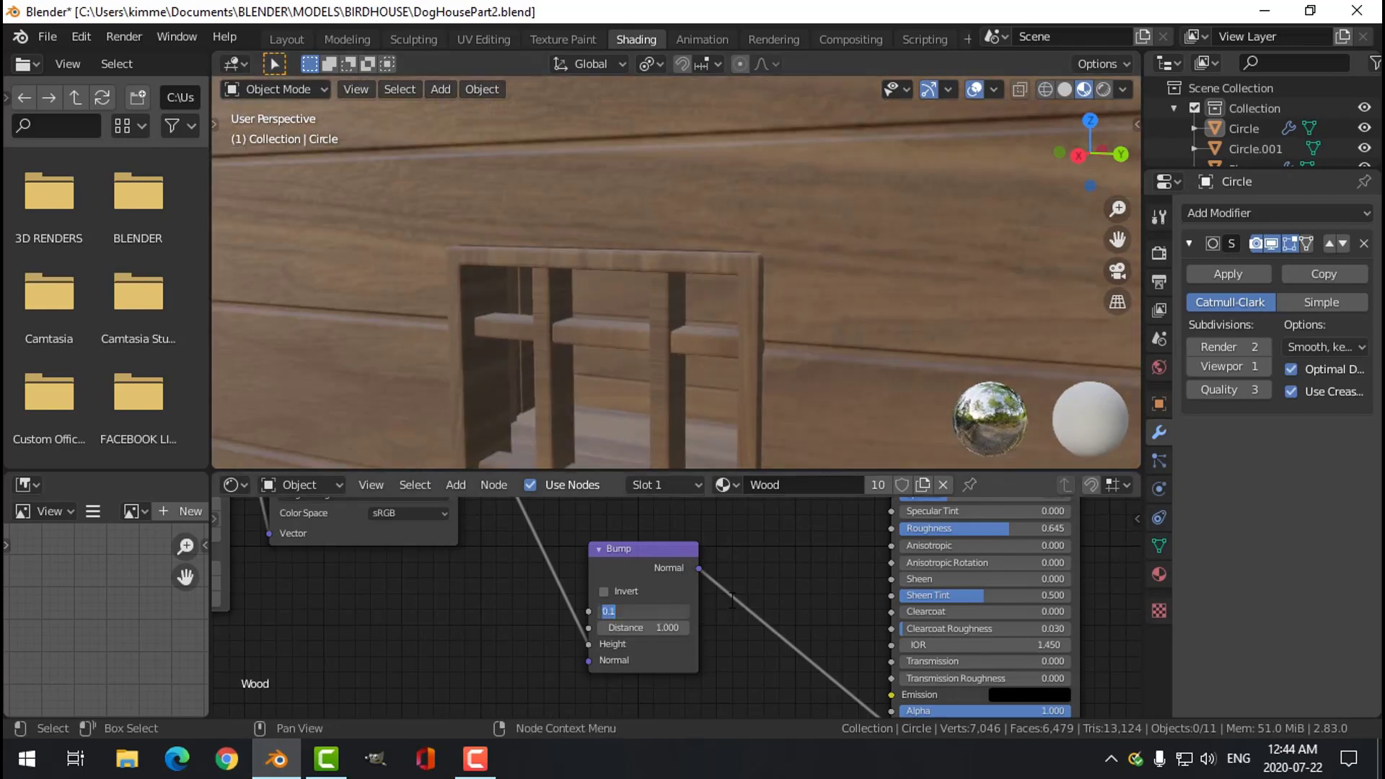
text(0.05)
key(Return)
scroll(572, 625, down, 4)
Link the wood Image Texture's Color output to the Principled BSDF Roughness input.
middle_drag(544, 595, 537, 631)
scroll(681, 588, down, 1)
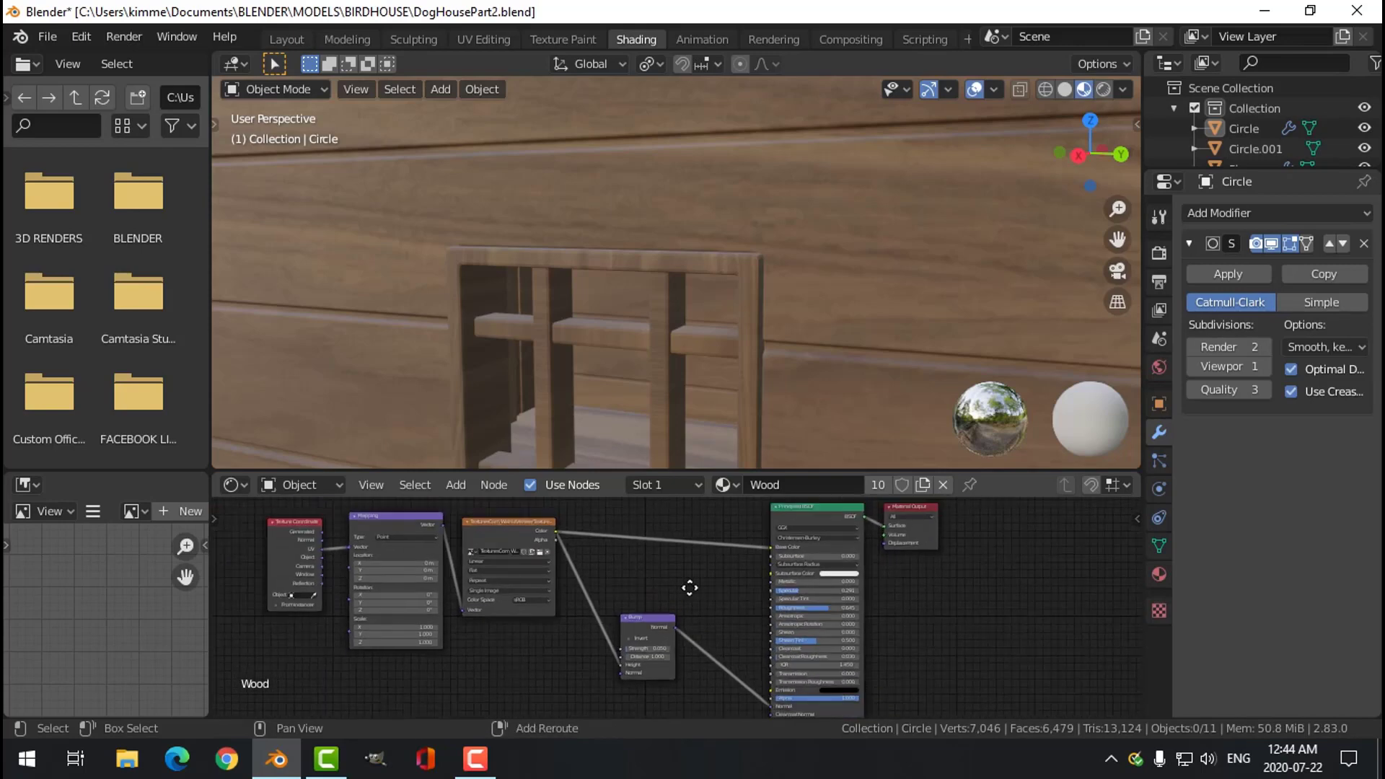
middle_drag(684, 590, 595, 571)
scroll(757, 612, up, 3)
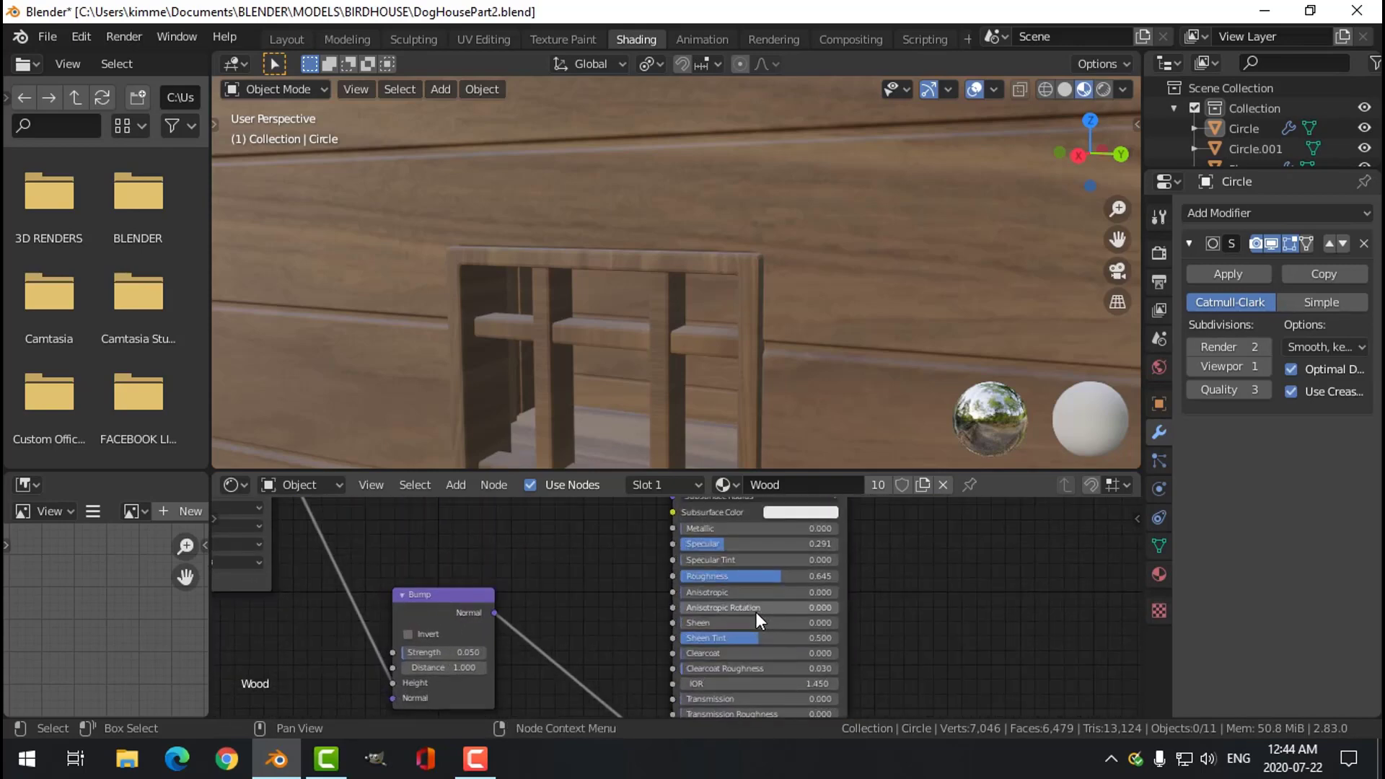
scroll(755, 612, down, 3)
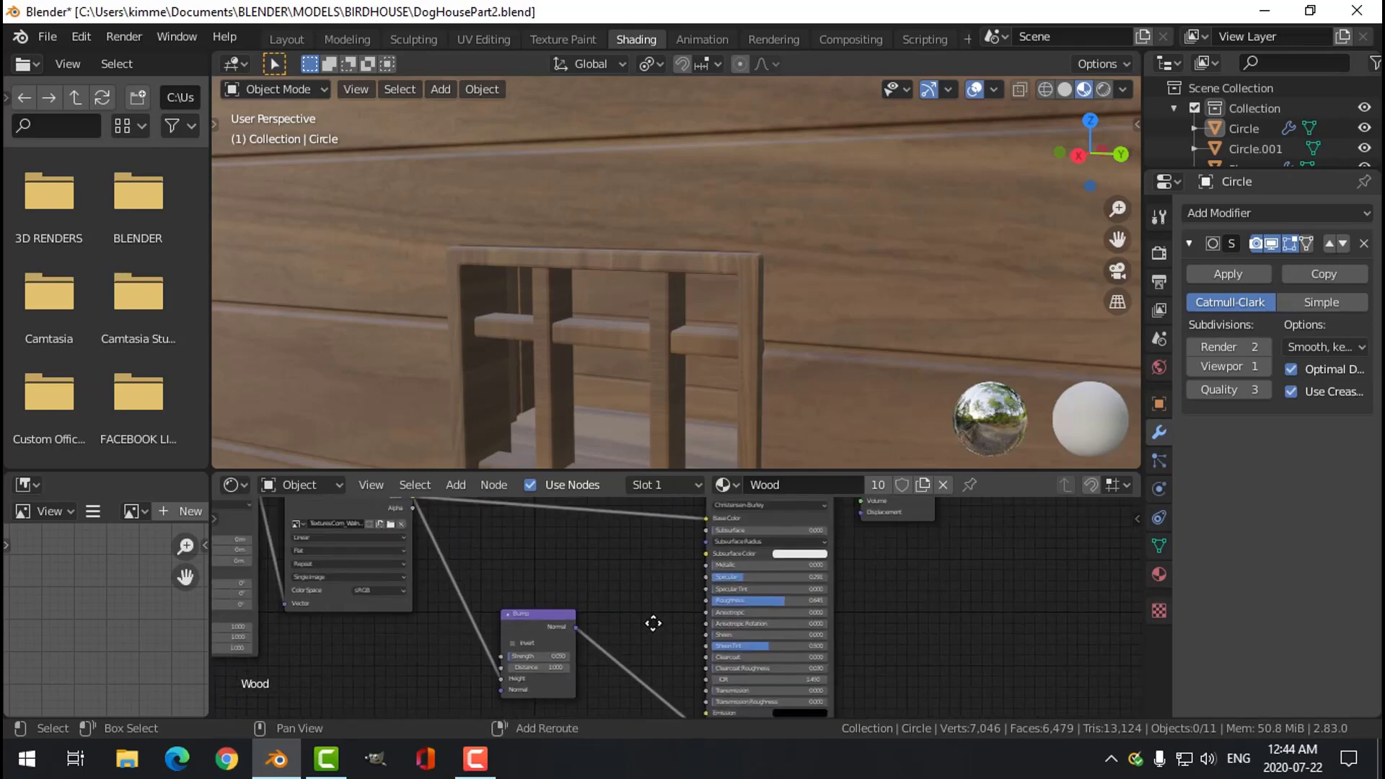
shift+scroll(521, 597, up, 1)
drag(430, 531, 721, 636)
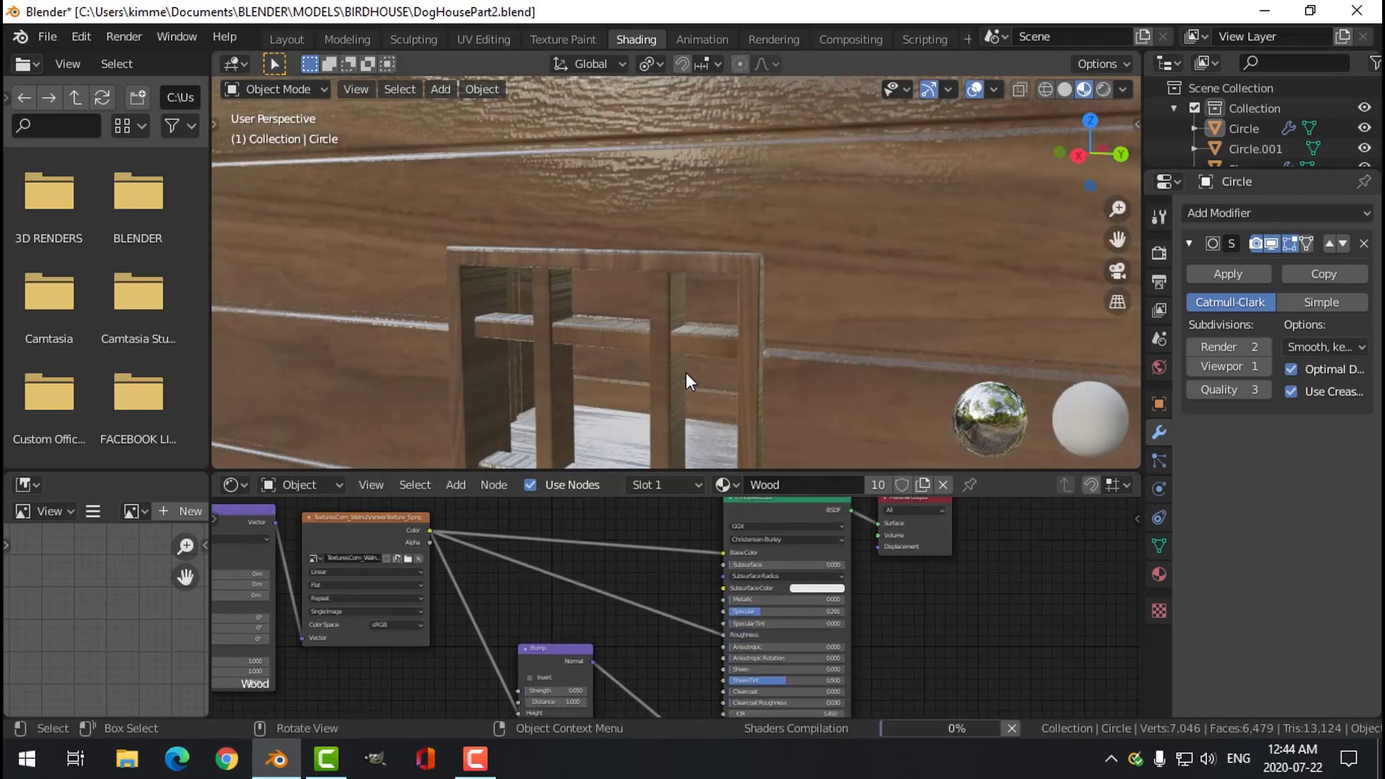
Orbit around the dog house to check the softened grain, then recentre the Bump and Principled nodes.
scroll(682, 347, down, 5)
middle_drag(637, 341, 777, 348)
scroll(737, 362, down, 5)
scroll(778, 347, up, 5)
scroll(781, 348, down, 5)
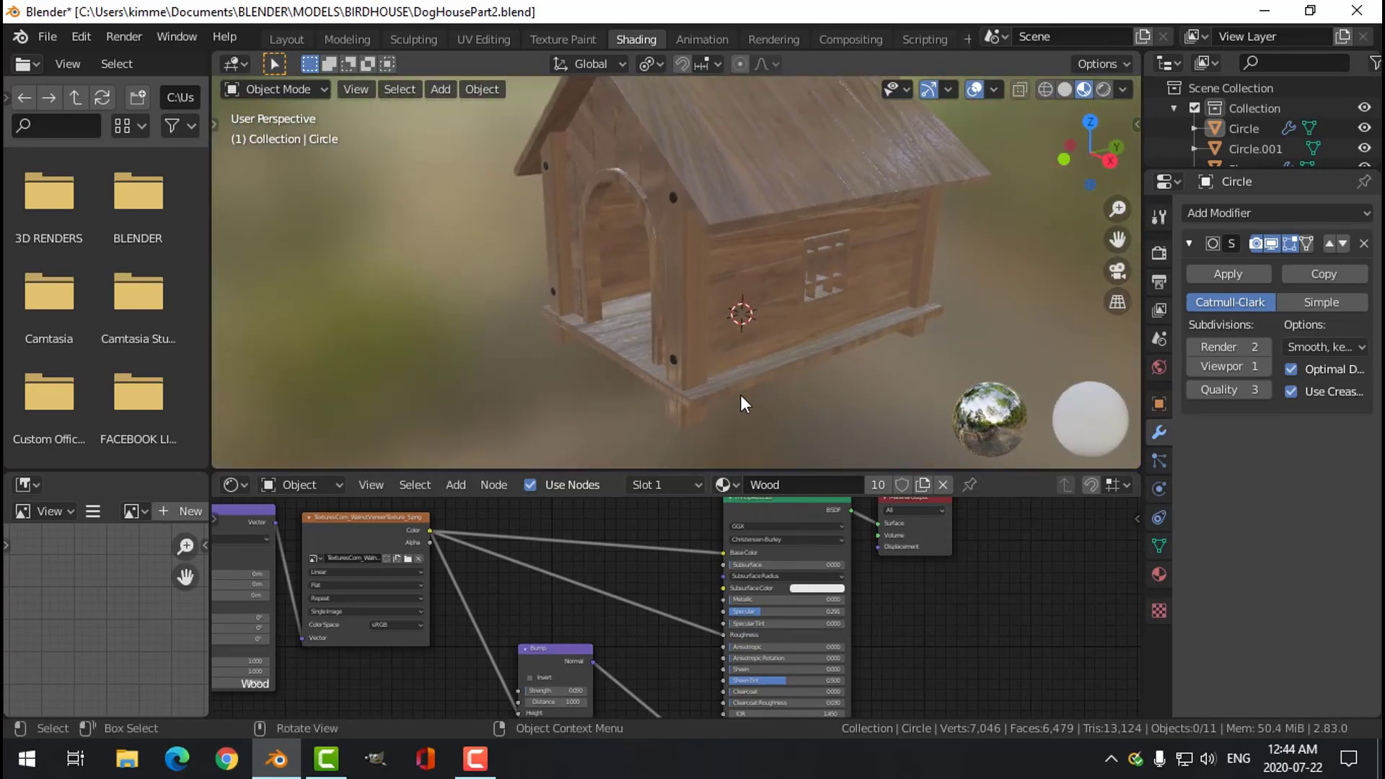
middle_drag(639, 365, 683, 367)
scroll(750, 404, up, 5)
scroll(738, 361, down, 4)
scroll(660, 637, up, 1)
middle_drag(659, 637, 664, 581)
scroll(687, 600, up, 1)
scroll(660, 582, up, 1)
Add a ColorRamp node onto a texture link and shift it and the Bump node around.
key(shift+a)
mouse_move(611, 565)
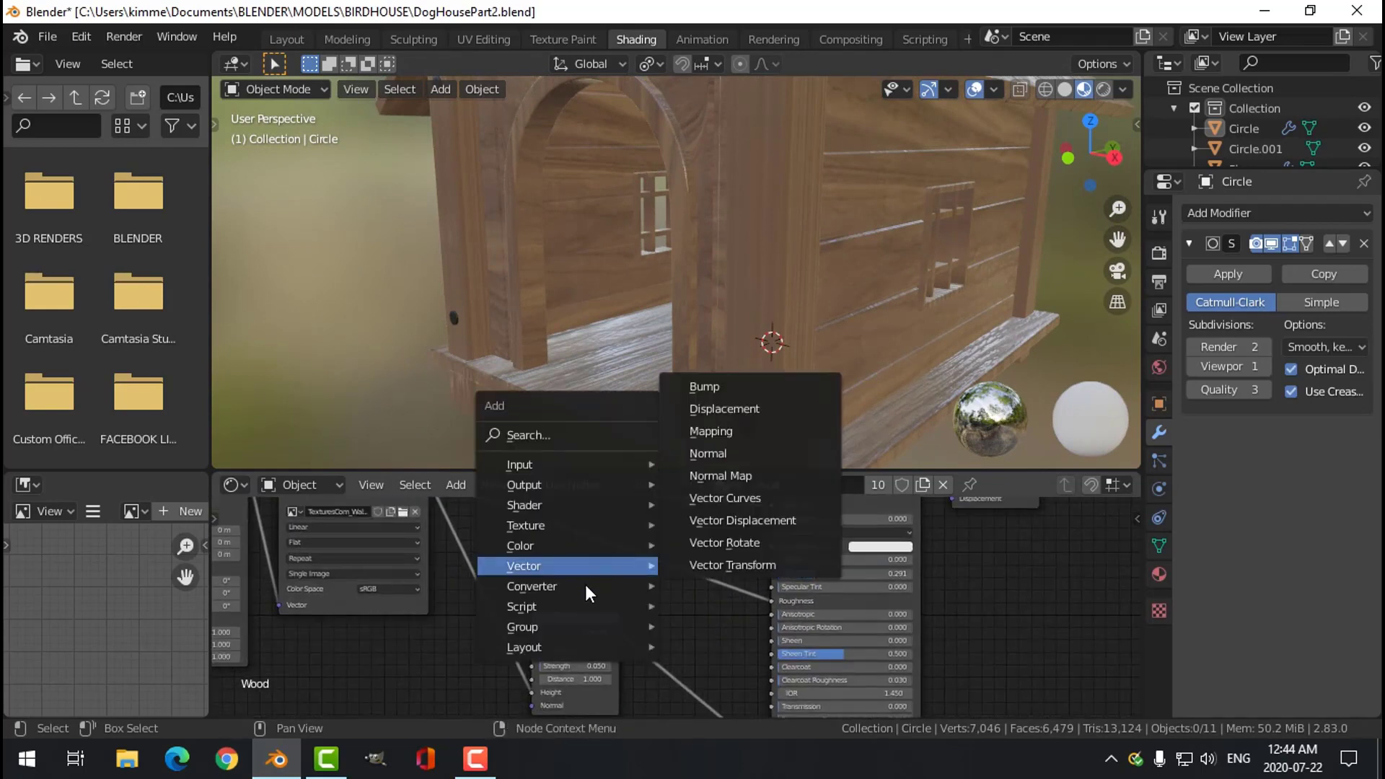
mouse_move(584, 586)
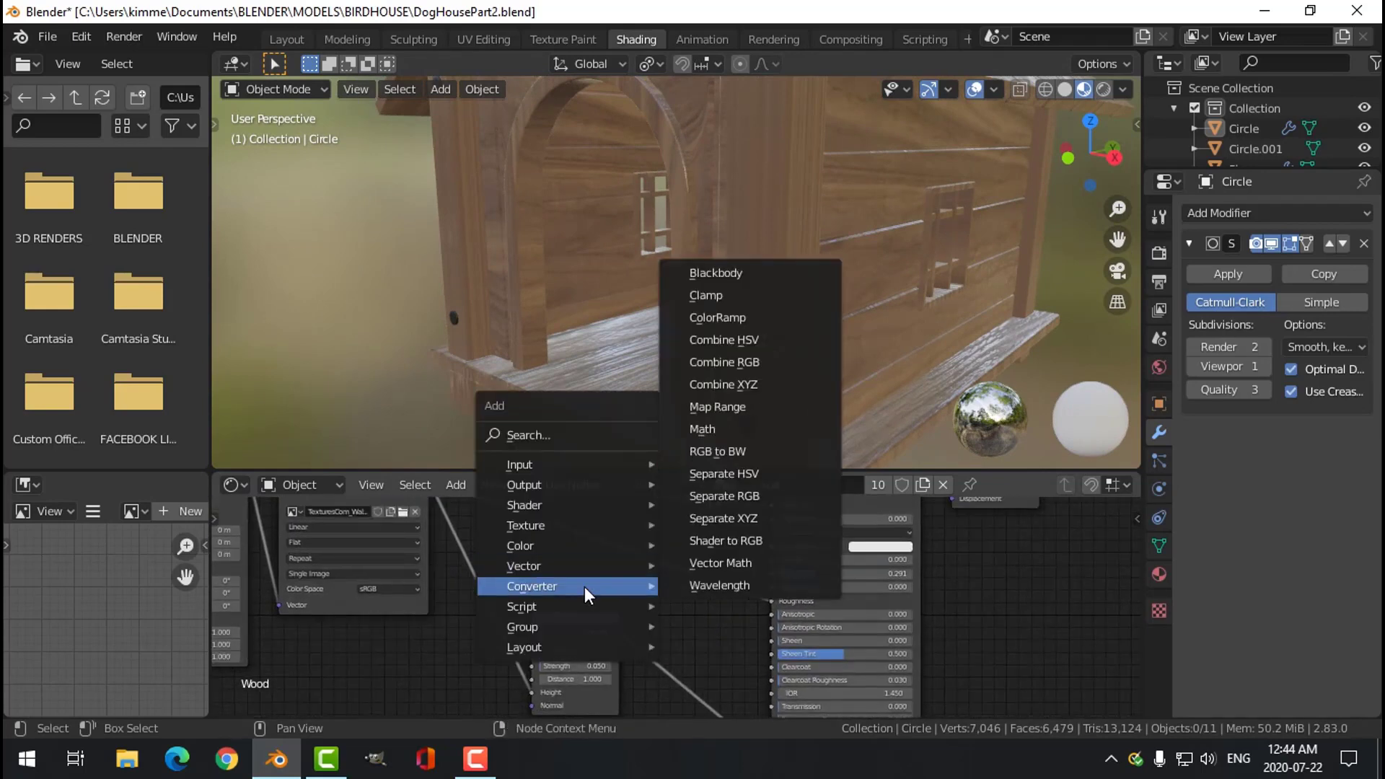
click(731, 318)
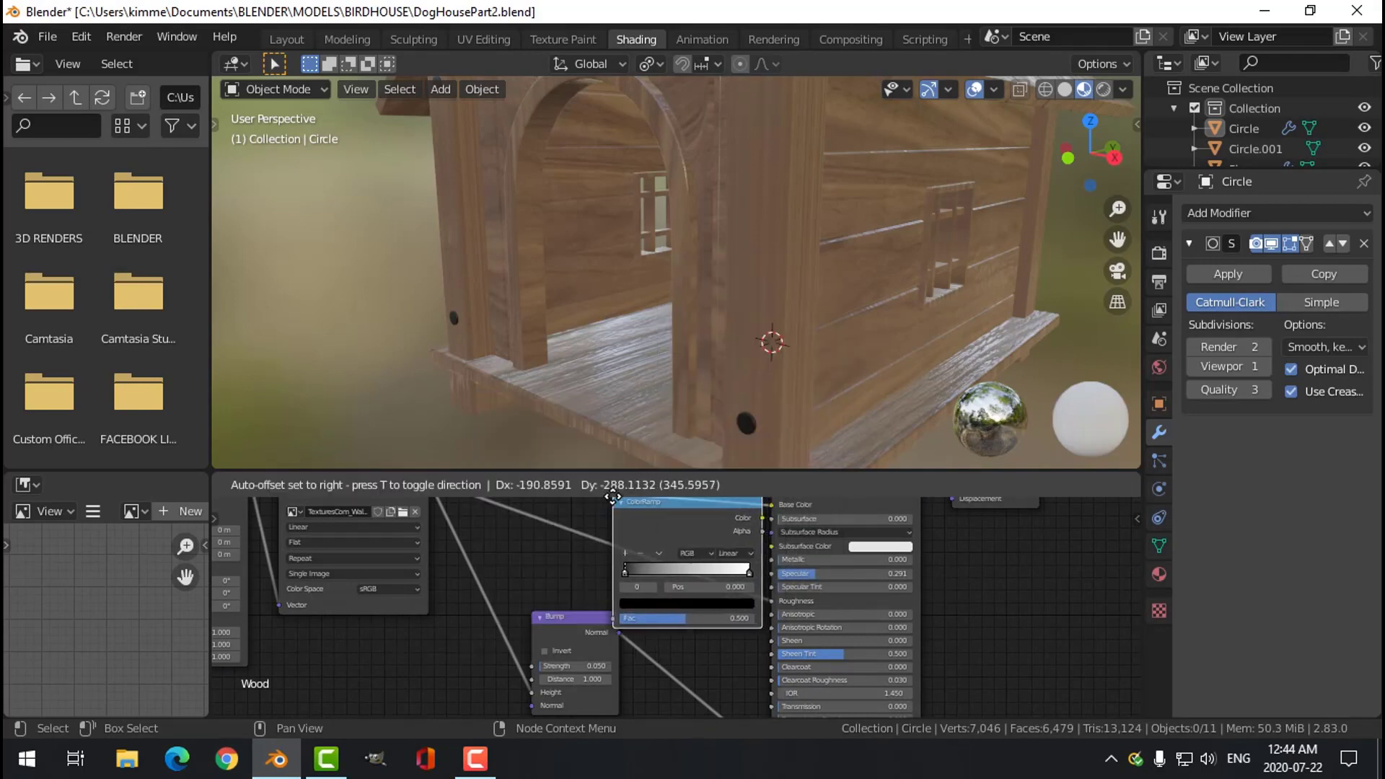
click(612, 496)
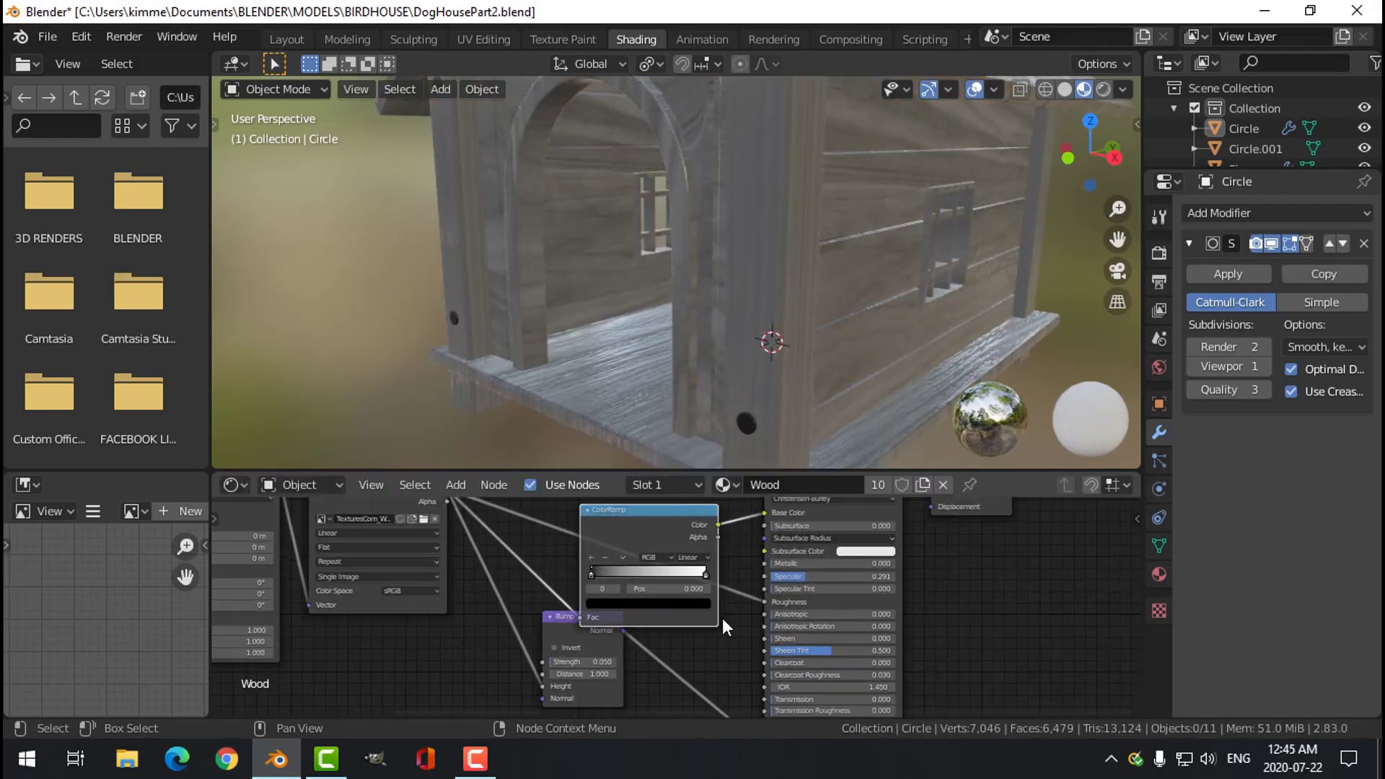
scroll(721, 619, down, 1)
mouse_move(649, 524)
mouse_down()
mouse_move(678, 508)
mouse_move(667, 517)
mouse_up()
drag(597, 613, 545, 650)
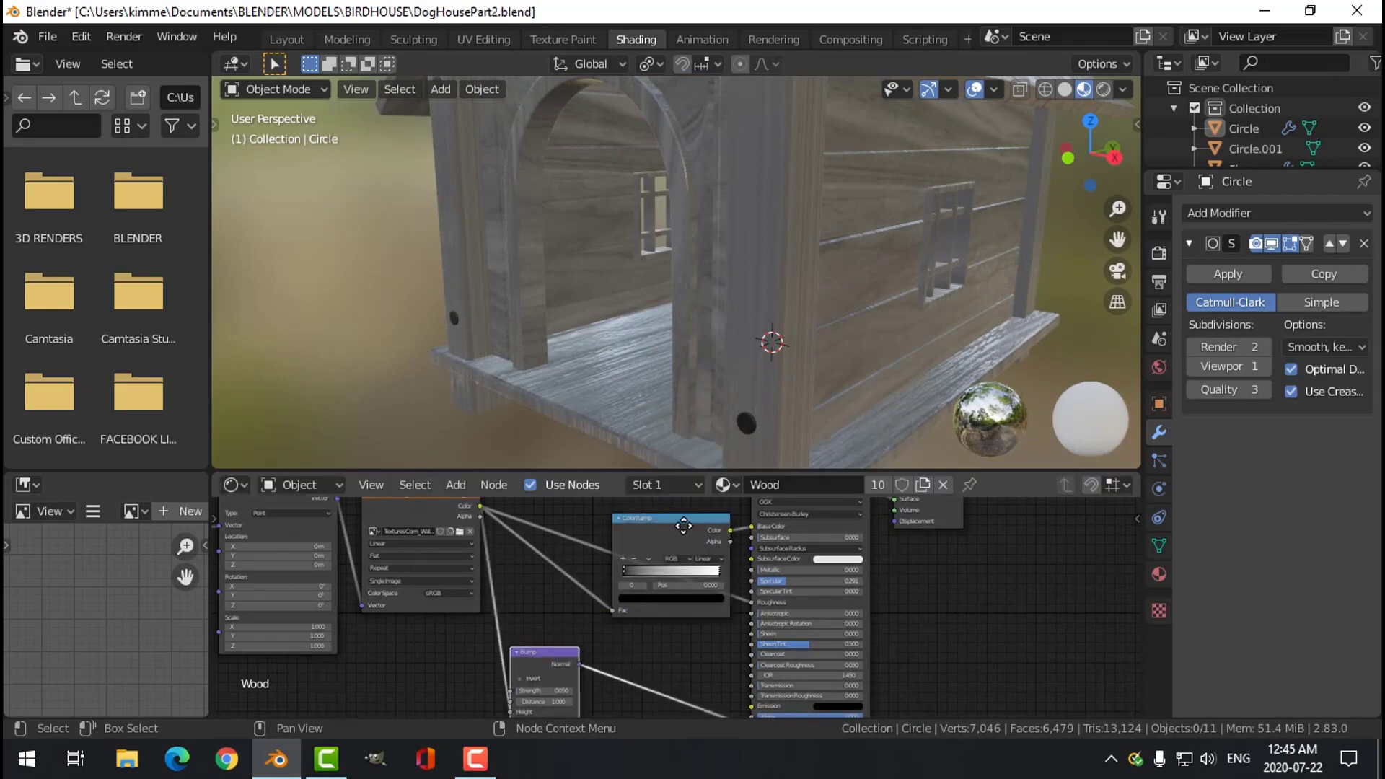
drag(716, 547, 708, 590)
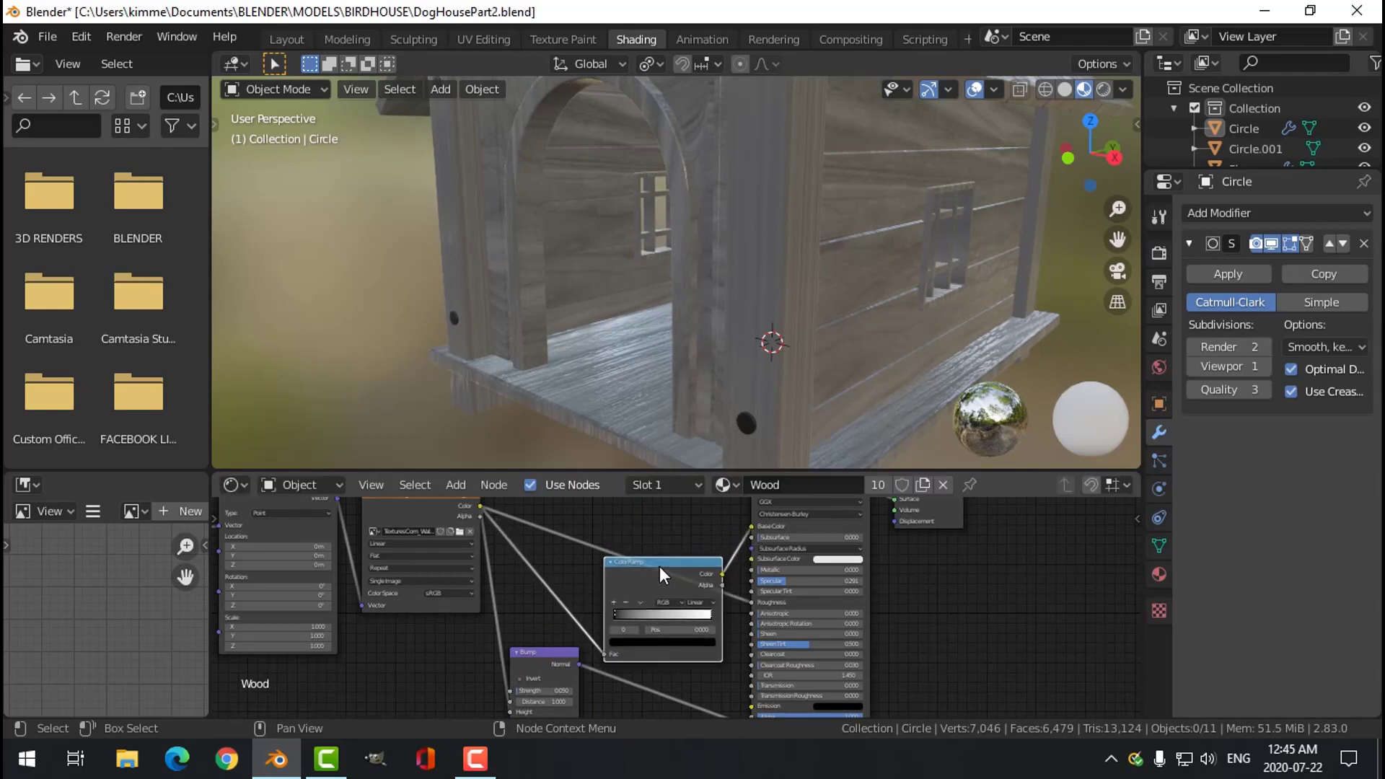
Delete the misplaced ColorRamp and insert a new one into the texture-to-Roughness link.
key(x)
scroll(582, 566, down, 1)
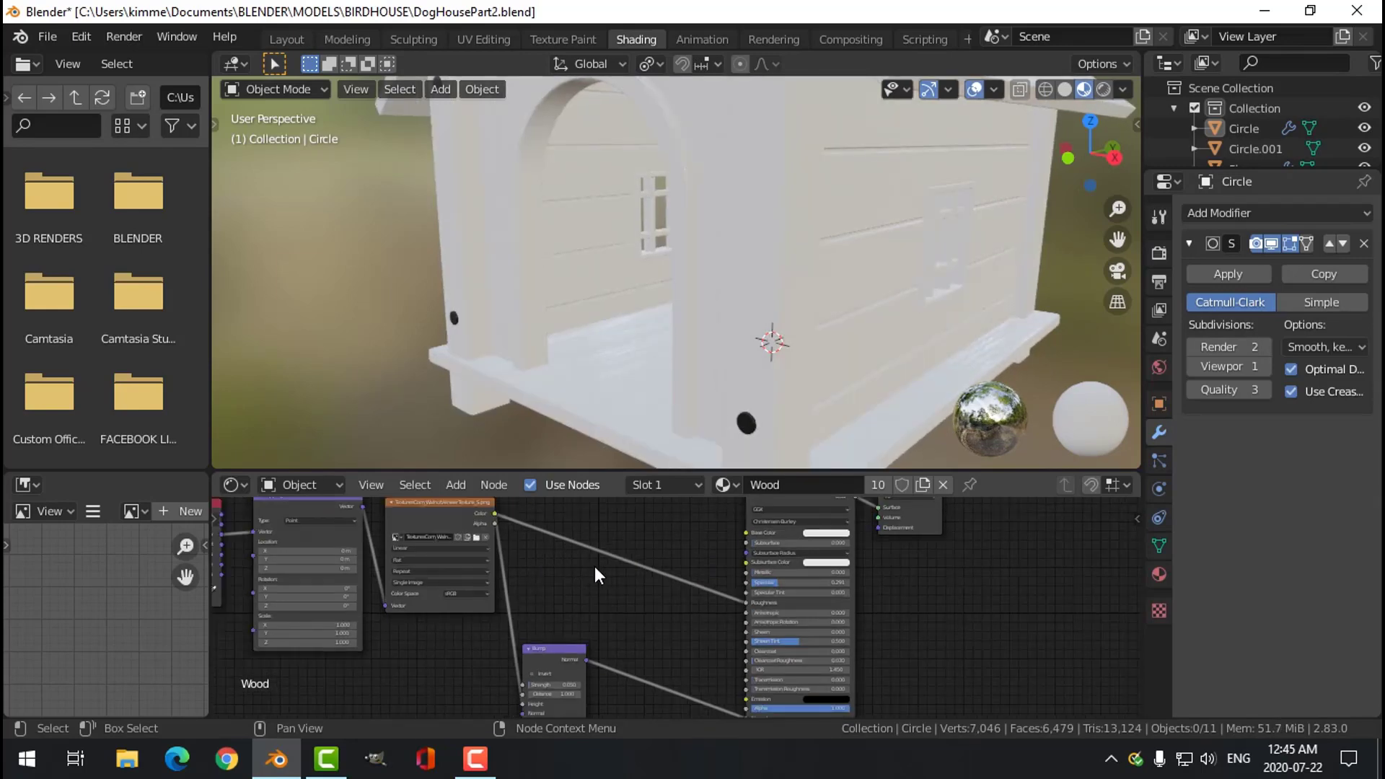
key(shift+a)
mouse_move(595, 565)
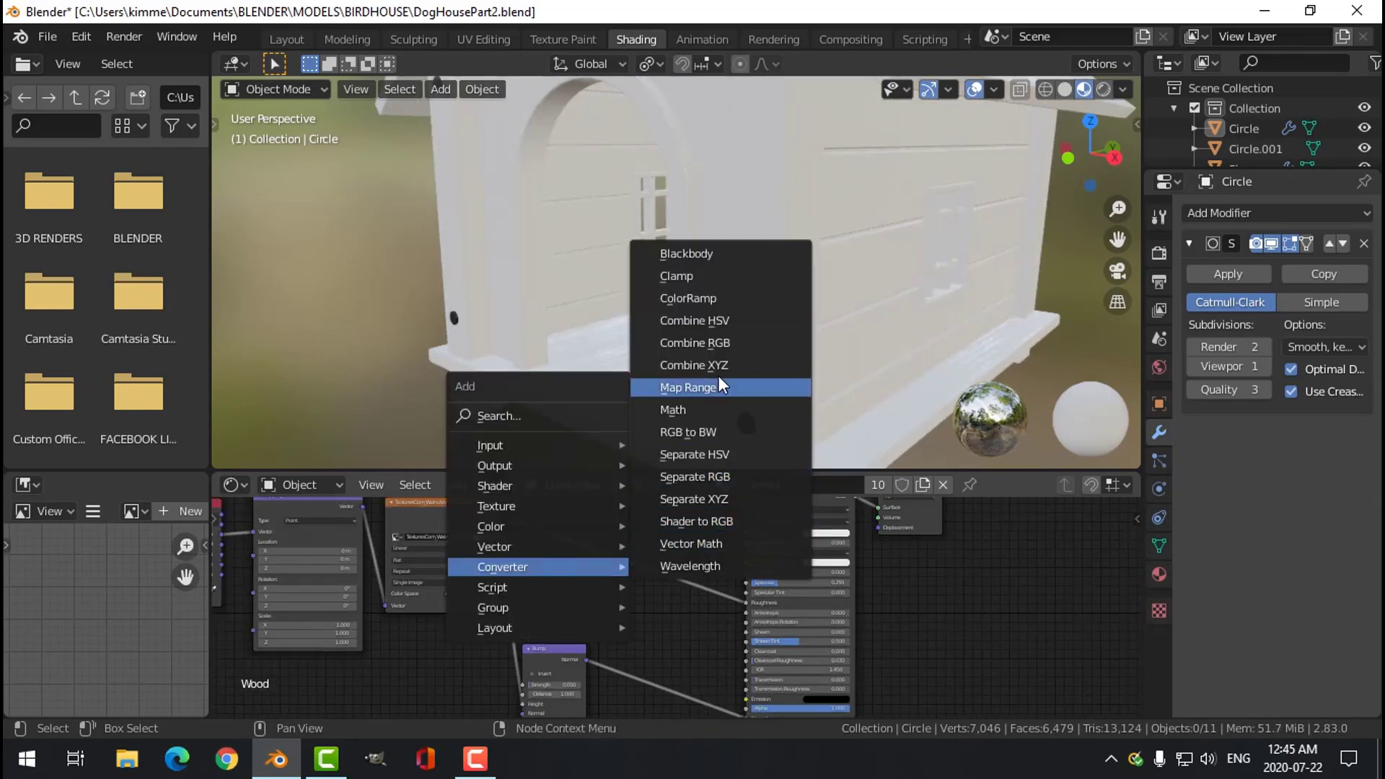
click(716, 298)
click(582, 529)
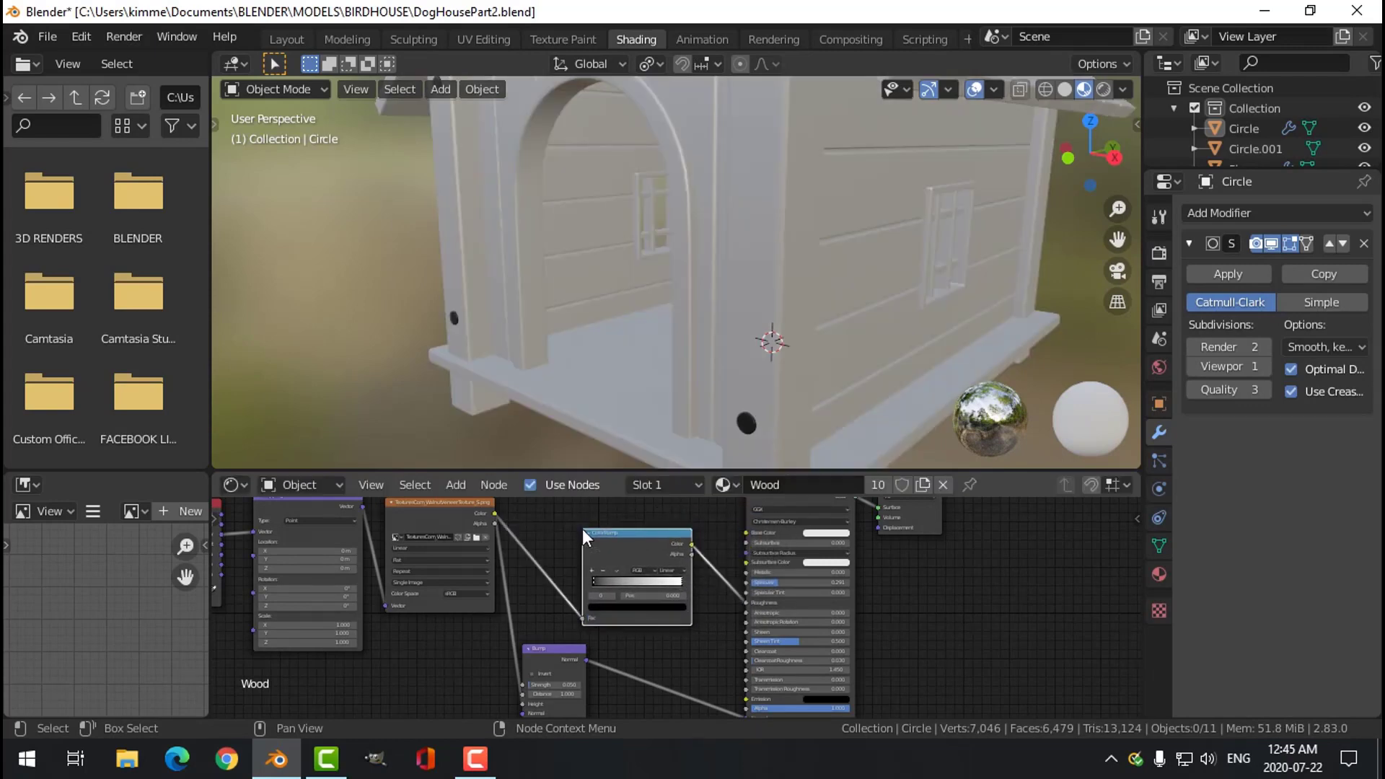
scroll(754, 578, down, 2)
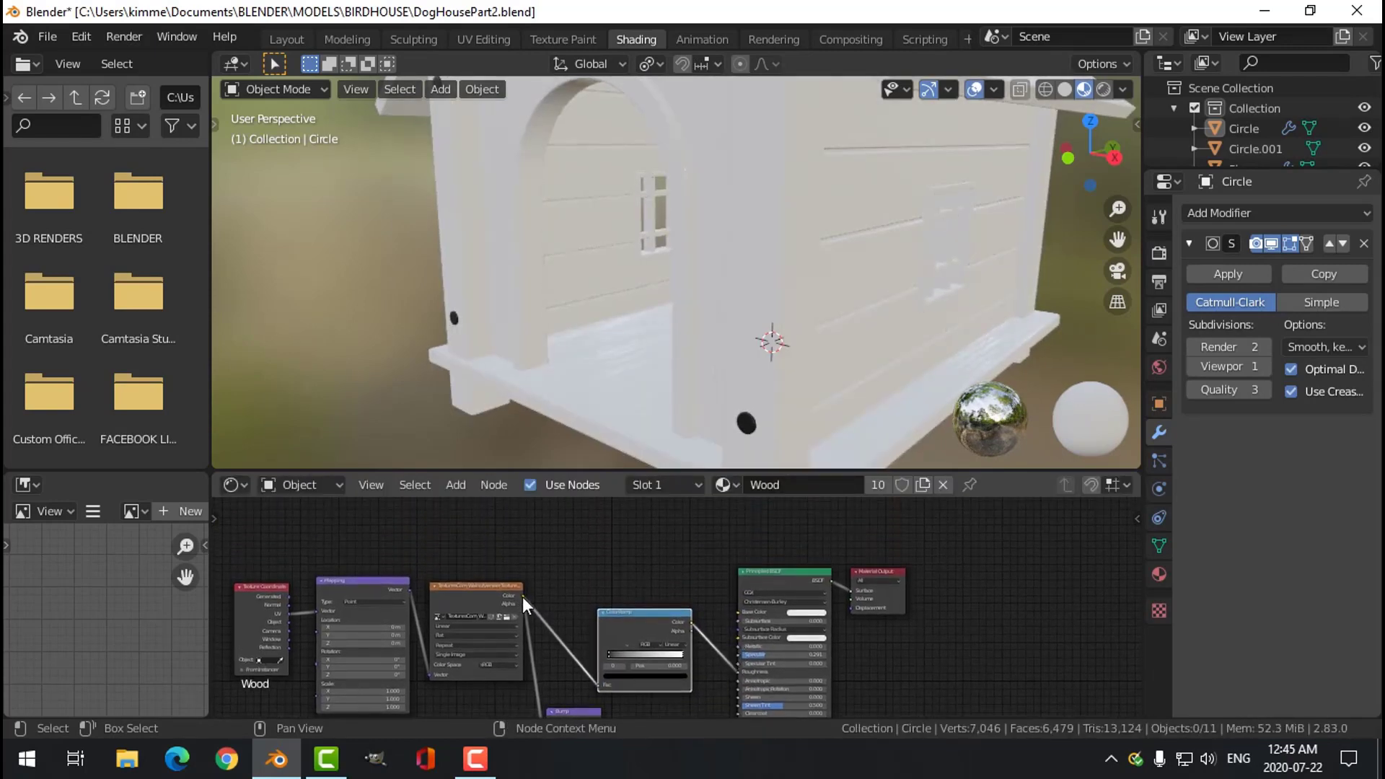
Reconnect the wood texture's Color output to the Principled BSDF Base Color.
drag(523, 595, 739, 615)
middle_drag(712, 644, 705, 546)
scroll(652, 542, up, 1)
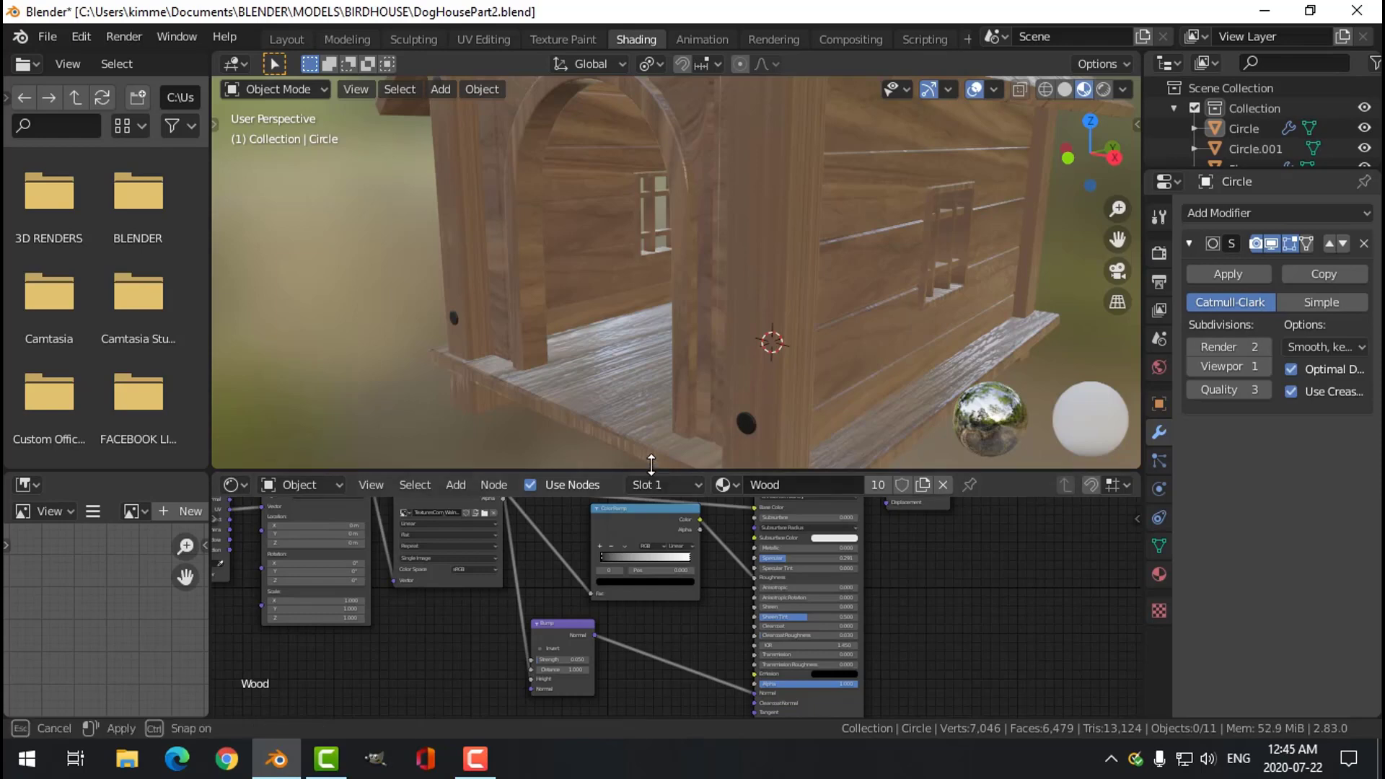
Slide the ColorRamp's white stop toward the middle and nudge the black stop to about 0.041.
drag(651, 471, 651, 297)
scroll(642, 439, up, 3)
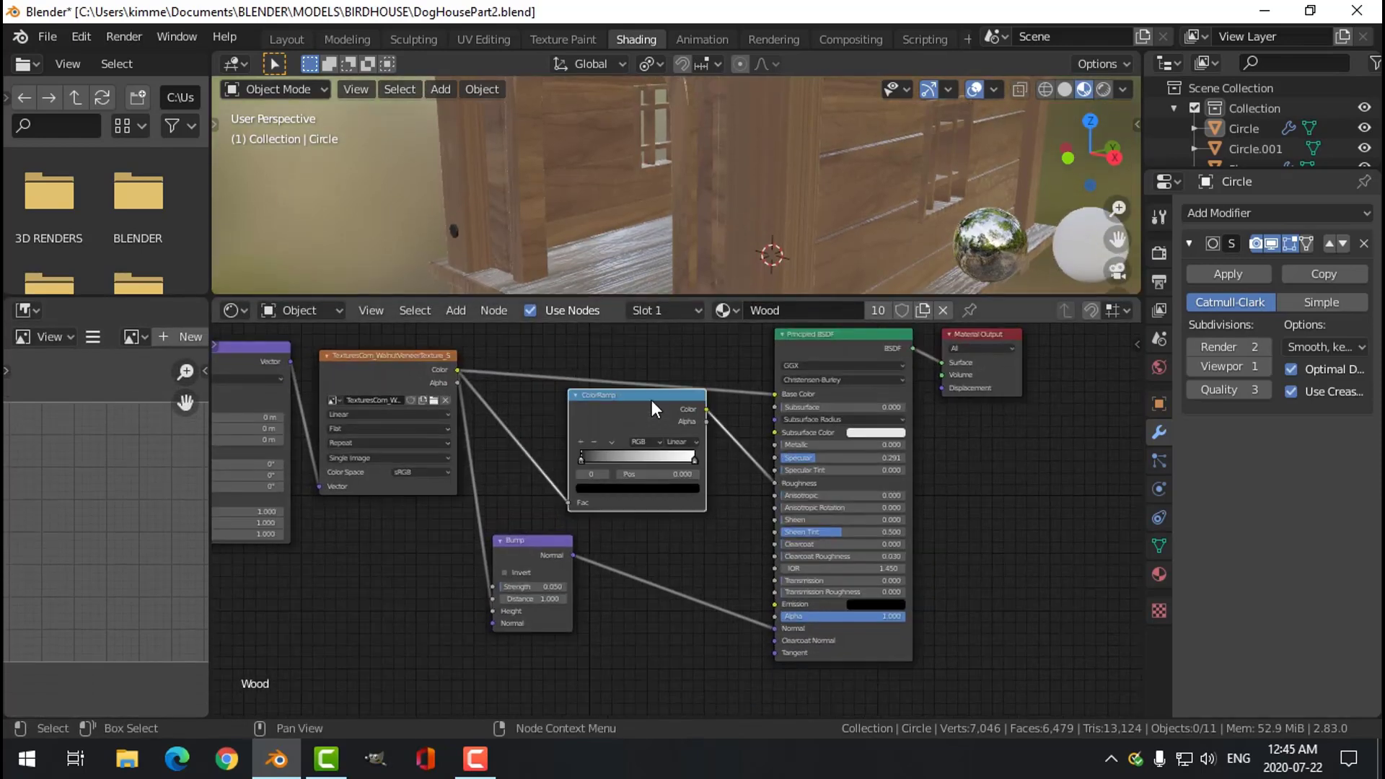
middle_drag(765, 214, 807, 235)
scroll(698, 465, up, 1)
drag(715, 459, 609, 462)
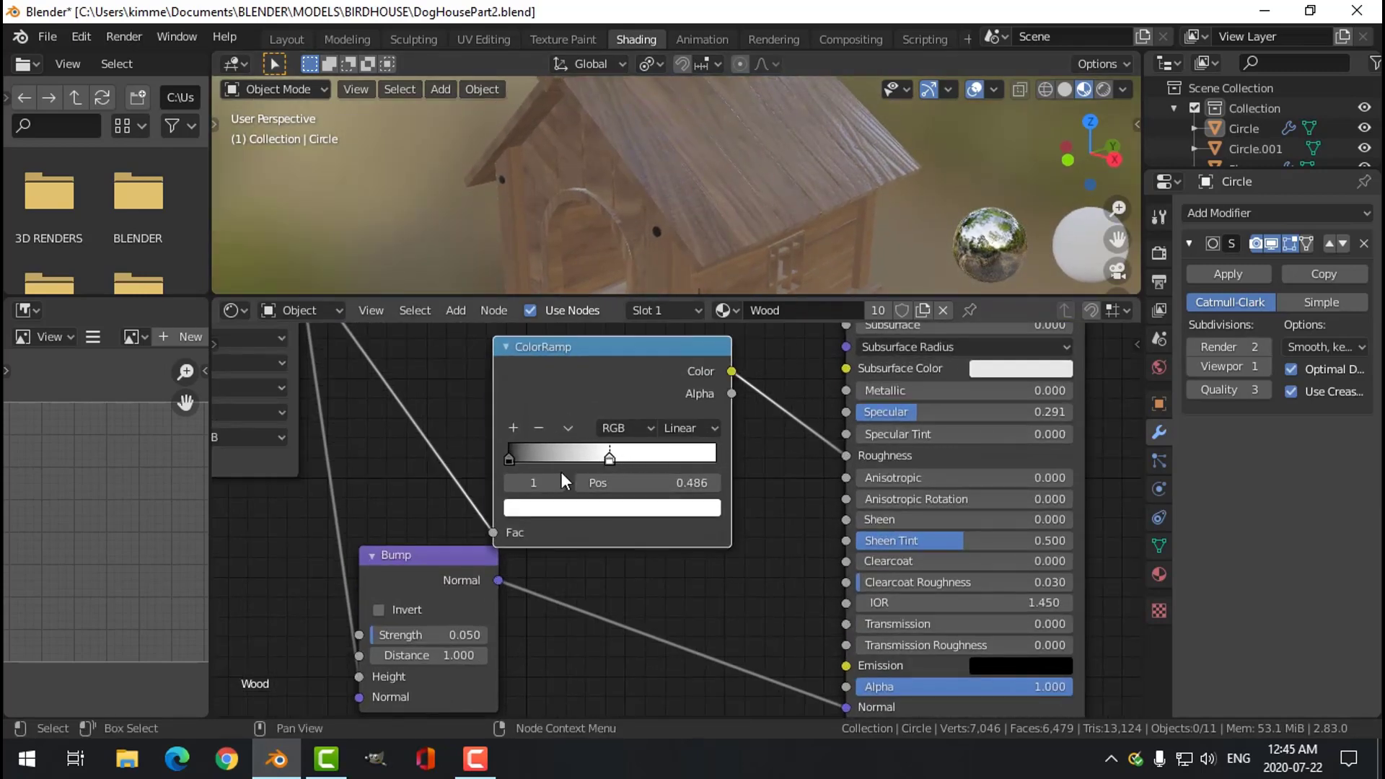
click(510, 461)
drag(510, 462, 539, 462)
Lighten the black stop to dark grey and slide the white stop further left.
click(557, 512)
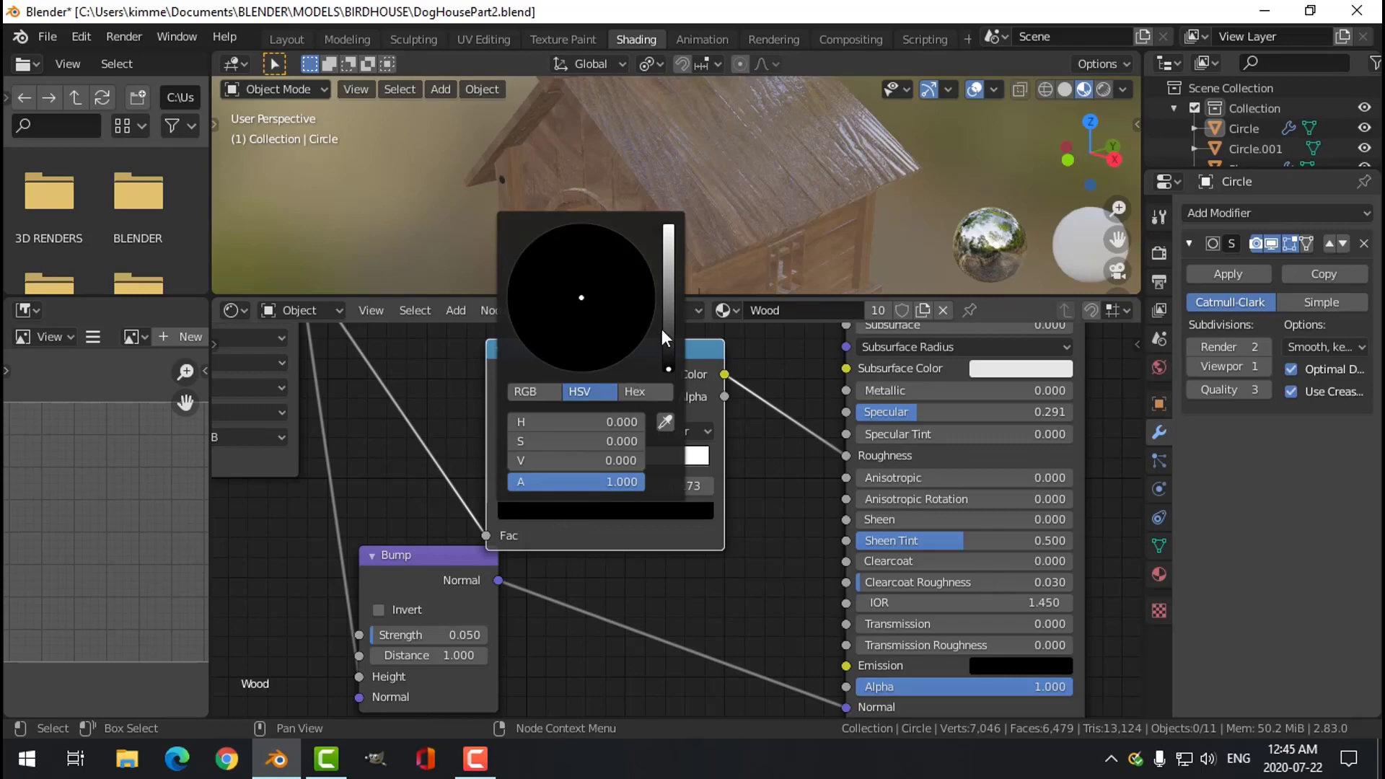
drag(667, 328, 668, 311)
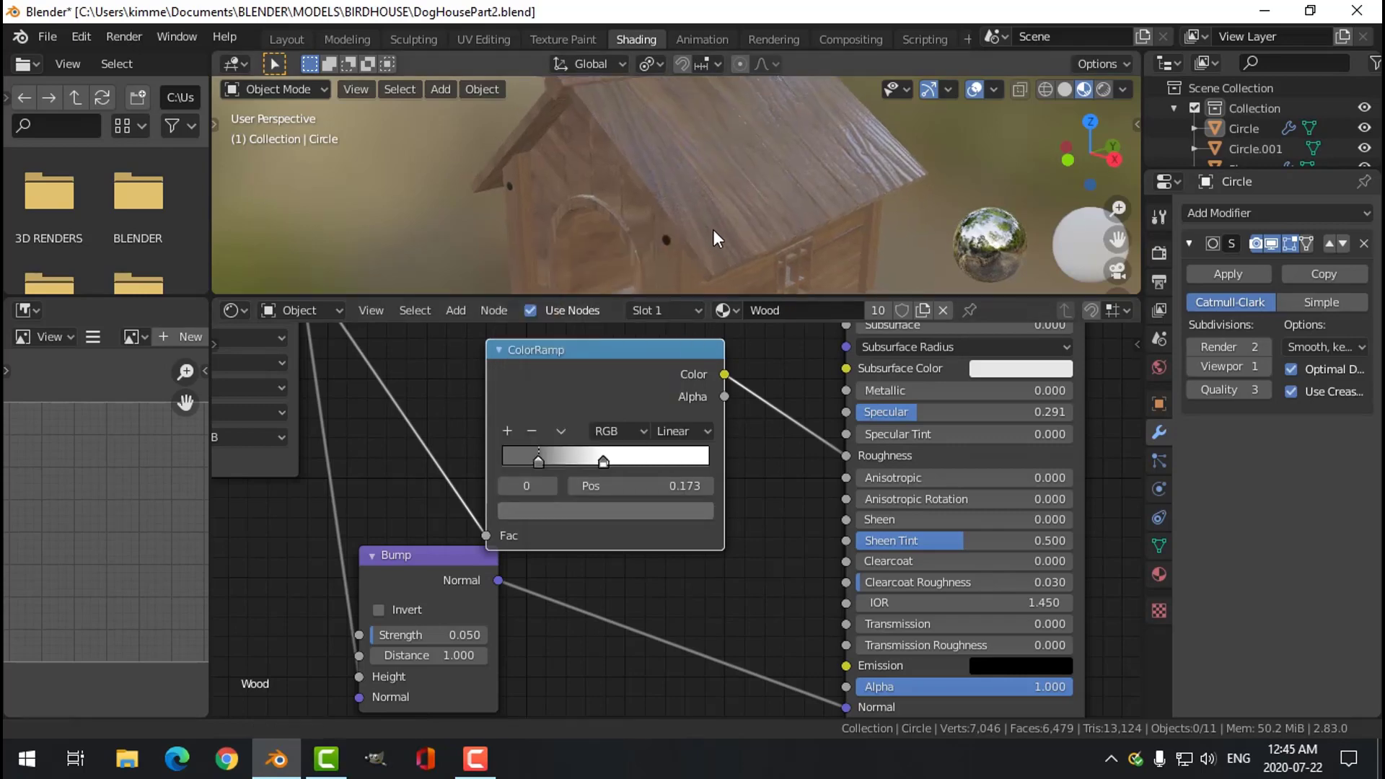
scroll(738, 229, up, 3)
middle_drag(738, 230, 796, 216)
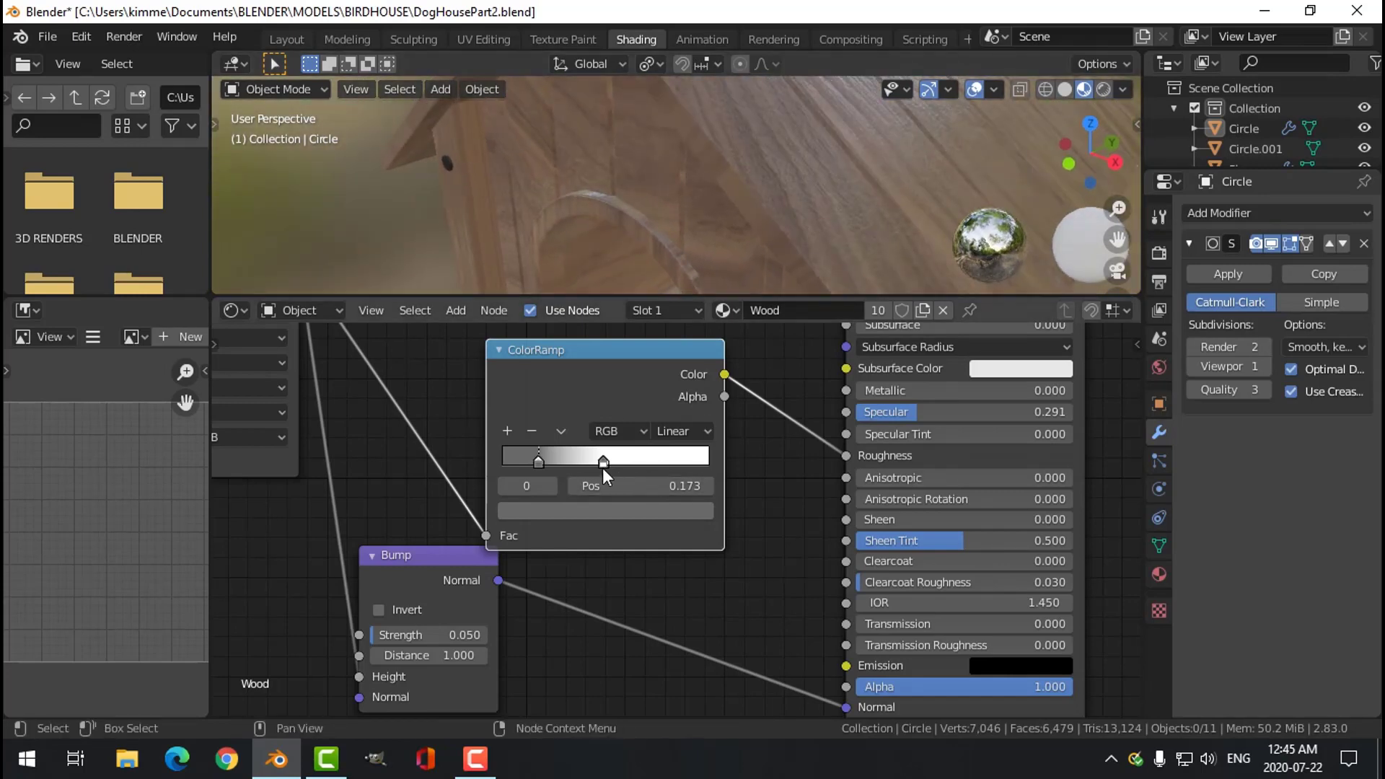
drag(603, 463, 567, 466)
scroll(750, 452, down, 1)
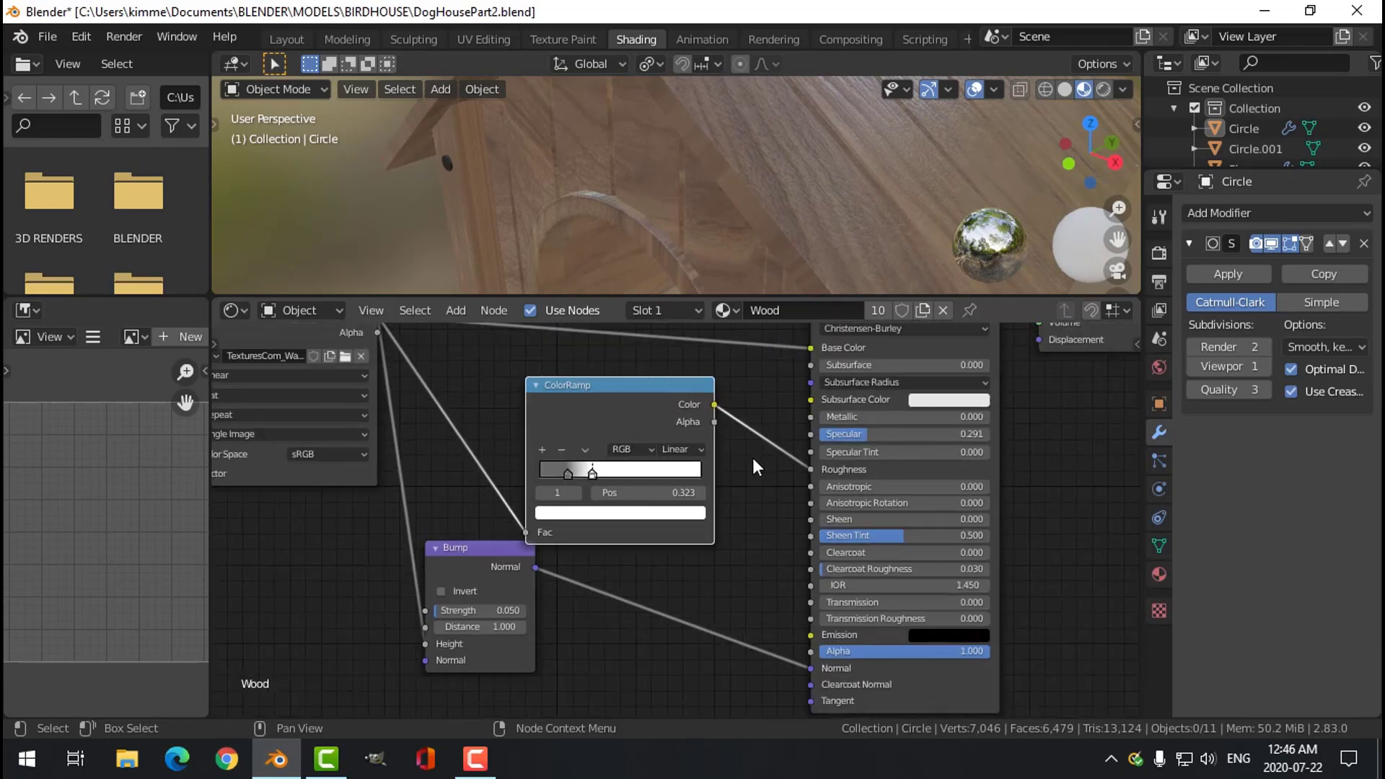
middle_drag(750, 453, 747, 477)
Nudge the ColorRamp node right and darken the grey stop's colour slightly.
middle_drag(750, 214, 880, 165)
mouse_move(589, 503)
mouse_down()
mouse_move(646, 495)
mouse_move(583, 498)
mouse_up()
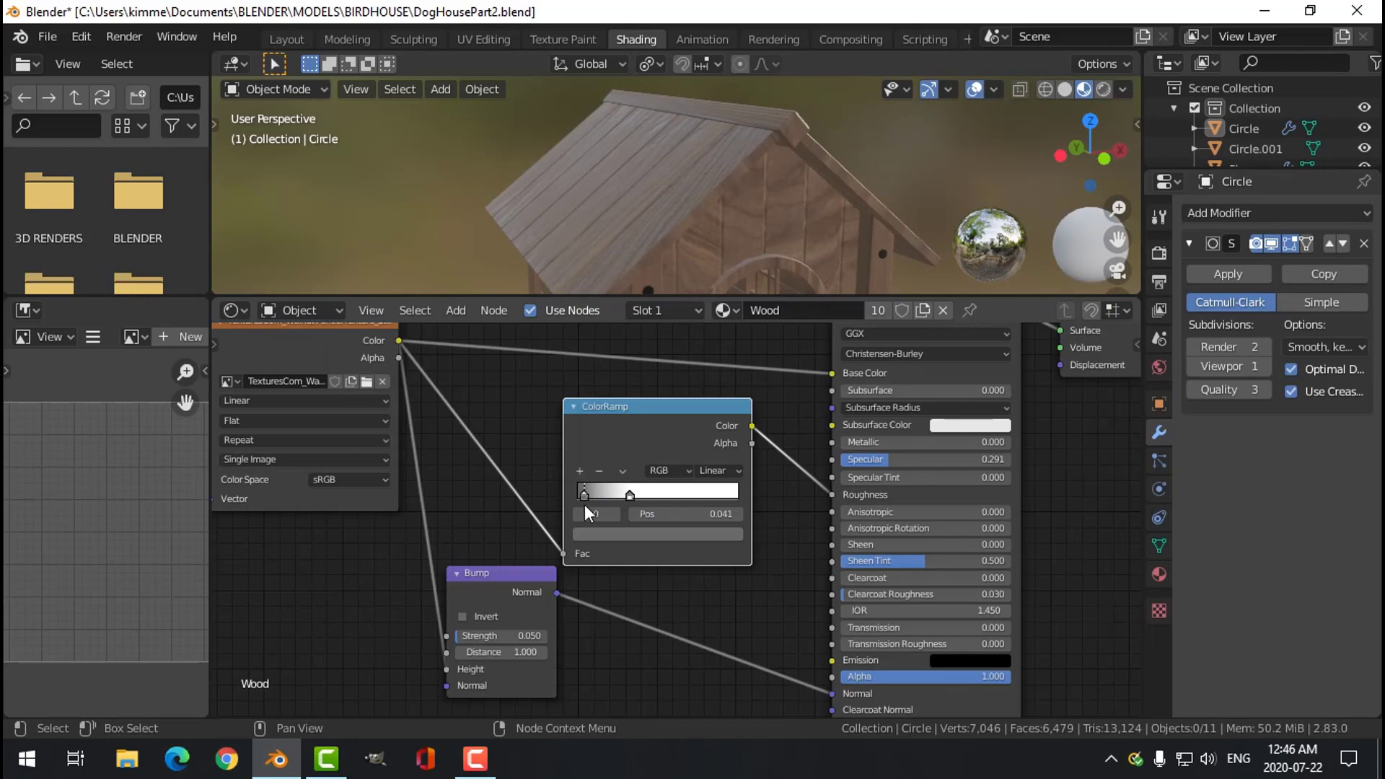
click(601, 537)
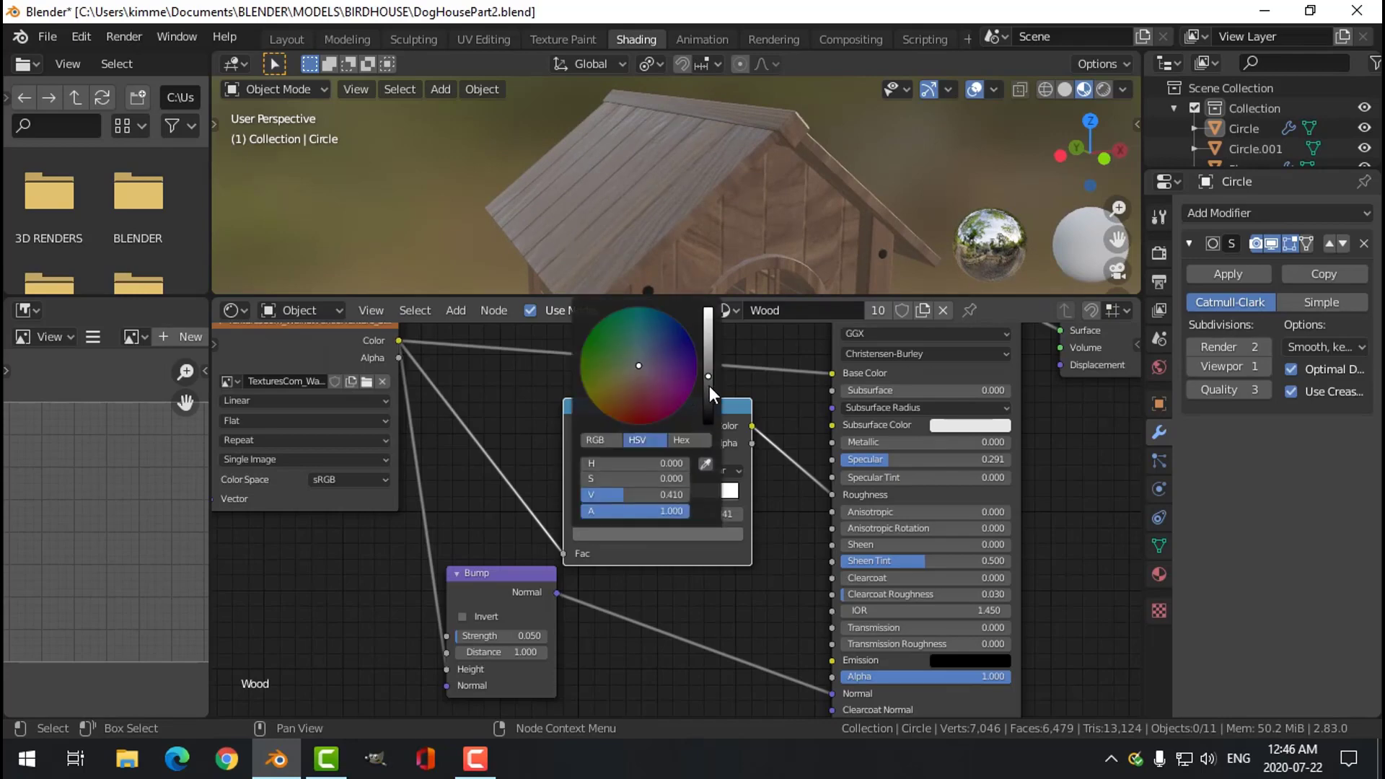
mouse_move(708, 385)
mouse_down()
mouse_move(708, 401)
mouse_move(708, 375)
mouse_up()
middle_drag(799, 194, 721, 190)
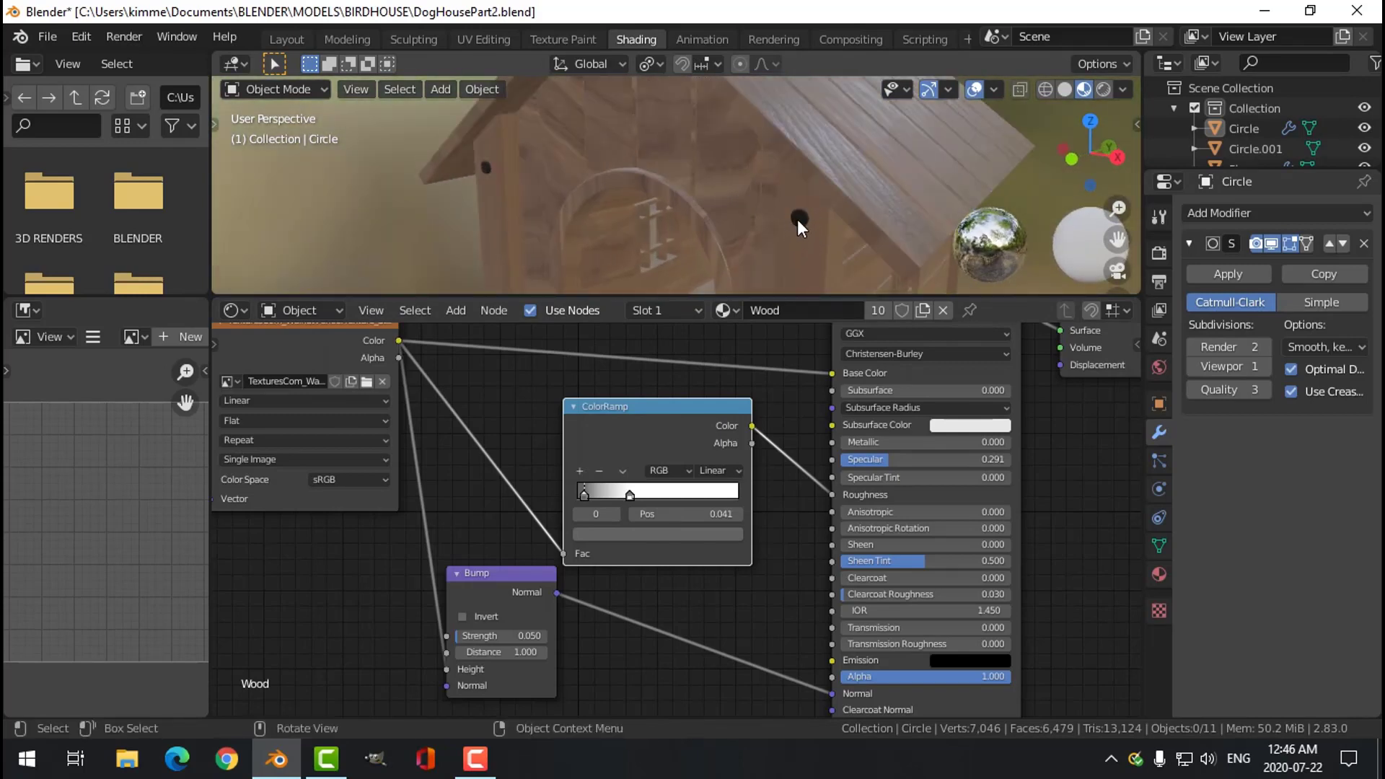
Give the bolt material Metallic 0.697 and a slightly lighter near-black base colour, then deselect.
click(798, 219)
scroll(806, 469, up, 2)
middle_drag(807, 468, 814, 531)
scroll(797, 531, up, 1)
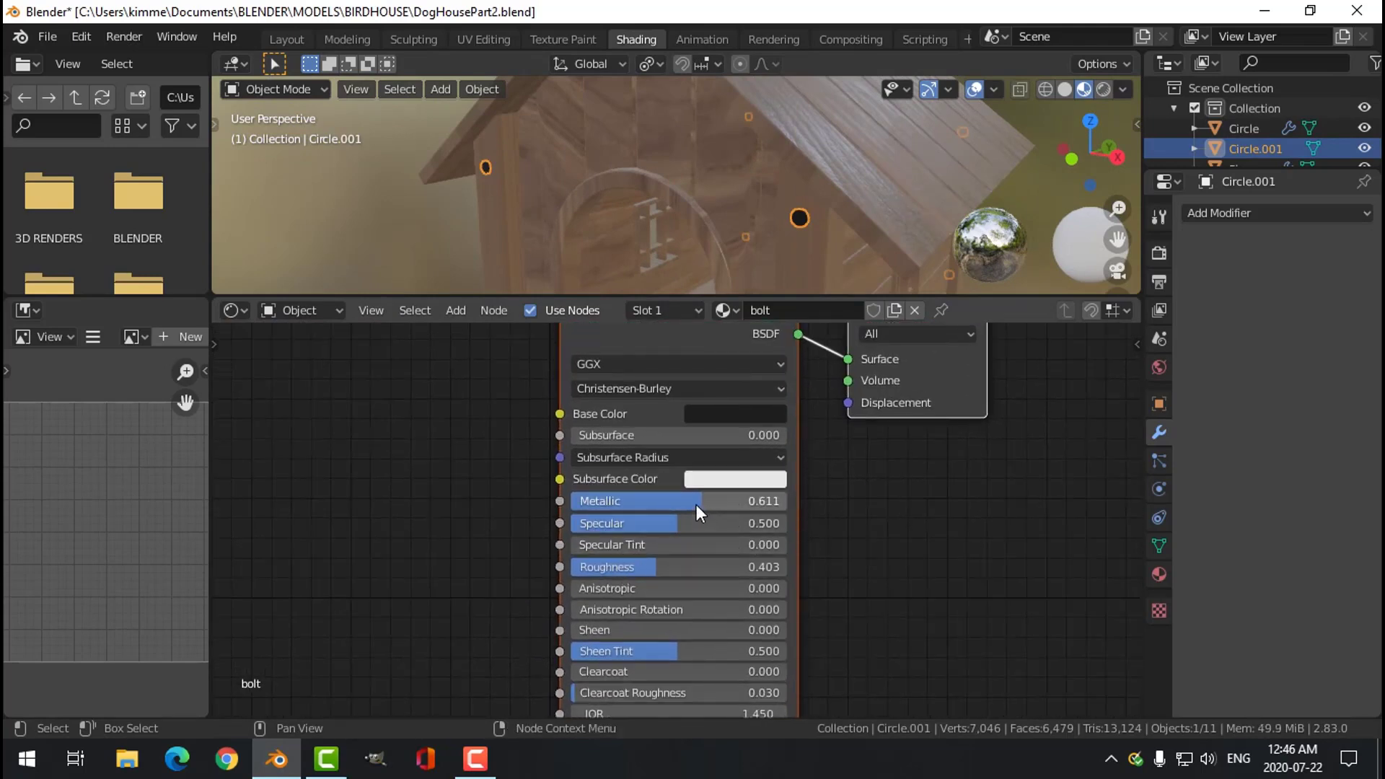
drag(695, 504, 715, 504)
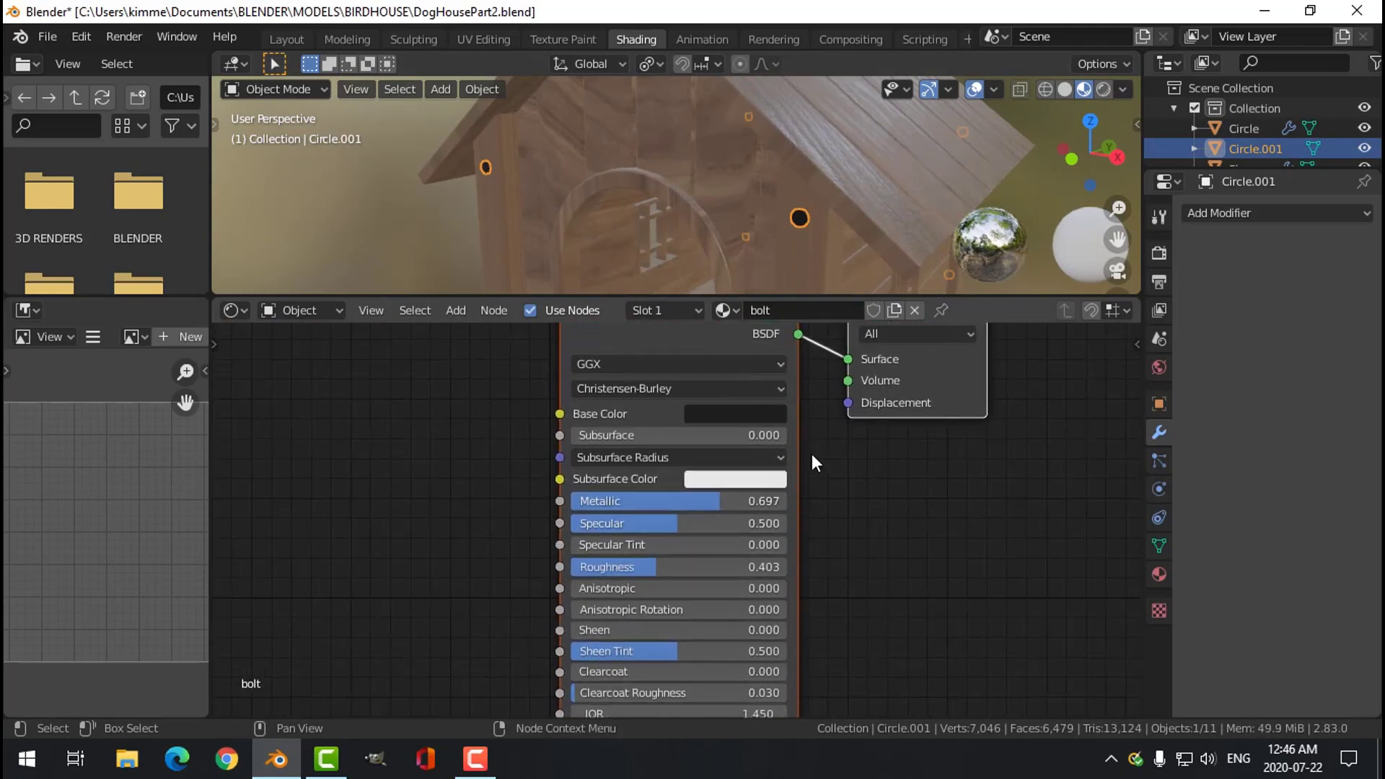
click(737, 418)
drag(855, 257, 854, 254)
key(alt+a)
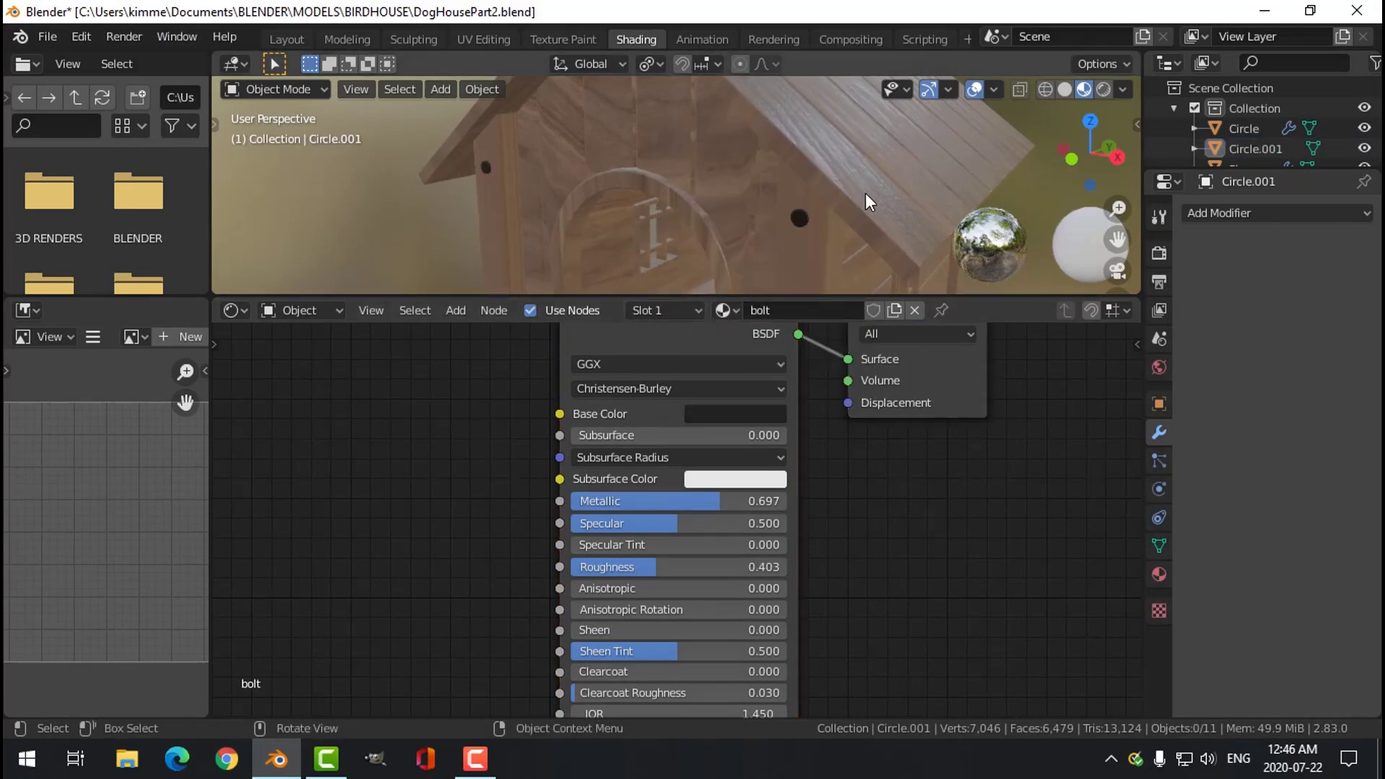
middle_drag(864, 192, 753, 196)
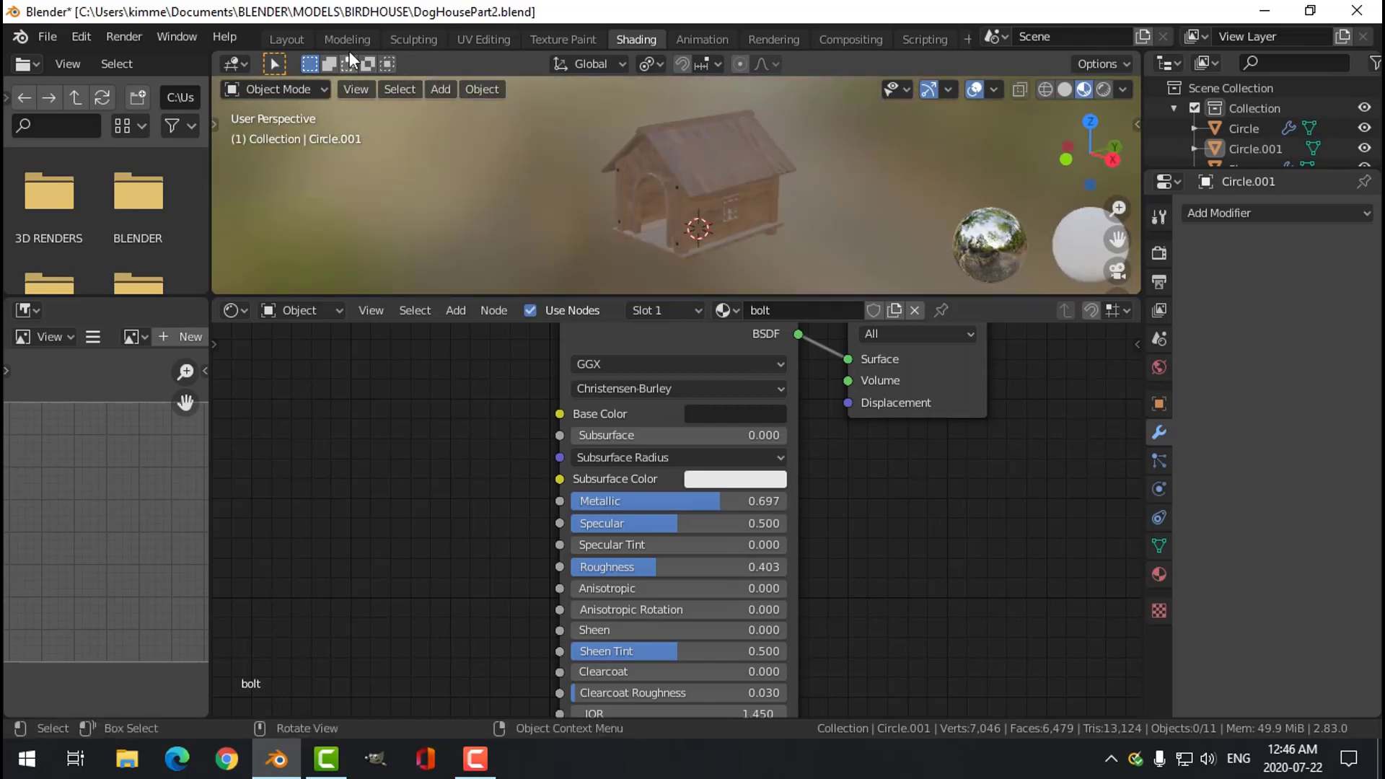
Show the dog house in the Layout workspace with Material Preview shading from a higher three-quarter view.
click(305, 41)
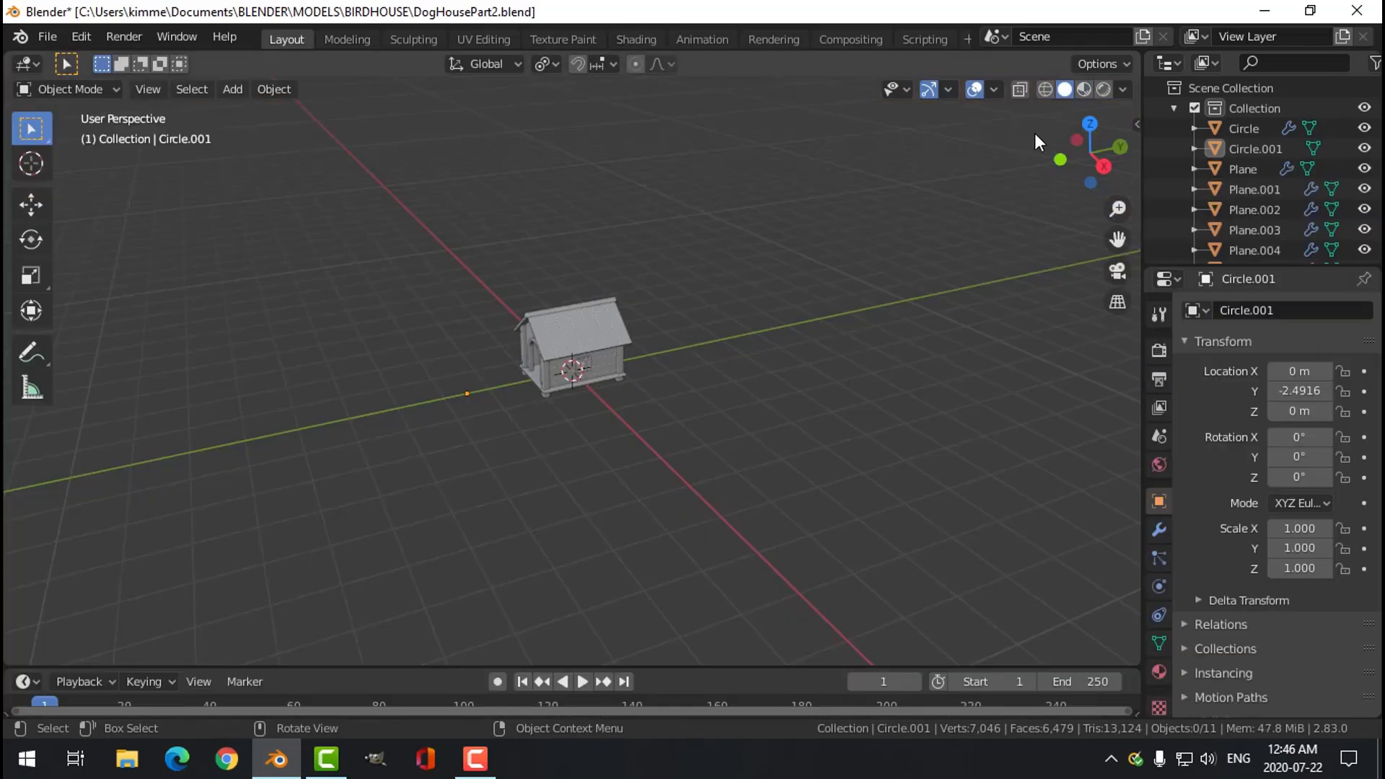
click(1084, 88)
scroll(687, 371, up, 3)
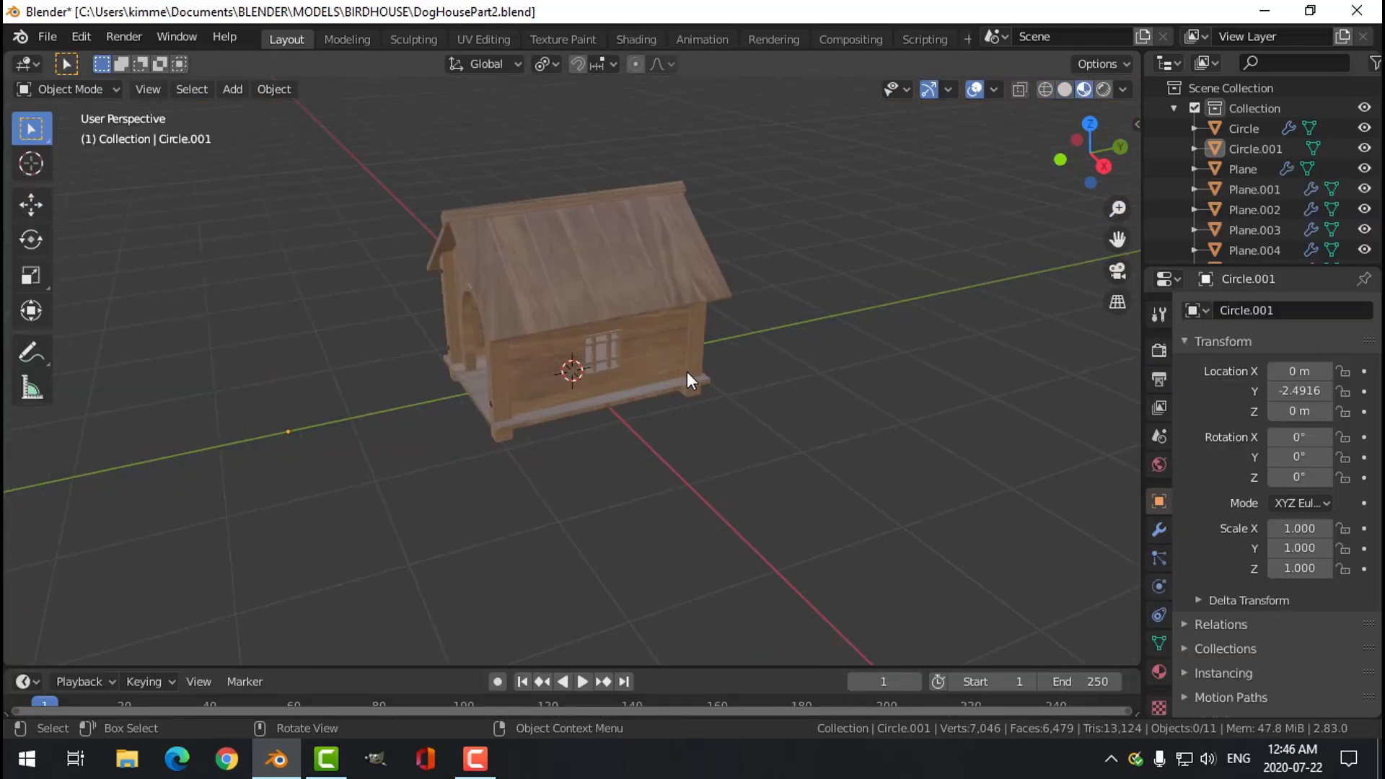
mouse_move(687, 370)
middle_down()
mouse_move(732, 378)
mouse_move(776, 346)
mouse_move(775, 315)
mouse_move(772, 339)
middle_up()
scroll(732, 382, up, 2)
scroll(733, 383, up, 2)
scroll(748, 365, down, 3)
scroll(775, 325, up, 3)
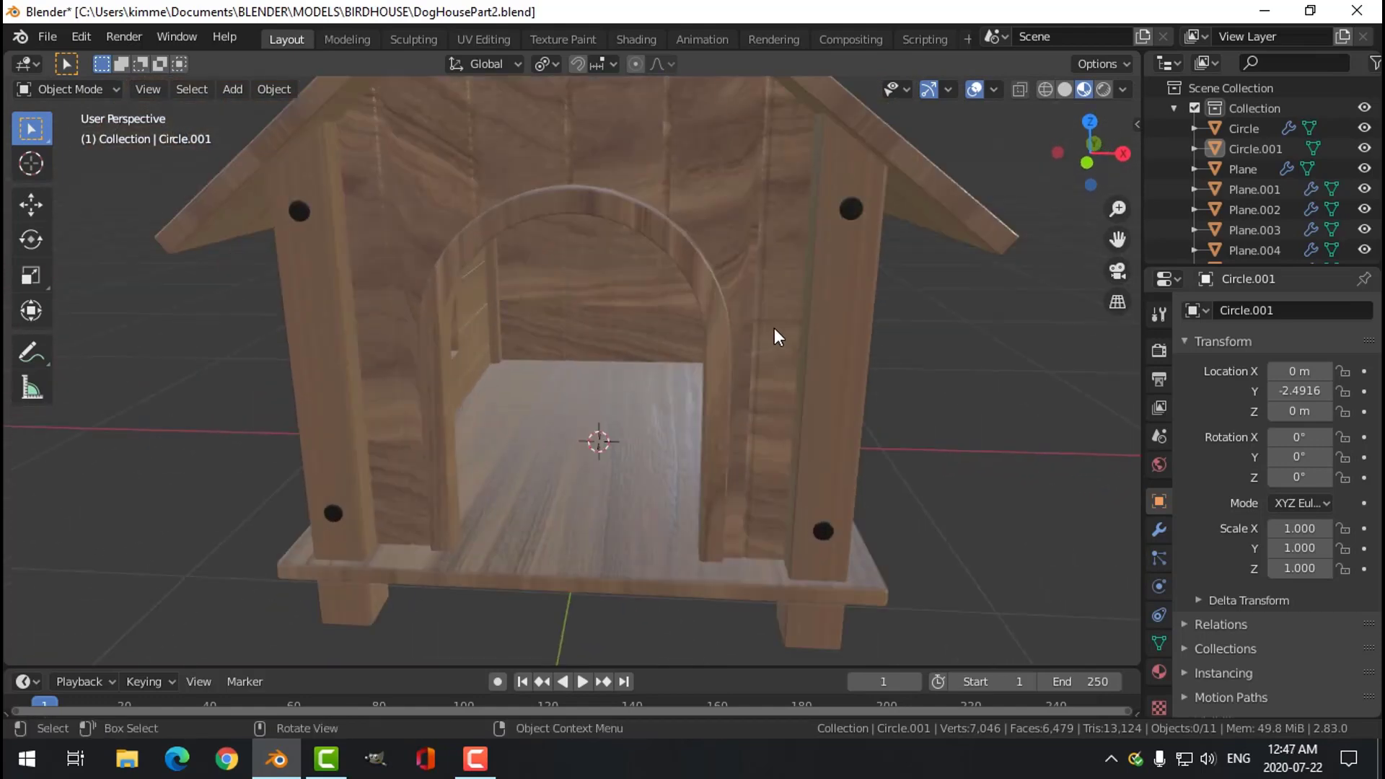
scroll(768, 300, down, 2)
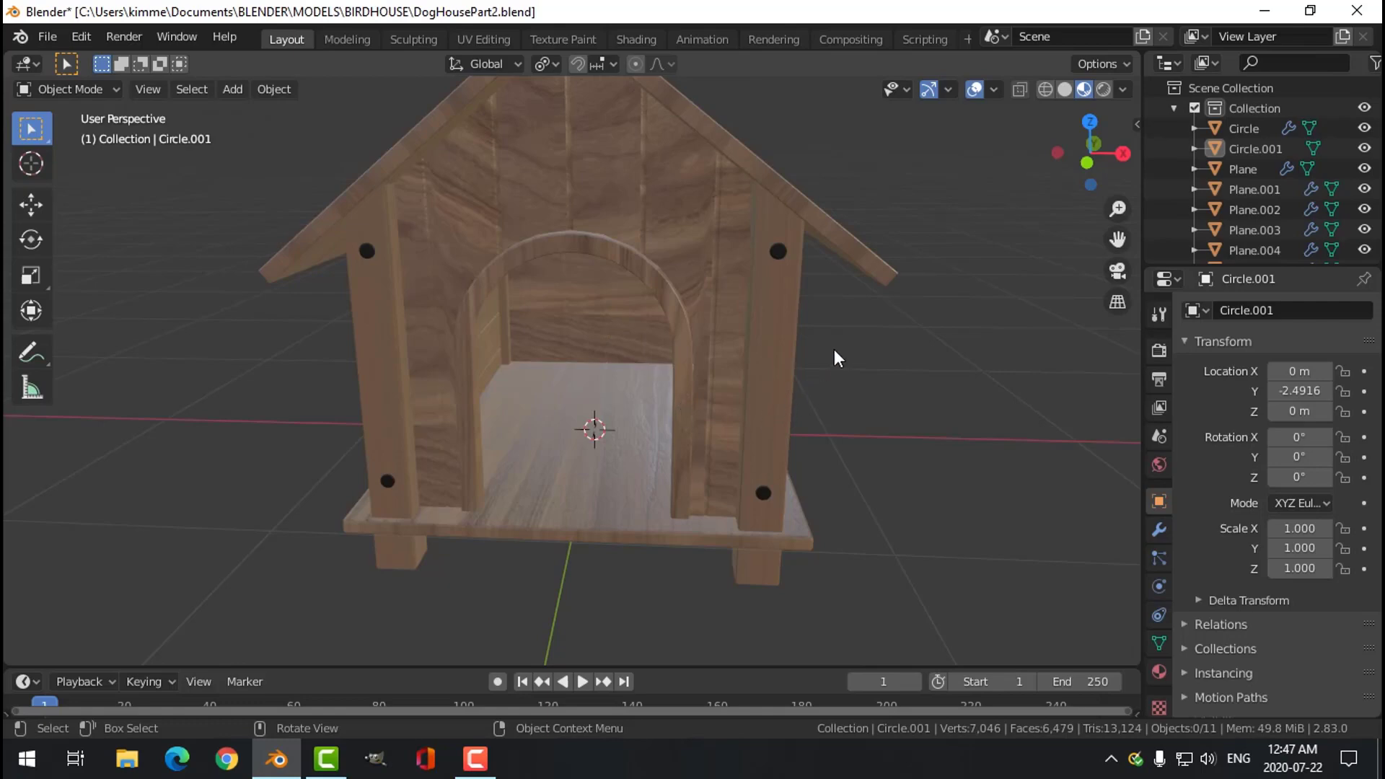
scroll(834, 349, down, 2)
middle_drag(834, 349, 713, 373)
scroll(736, 396, down, 2)
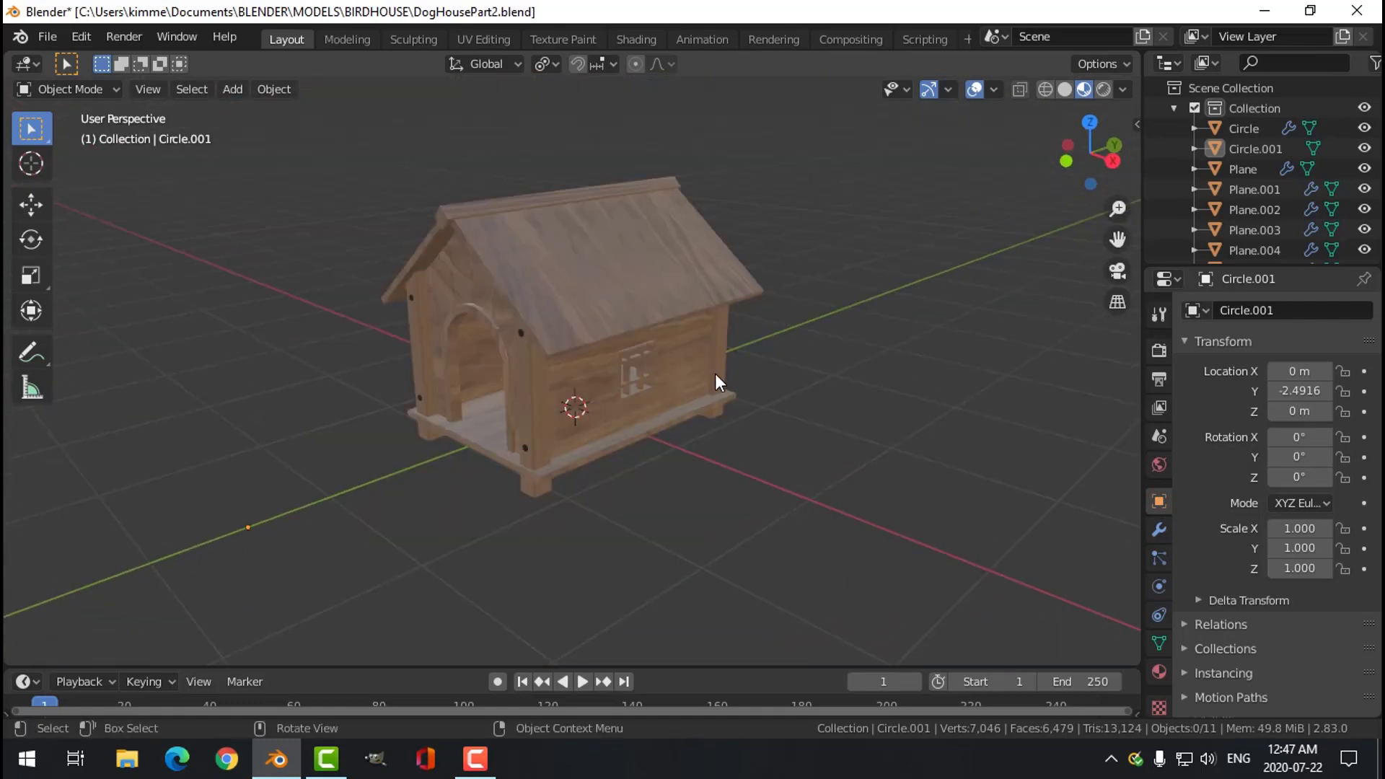
key(shift+a)
Add a plane and edit it in the Modeling workspace with Material Preview shading.
mouse_move(674, 330)
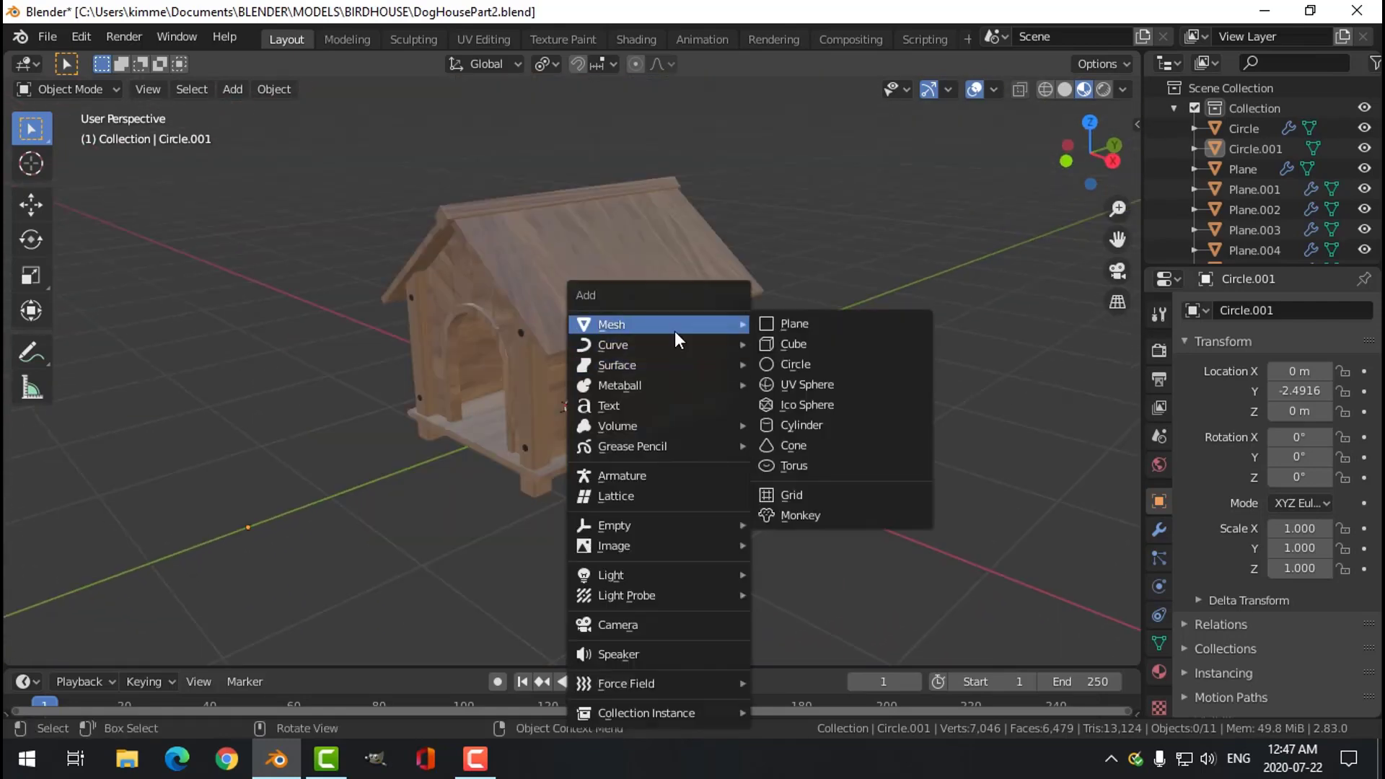
click(780, 322)
middle_drag(784, 417, 714, 426)
key(Tab)
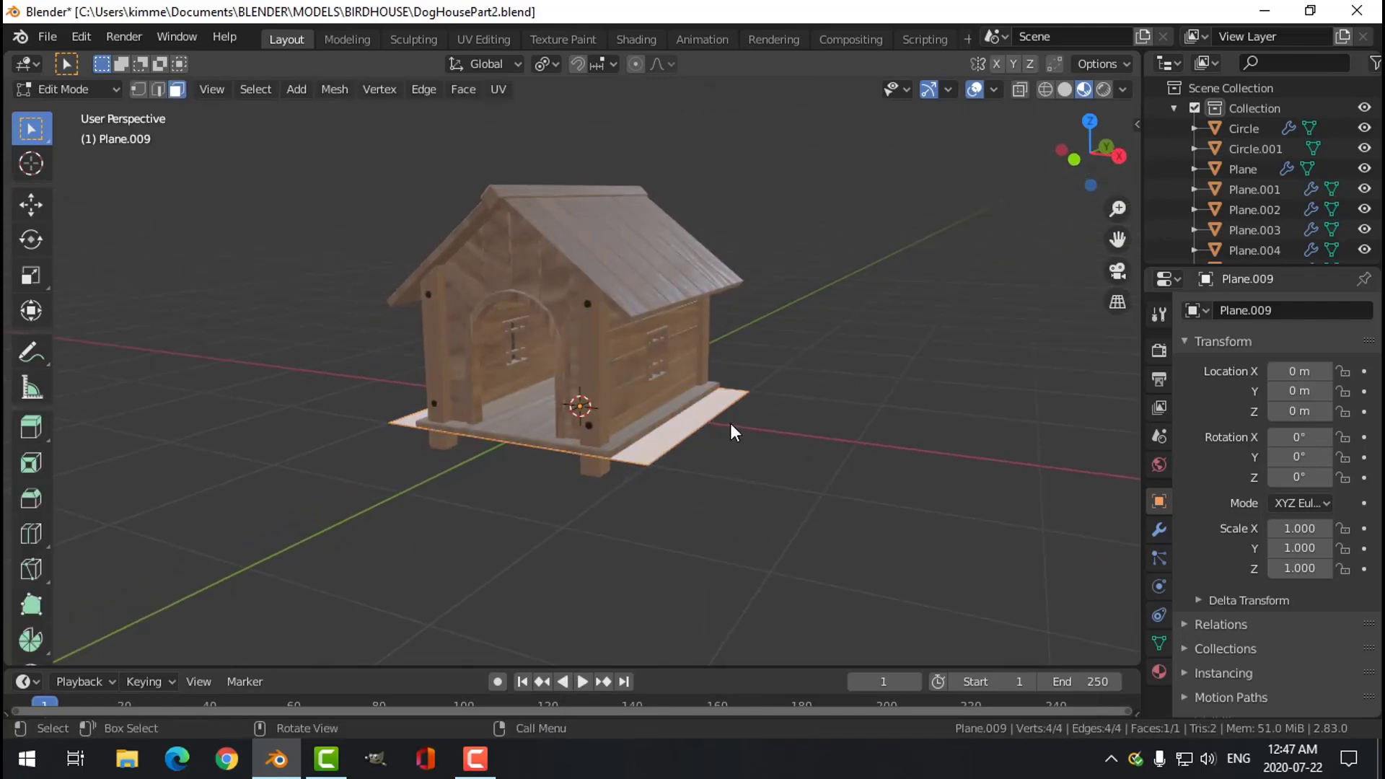
click(994, 89)
click(349, 41)
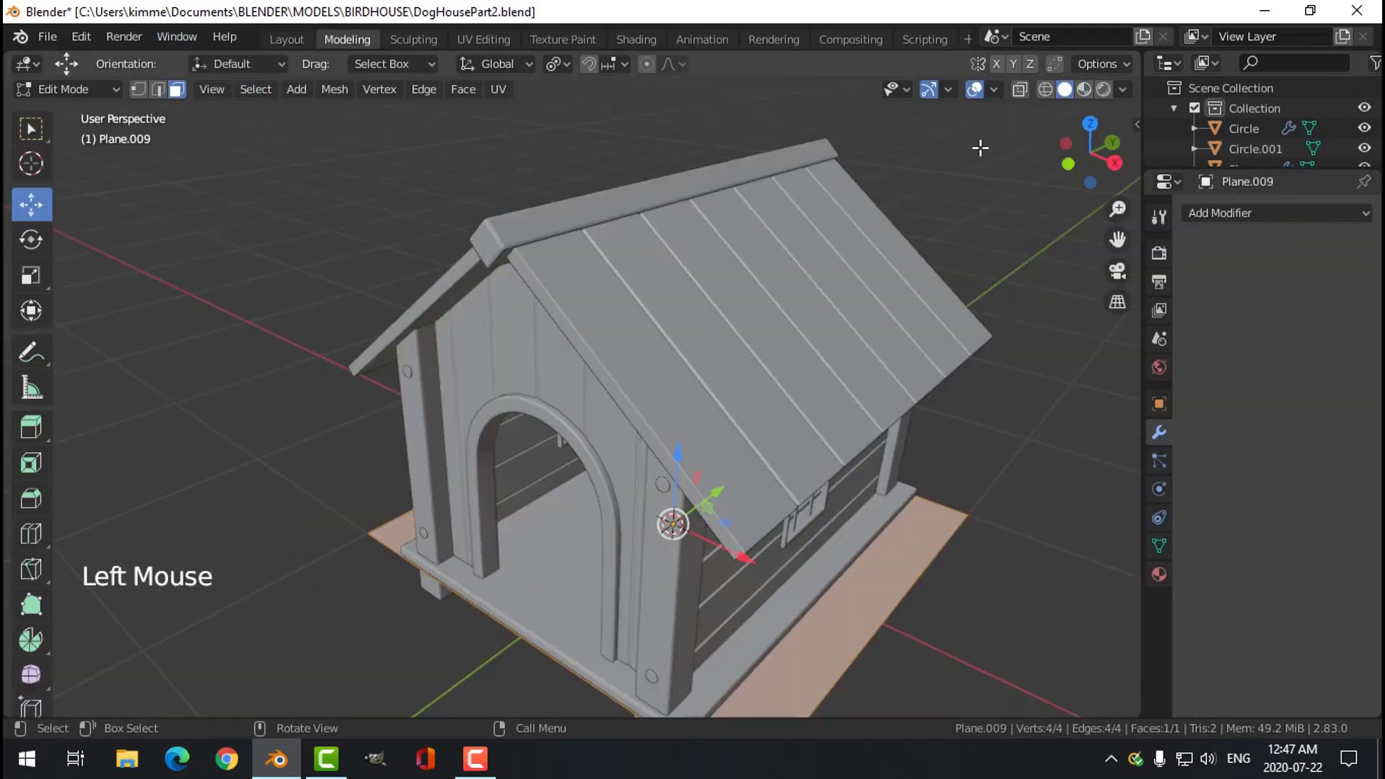
click(1083, 89)
scroll(898, 427, down, 2)
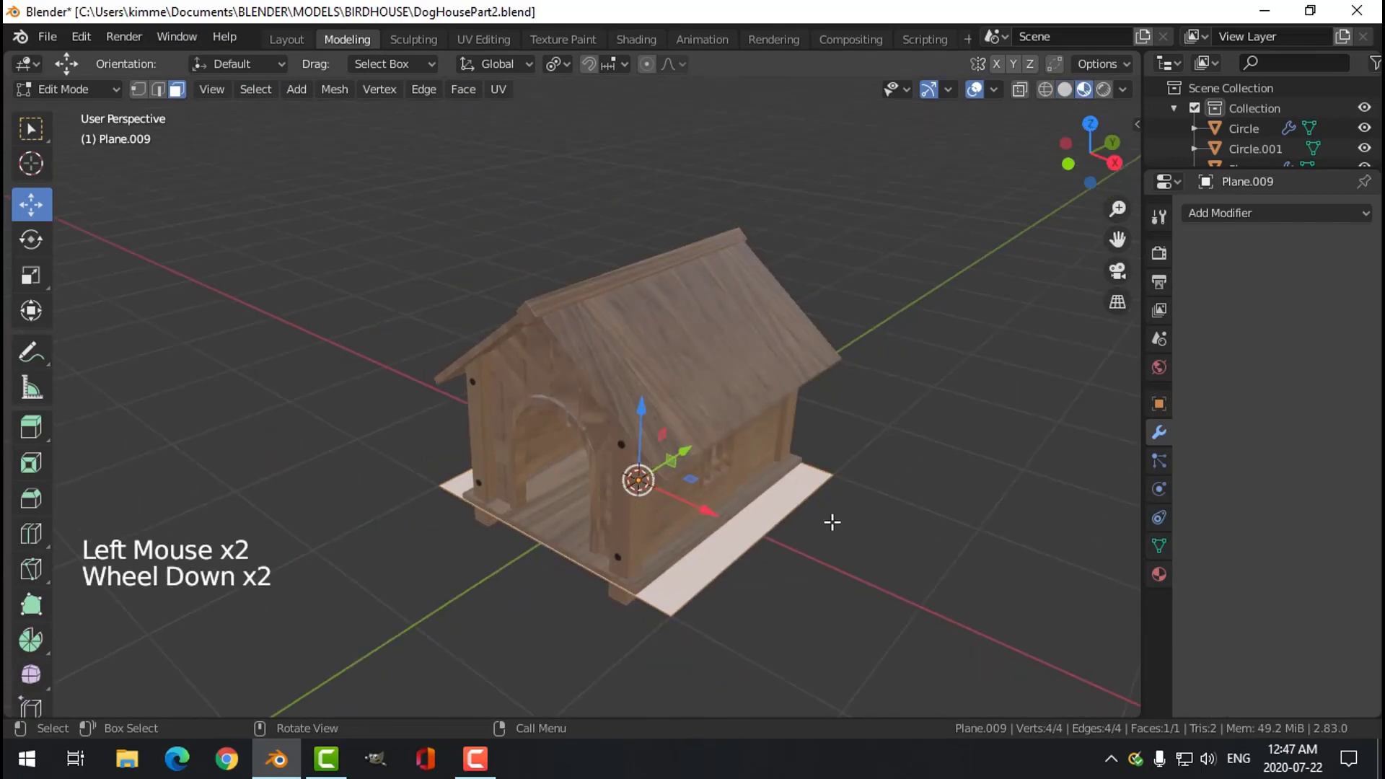
From top view, scale the plane up about 2.83 times.
key(KP_7)
scroll(814, 522, down, 4)
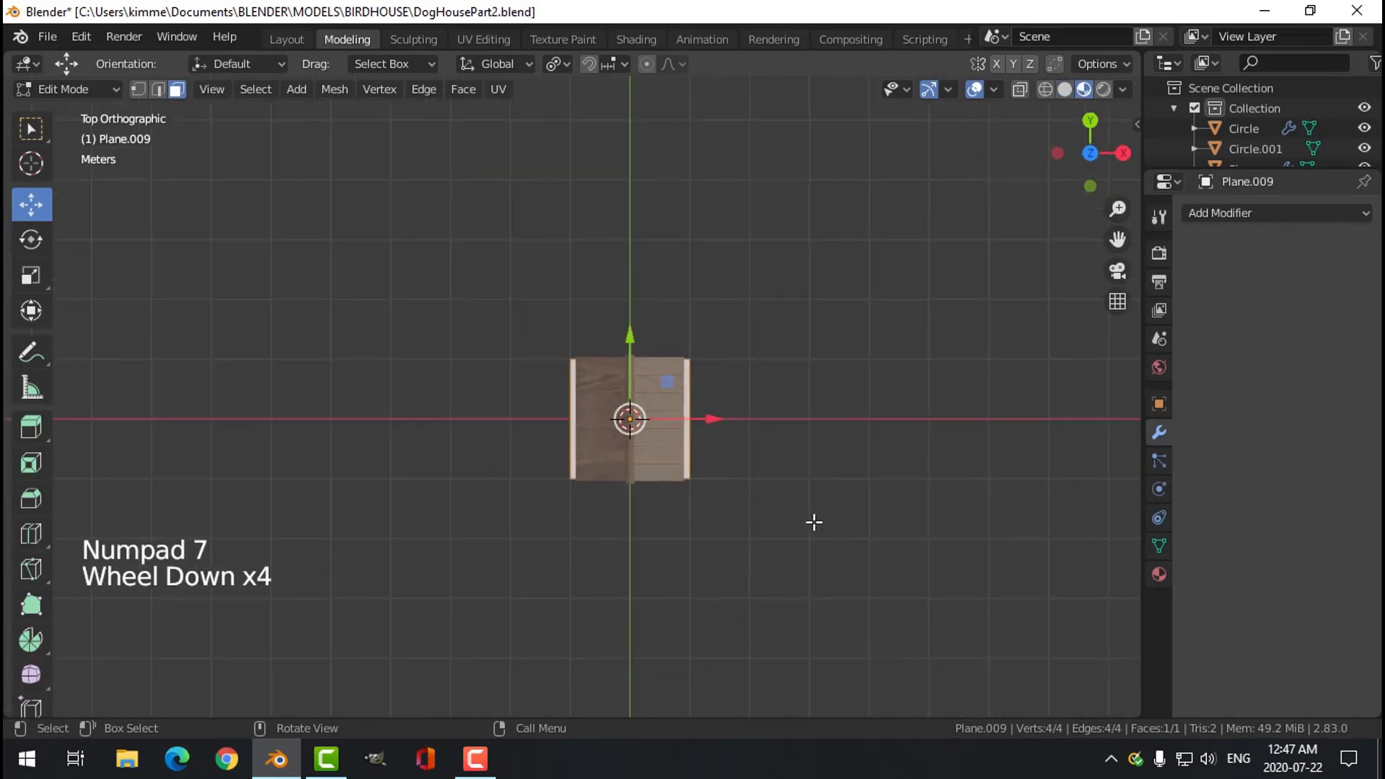
scroll(814, 522, down, 1)
key(s)
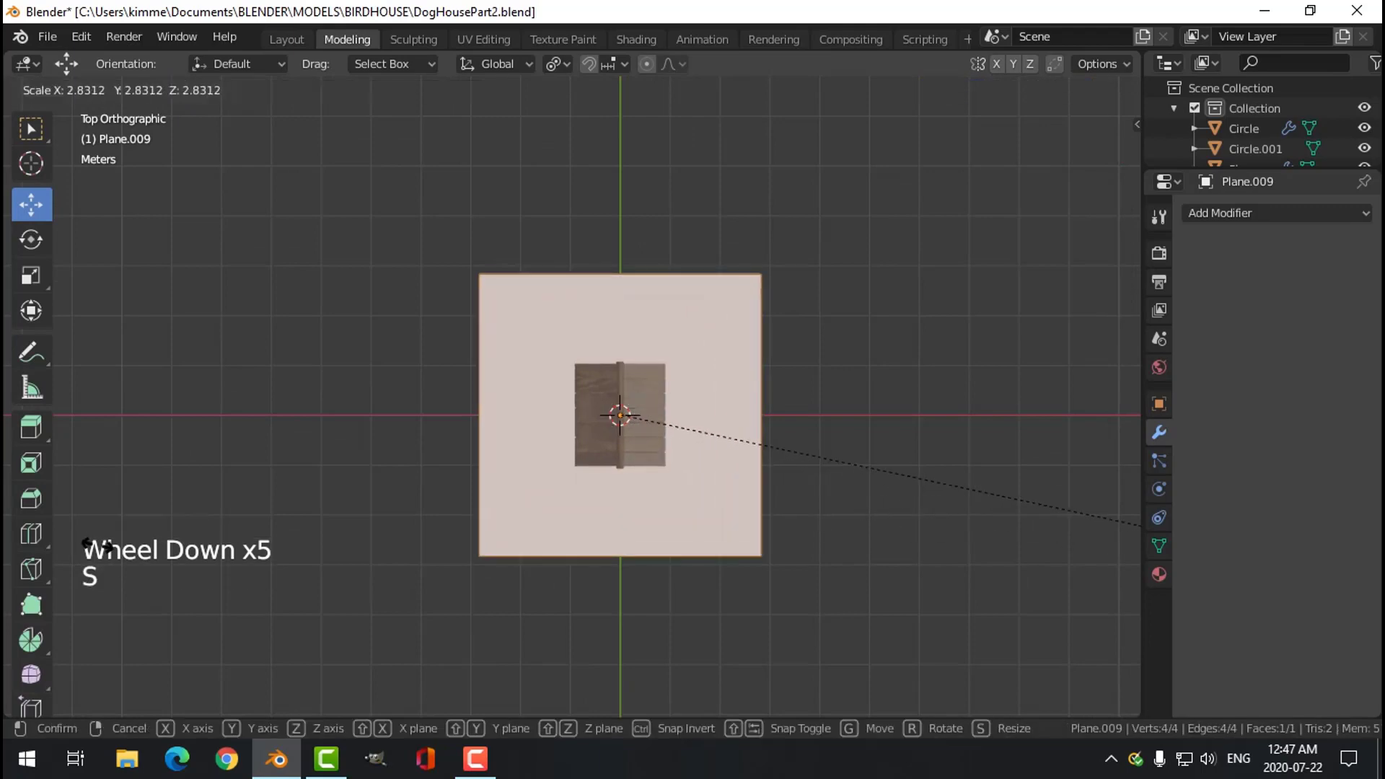
click(87, 543)
Lower the plane slightly along Z and return to Object Mode with nothing selected.
middle_drag(639, 516, 731, 386)
scroll(731, 386, up, 3)
drag(639, 352, 785, 387)
key(alt+a)
key(Tab)
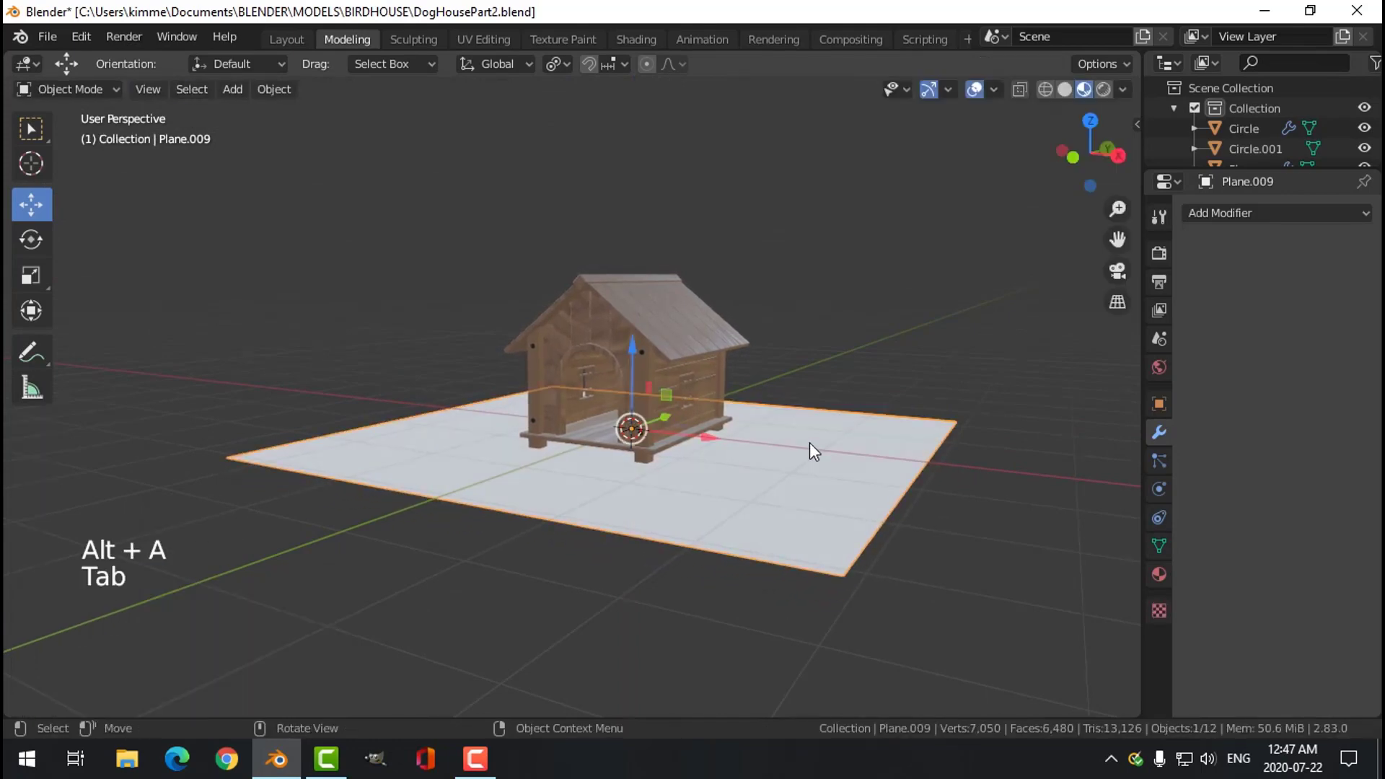
key(alt+a)
shift+middle_drag(799, 441, 776, 415)
scroll(772, 430, up, 2)
Check the ground plane in Rendered shading, then return to Material Preview.
click(1101, 91)
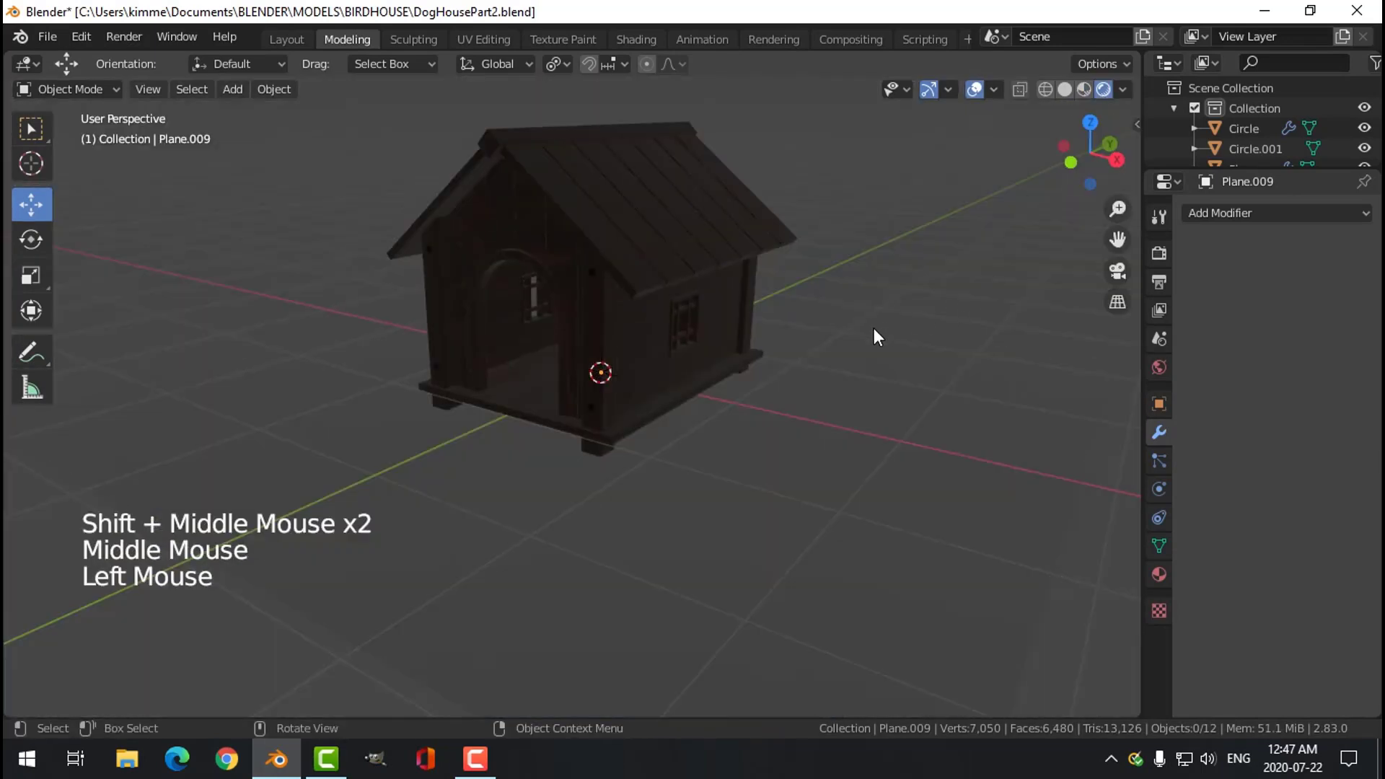
mouse_move(787, 337)
middle_down()
mouse_move(764, 364)
mouse_move(797, 344)
middle_up()
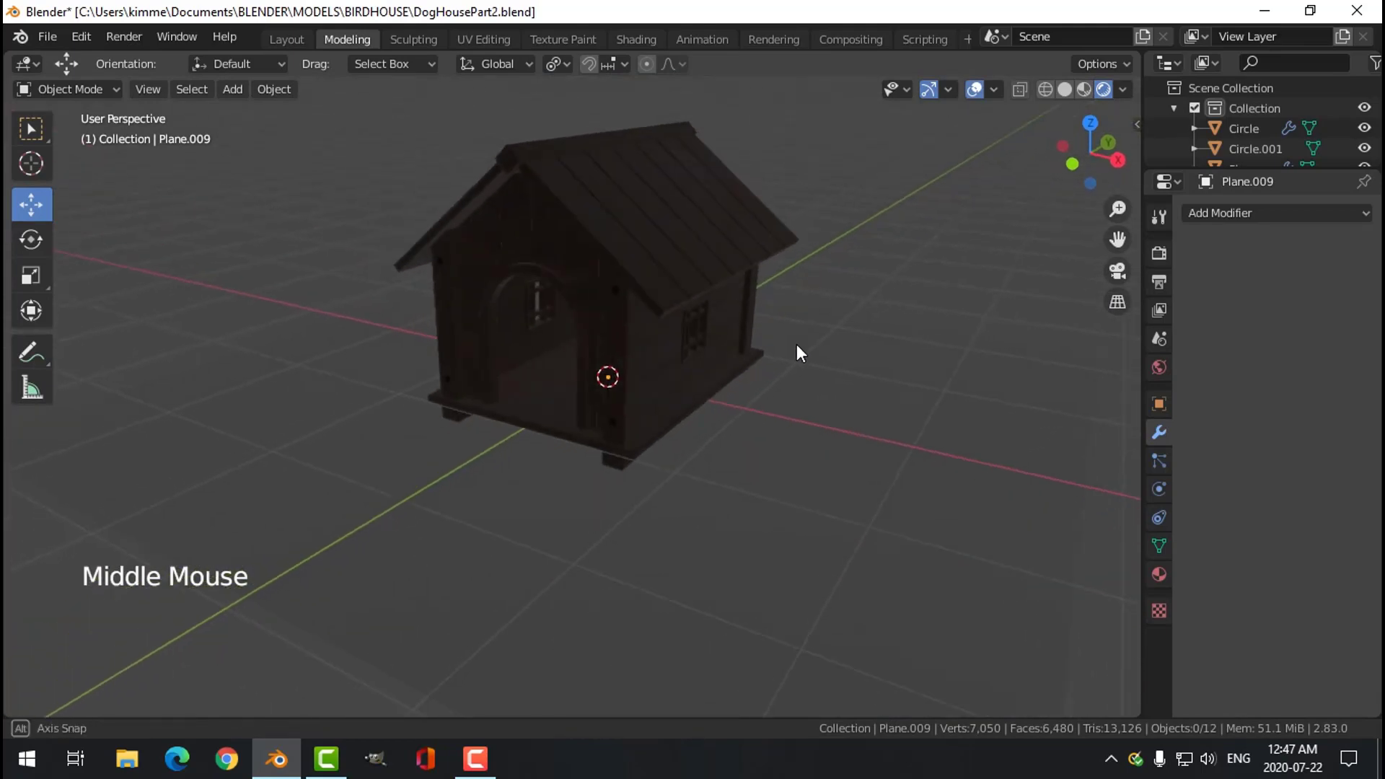
click(1085, 89)
scroll(796, 322, down, 2)
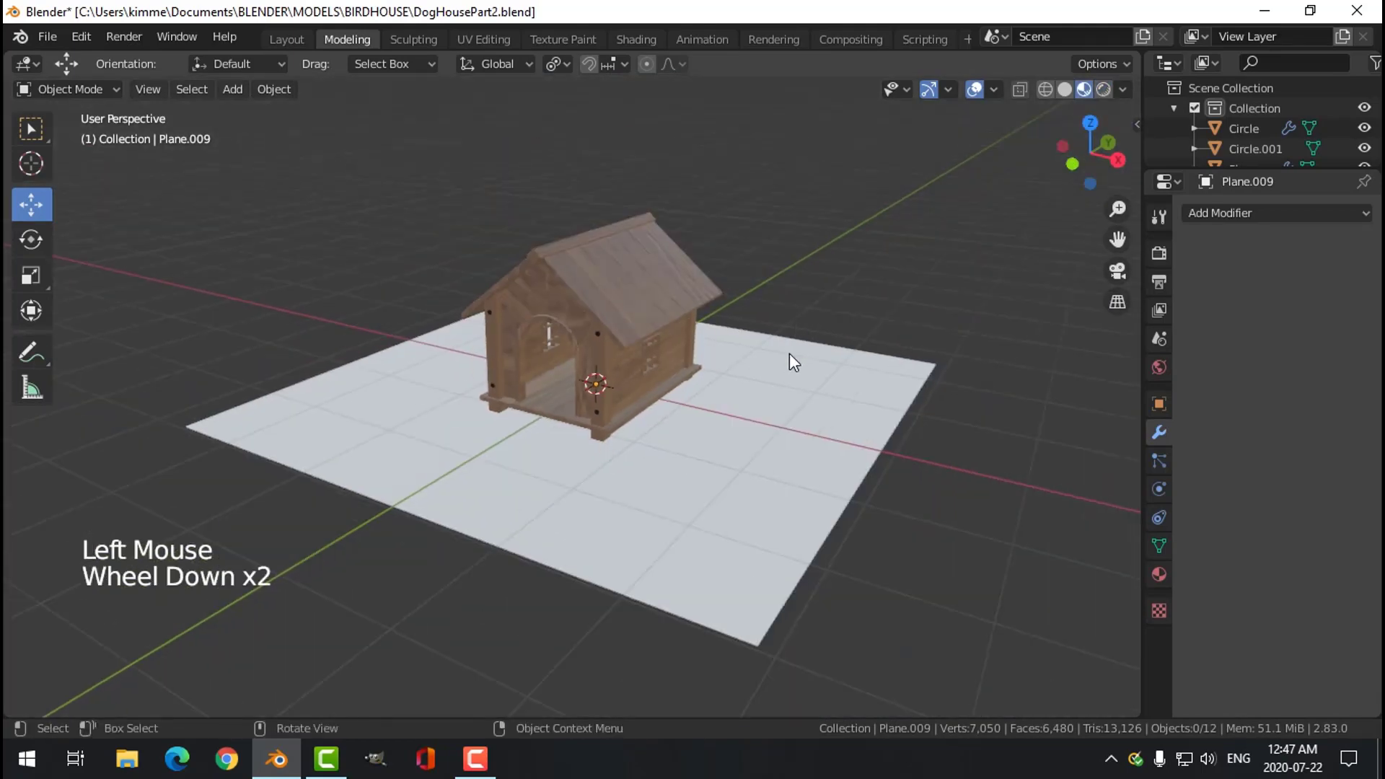
Add a camera and position it at X 2.0019 m, Y -2.6413 m, Z 0.9389 m.
key(shift+a)
mouse_move(787, 352)
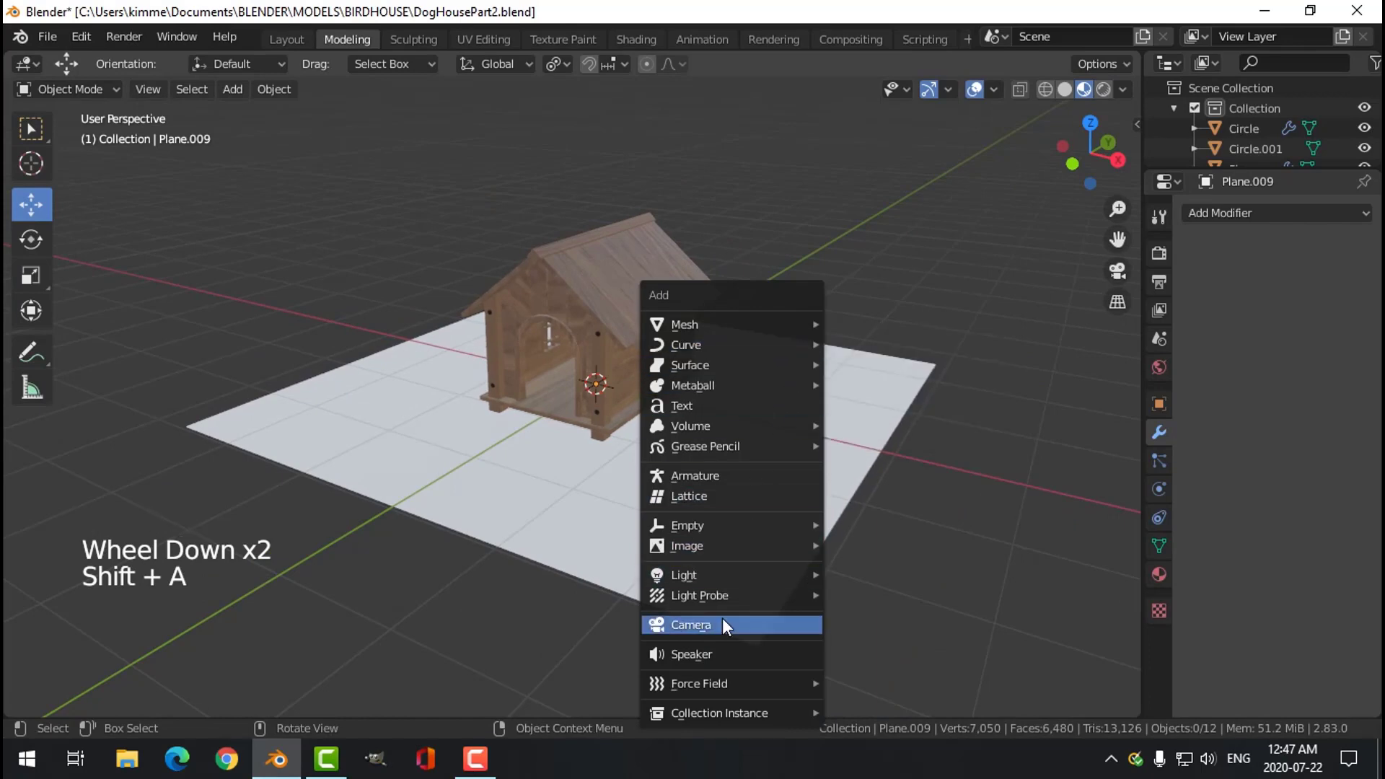
click(723, 623)
middle_drag(709, 452, 609, 420)
drag(595, 453, 733, 514)
middle_drag(732, 513, 444, 379)
drag(399, 347, 409, 246)
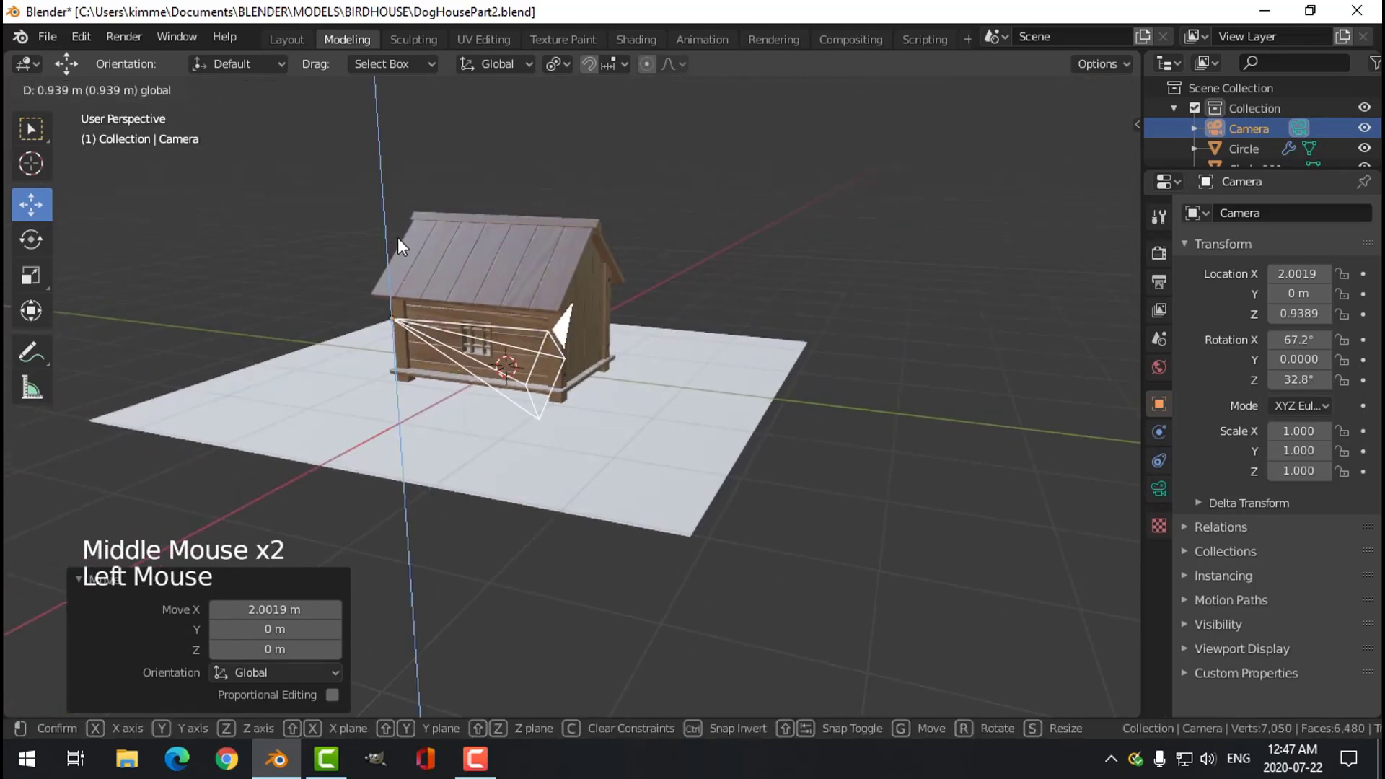
drag(456, 322, 339, 332)
middle_drag(339, 331, 802, 361)
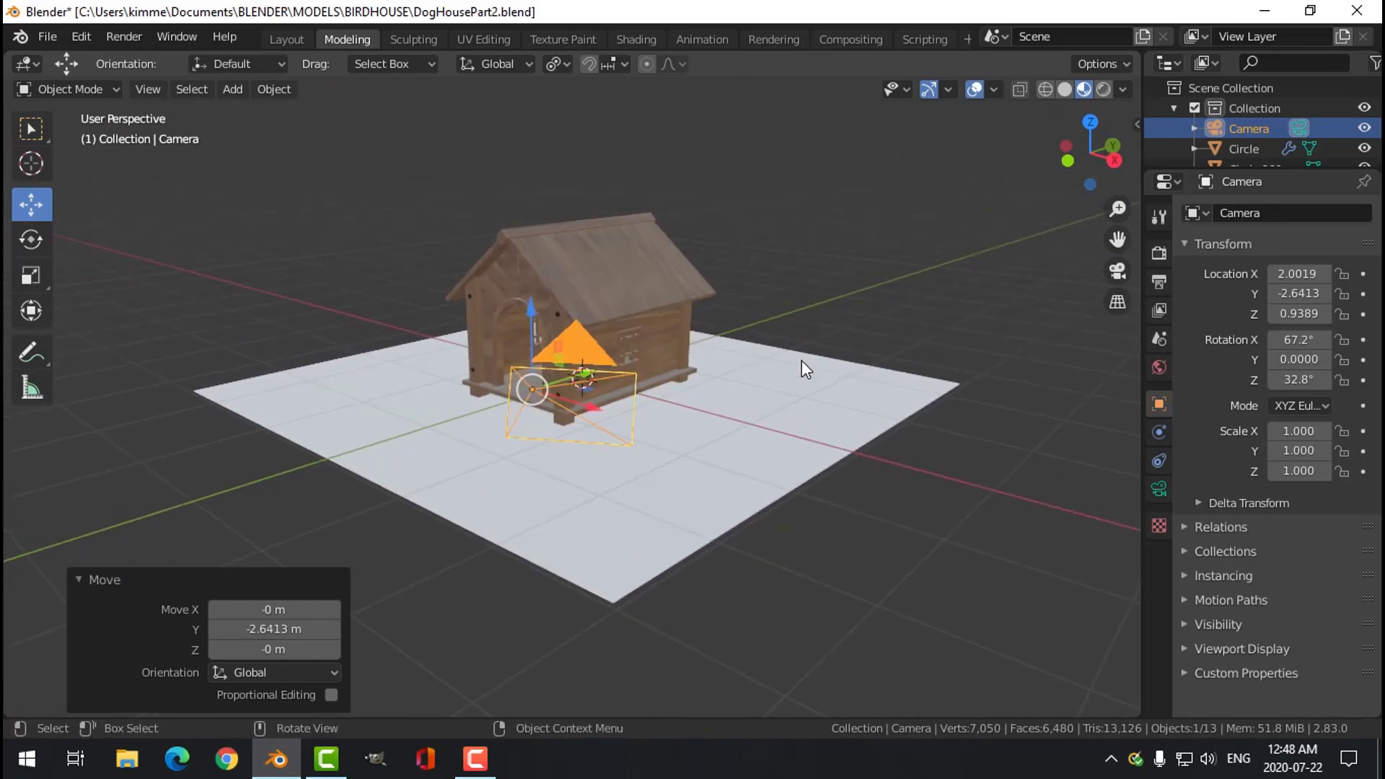
Look through the camera and enable Lock Camera to View in the sidebar's View settings.
key(KP_0)
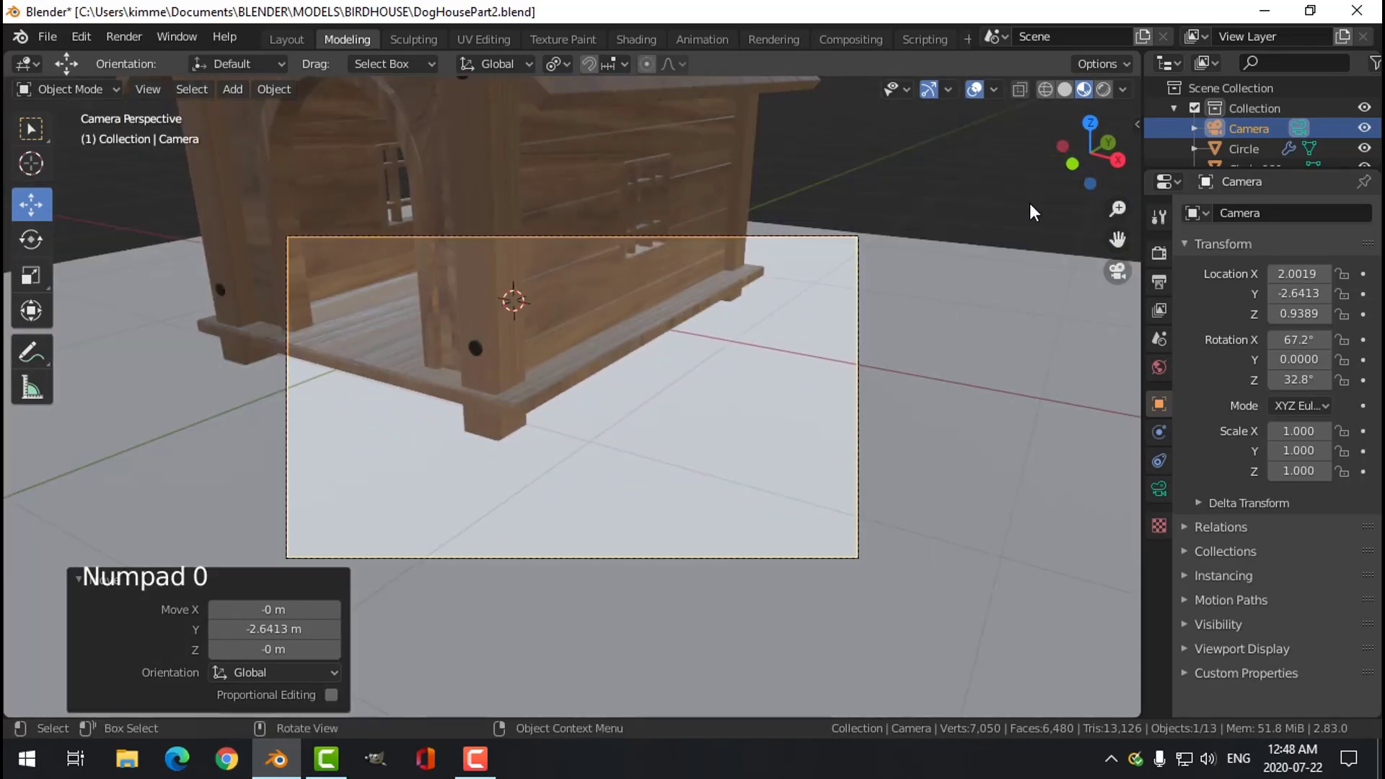
key(n)
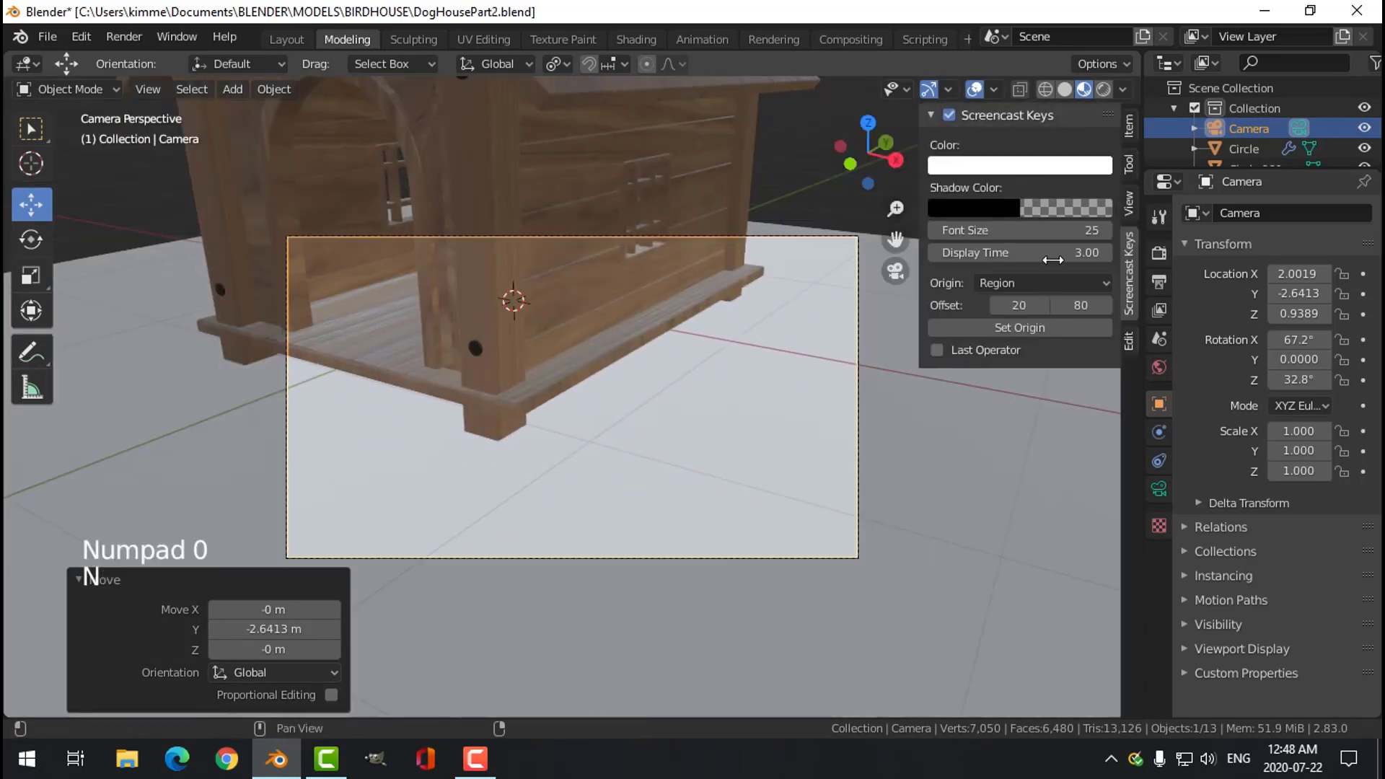
click(1129, 201)
click(1103, 364)
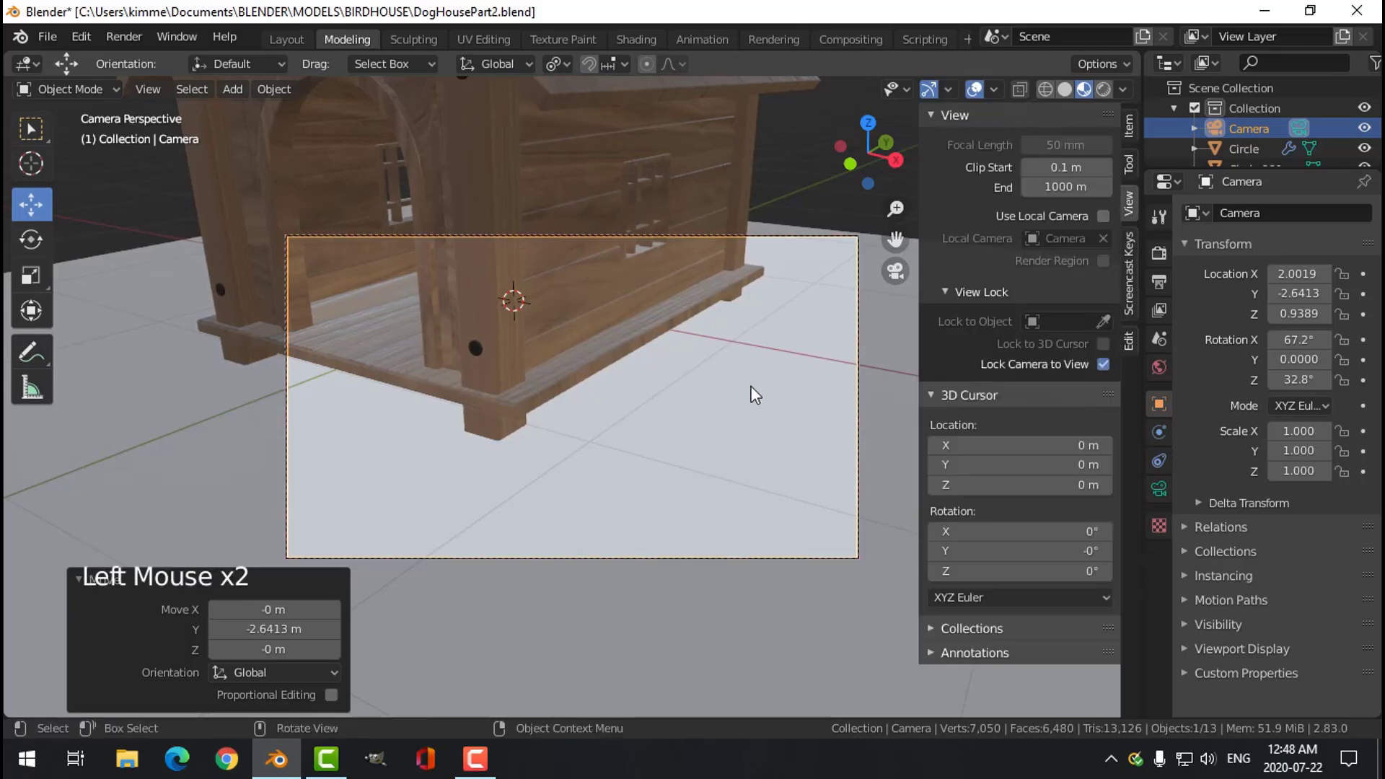
key(n)
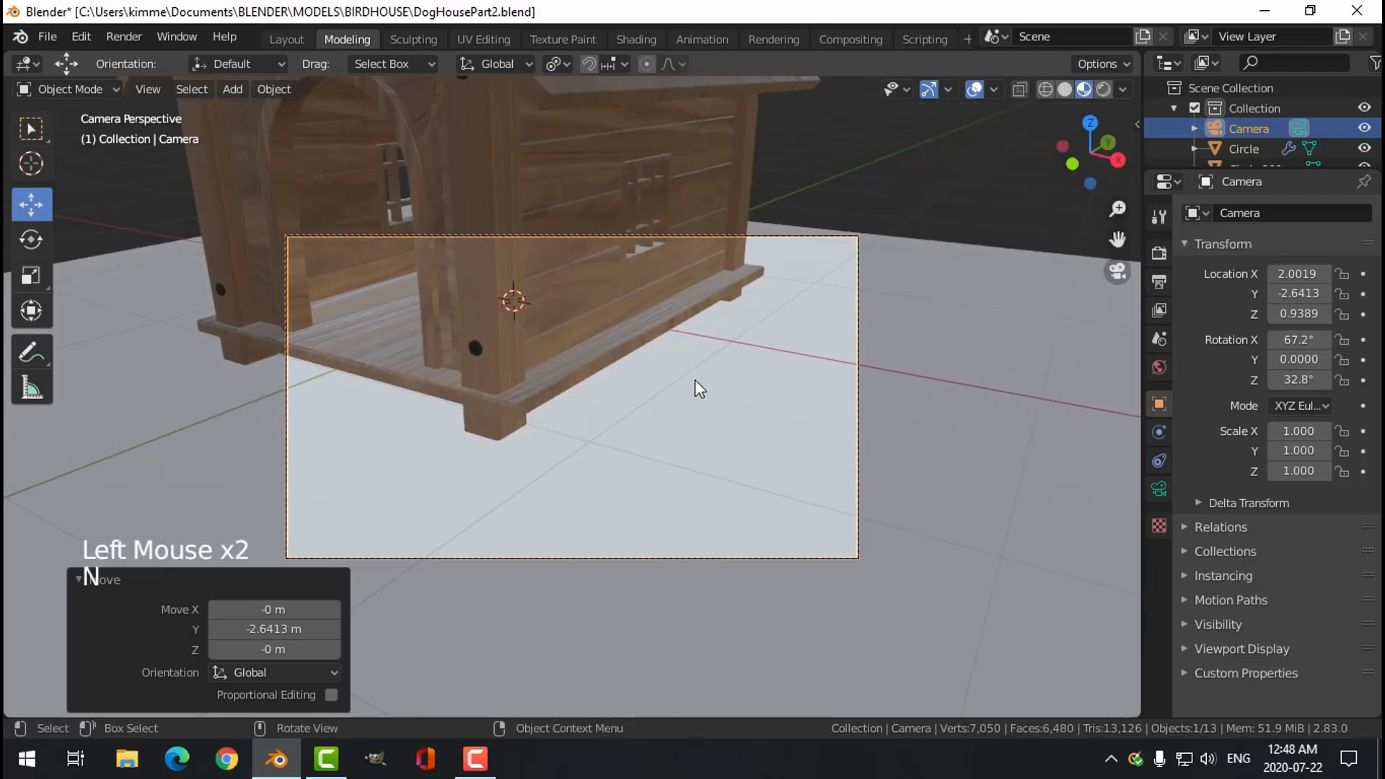
Frame the doghouse through the camera in Rendered shading, fitting the camera frame to the viewport.
scroll(649, 361, down, 2)
shift+middle_drag(649, 362, 739, 441)
click(1109, 93)
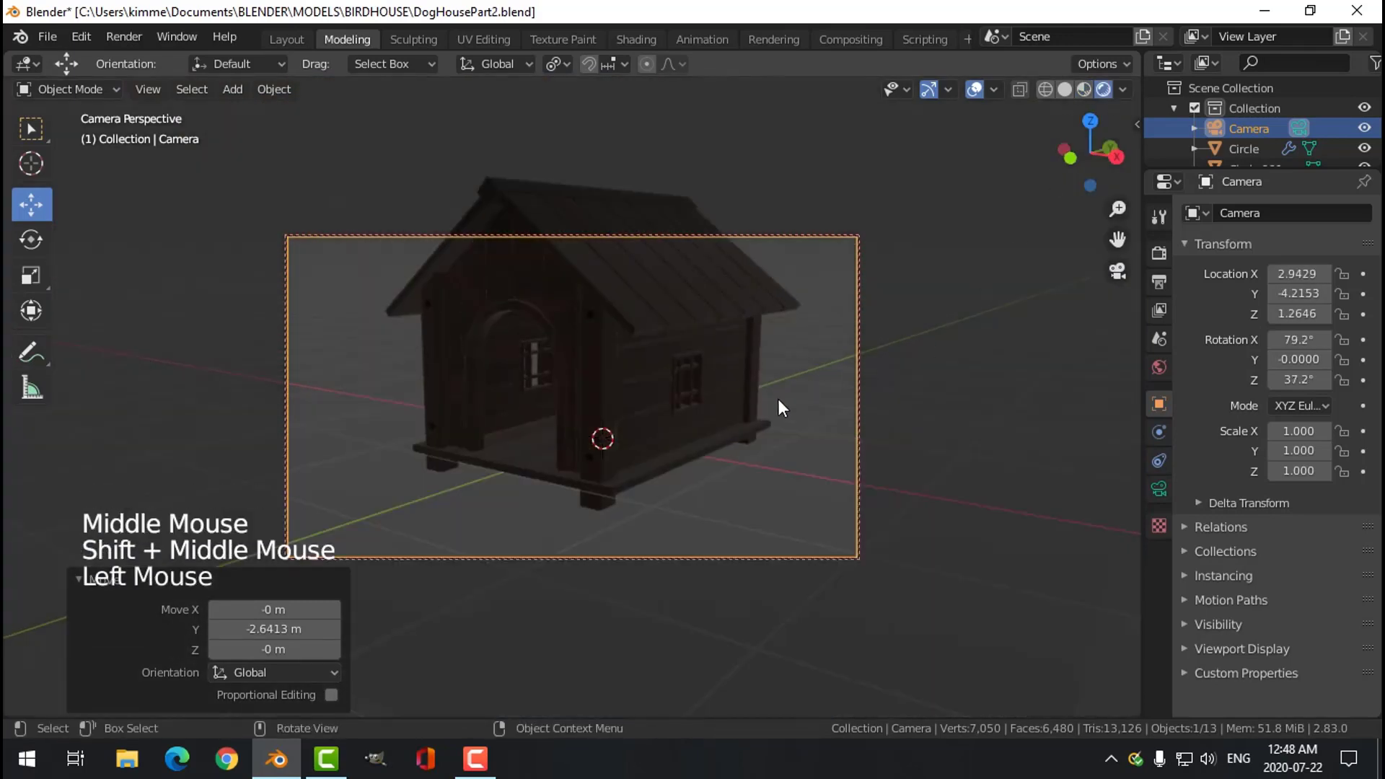
scroll(777, 397, up, 1)
scroll(781, 394, down, 1)
shift+middle_drag(786, 387, 819, 418)
scroll(819, 422, up, 2)
scroll(820, 421, down, 1)
scroll(821, 421, down, 1)
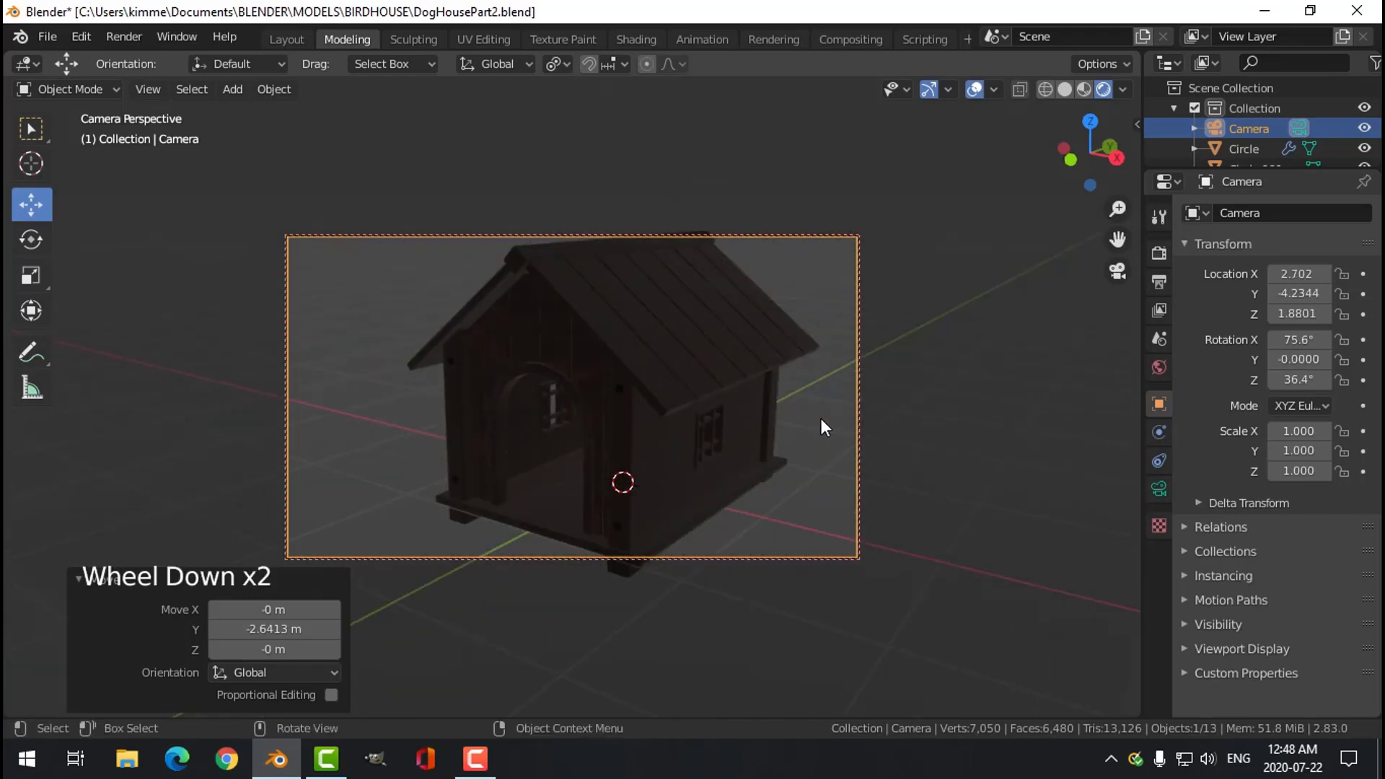
key(Home)
scroll(820, 418, down, 1)
shift+middle_drag(817, 417, 804, 408)
Leave the camera view and save DogHousePart2.blend.
key(KP_0)
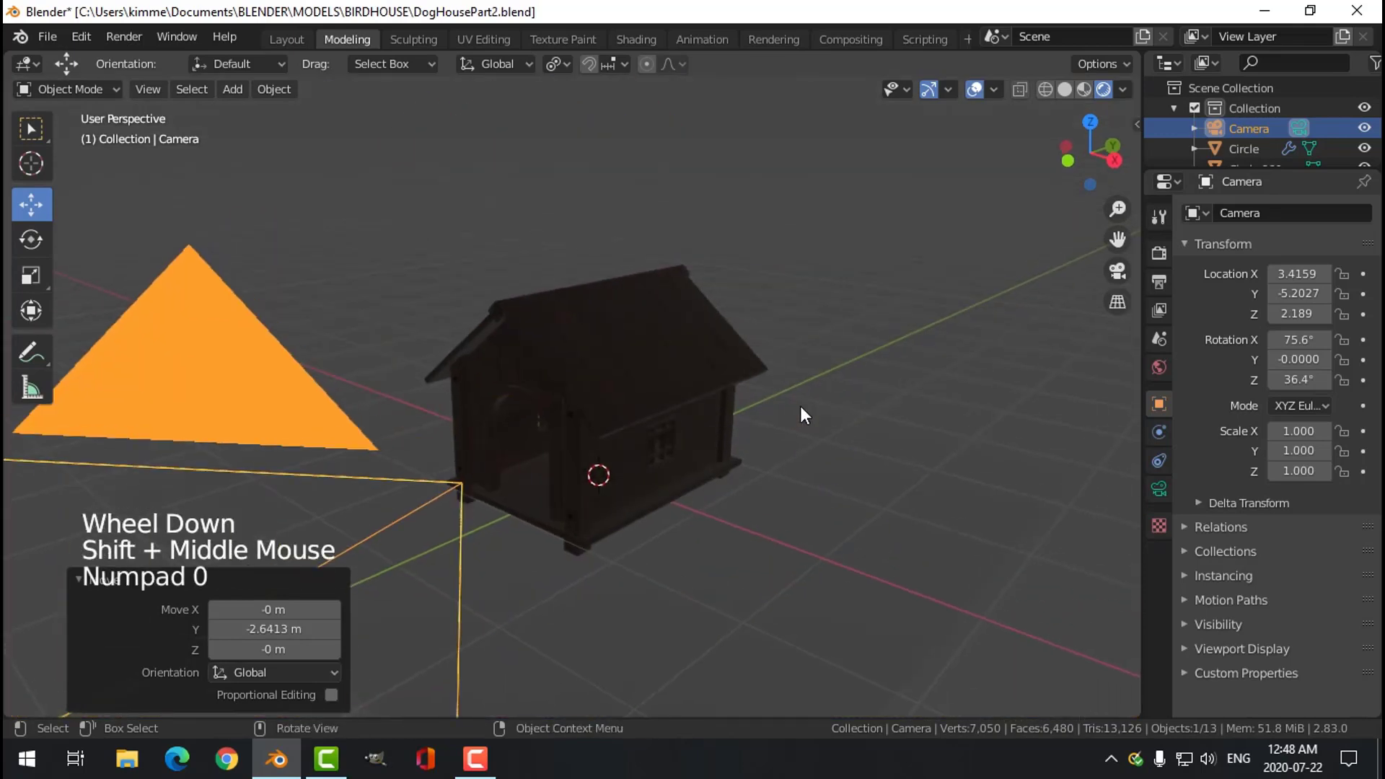
key(ctrl+s)
scroll(769, 412, down, 1)
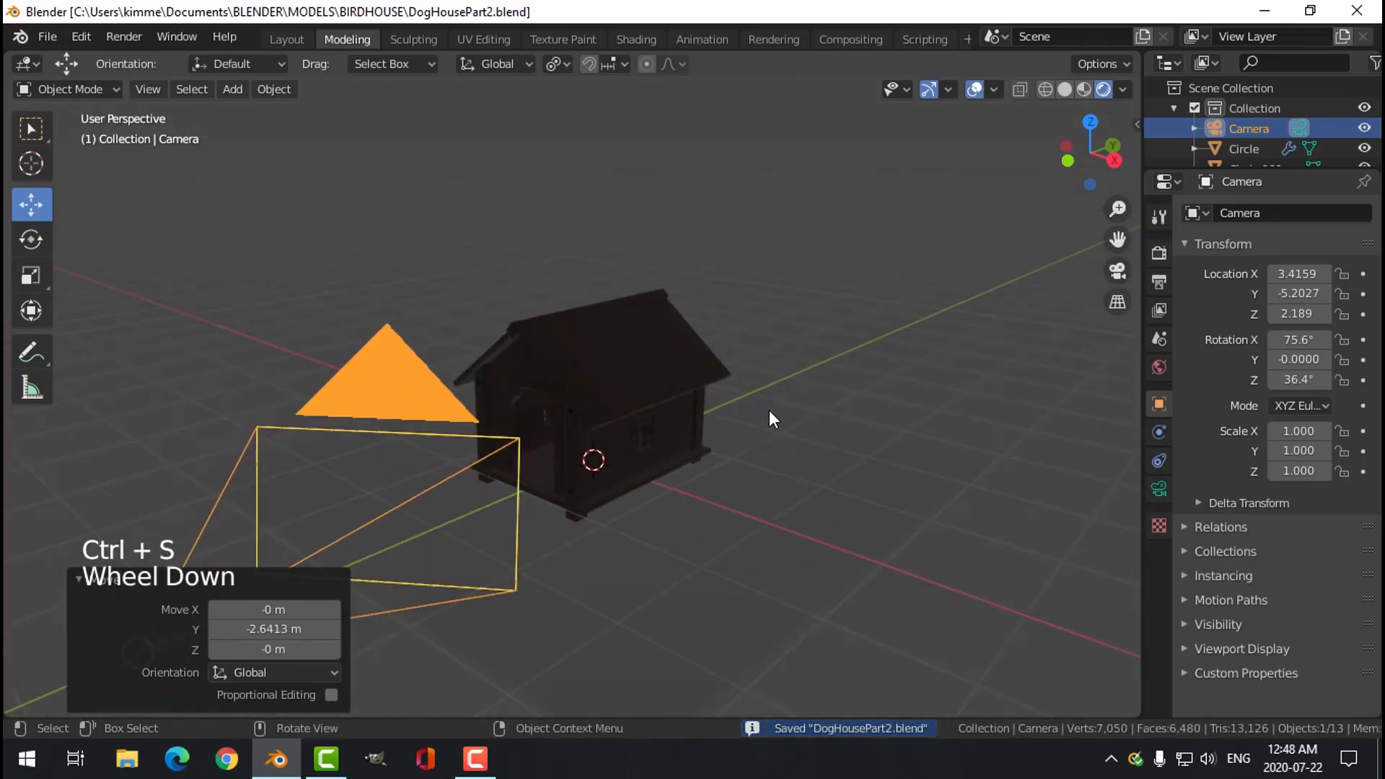
In the Shading workspace, switch the shader editor to the World node tree.
click(630, 39)
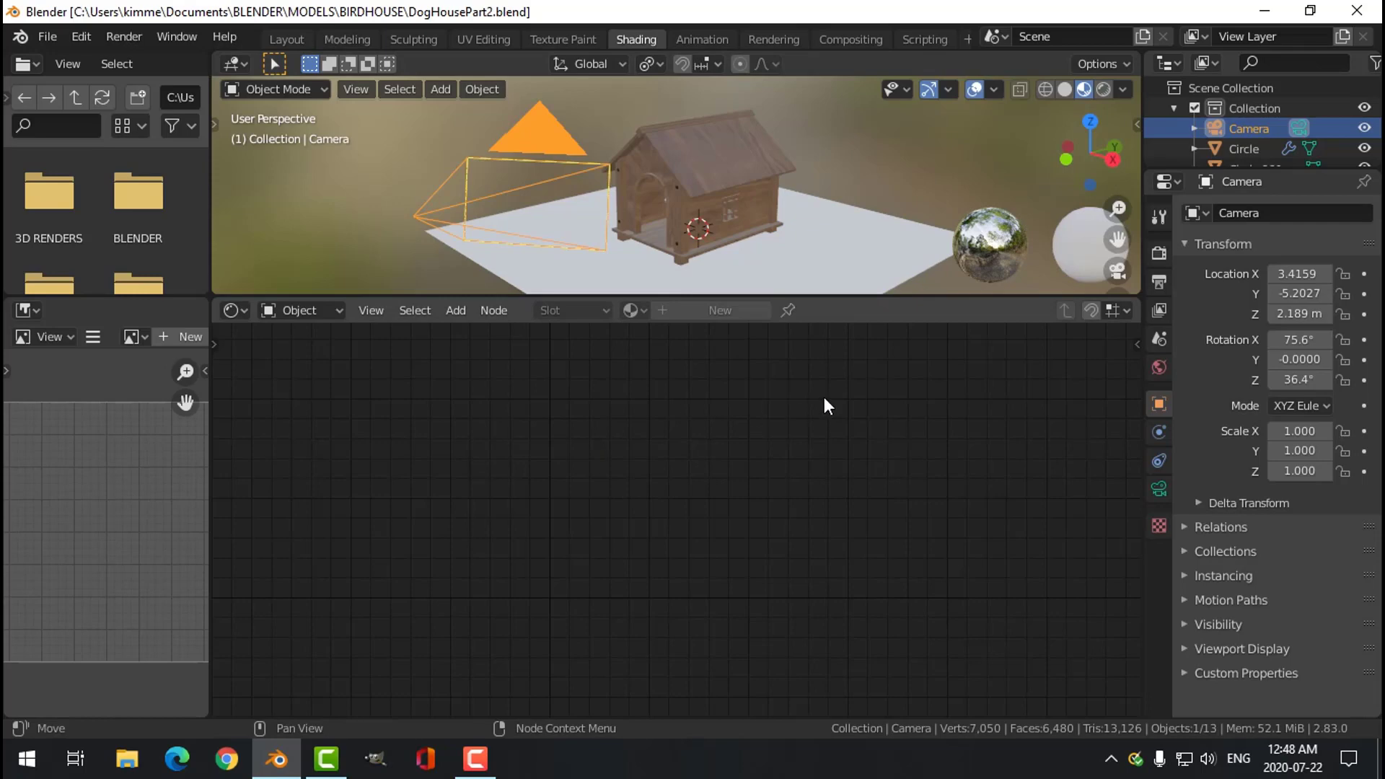
click(336, 310)
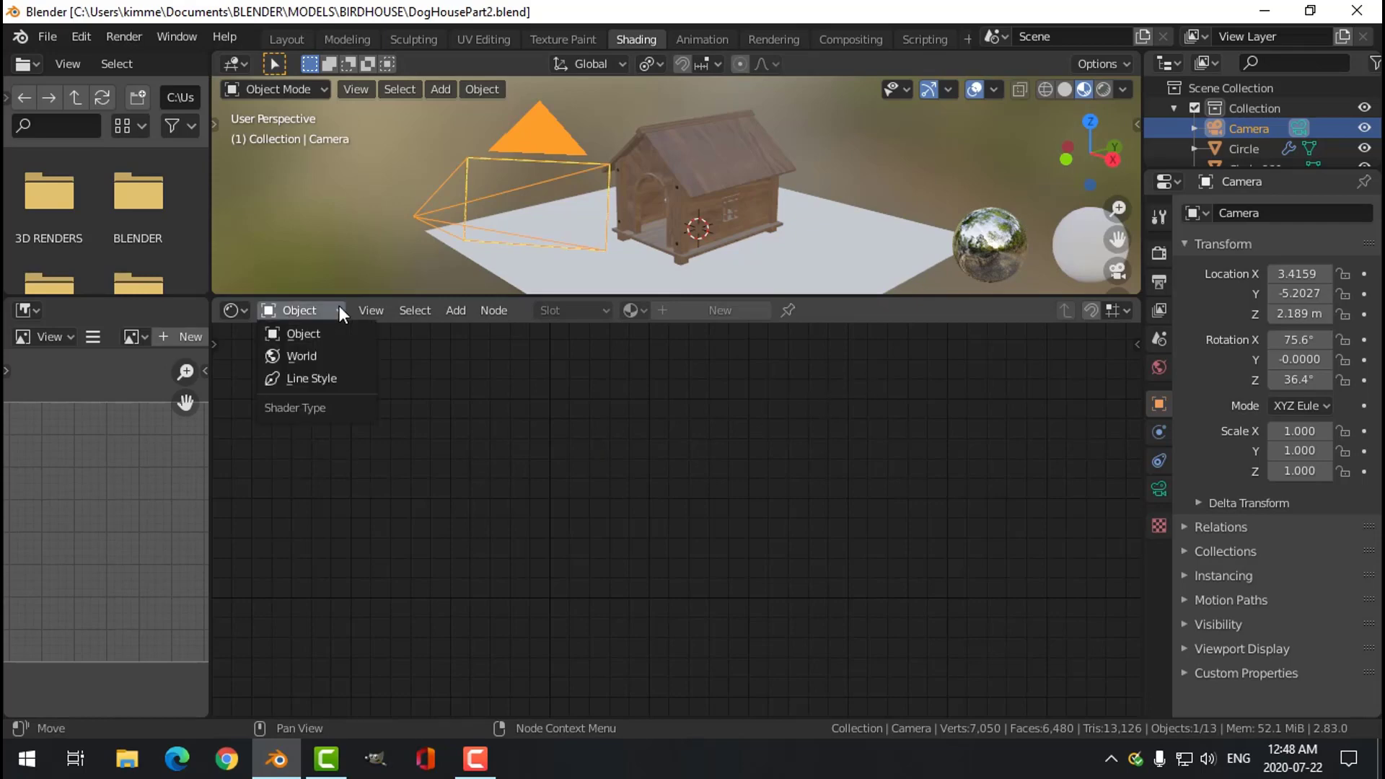
click(311, 353)
scroll(734, 516, down, 1)
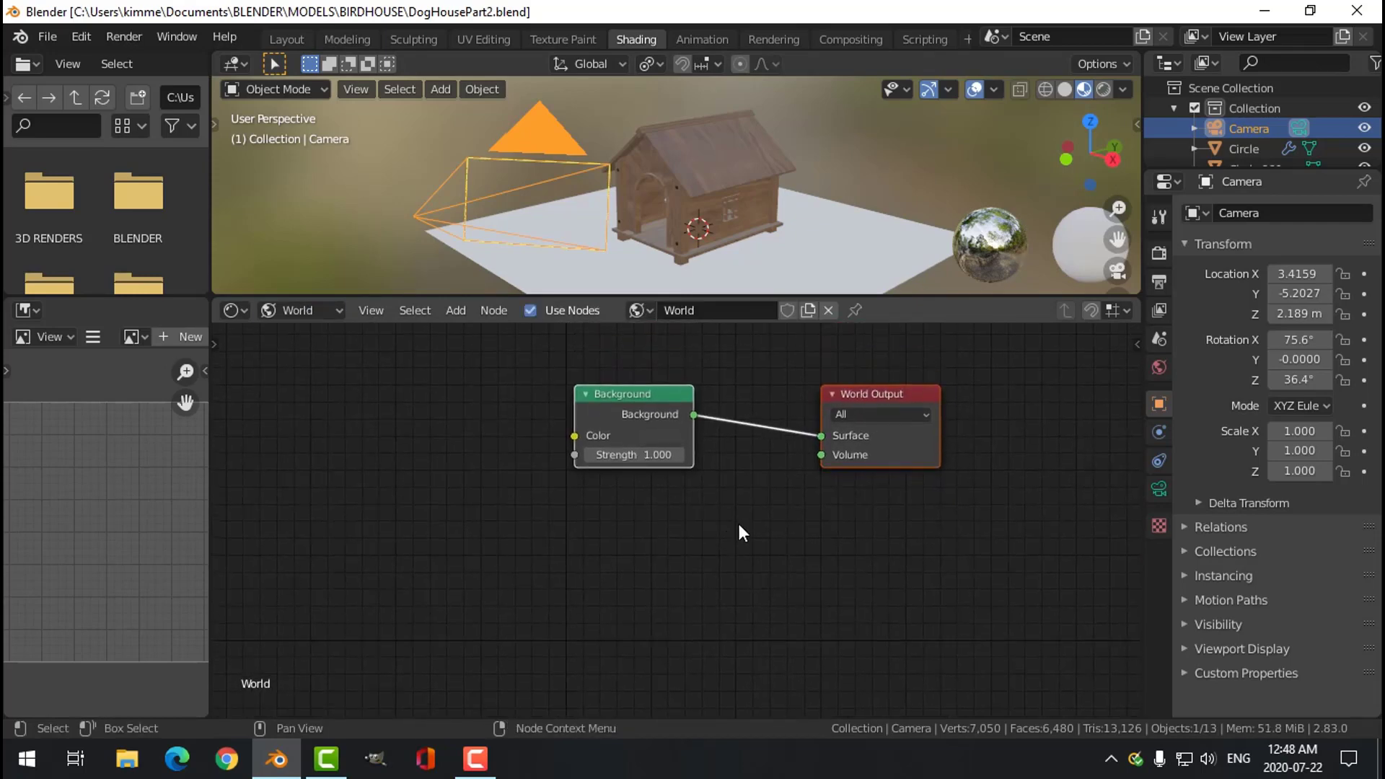
scroll(573, 413, up, 1)
Add an Environment Texture node to the World shader and position it.
key(shift+a)
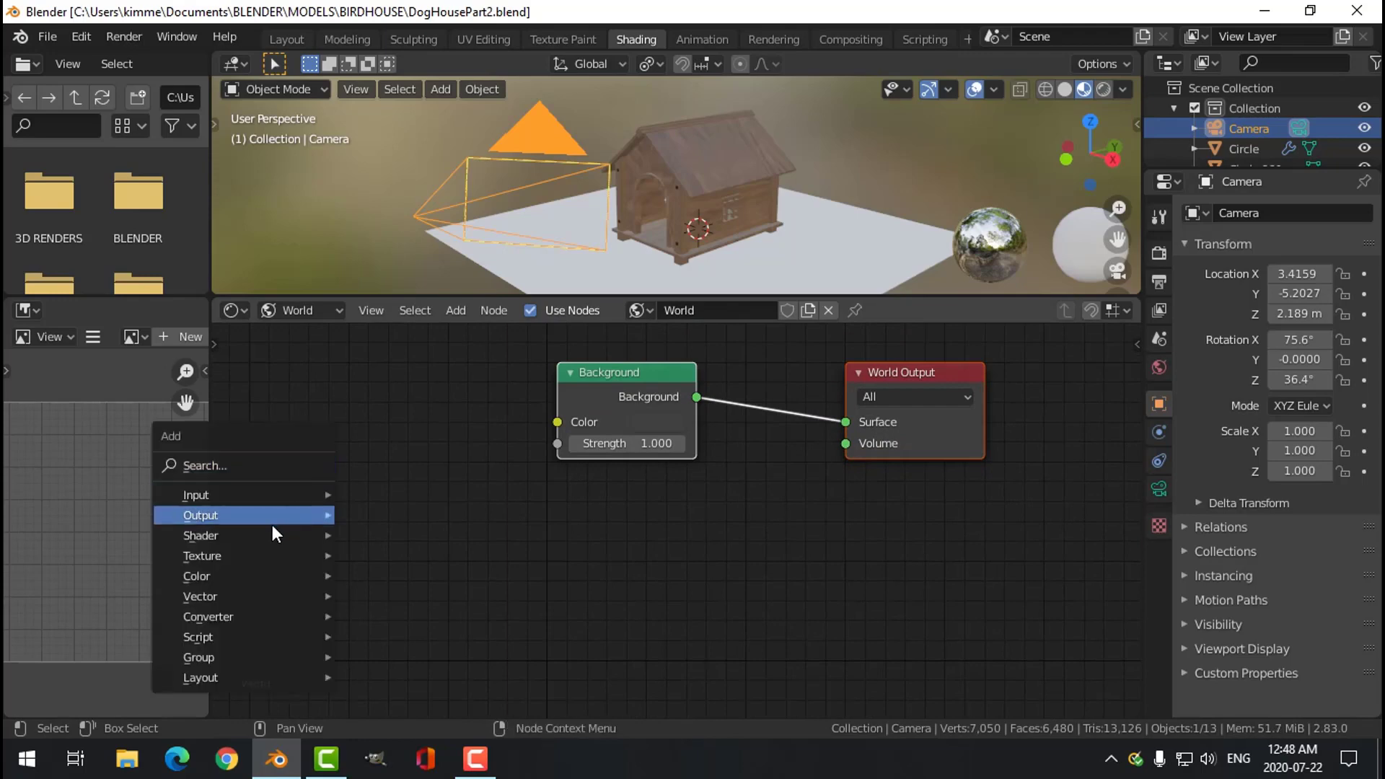
mouse_move(255, 555)
click(418, 310)
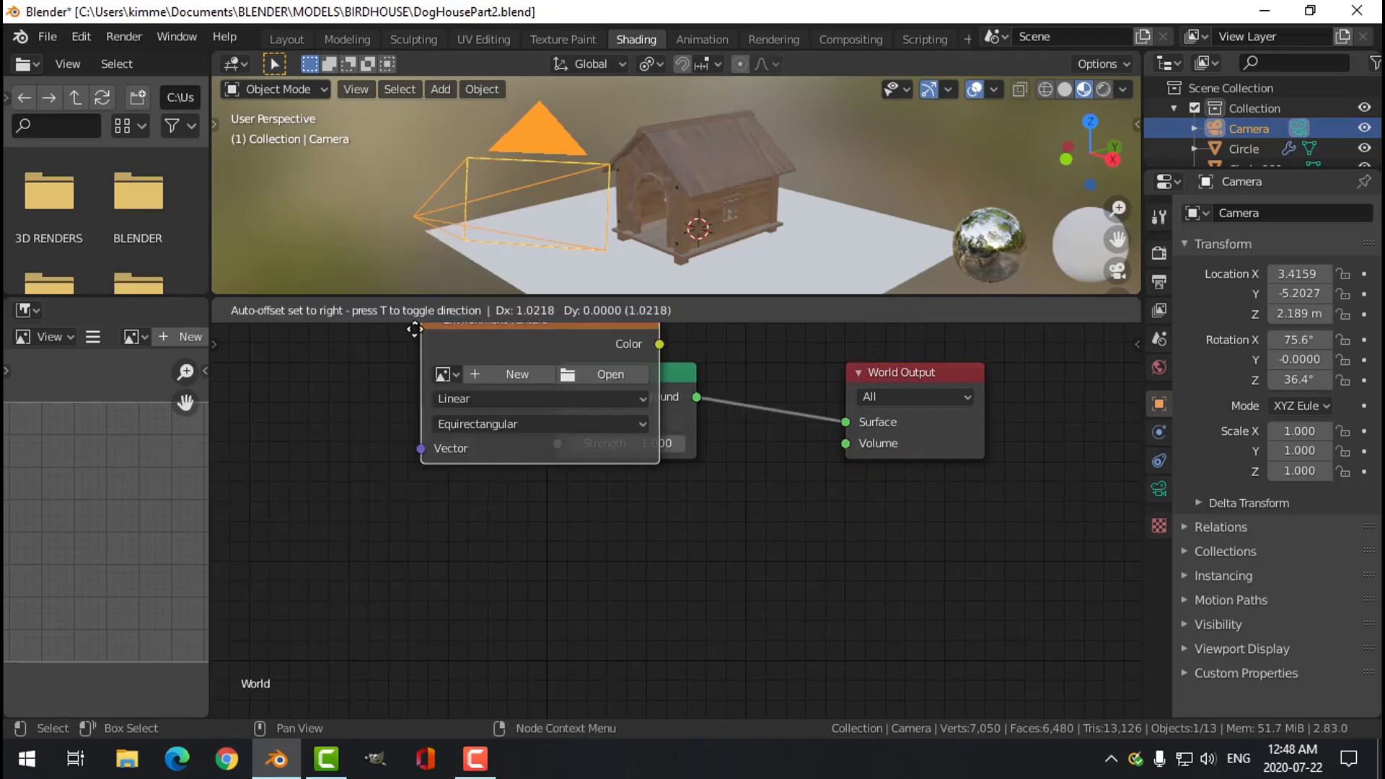
click(251, 366)
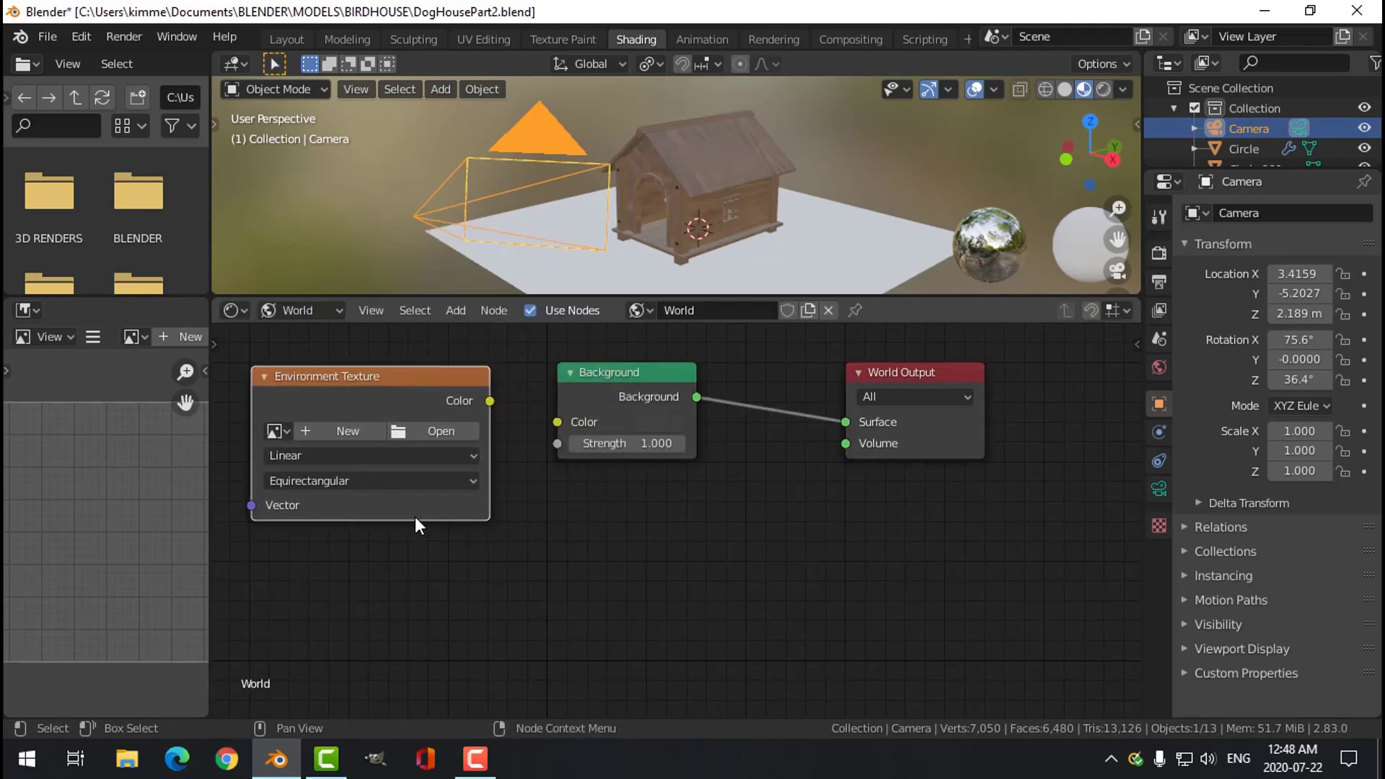
middle_drag(448, 533, 471, 552)
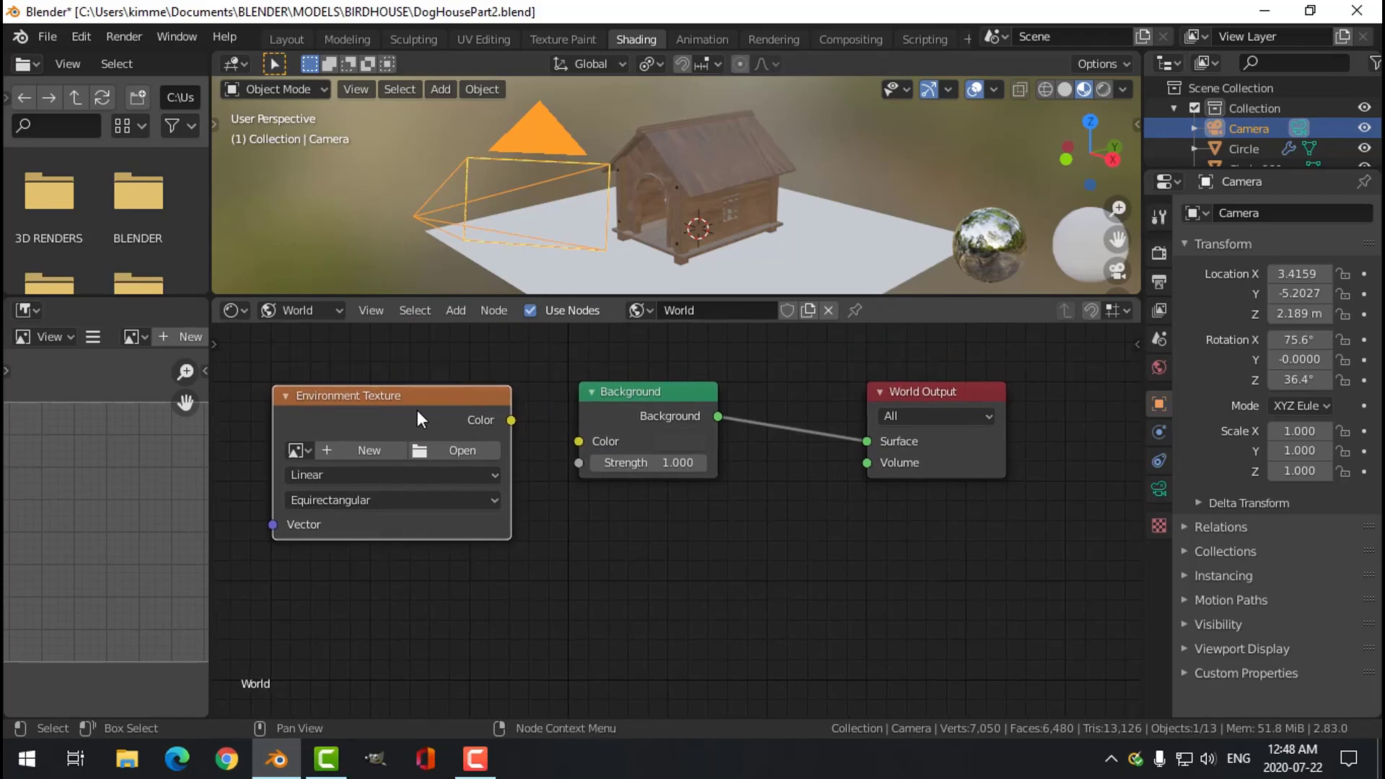
drag(416, 403, 392, 392)
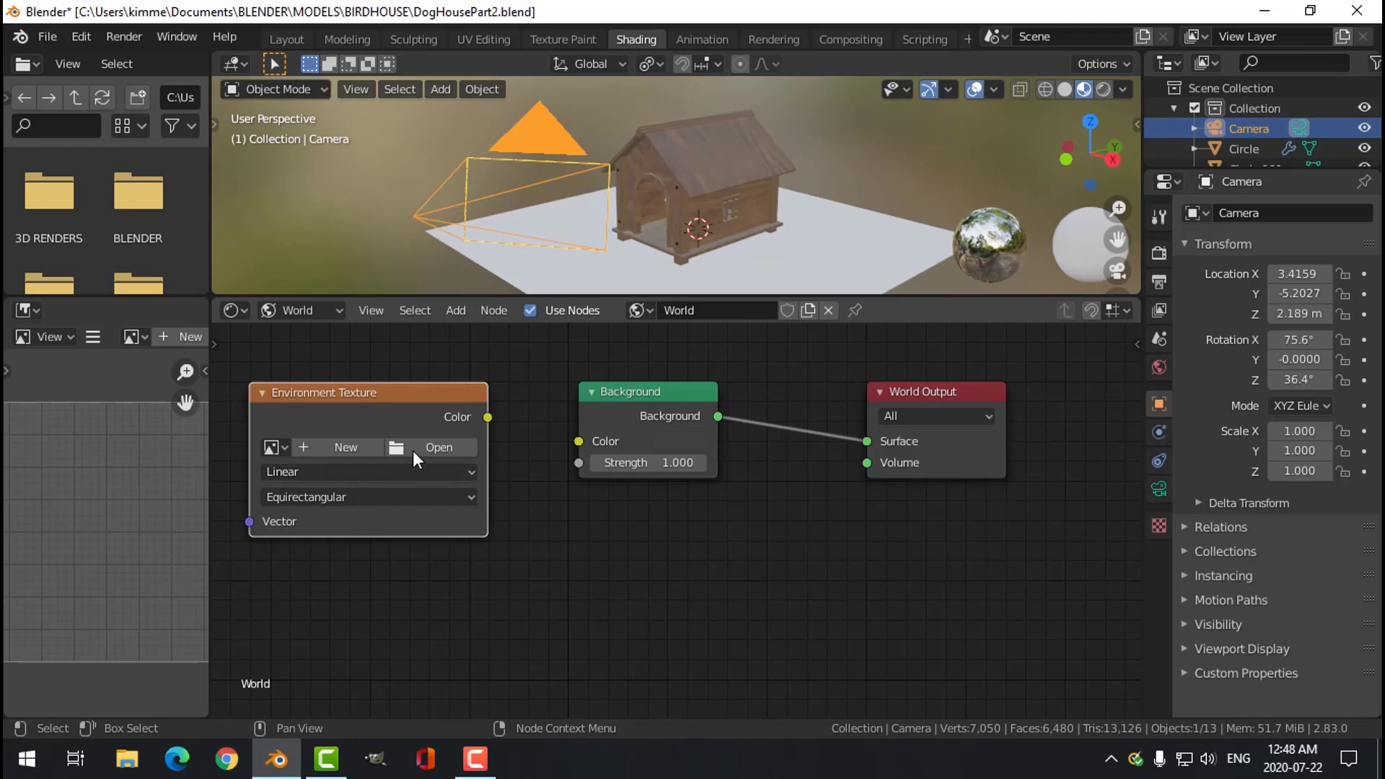
Load umhlanga_sunrise_2k.hdr, connect it to Background colour, and preview rendered through the camera.
click(444, 448)
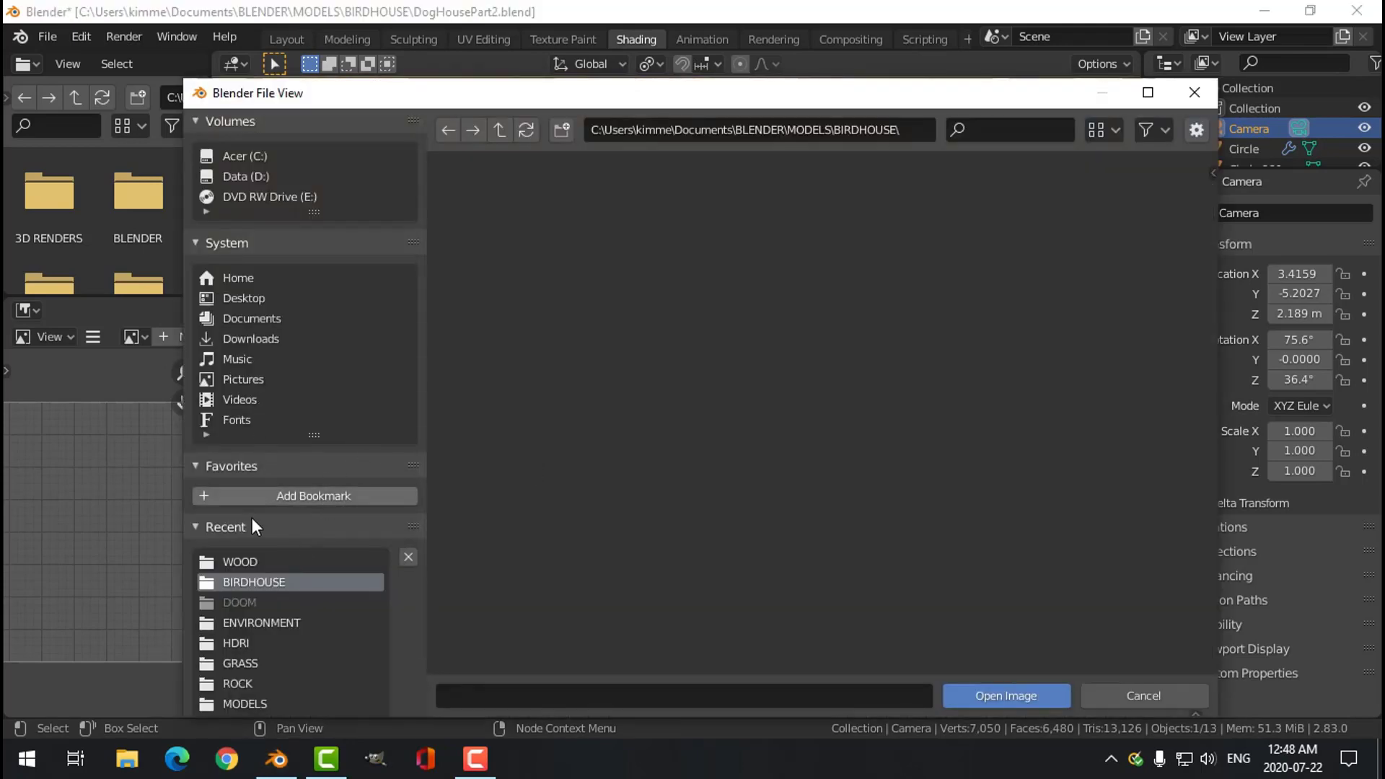
click(238, 642)
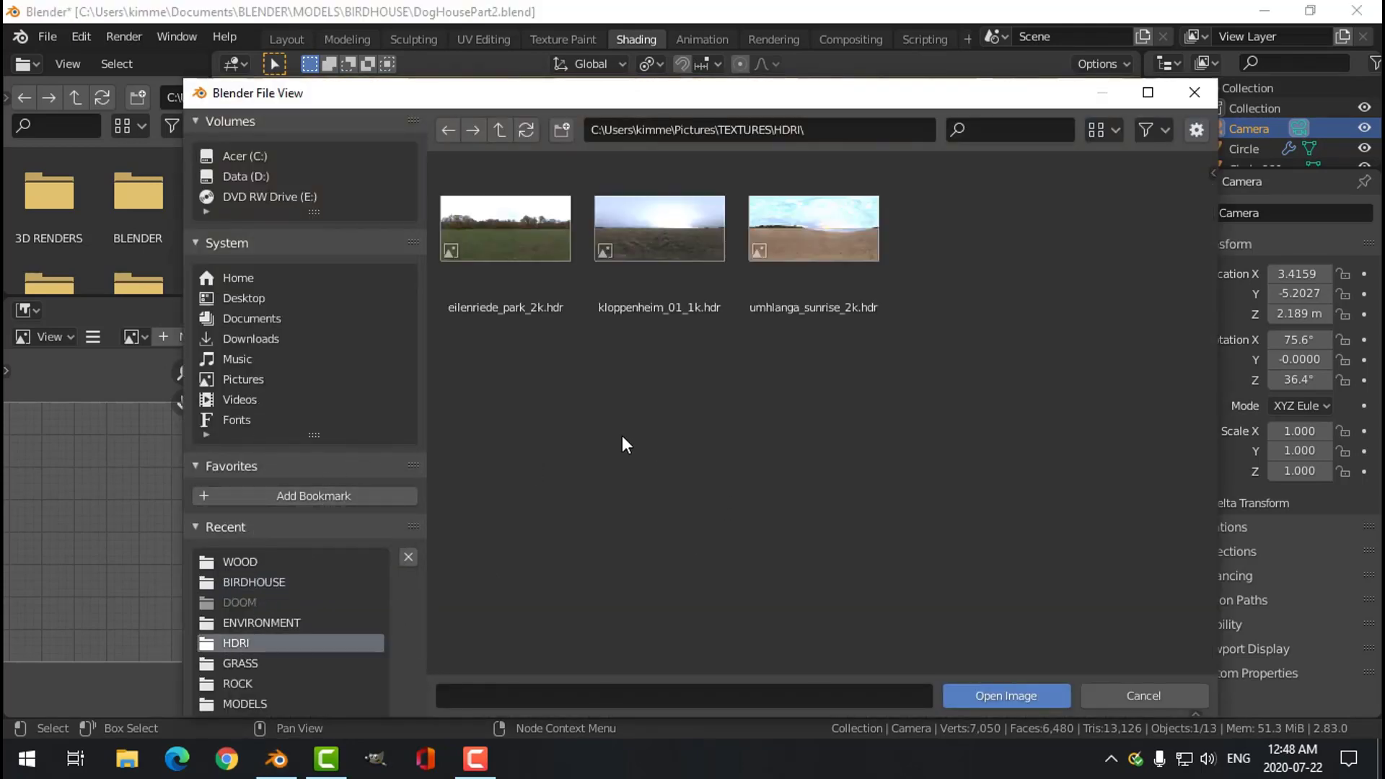
click(804, 303)
click(987, 692)
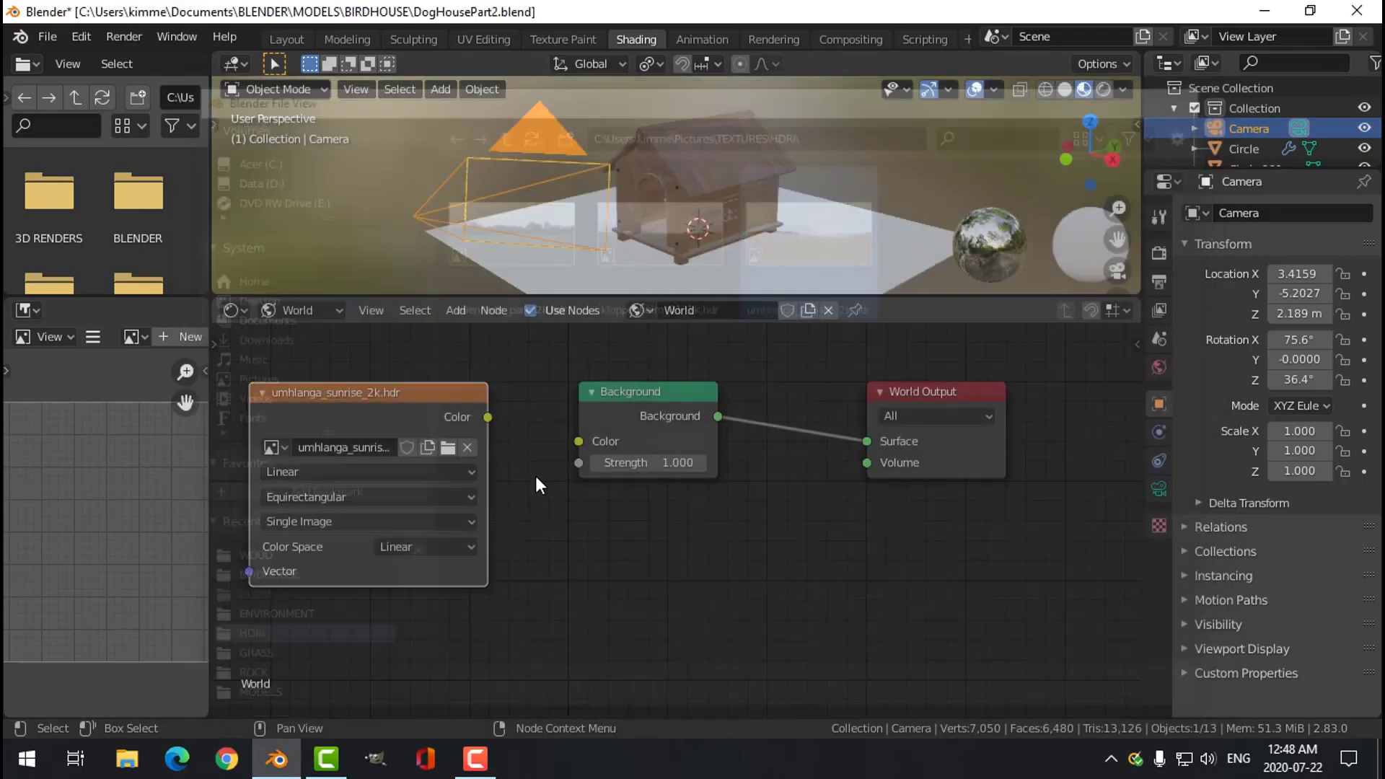
drag(489, 417, 578, 442)
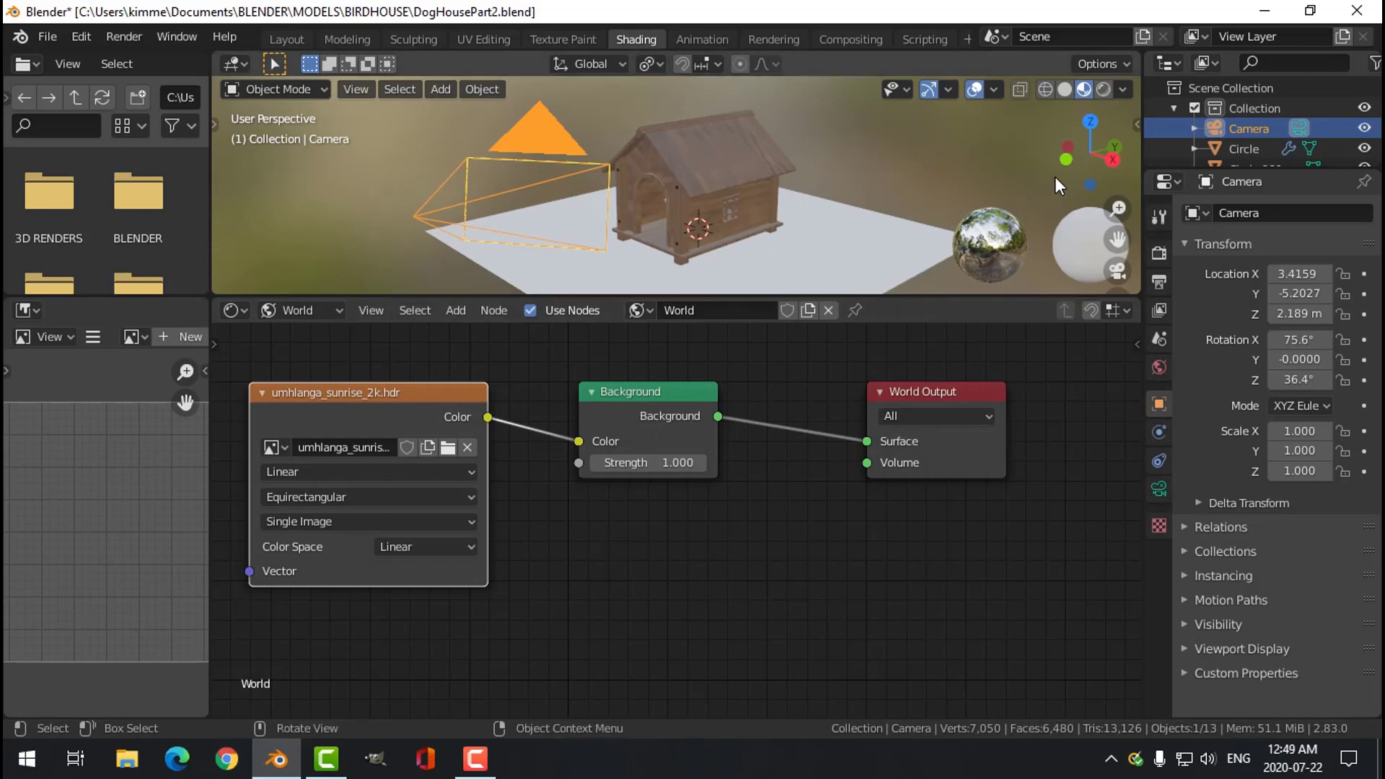
click(1101, 91)
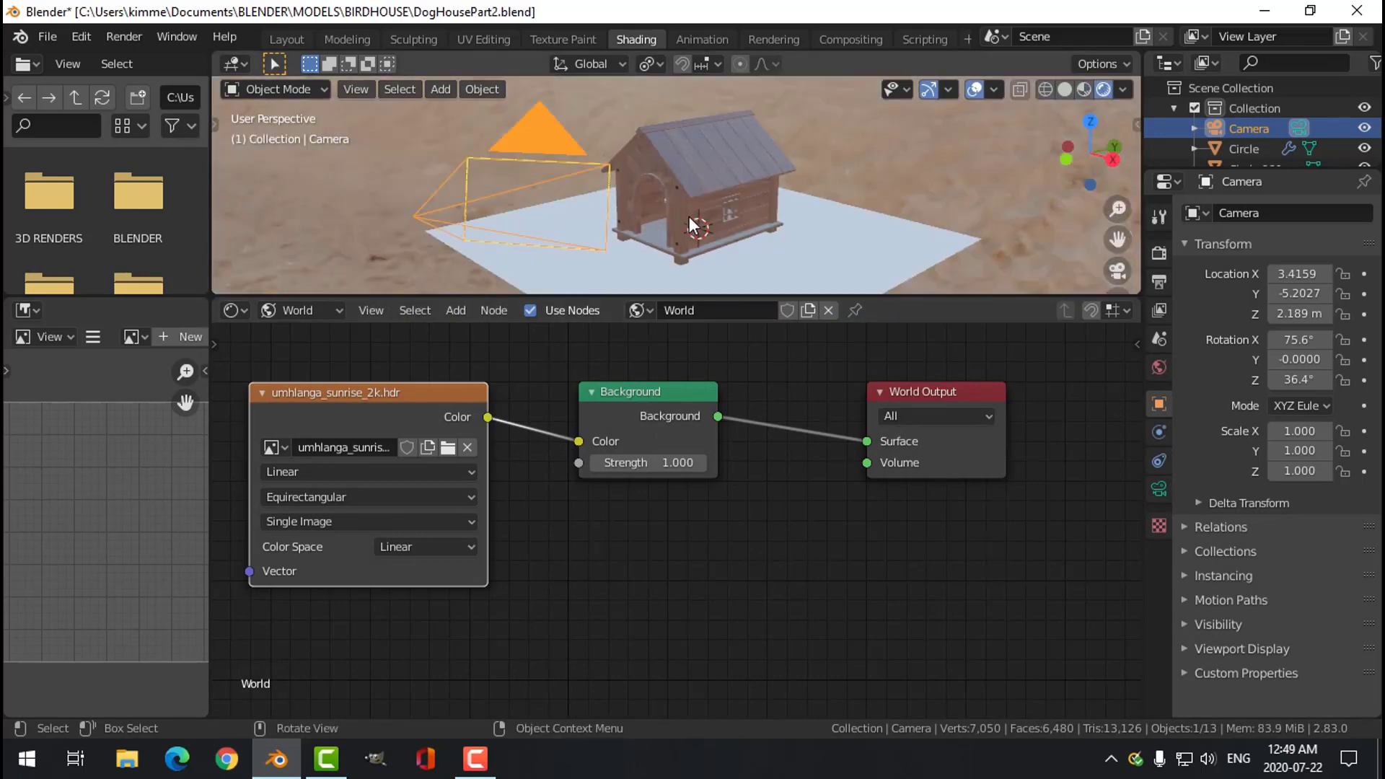
key(KP_0)
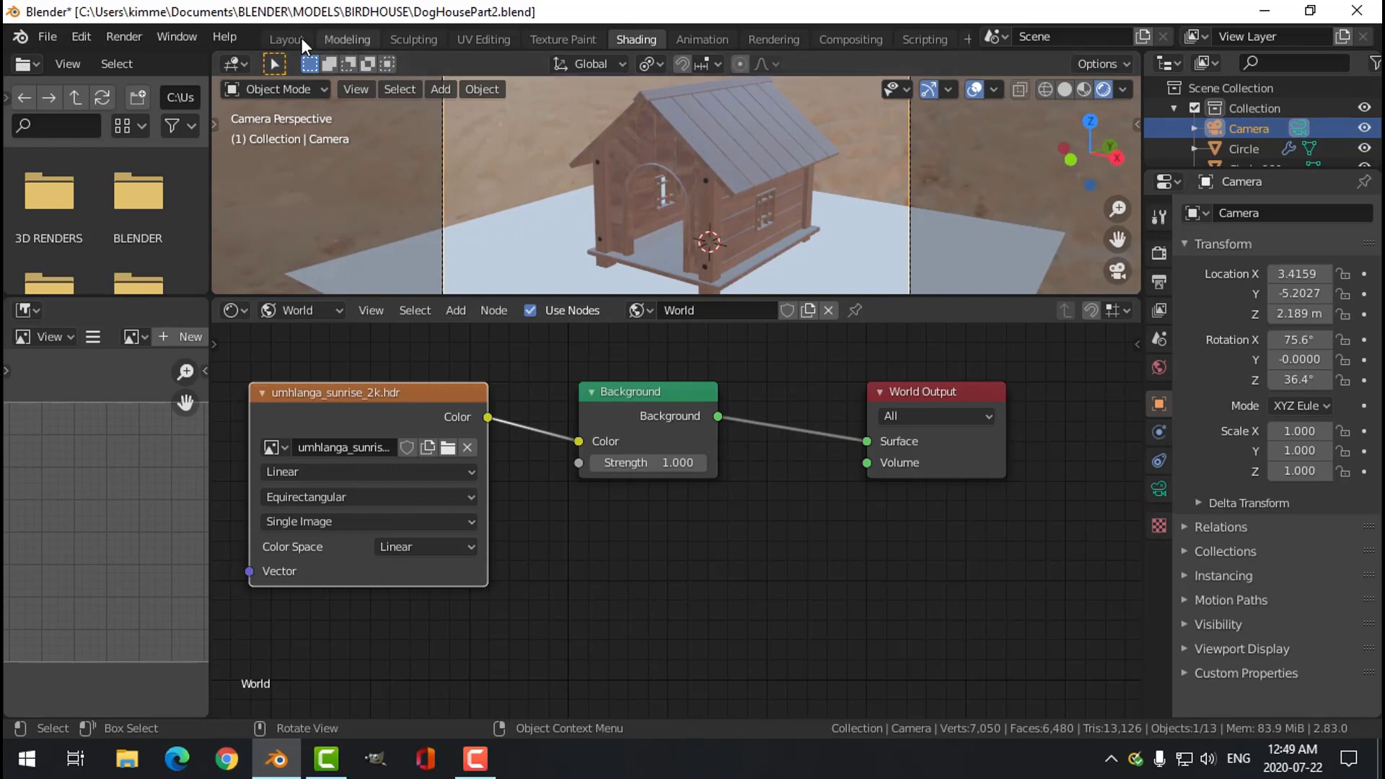
Back in Layout, view the scene through the camera in Rendered shading.
click(286, 39)
key(KP_0)
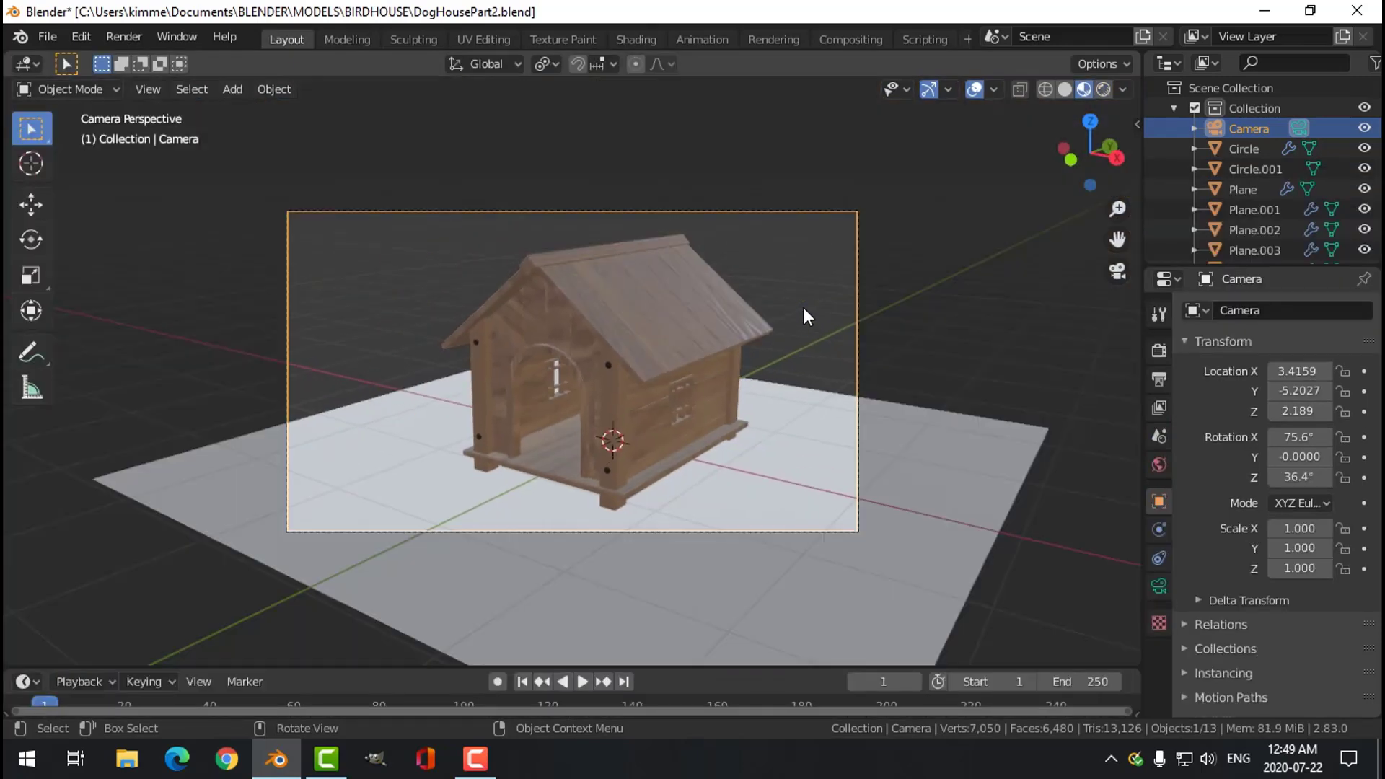
click(1103, 89)
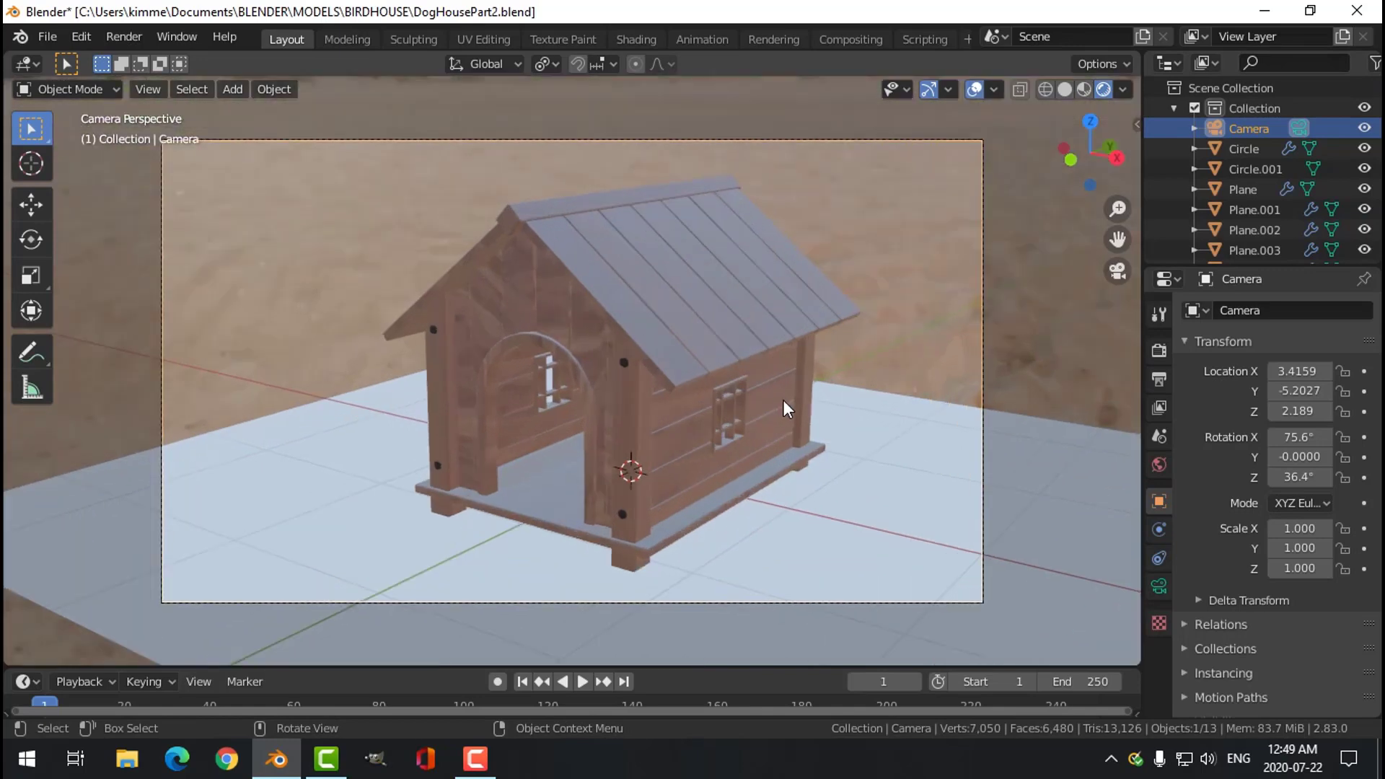
middle_drag(781, 400, 786, 401)
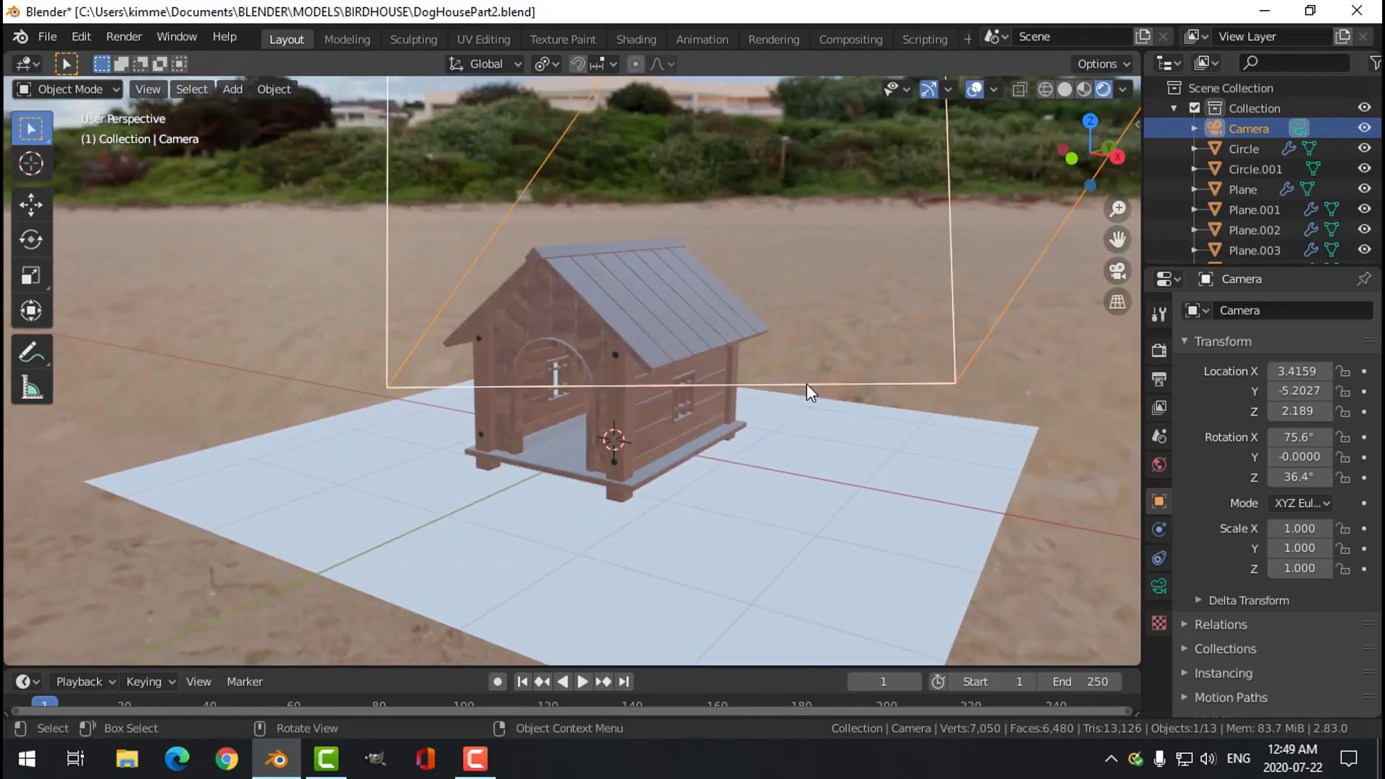
Lock the camera to the view and reframe it to 3.0582, -5.6449, 1.2809.
key(n)
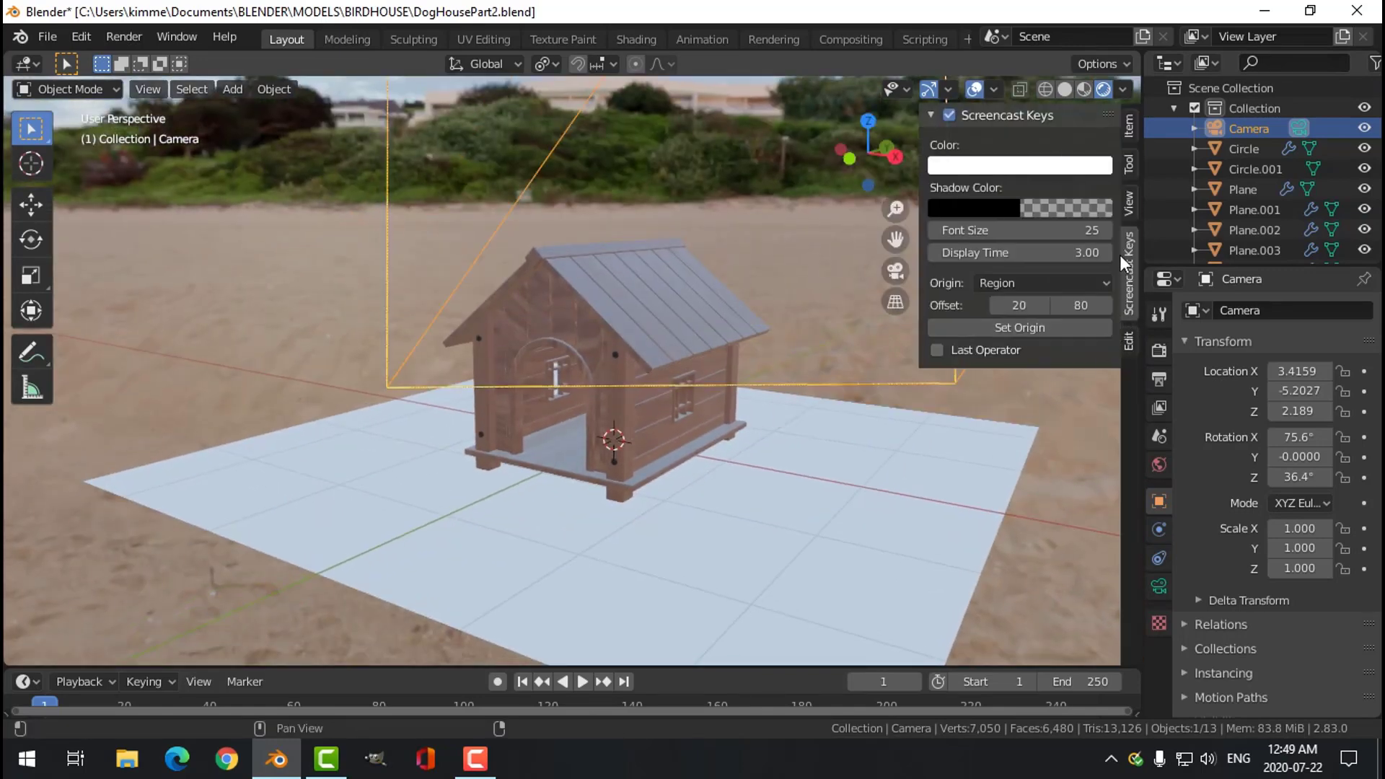
click(1128, 203)
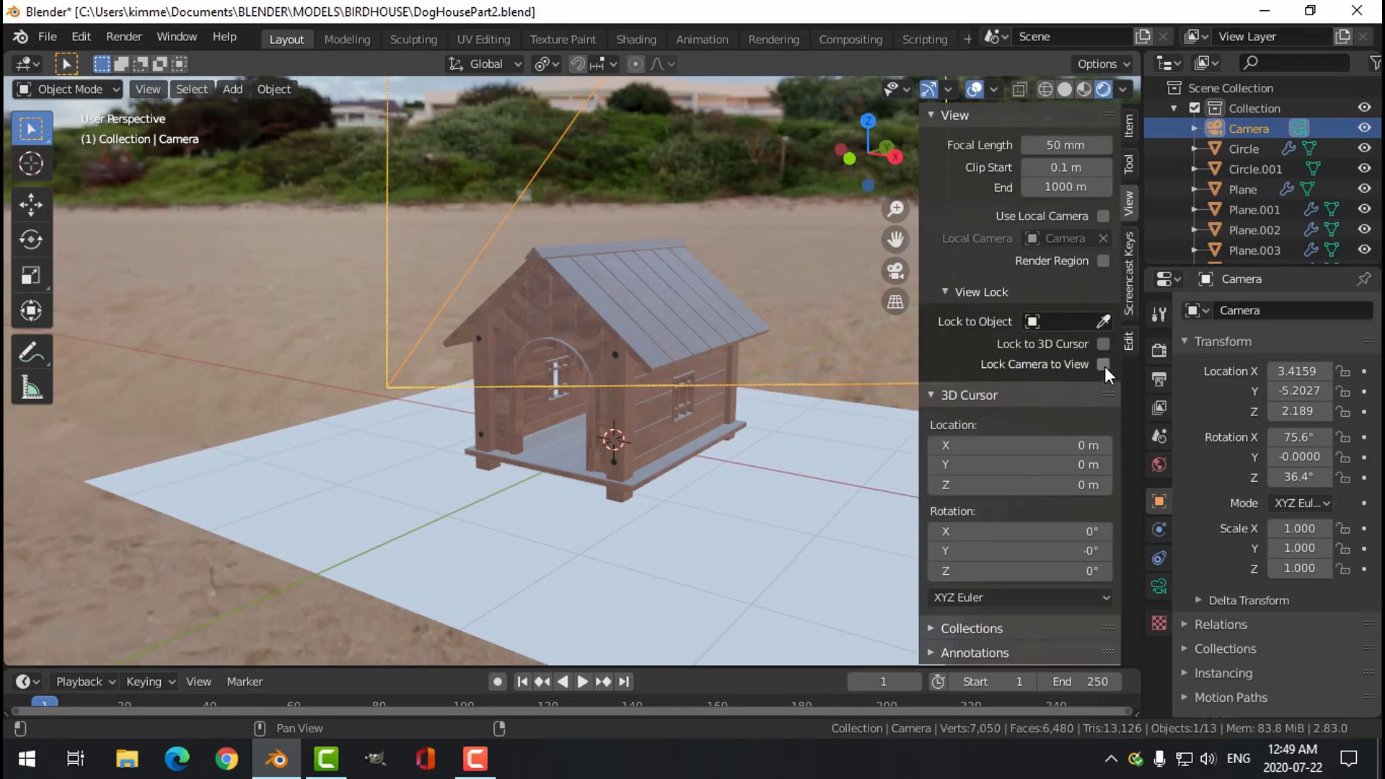
key(n)
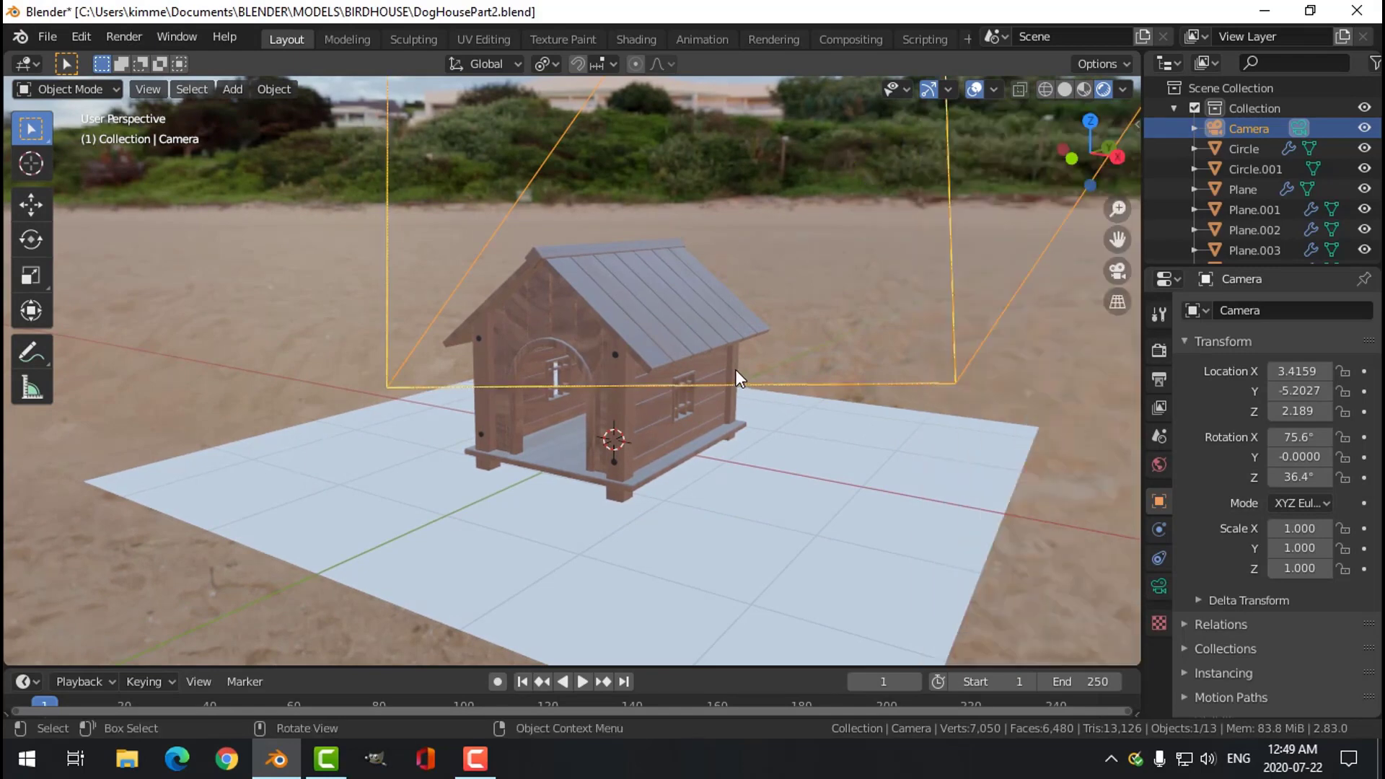
key(KP_0)
middle_drag(733, 403, 1088, 397)
middle_drag(845, 308, 408, 51)
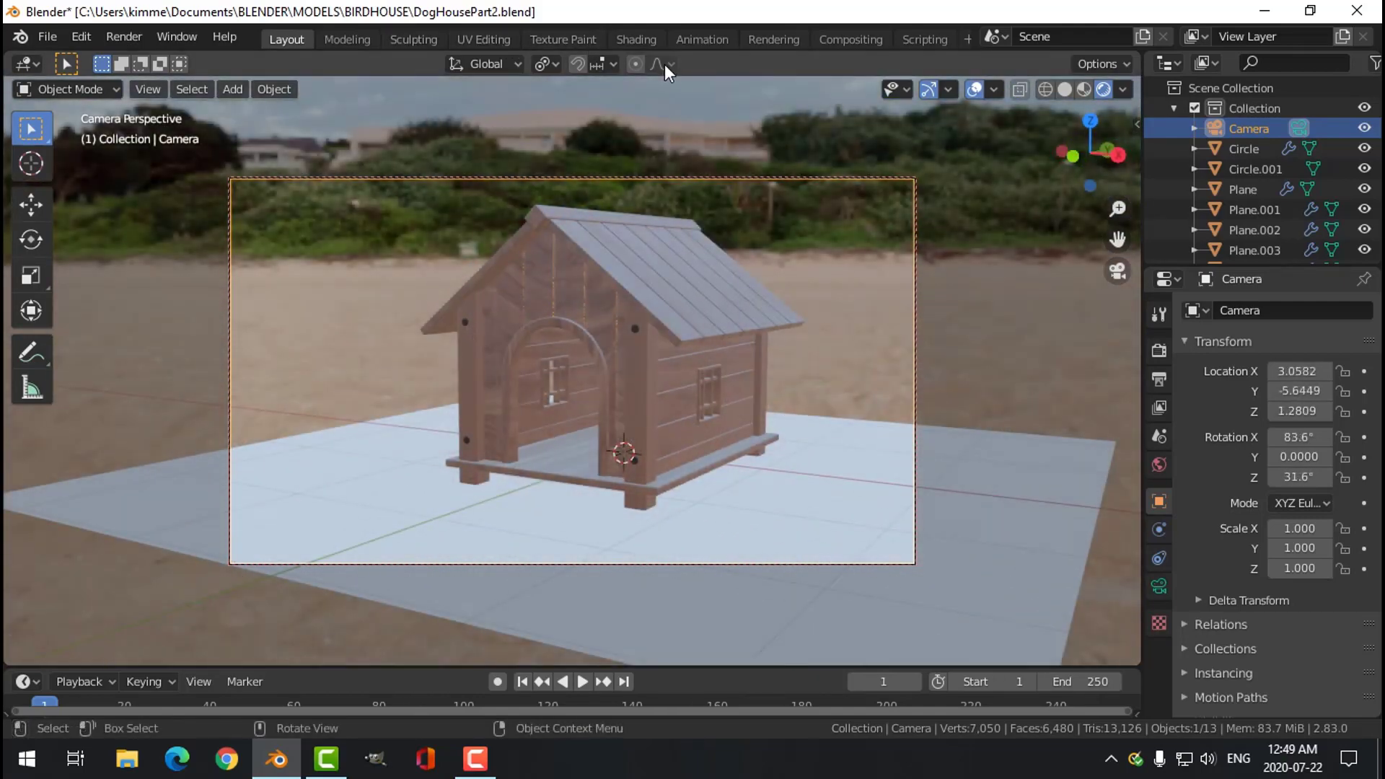
Add Texture Coordinate and Mapping nodes to the HDRI and set Z rotation to 227°.
click(636, 40)
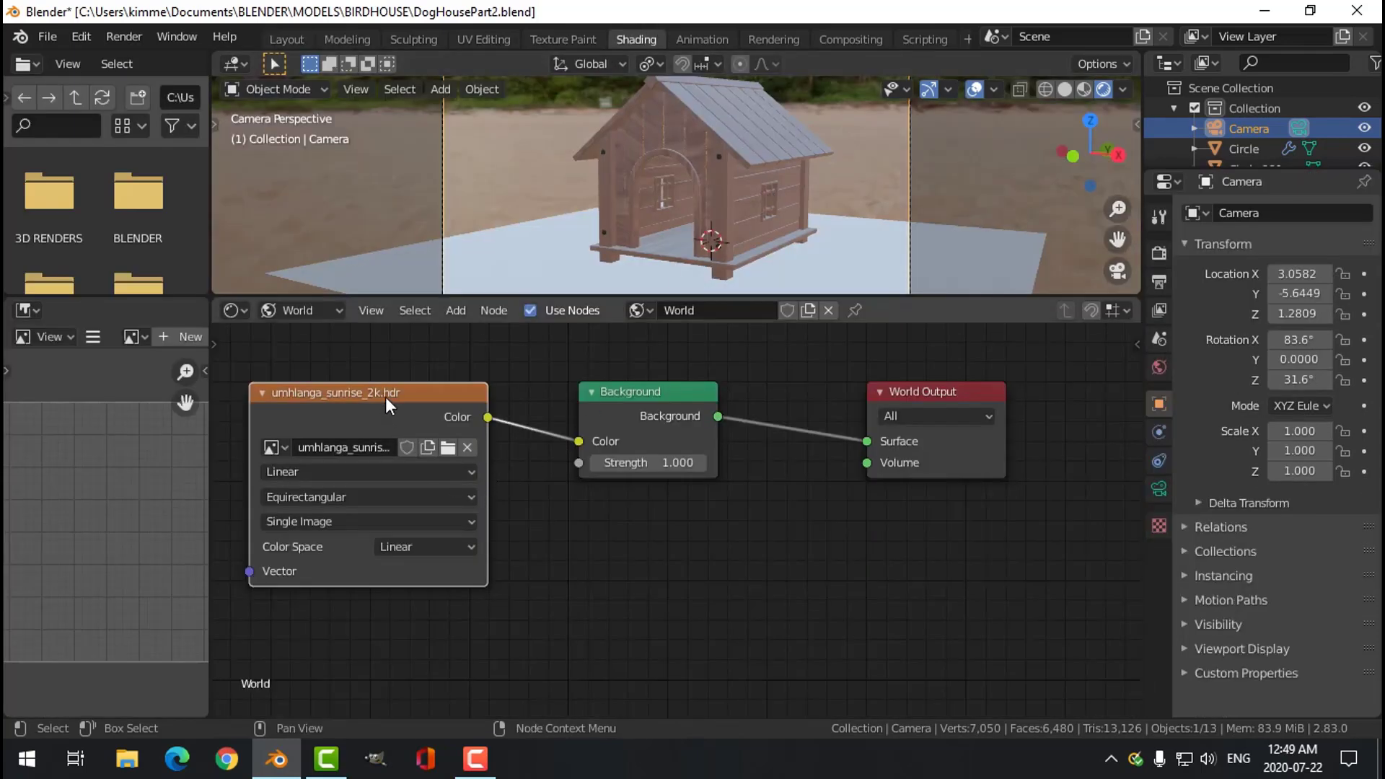
scroll(571, 505, down, 1)
middle_drag(561, 500, 726, 525)
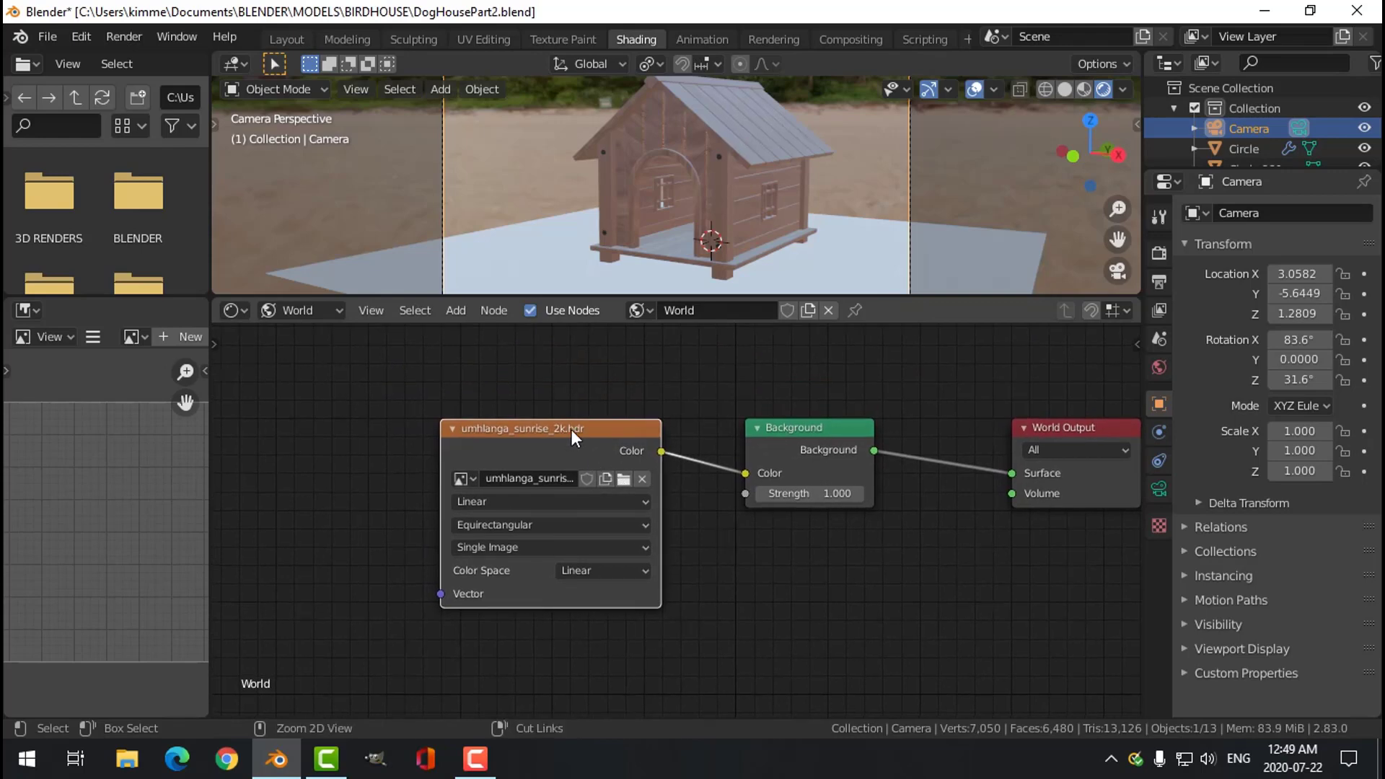
key(ctrl+t)
scroll(513, 472, down, 1)
middle_drag(457, 486, 600, 472)
drag(466, 584, 689, 584)
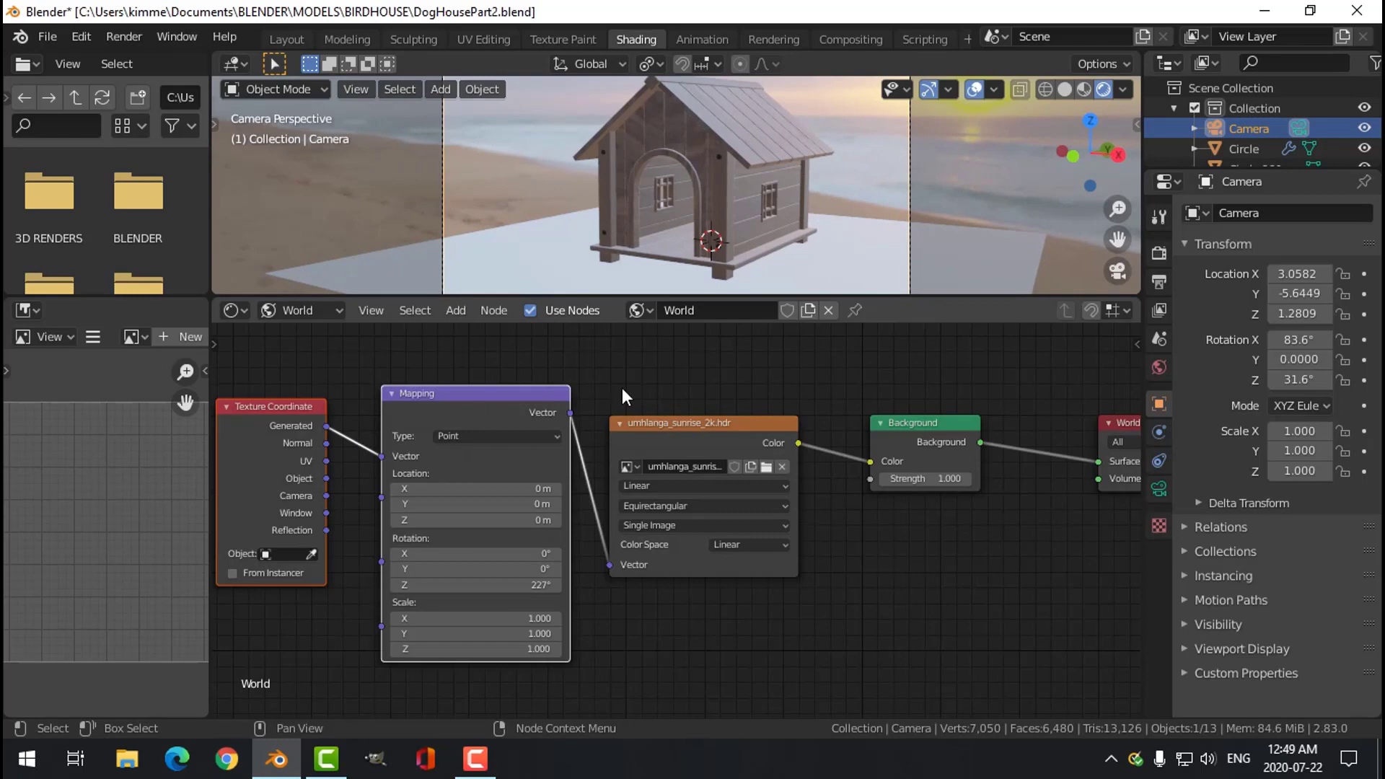
click(308, 40)
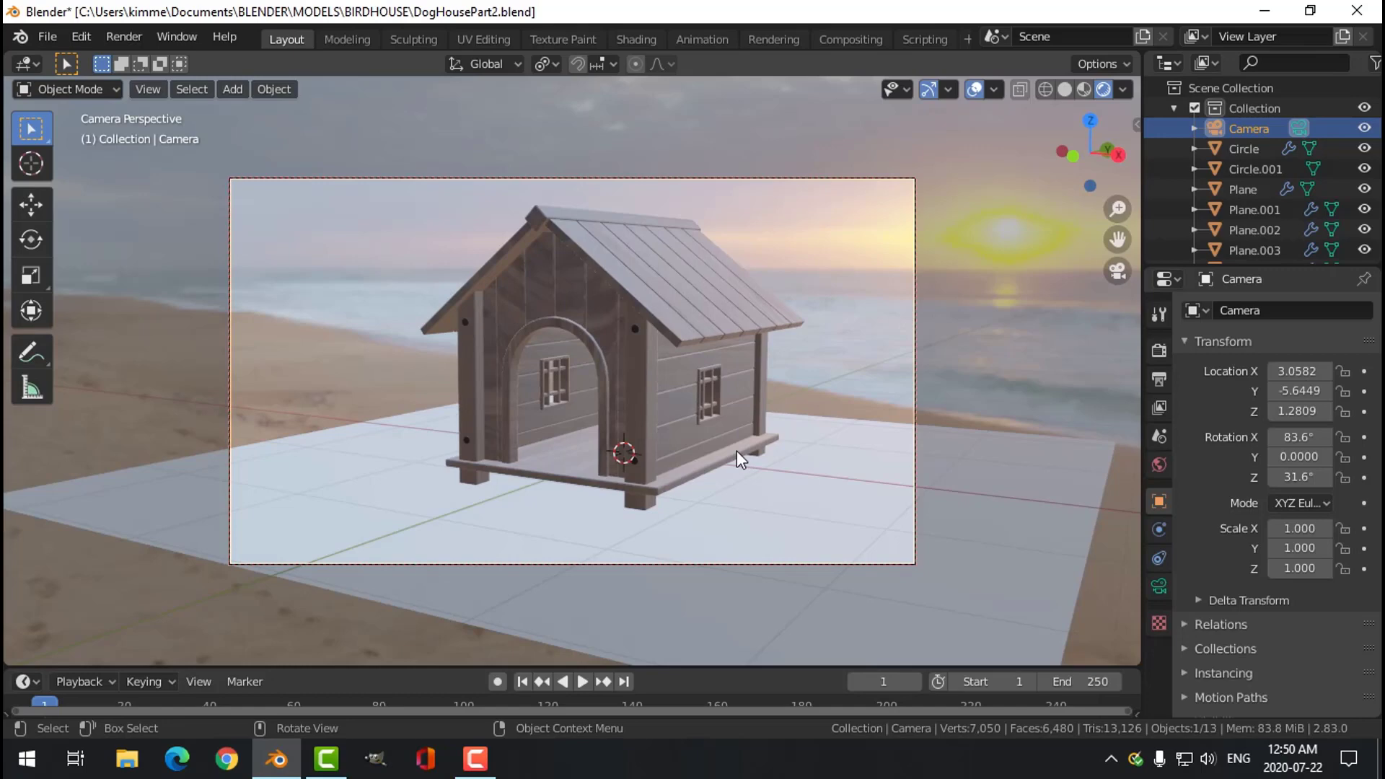
Save DogHousePart2.blend with Ctrl+S.
key(ctrl+s)
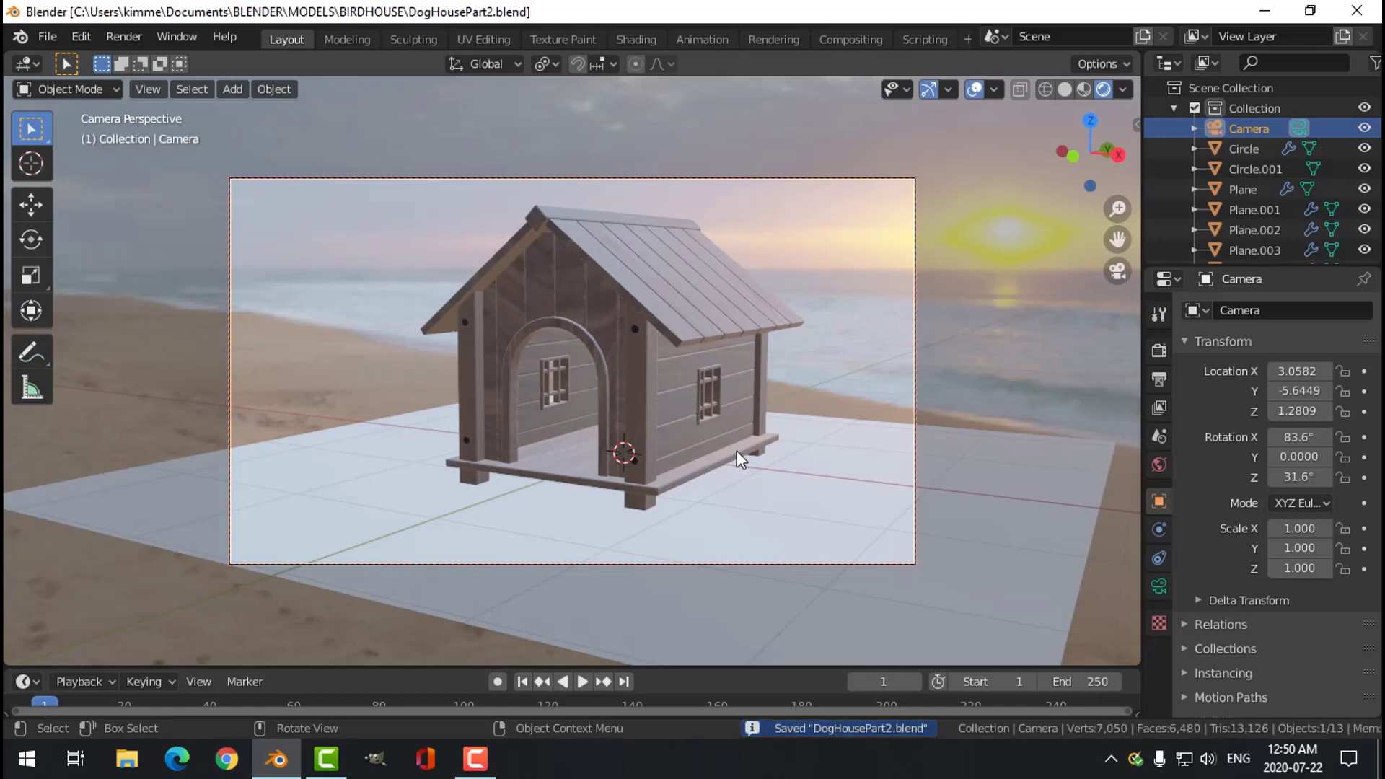